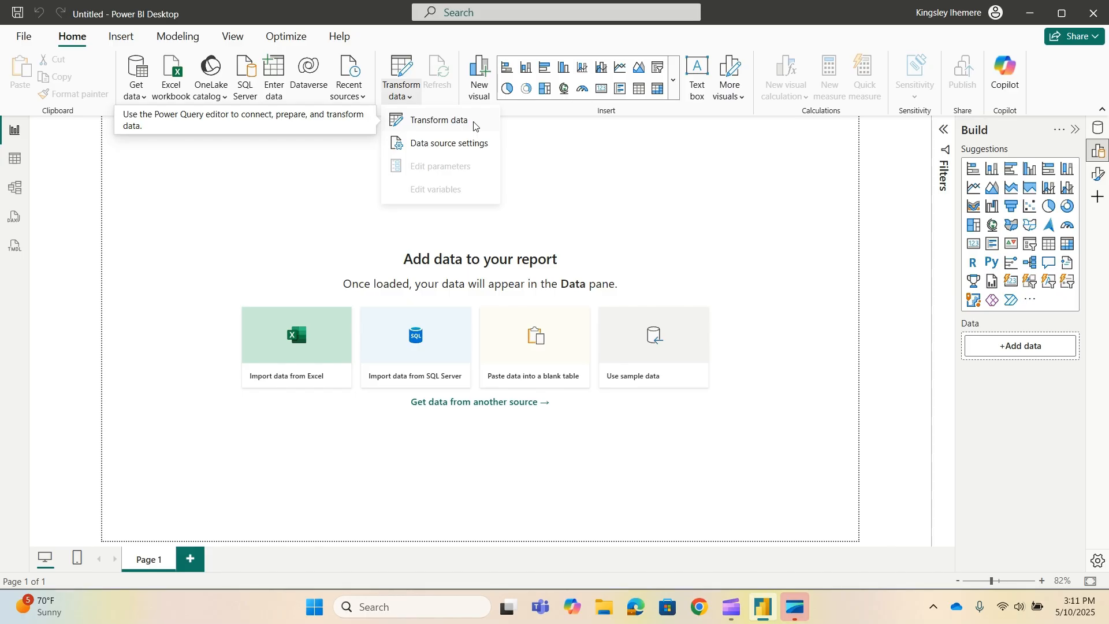
click(600, 193)
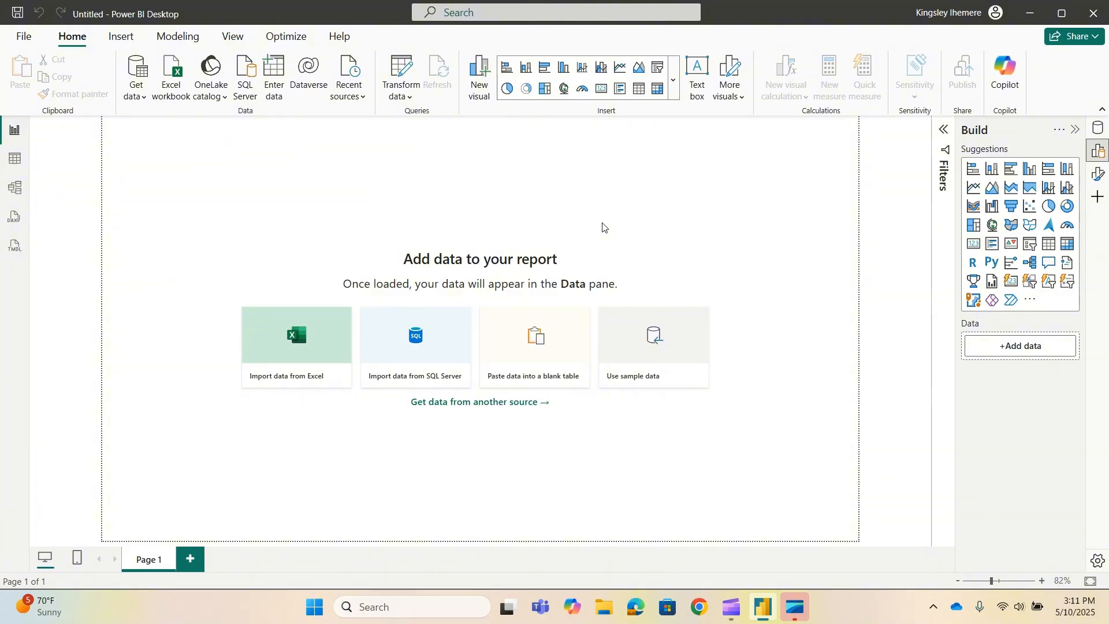
click(411, 97)
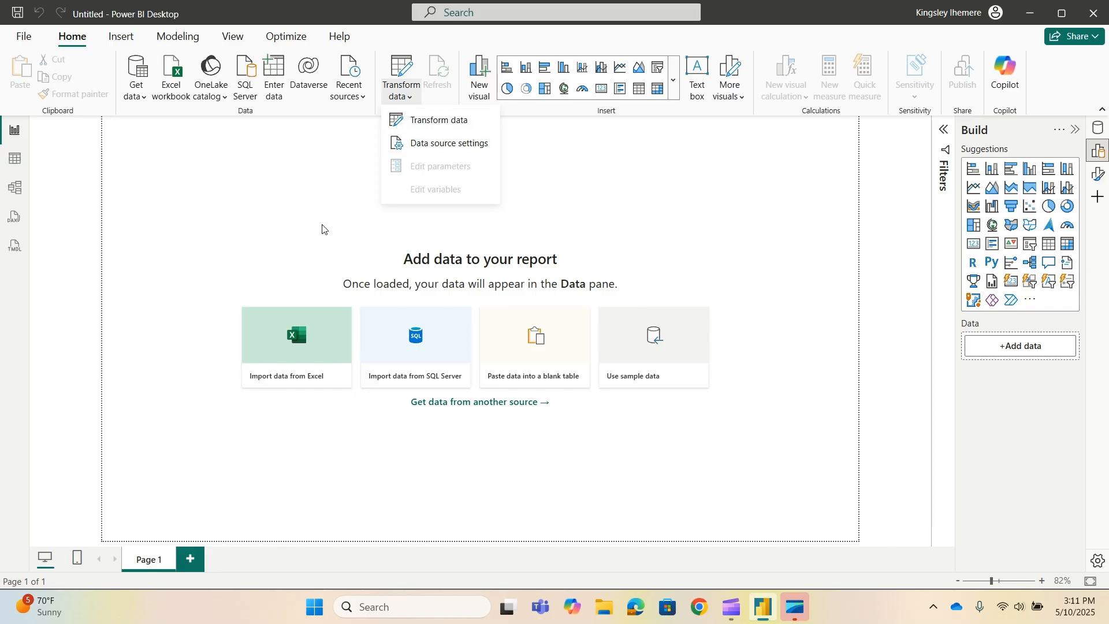
click(298, 201)
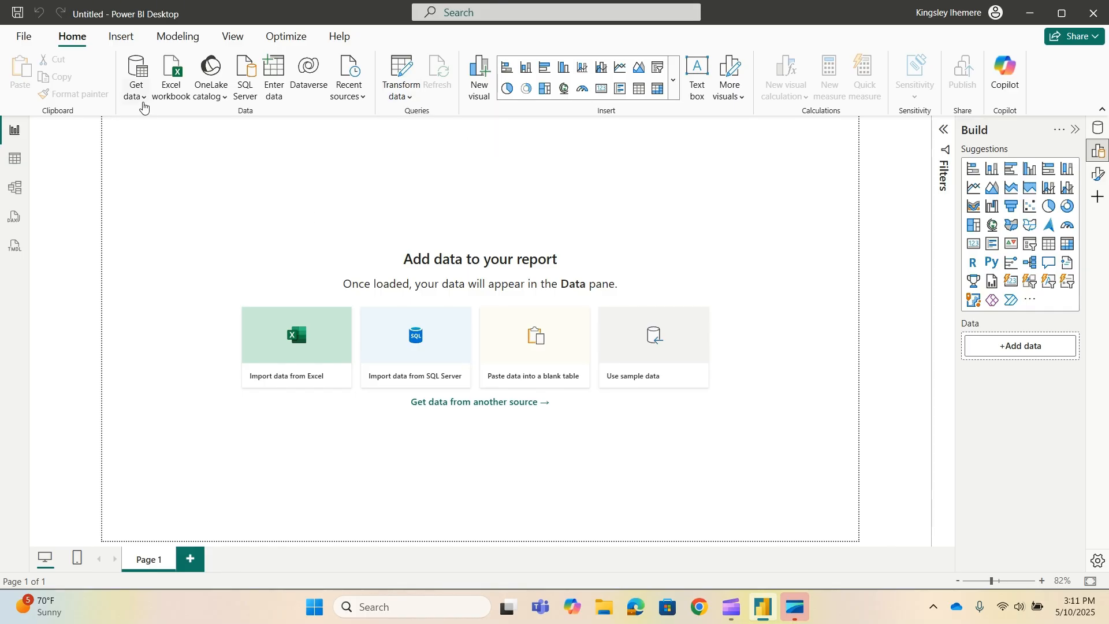
Step: Import Sheet1 from the messy_retail_dataset Excel workbook into the Power Query Editor for transformation and dismiss the preview notice
click(143, 99)
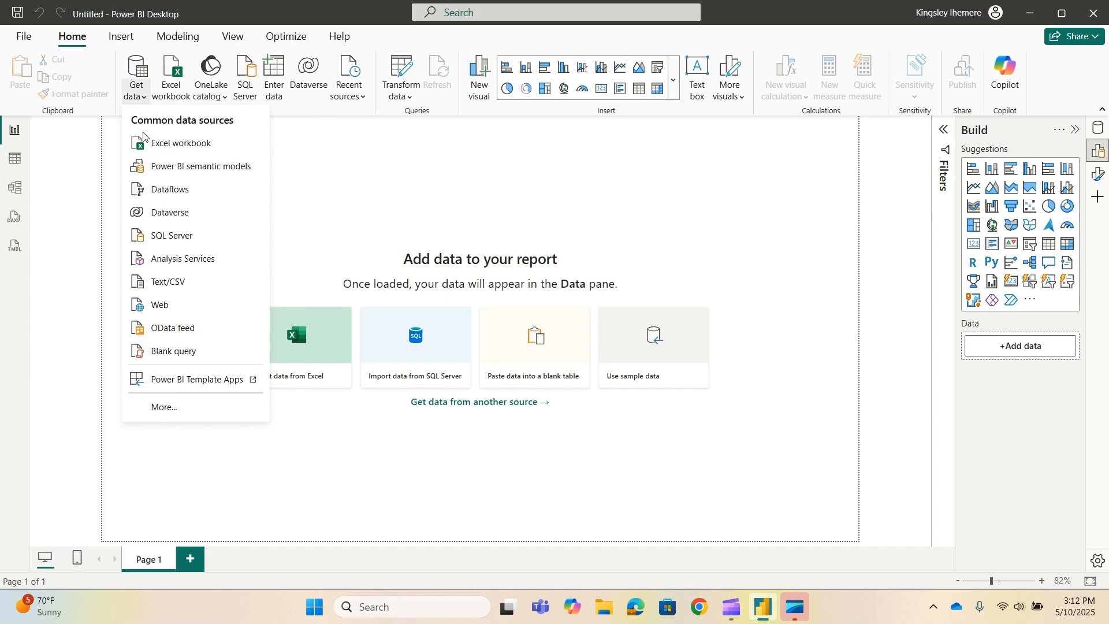
click(209, 147)
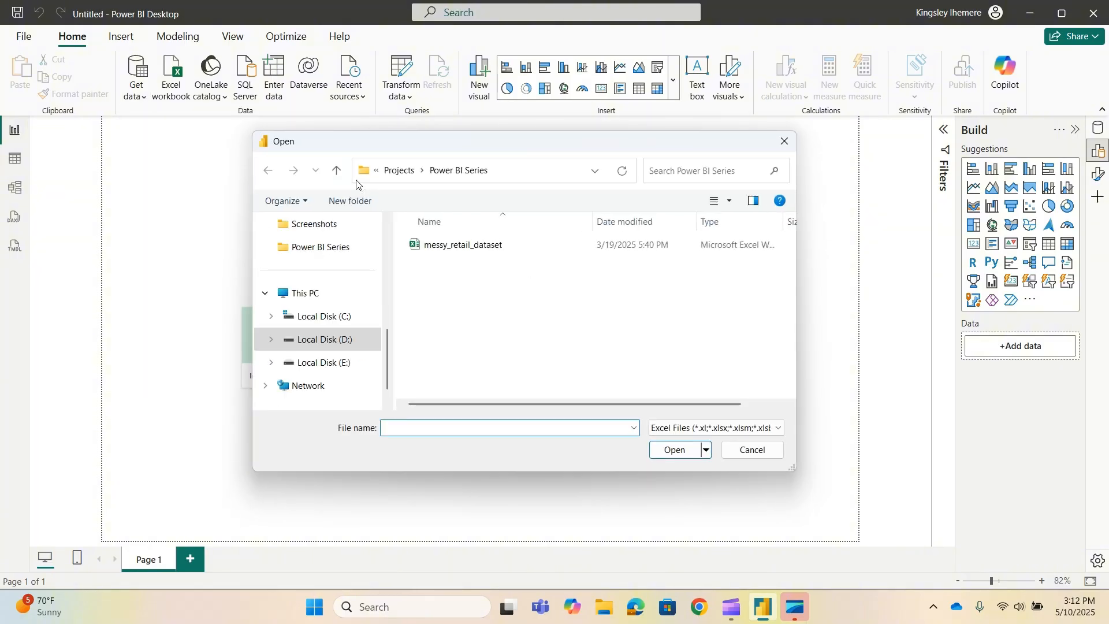
click(460, 248)
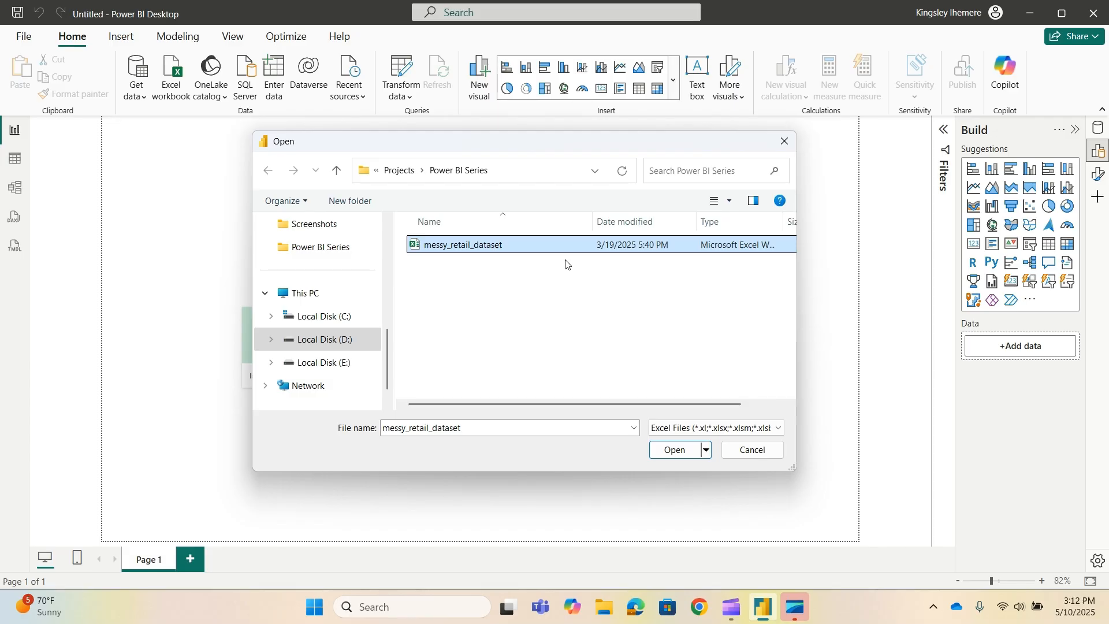
click(682, 458)
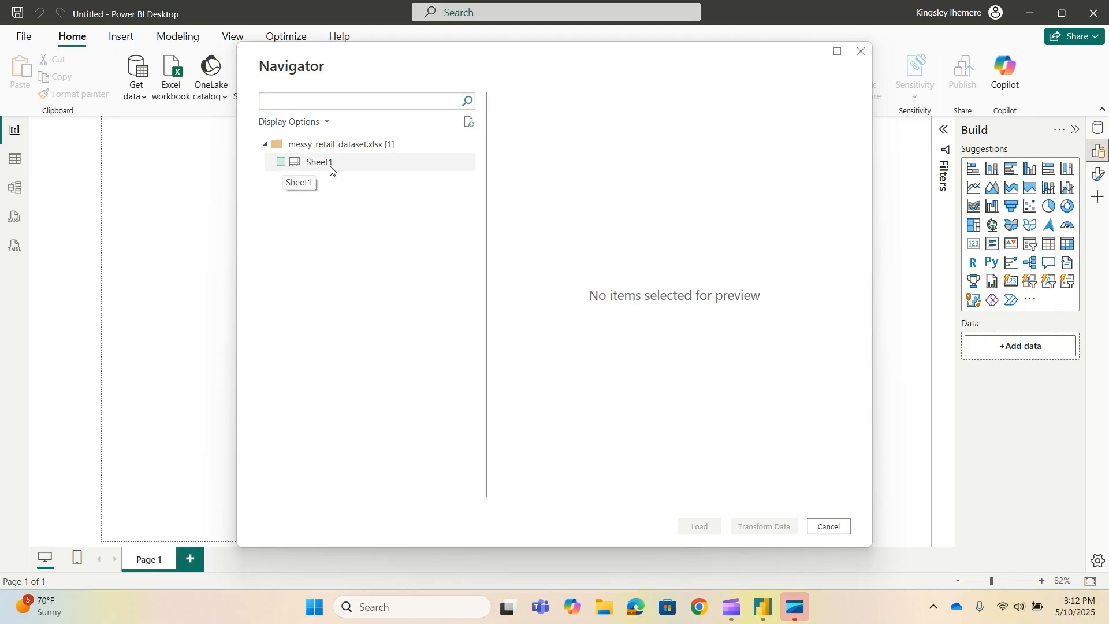
click(281, 162)
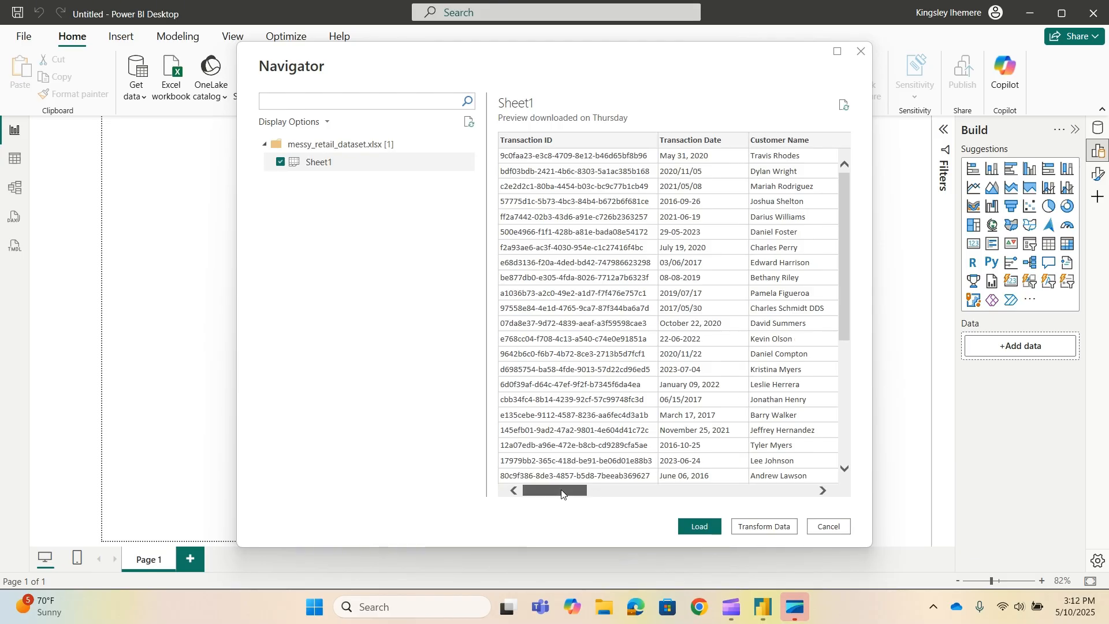
drag(560, 490, 621, 491)
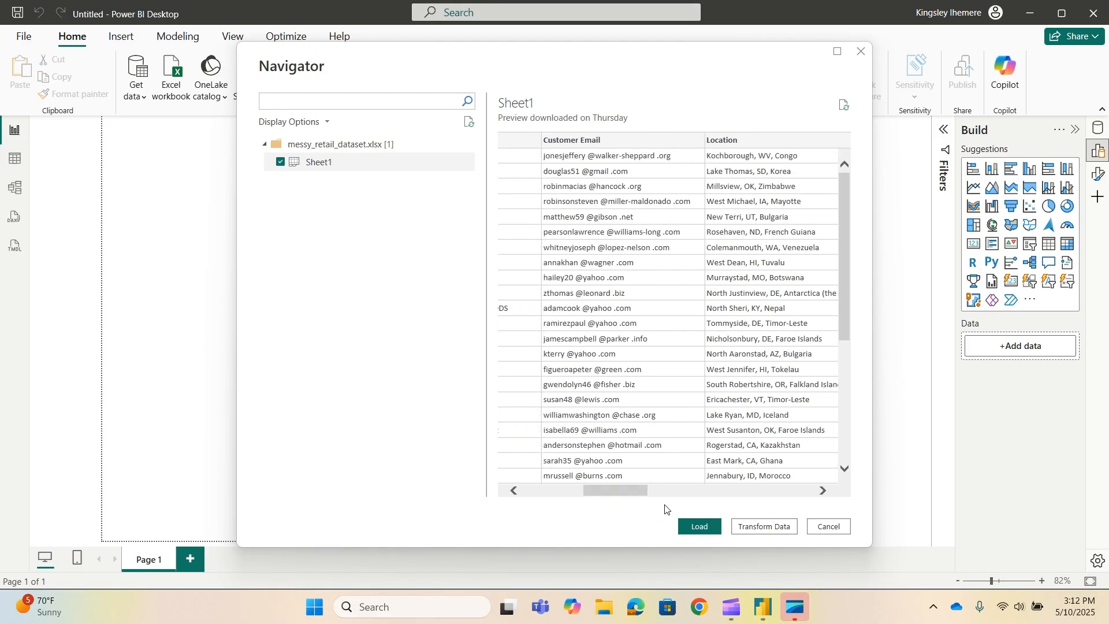
click(781, 527)
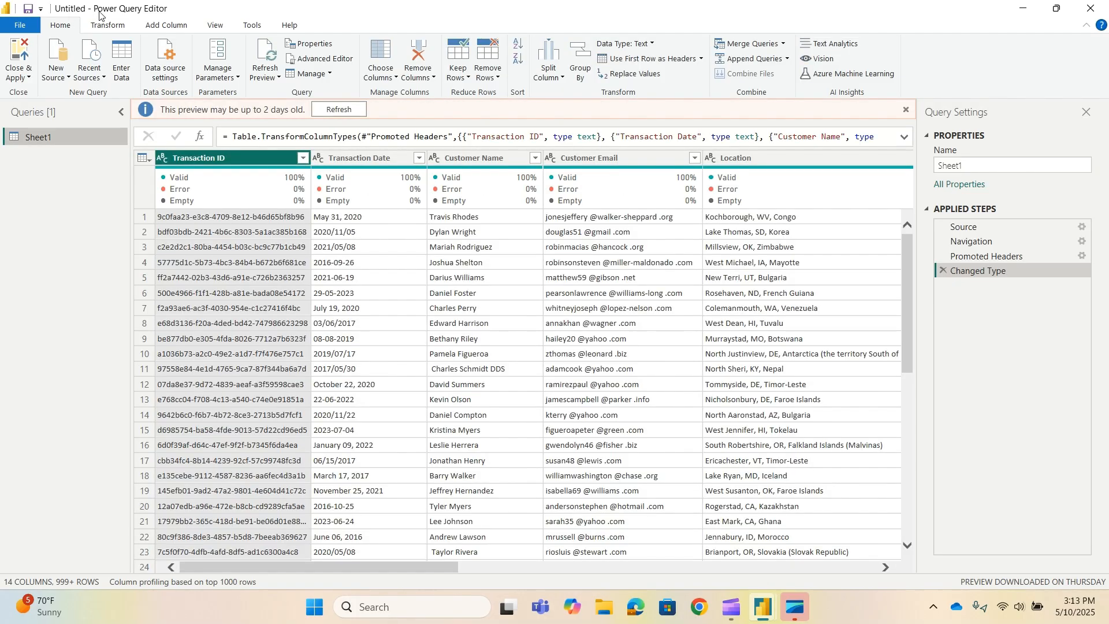
click(905, 109)
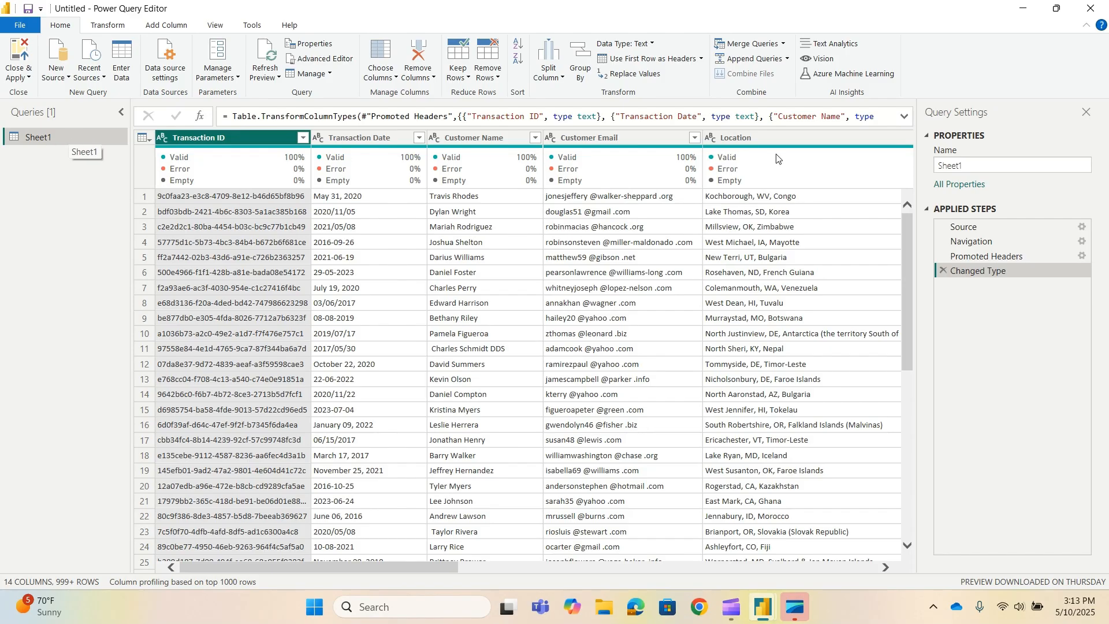
Step: Rename the Sheet1 query as Retail
click(1004, 168)
drag(1004, 169, 921, 169)
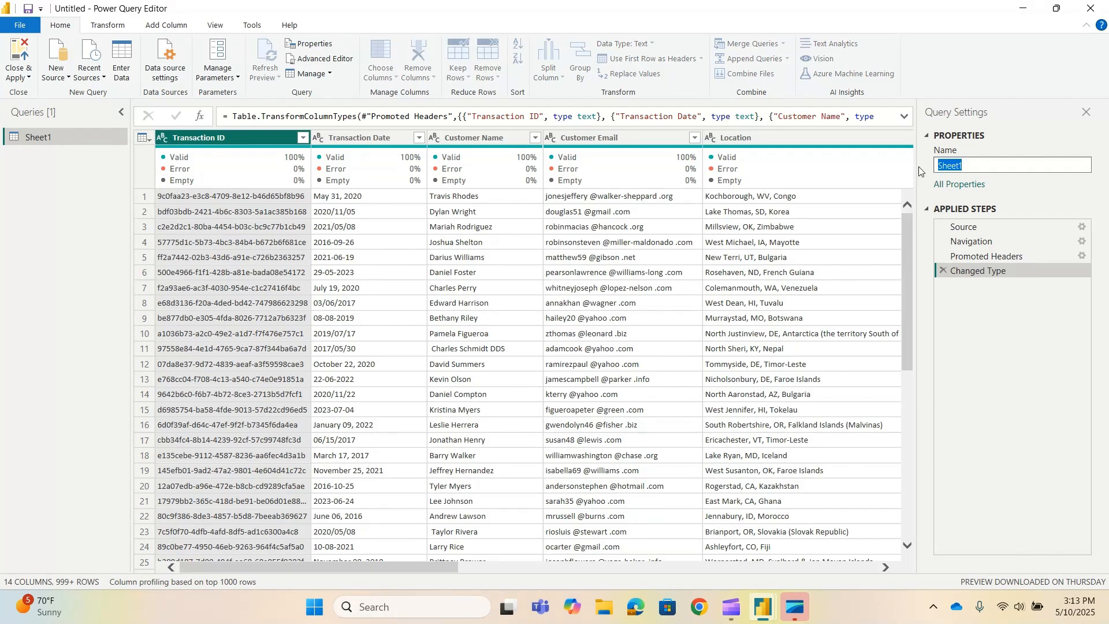
double_click(32, 140)
click(31, 139)
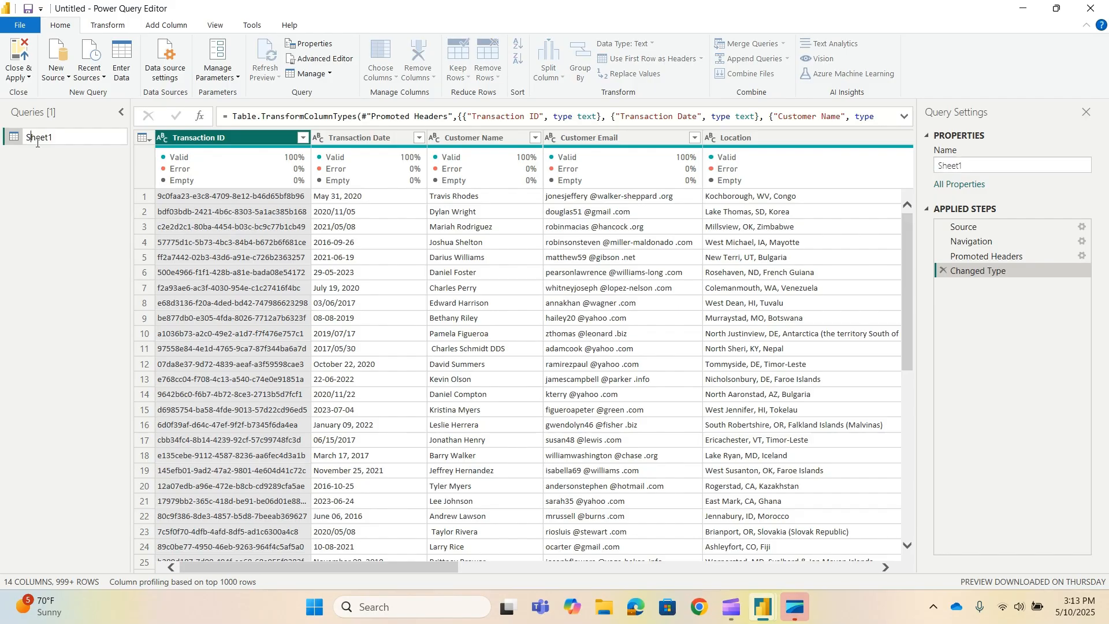
drag(58, 139, 17, 137)
text(Retail)
key(Return)
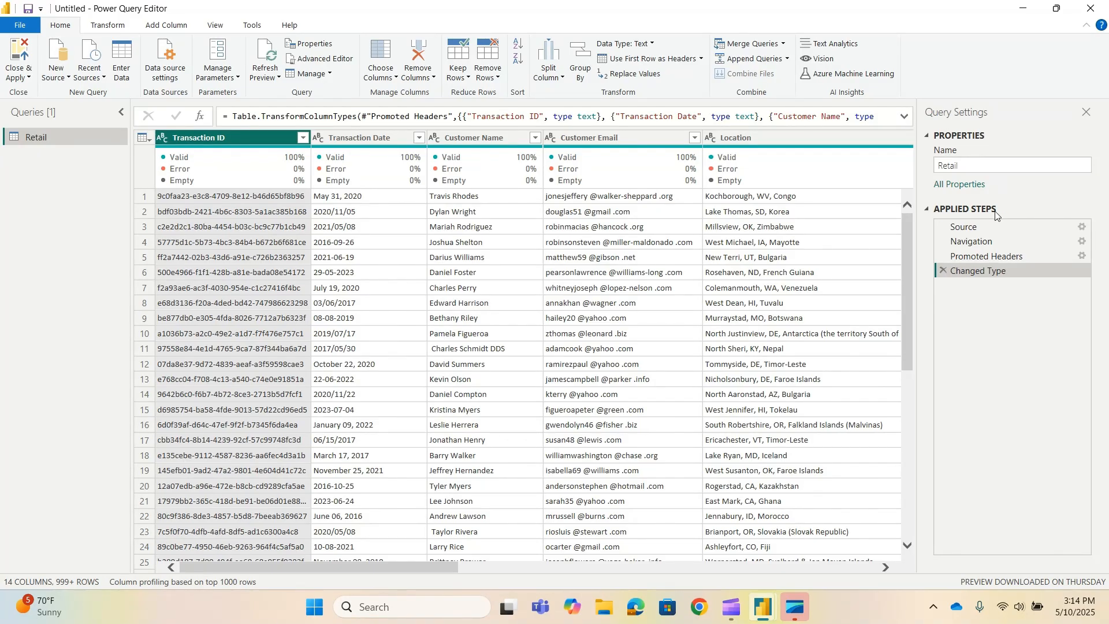
click(960, 163)
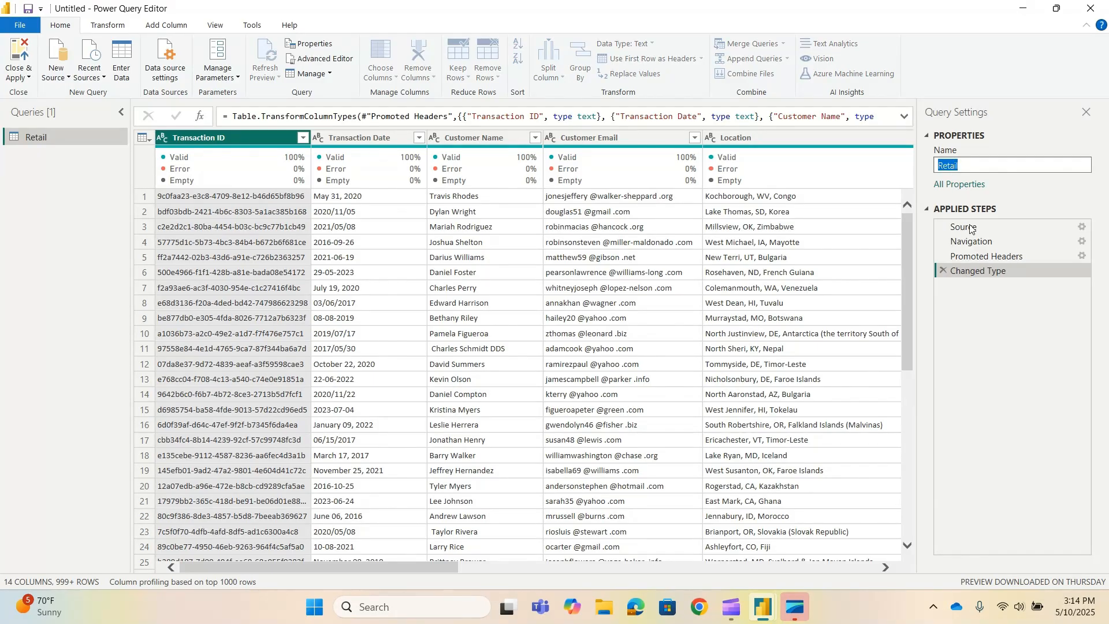
click(1027, 196)
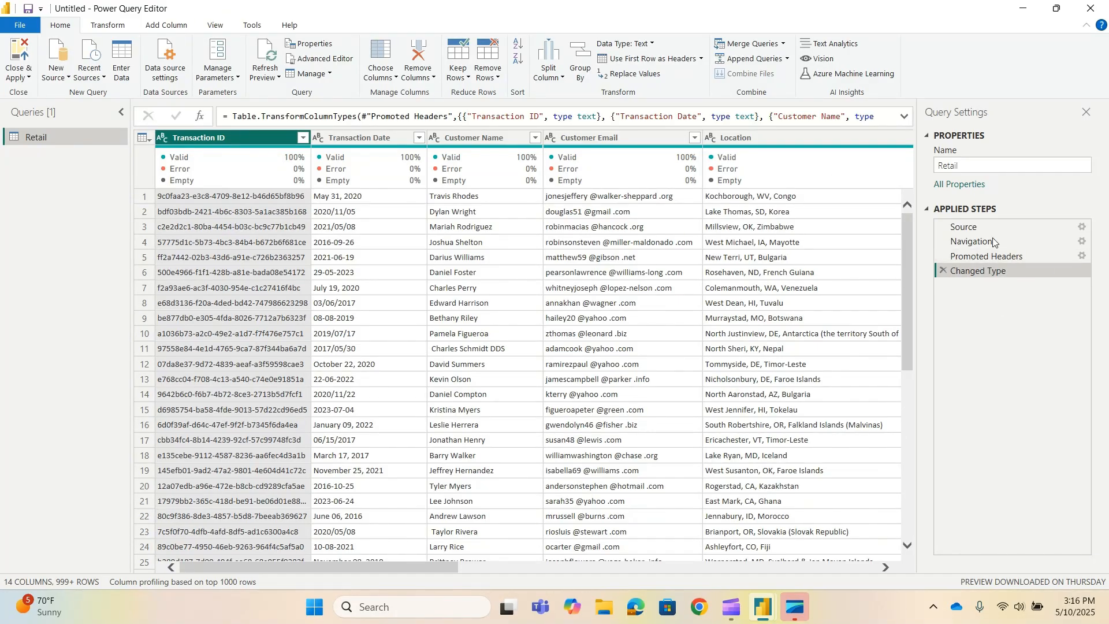
Step: Remove the Changed Type and Promoted Headers applied steps from the Retail query
click(940, 269)
click(943, 256)
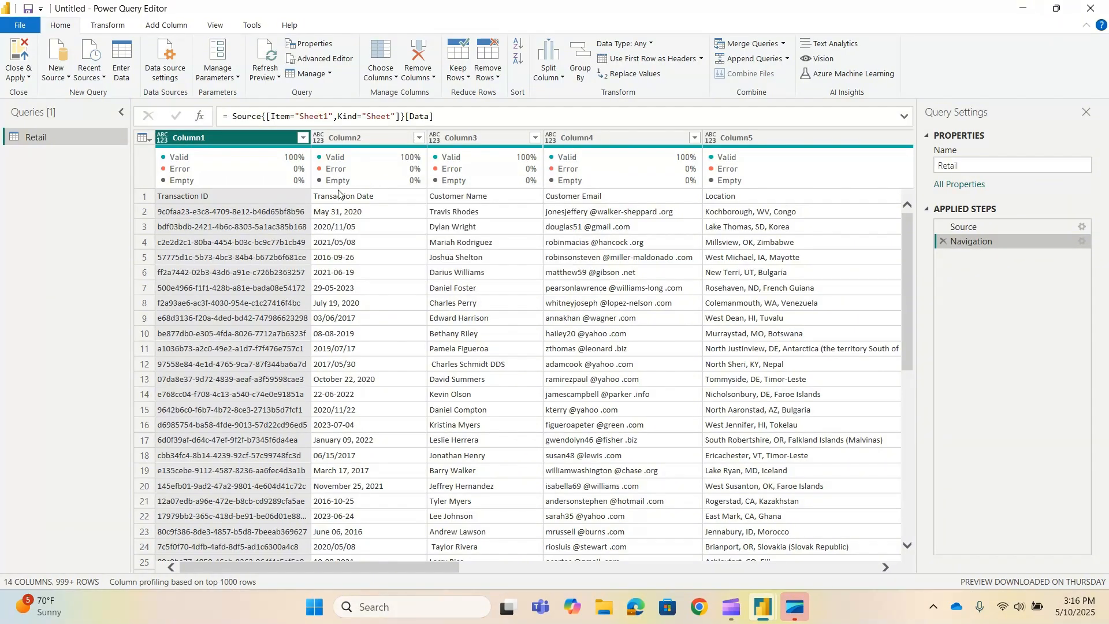
Step: Use the first row as column headers and remove the automatic Changed Type applied step
click(140, 197)
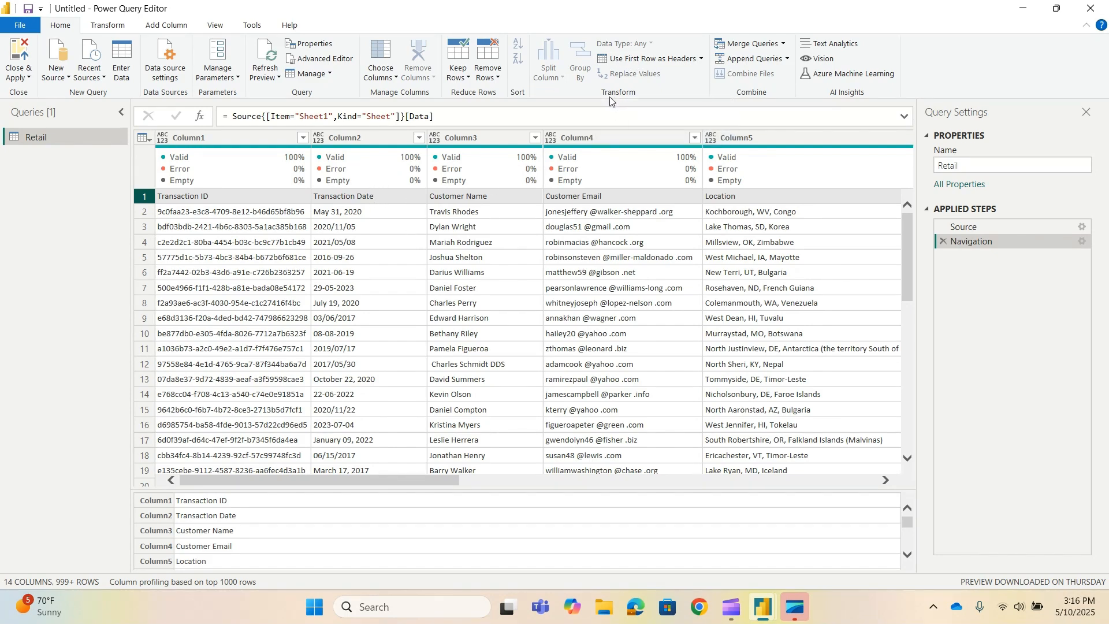
click(660, 60)
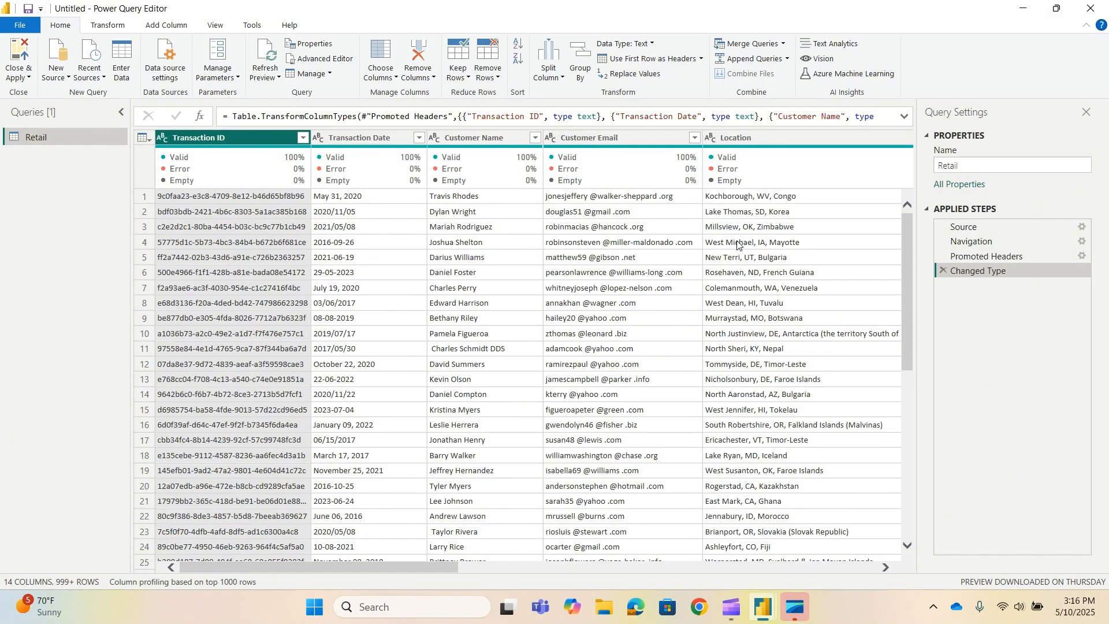
click(942, 270)
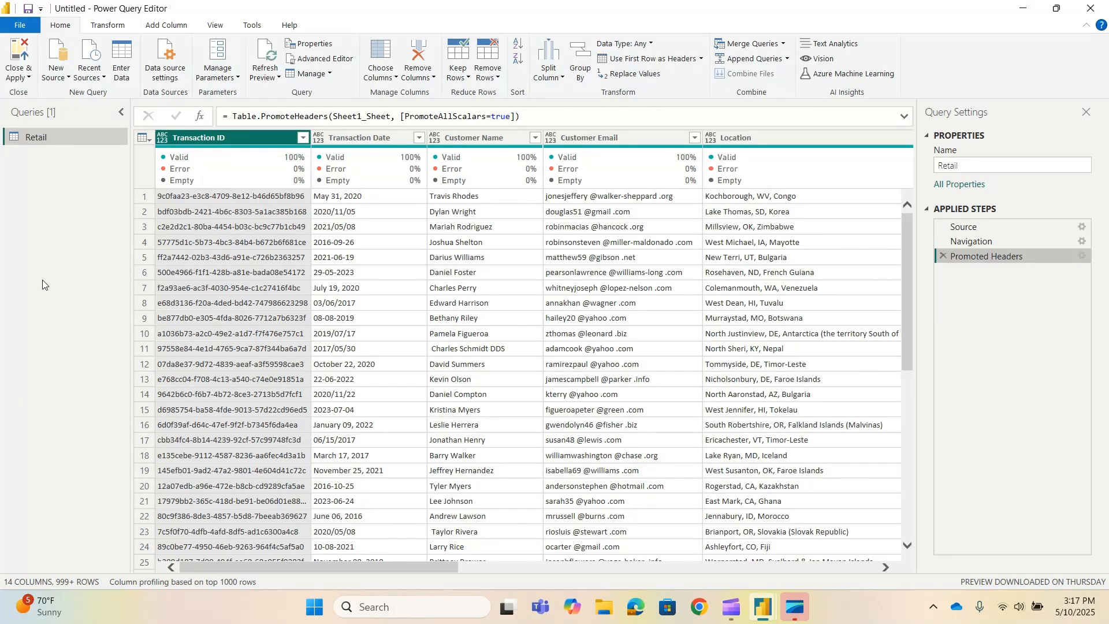
right_click(44, 199)
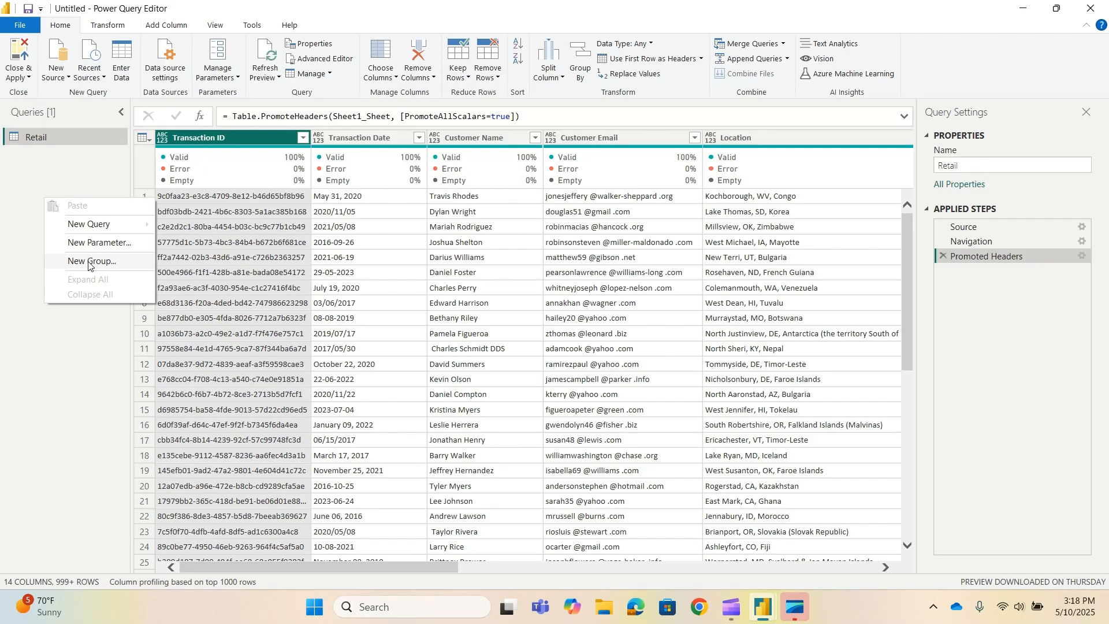
click(49, 136)
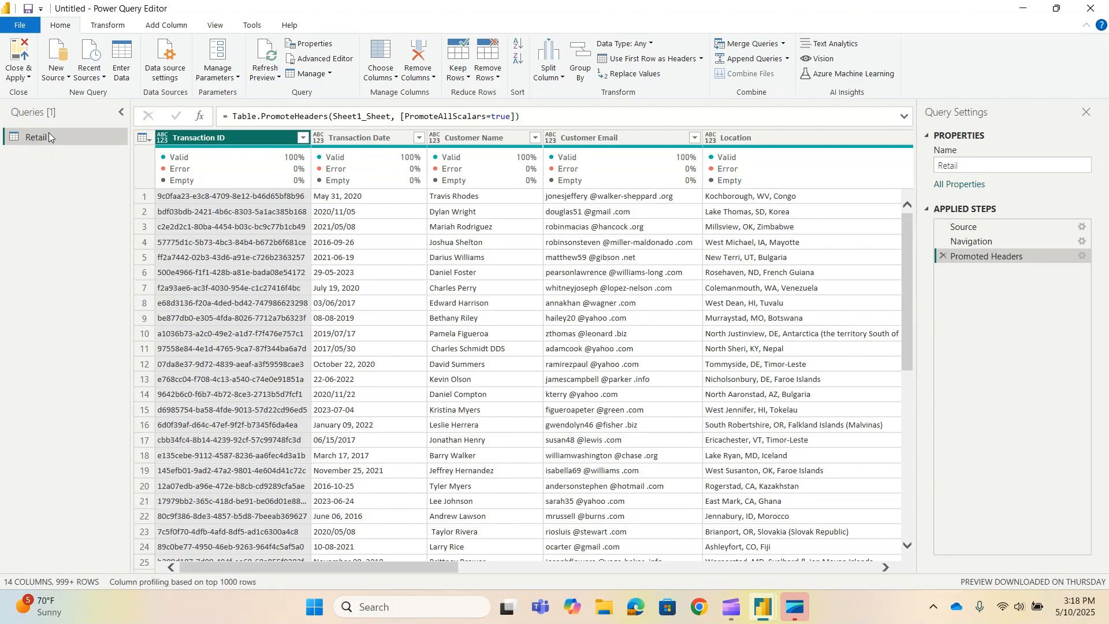
Step: Copy the Retail query and paste it into the Queries list as a second query
right_click(49, 135)
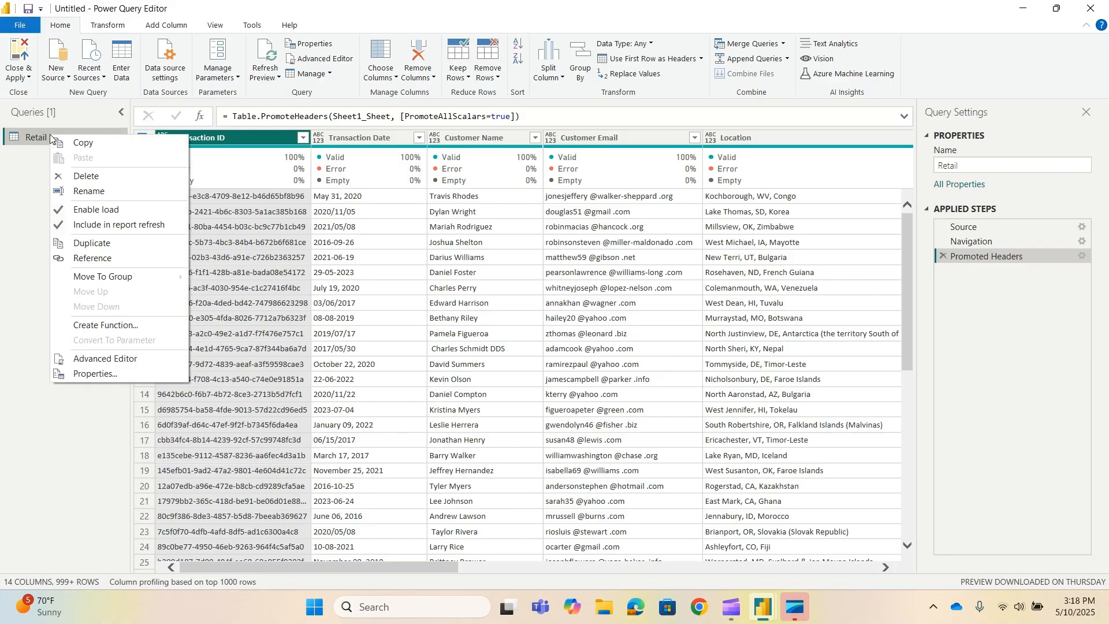
click(89, 149)
right_click(55, 188)
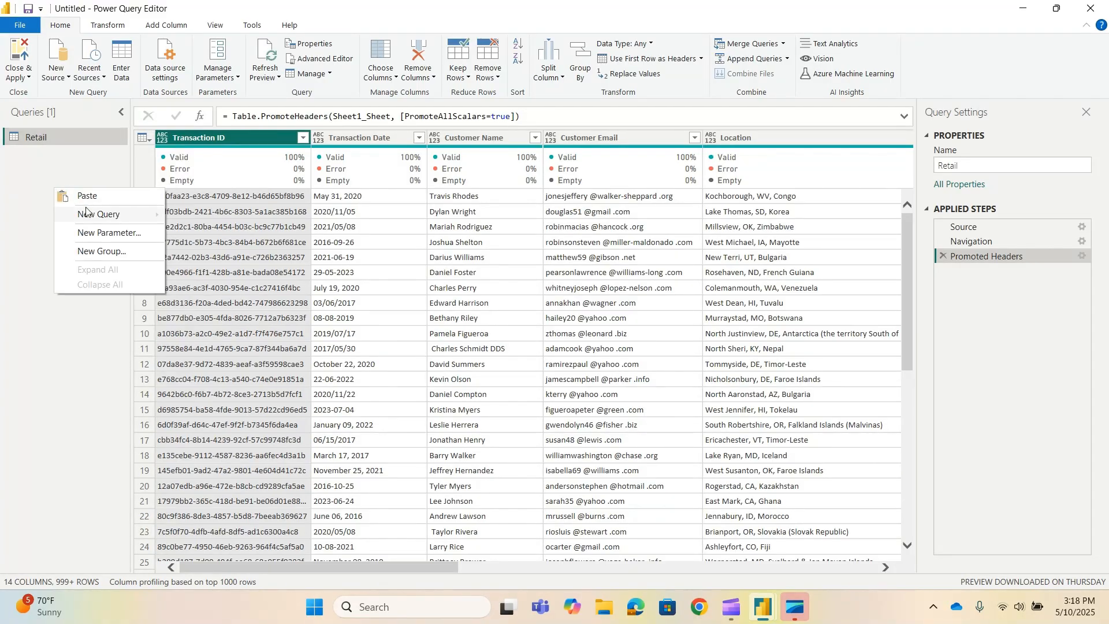
click(104, 201)
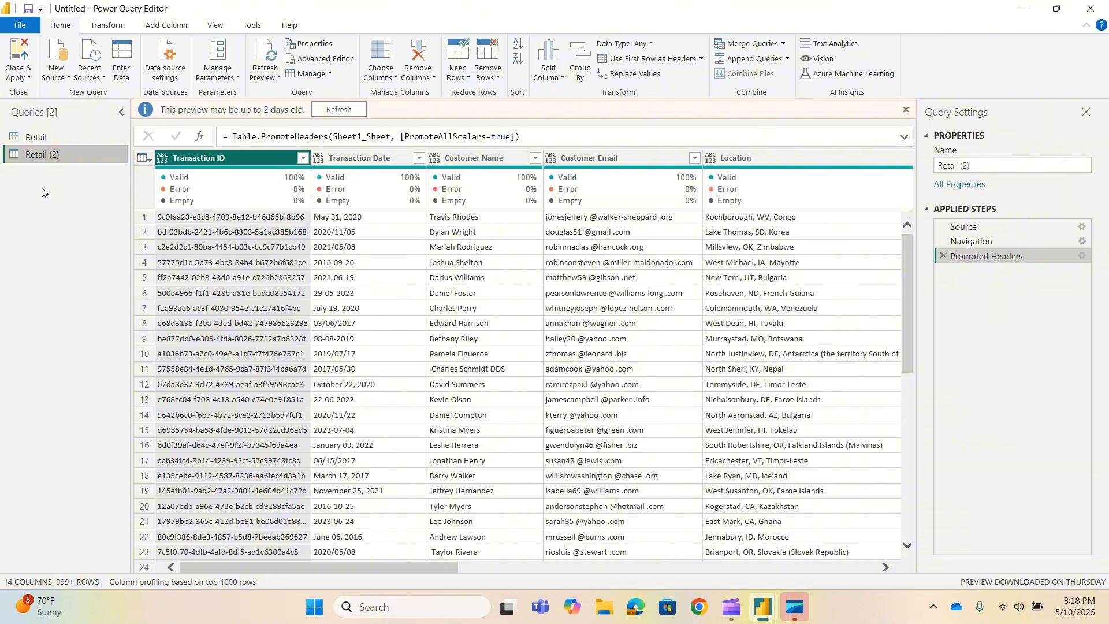
Step: Delete the pasted copy of the Retail query and return to the original
right_click(44, 154)
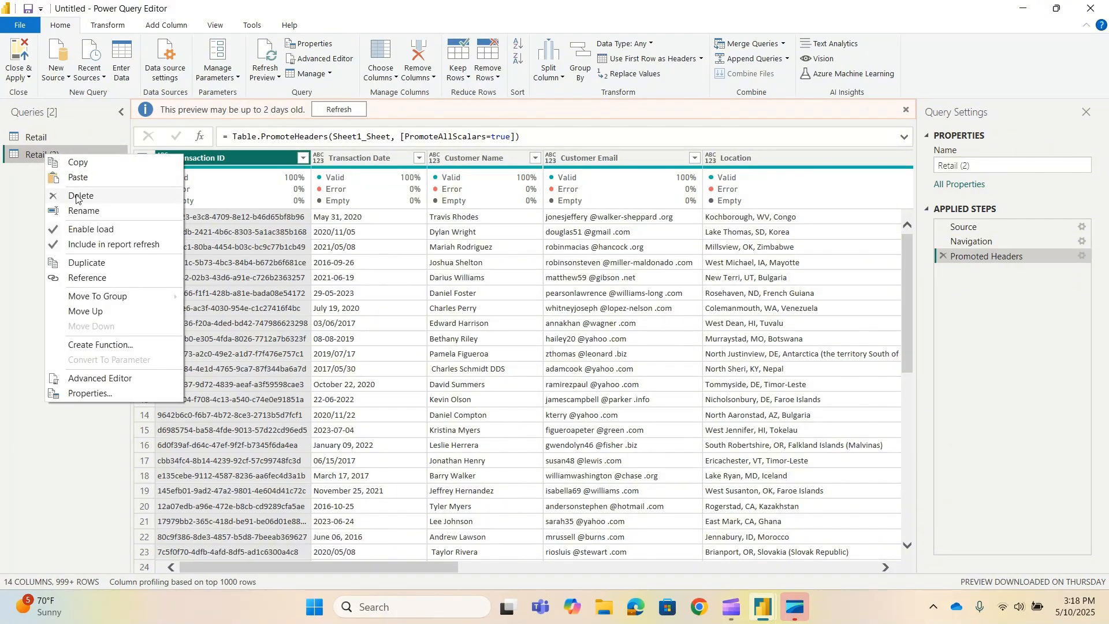
click(76, 196)
click(44, 141)
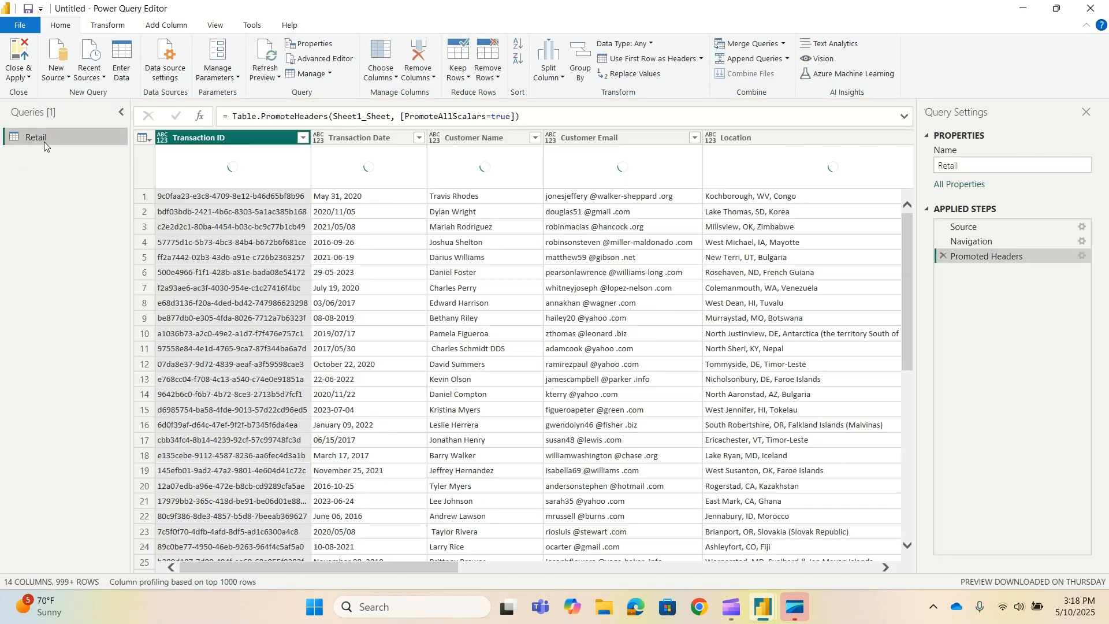
right_click(44, 141)
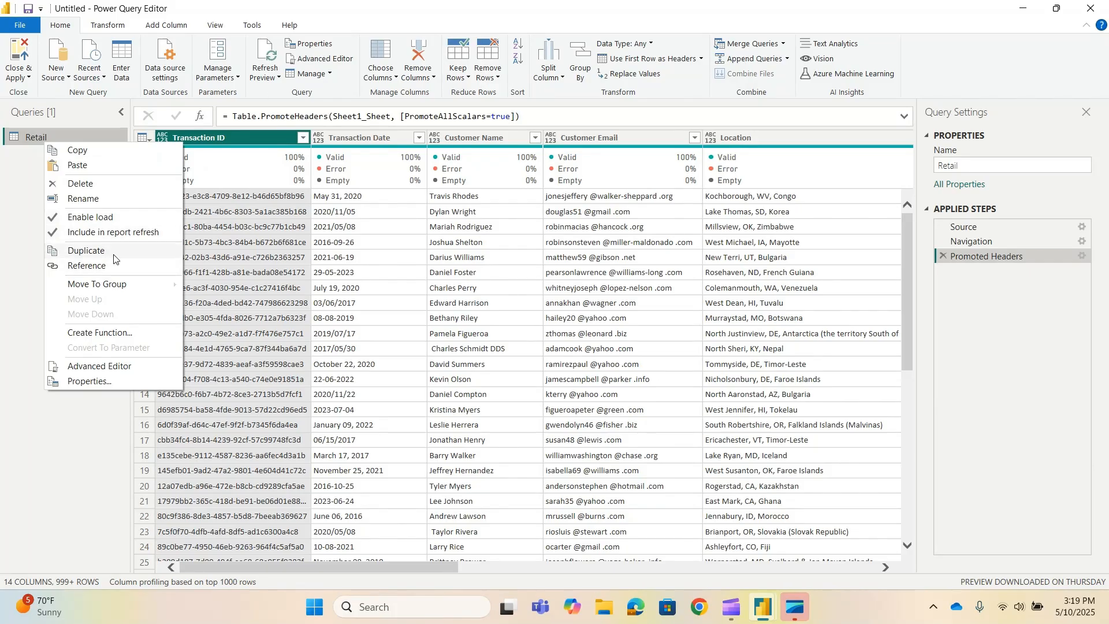
mouse_move(97, 285)
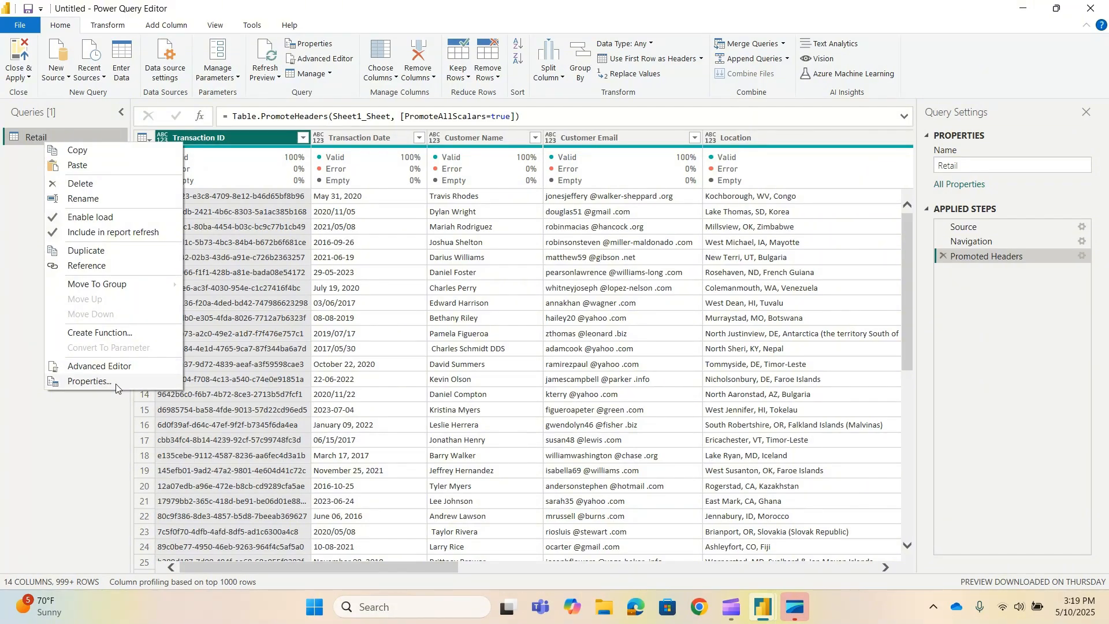
click(83, 430)
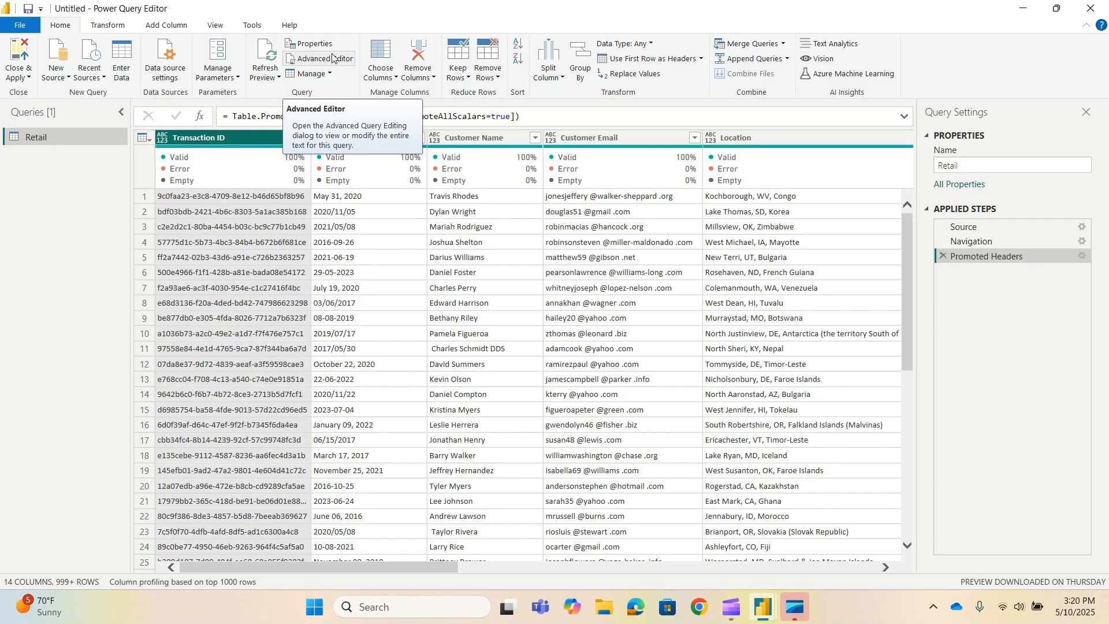
Step: Open the Retail query's code in the Advanced Editor and examine the source file path, the Promoted Headers line and the display options
click(333, 59)
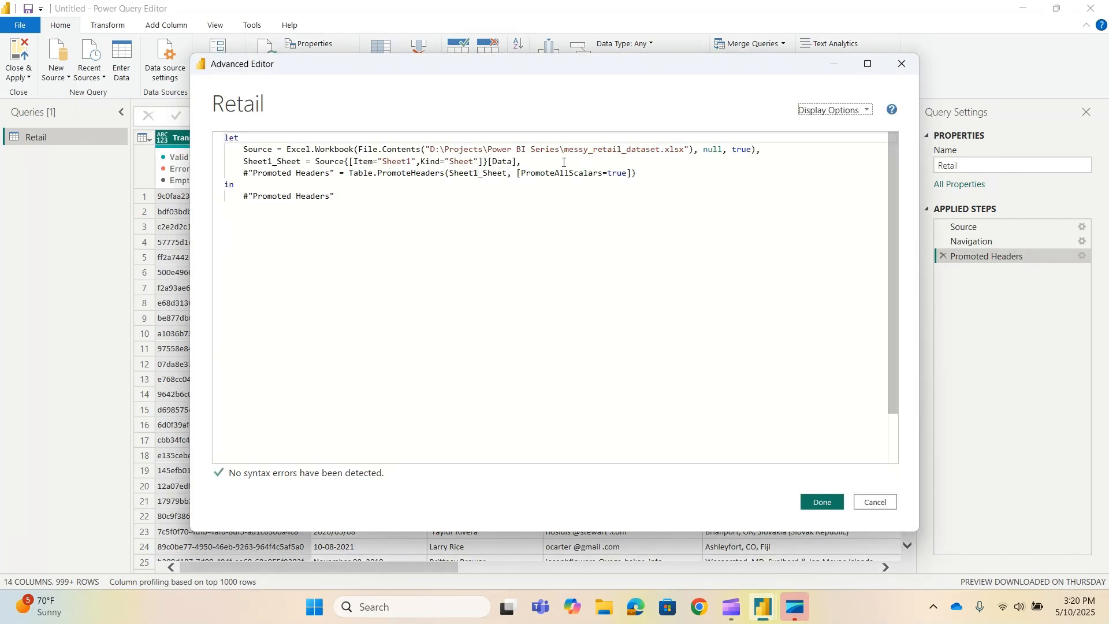
drag(429, 150, 686, 151)
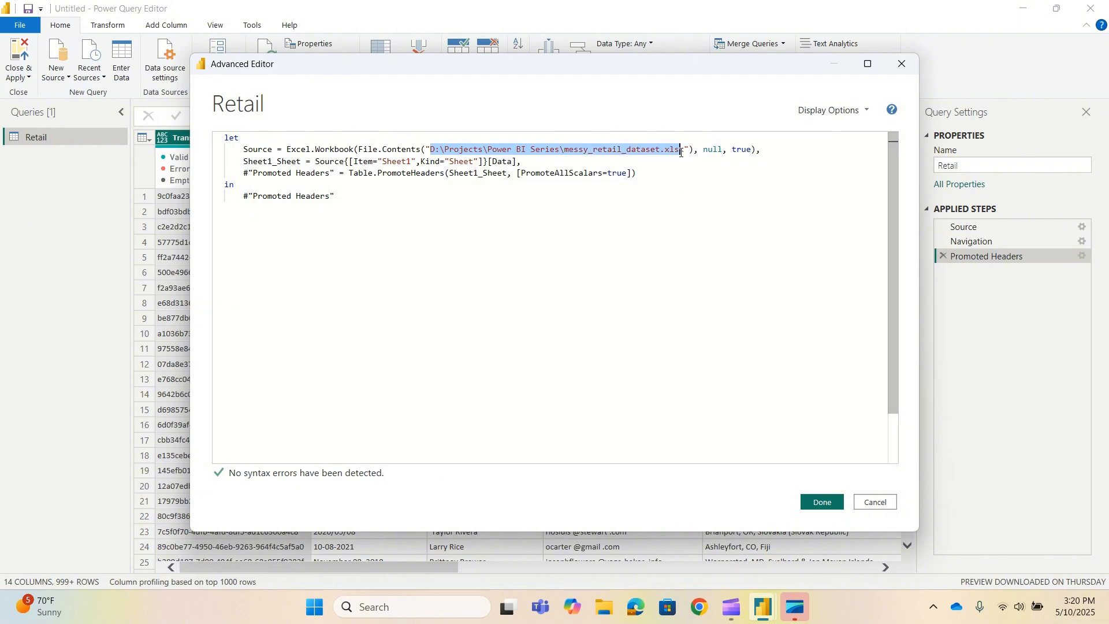
click(641, 149)
drag(239, 173, 608, 174)
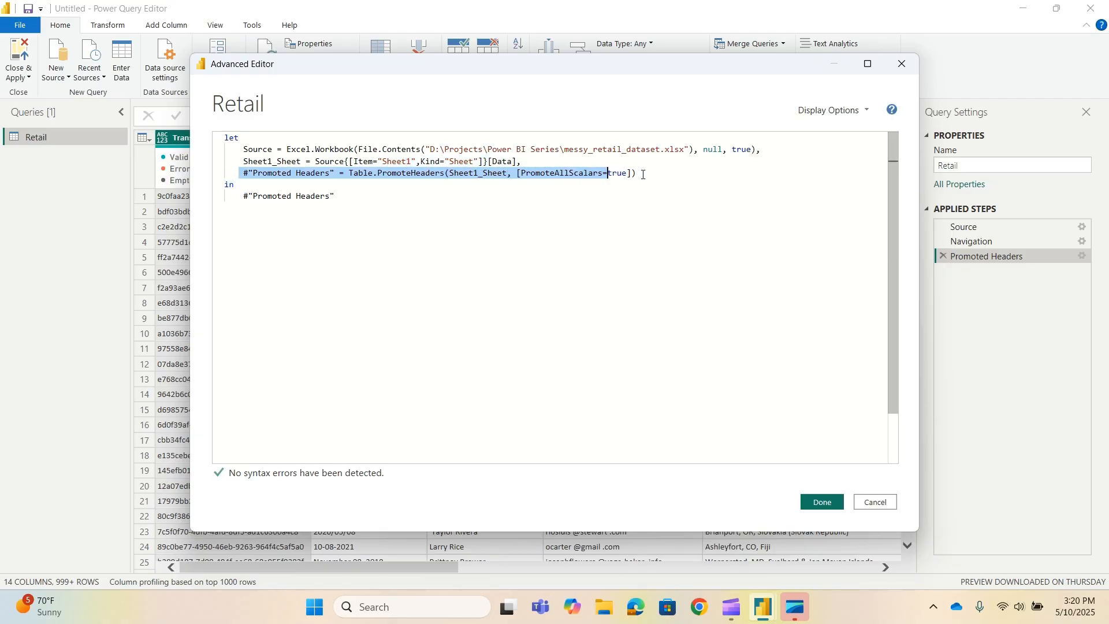
click(637, 173)
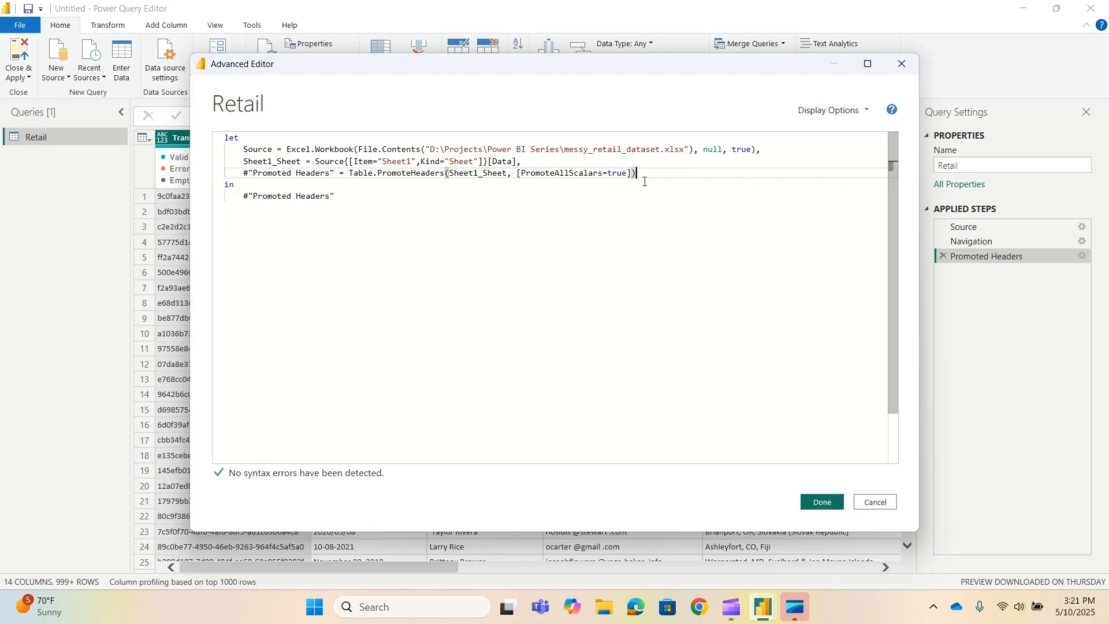
click(870, 112)
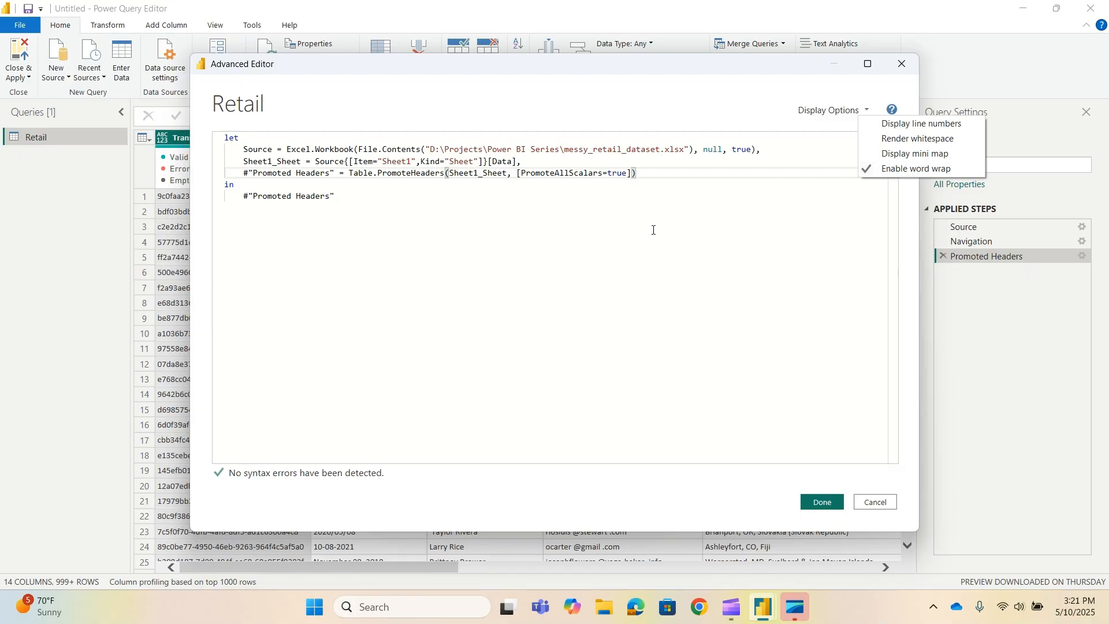
Step: Leave the Advanced Editor without changing the Retail query's code
click(442, 199)
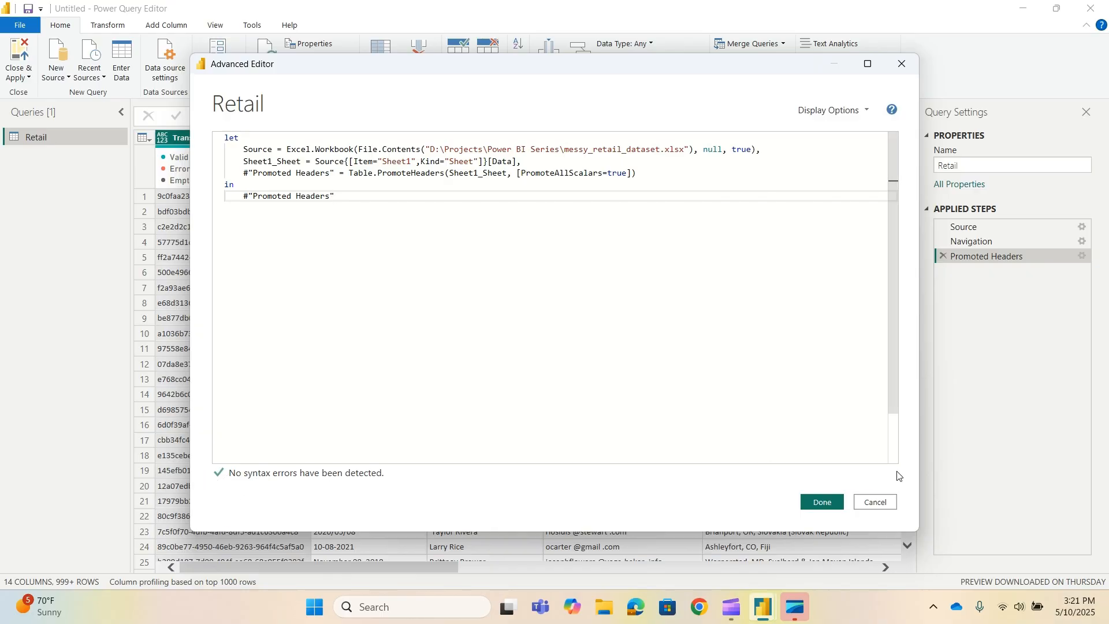
click(876, 503)
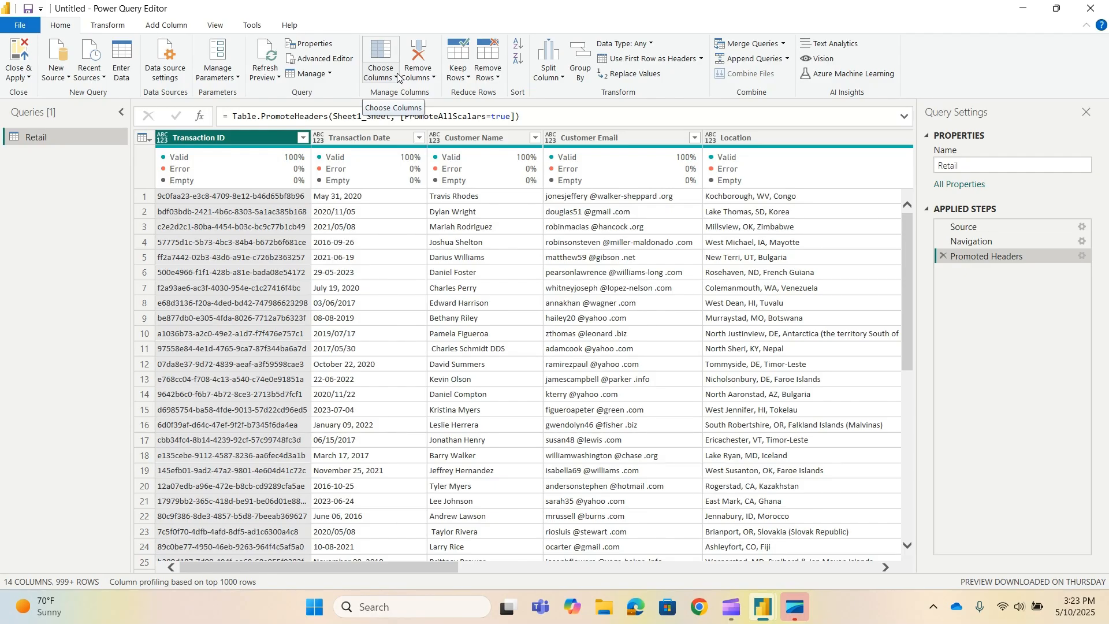
Step: Look through the editor's file, transform, add-column, view and help commands, plus the options for closing and applying changes
click(20, 26)
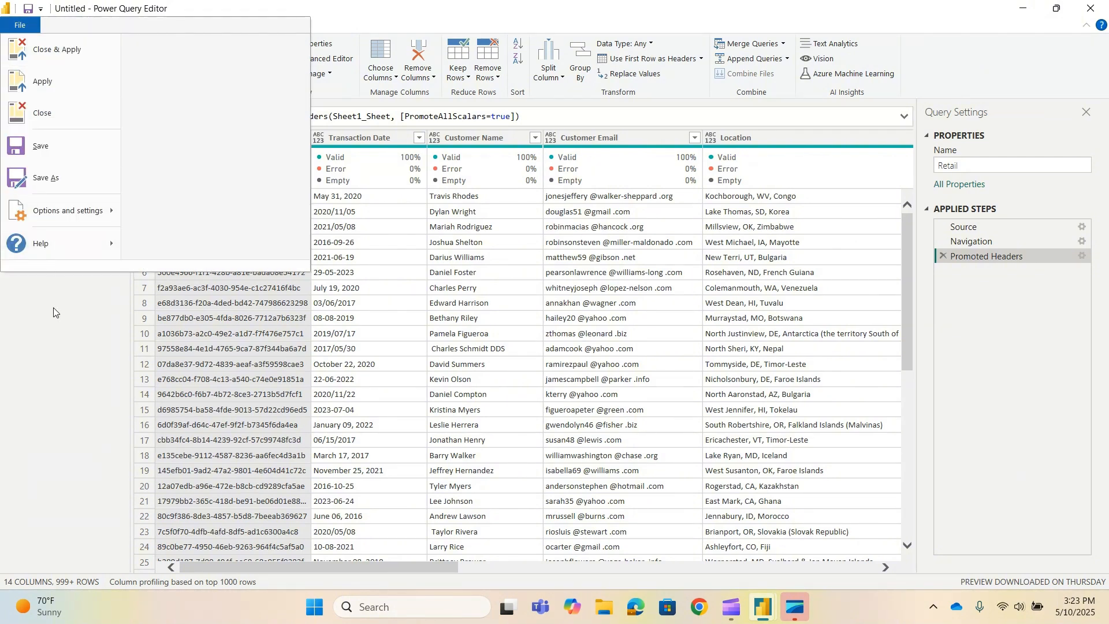
click(48, 270)
click(108, 25)
click(166, 26)
click(219, 27)
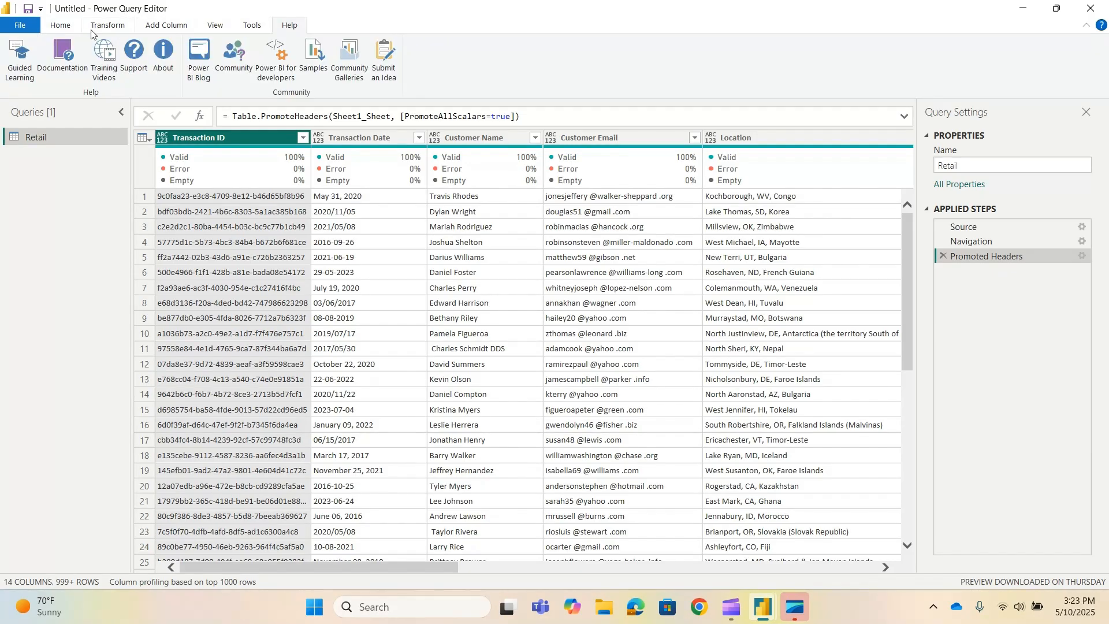
click(55, 30)
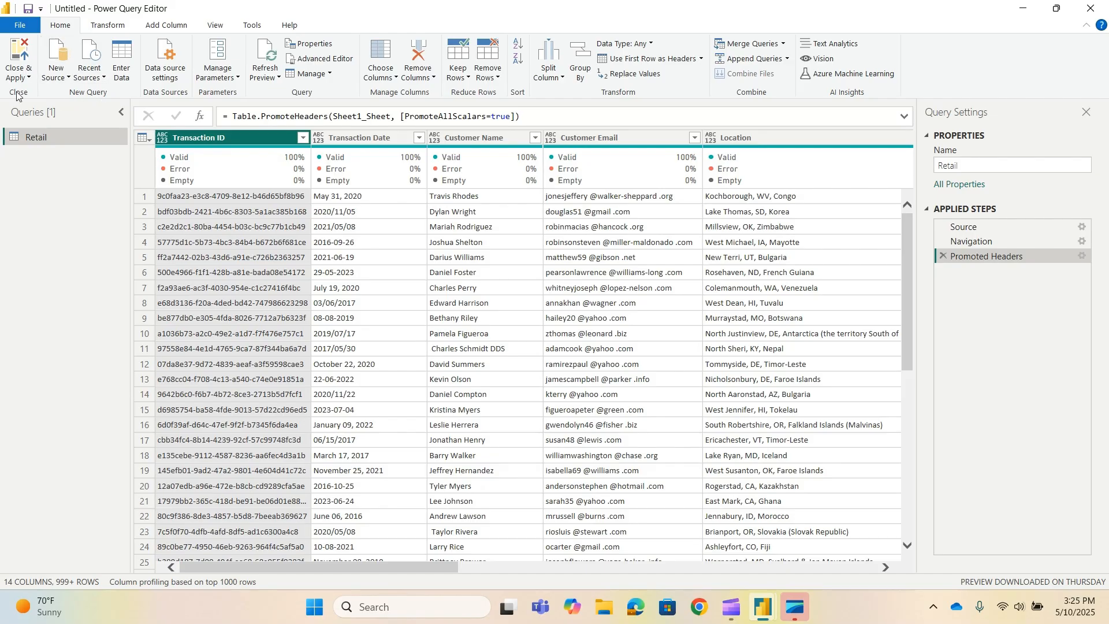
click(29, 78)
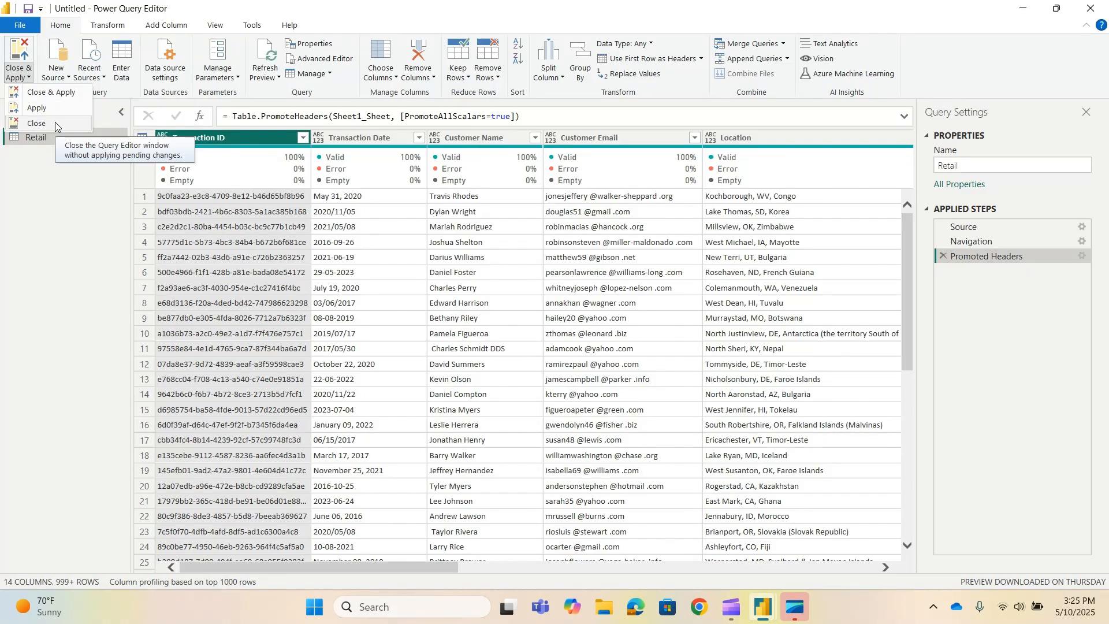
click(60, 192)
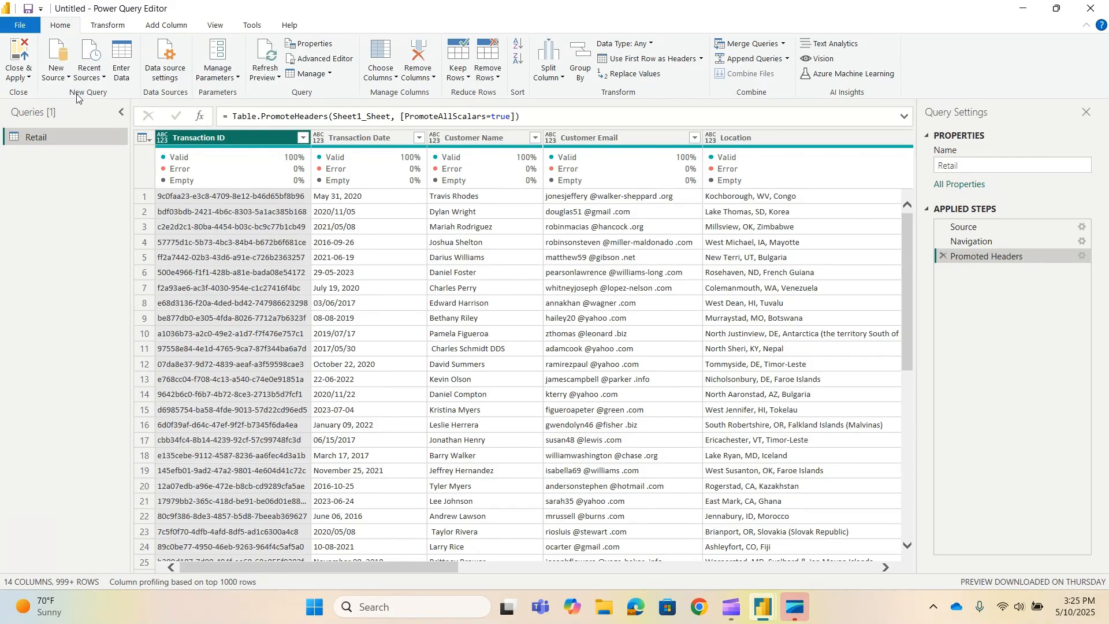
Step: Browse the available new-source connectors, including the Database, Power Platform and Azure categories, and examine the recent sources without connecting to any
click(64, 76)
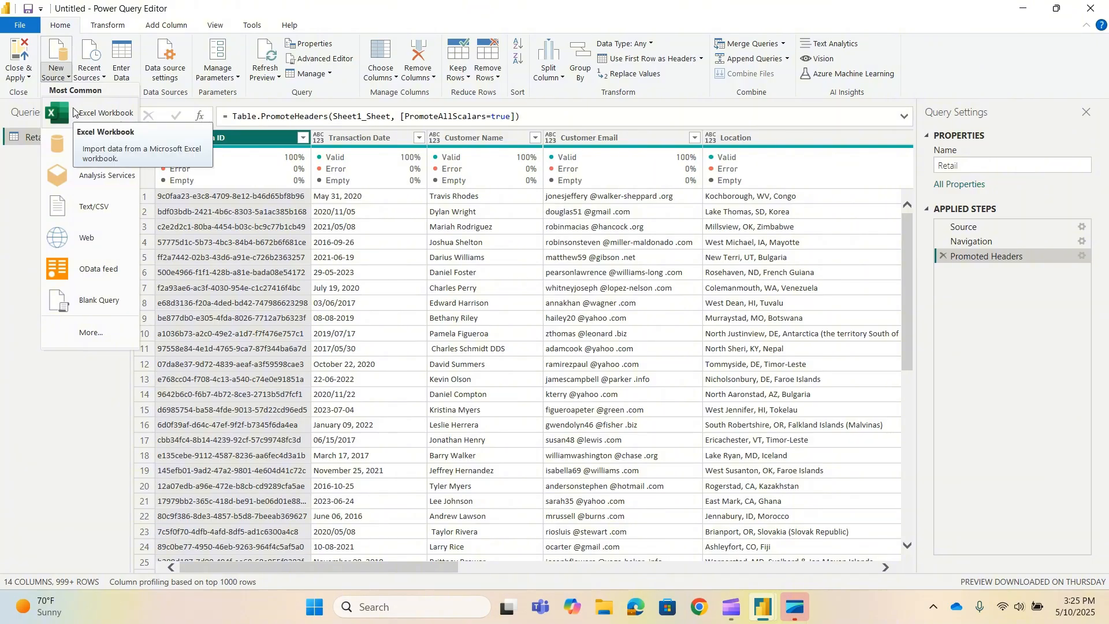
click(85, 333)
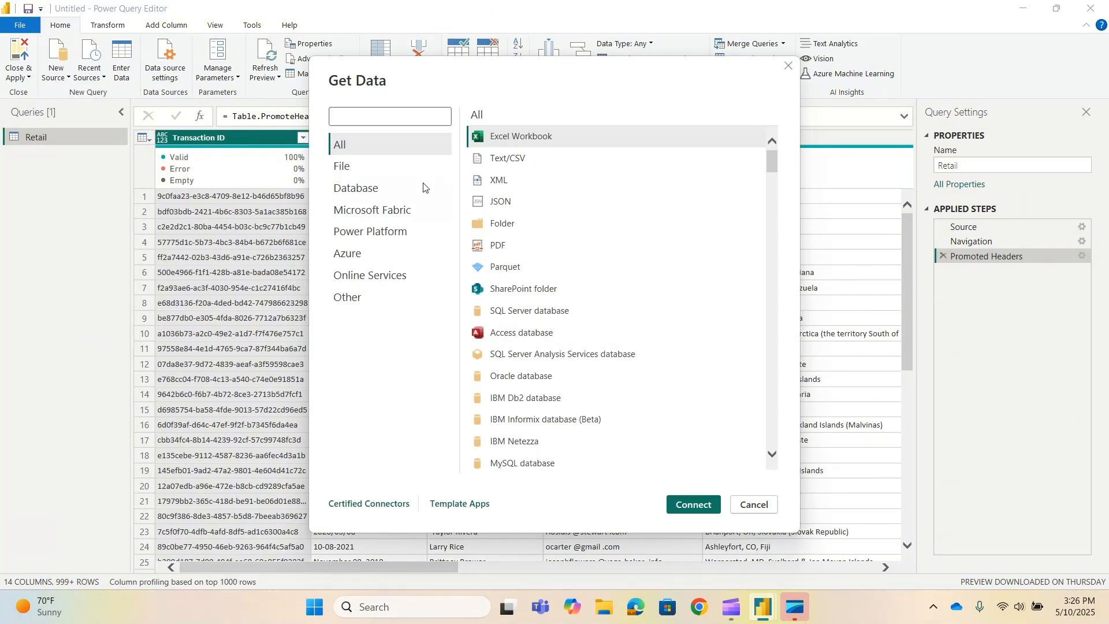
scroll(500, 185, down, 7)
scroll(501, 185, up, 7)
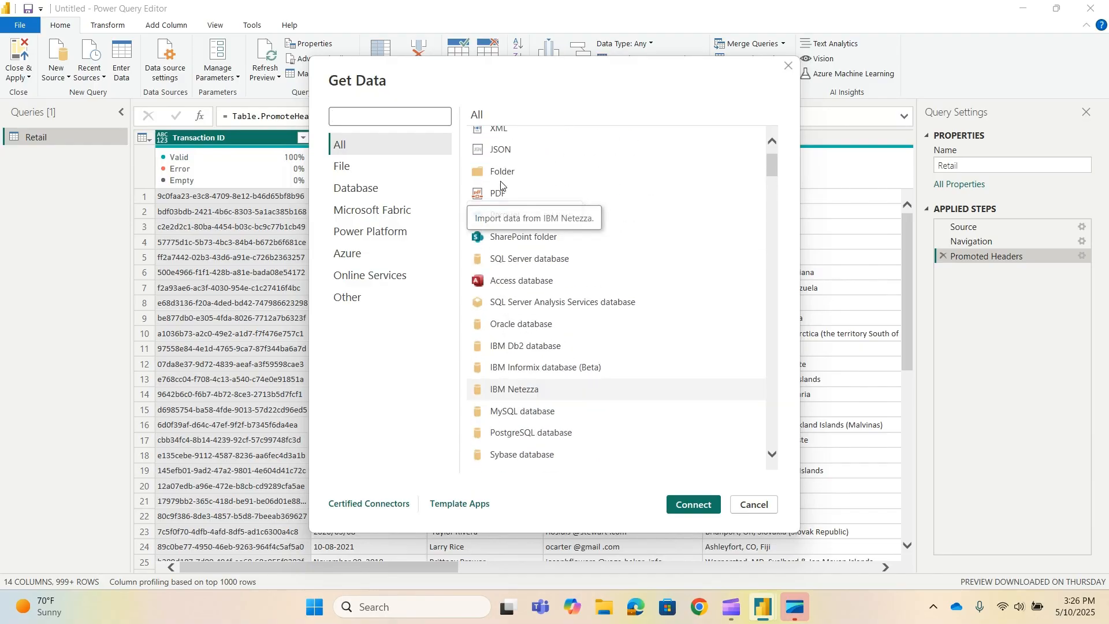
scroll(501, 185, up, 2)
click(369, 188)
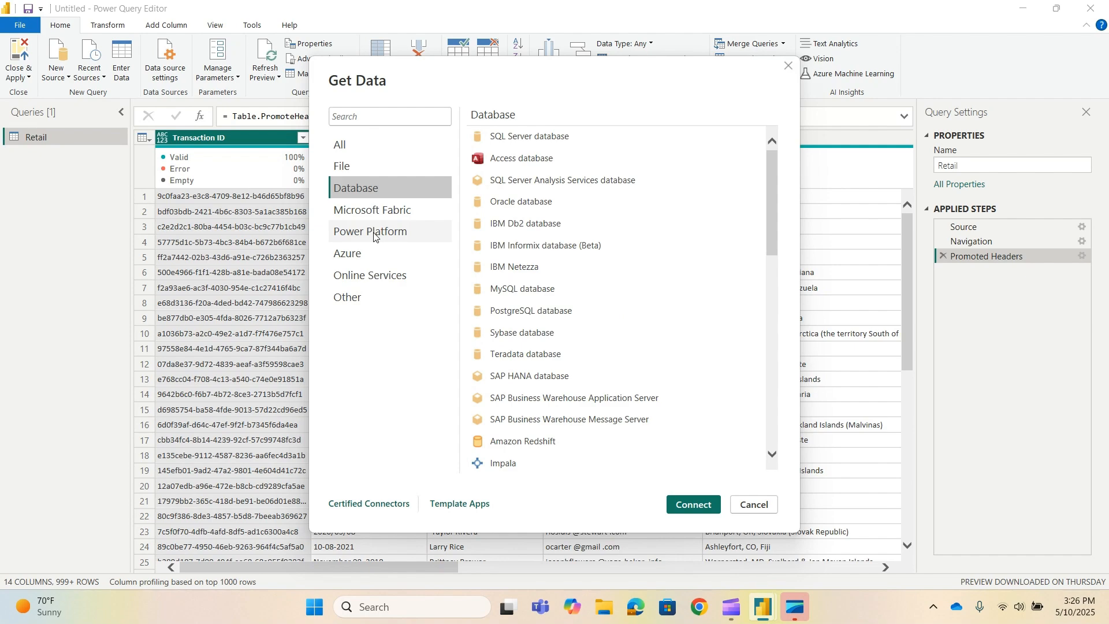
click(373, 232)
click(361, 254)
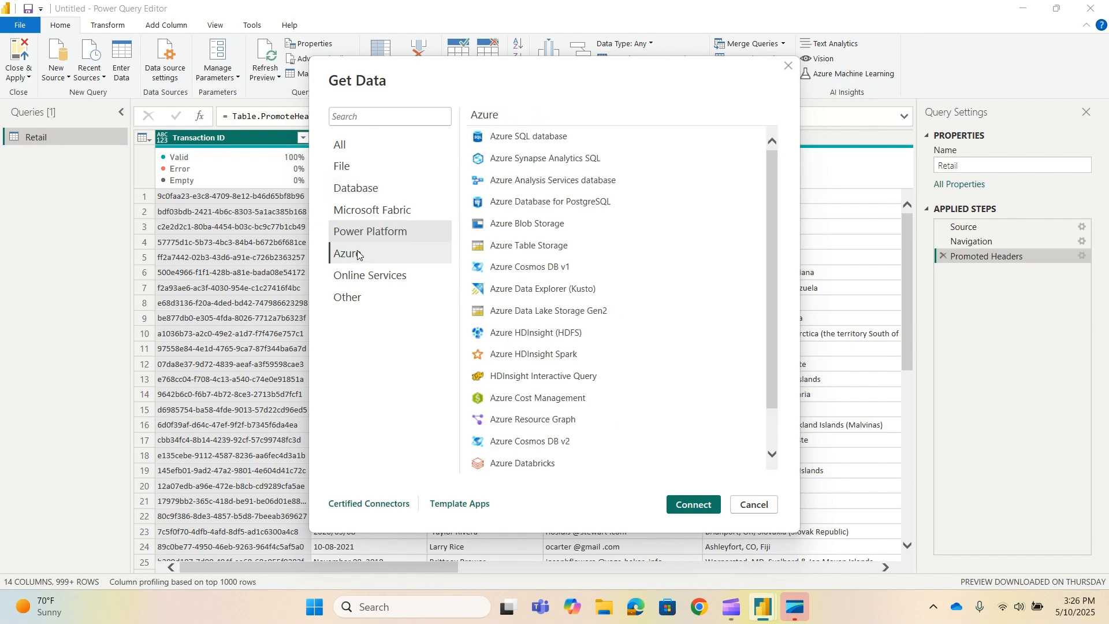
click(768, 510)
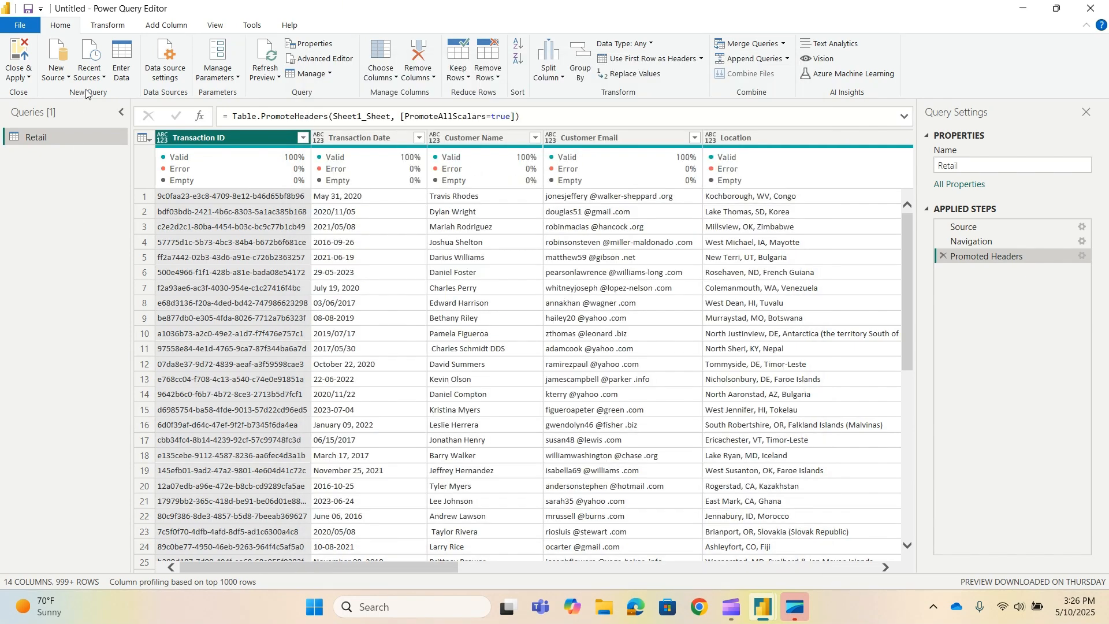
click(105, 80)
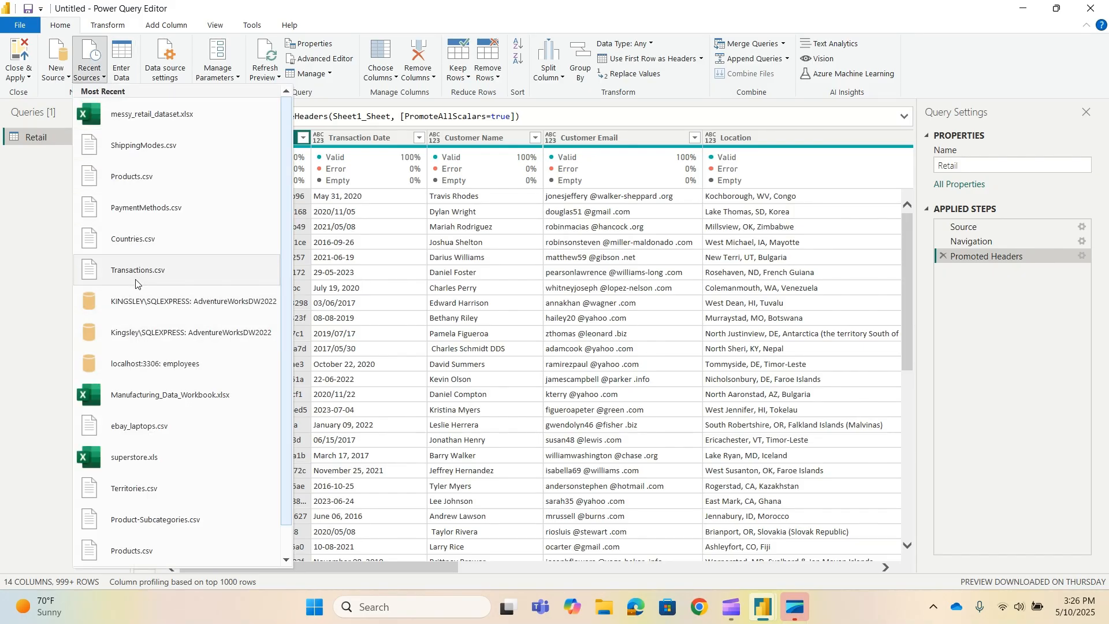
click(104, 79)
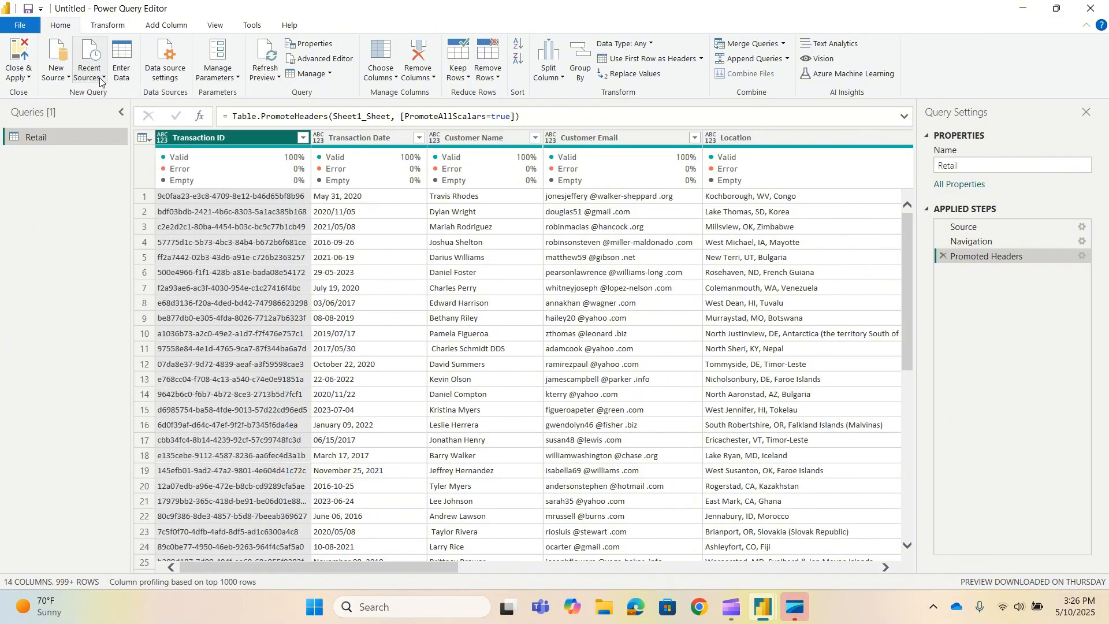
Step: Try out manual data entry by adding a second column and a second row to a blank table, and discard the table
click(128, 60)
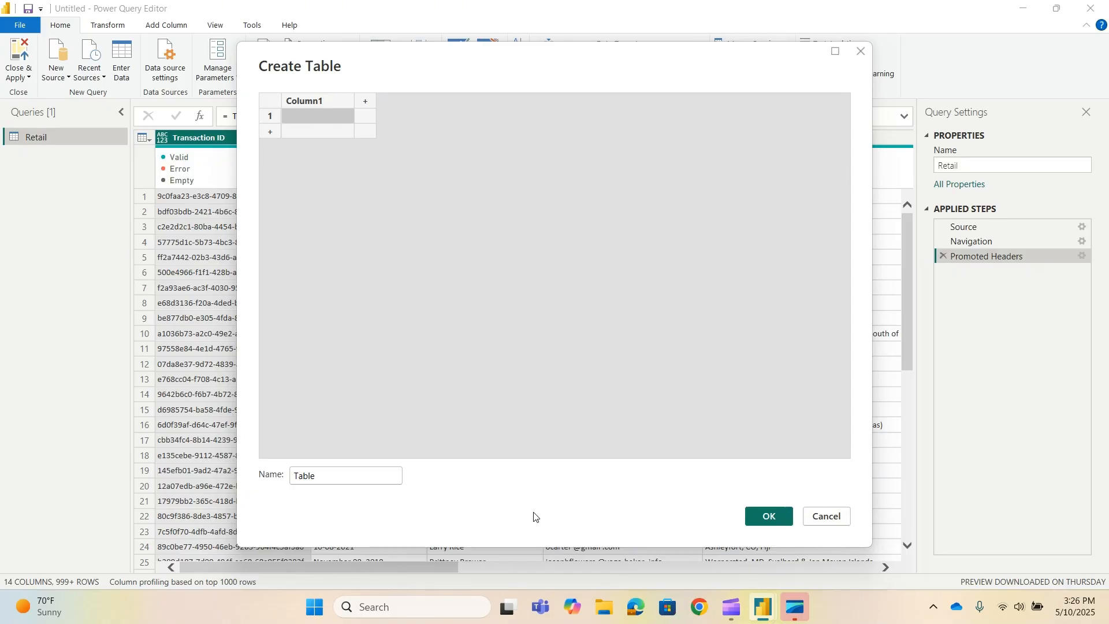
double_click(315, 476)
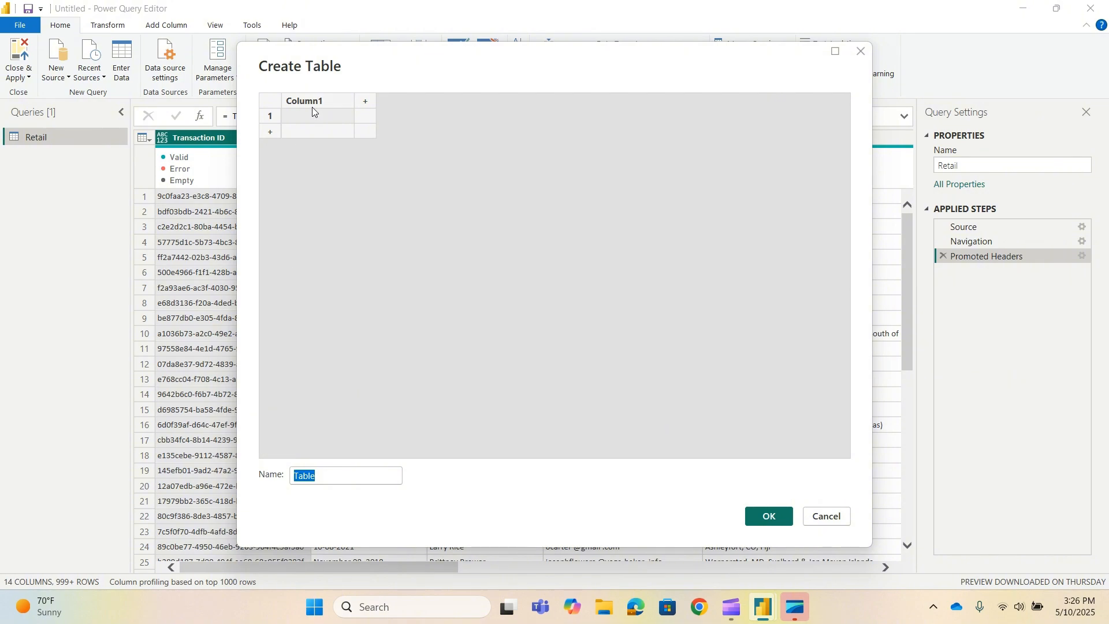
click(366, 103)
click(366, 101)
click(270, 133)
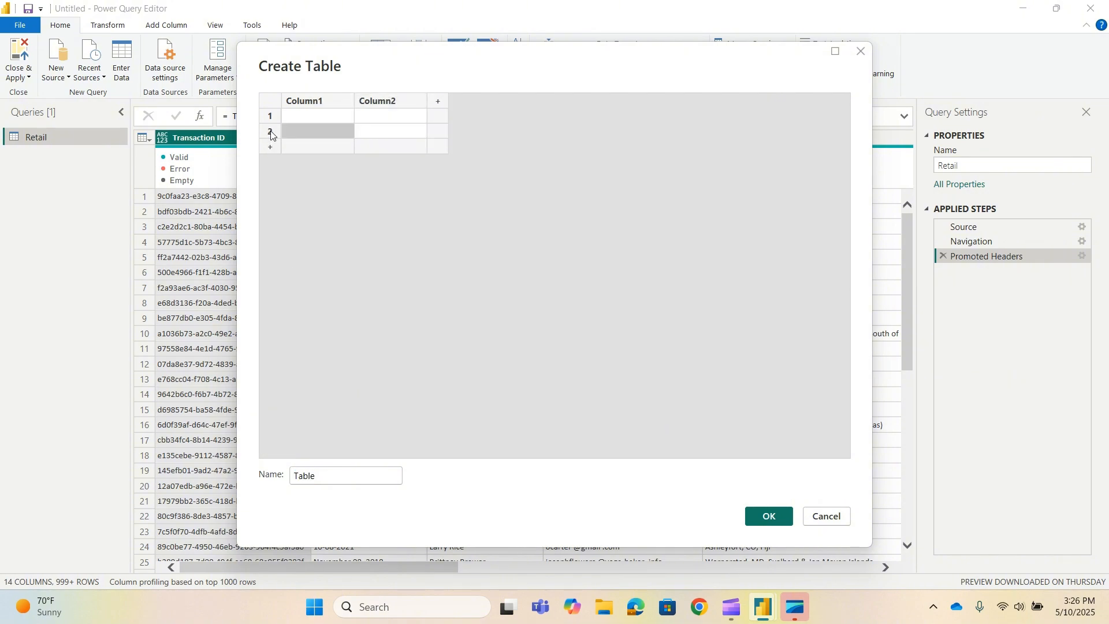
click(831, 516)
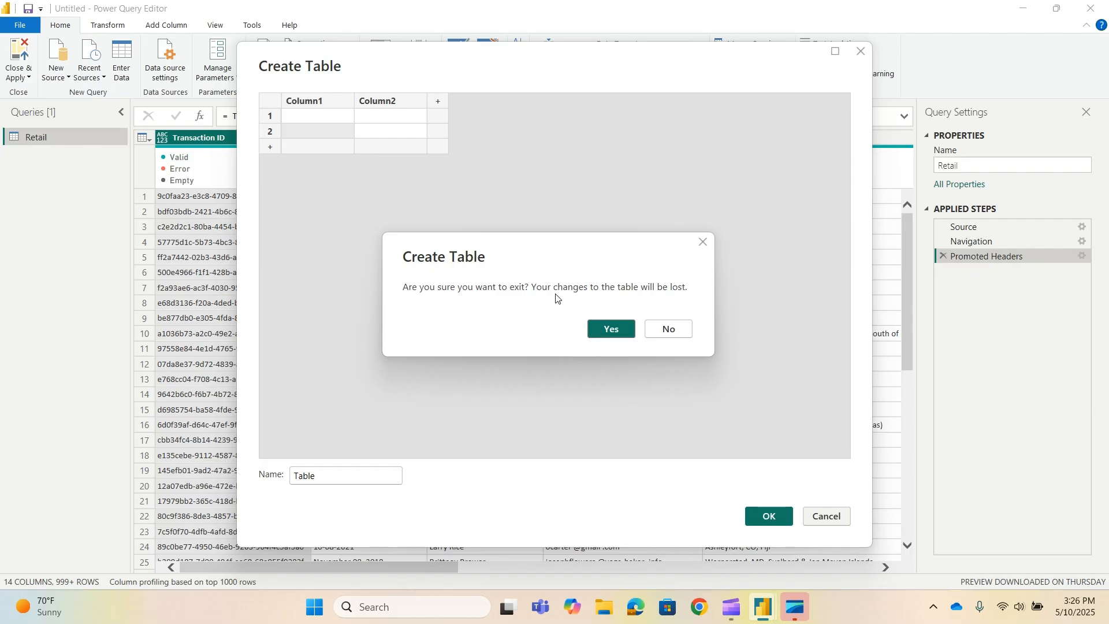
click(623, 334)
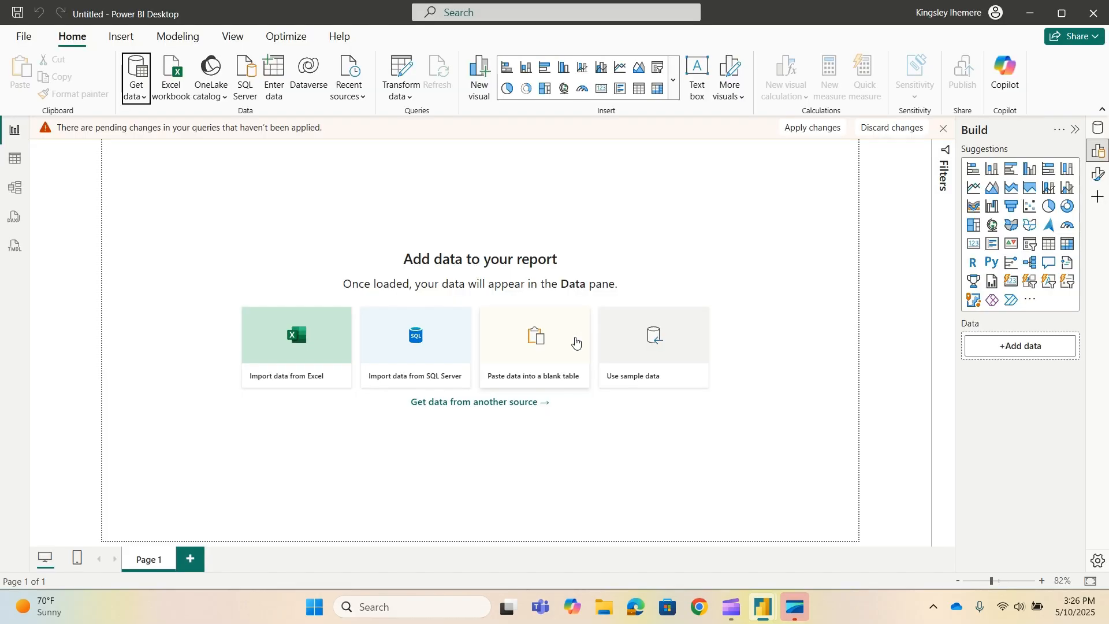
Step: Return to the Power Query Editor window and examine the data source settings for the current file
mouse_move(760, 613)
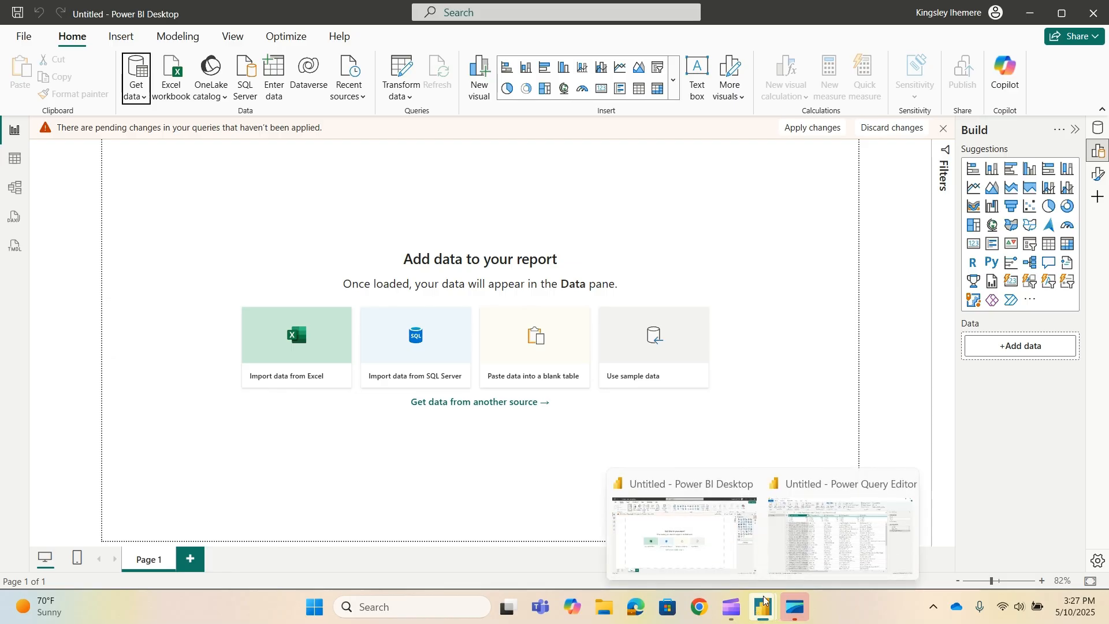
click(839, 557)
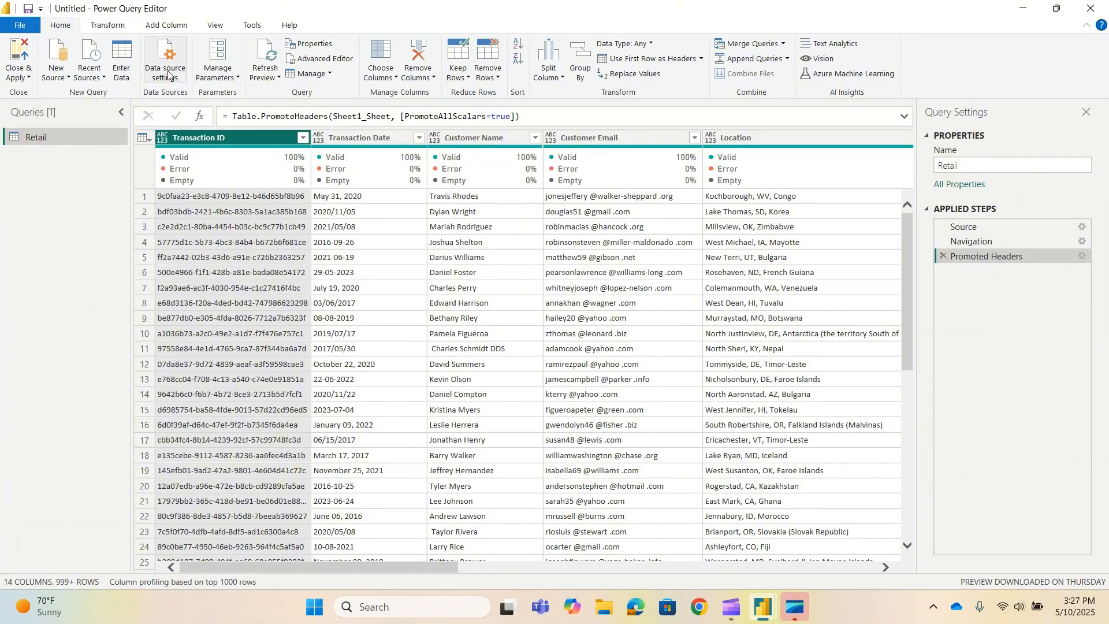
click(162, 52)
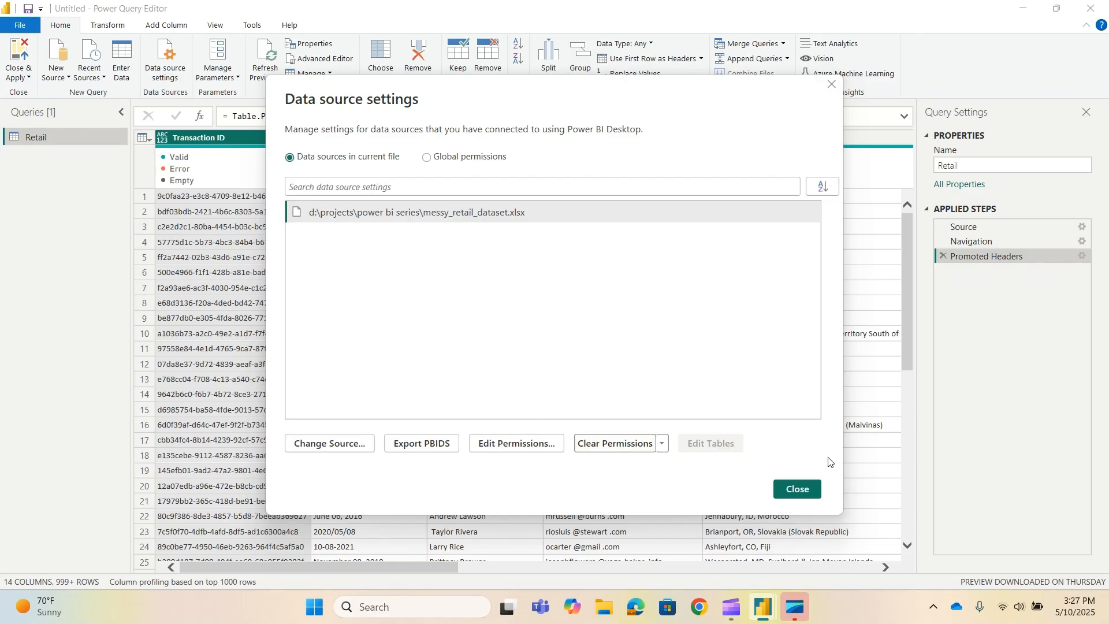
click(797, 489)
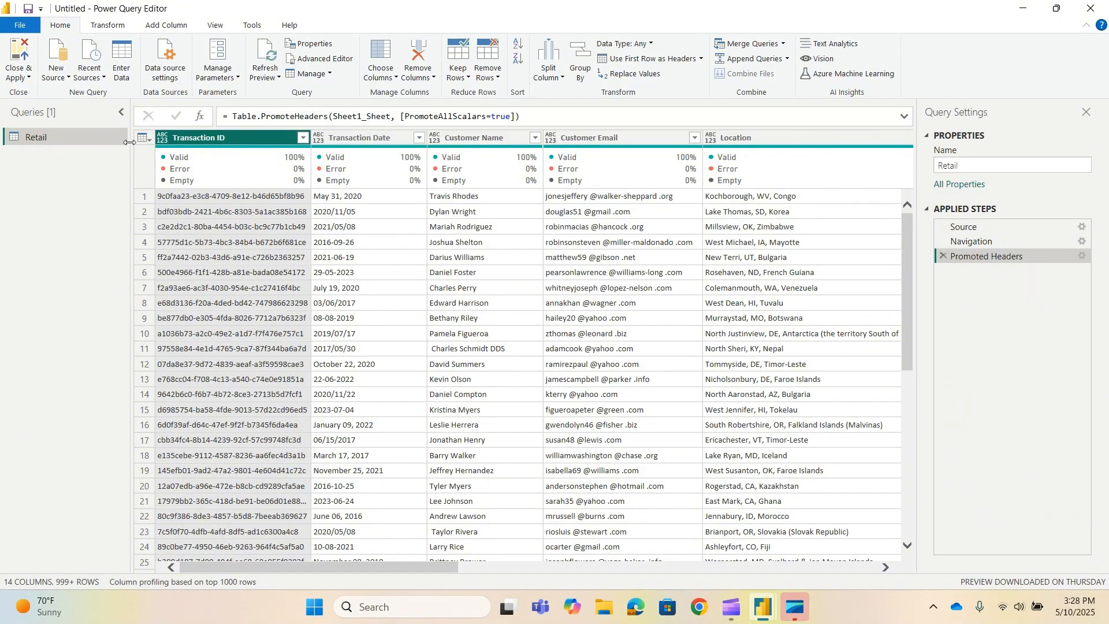
Step: Examine the query management options and the Retail query's code in the Advanced Editor, leaving the query unchanged
click(328, 75)
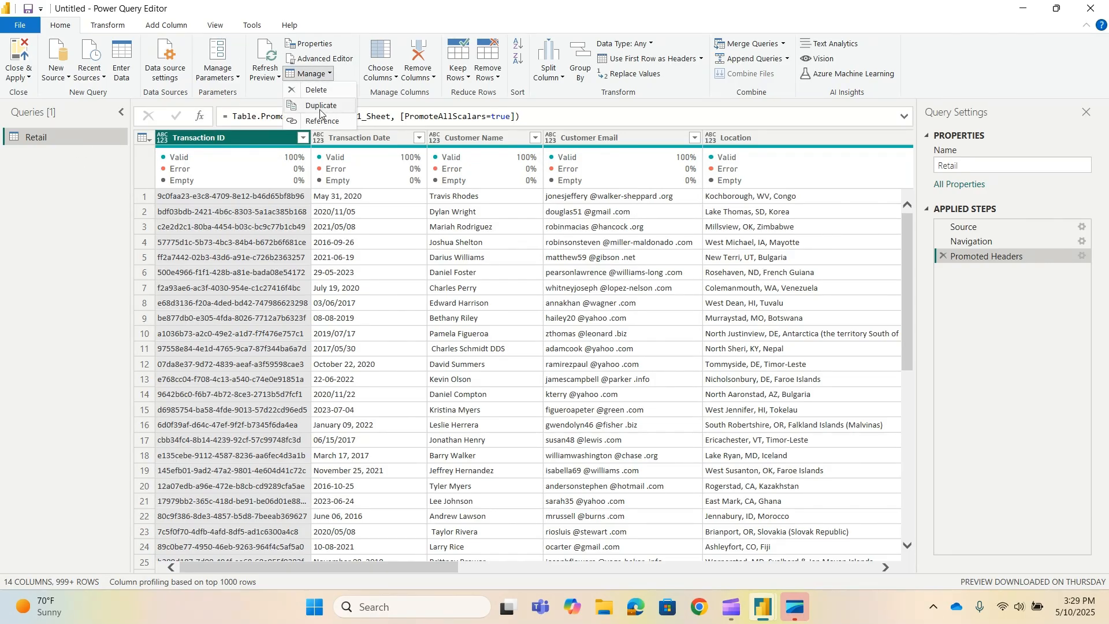
click(51, 171)
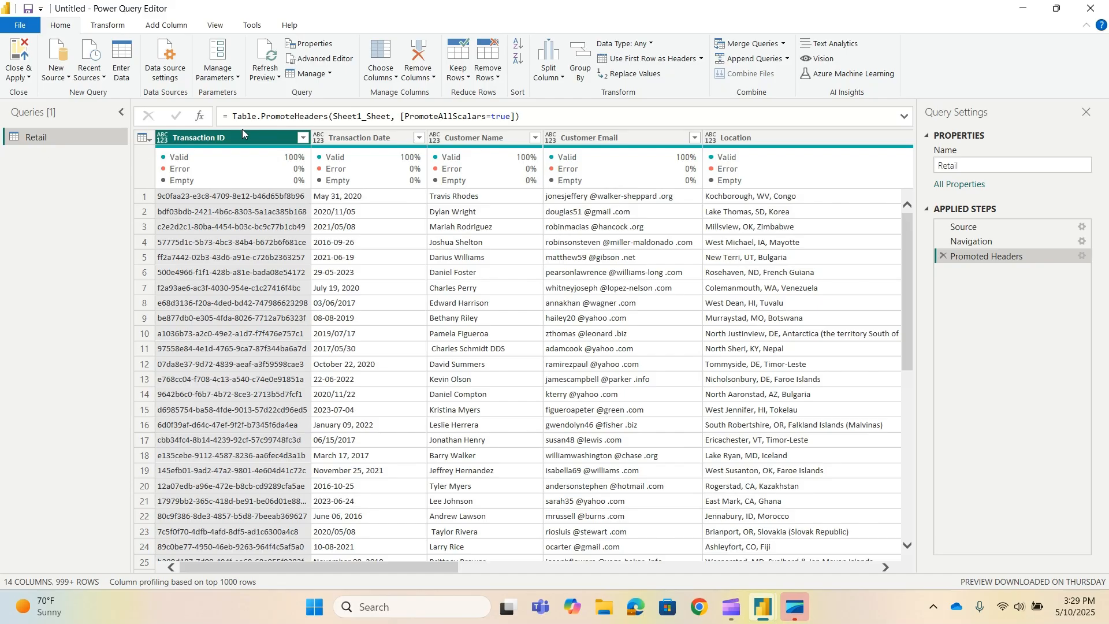
click(340, 64)
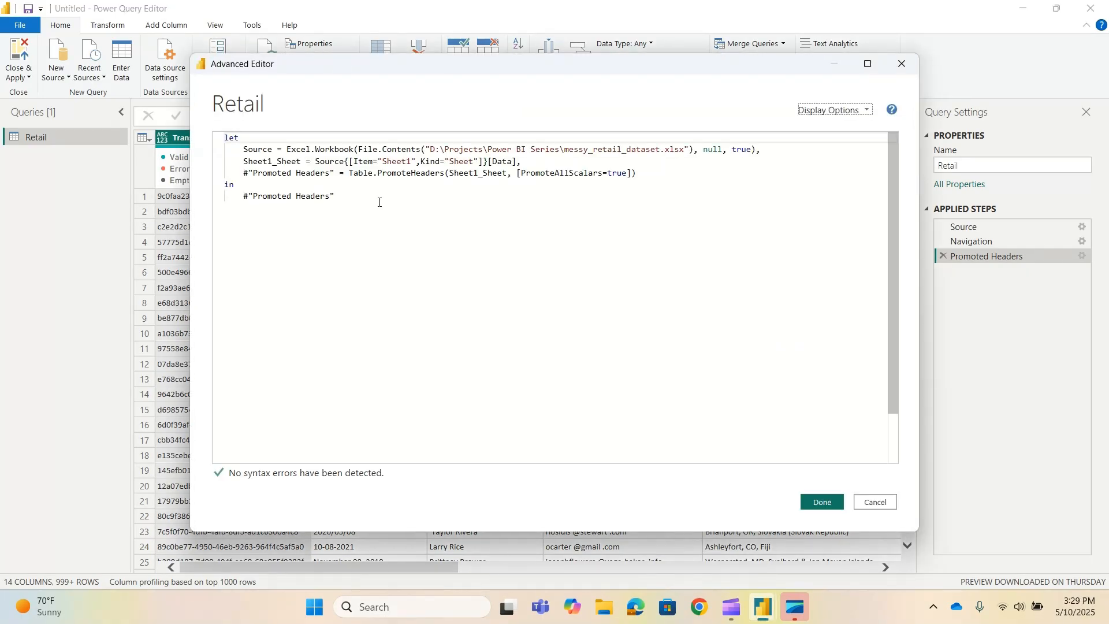
click(873, 502)
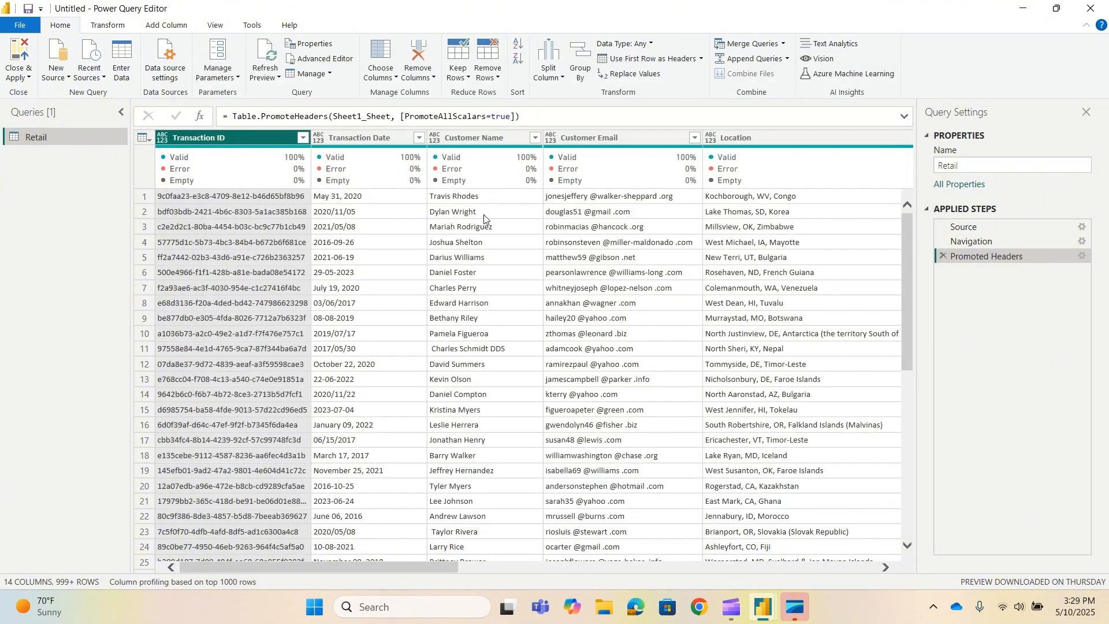
click(338, 59)
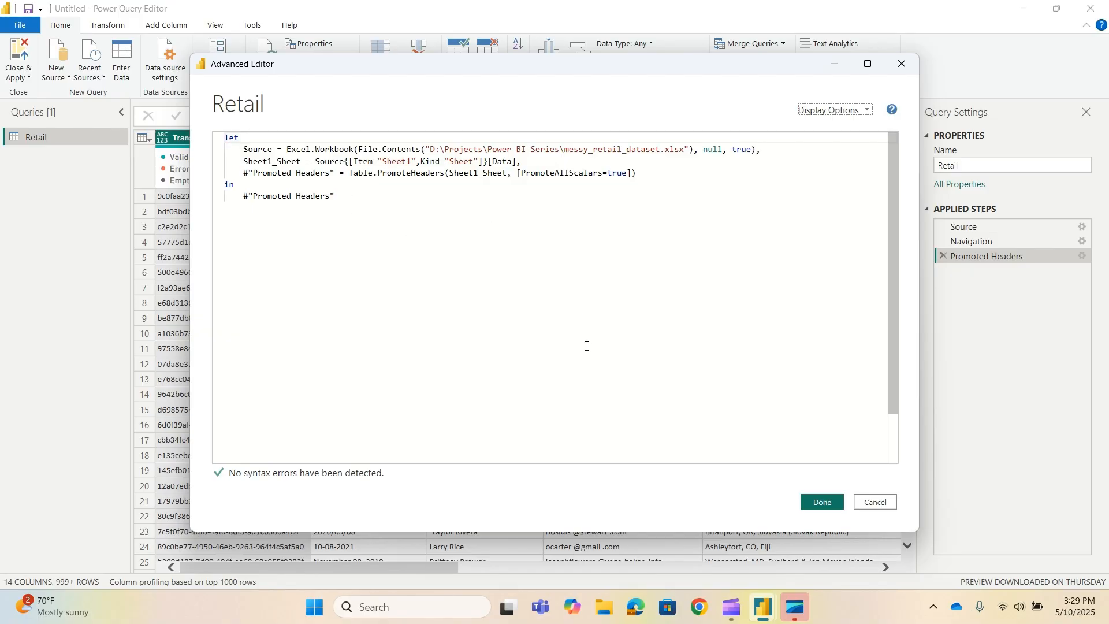
click(876, 502)
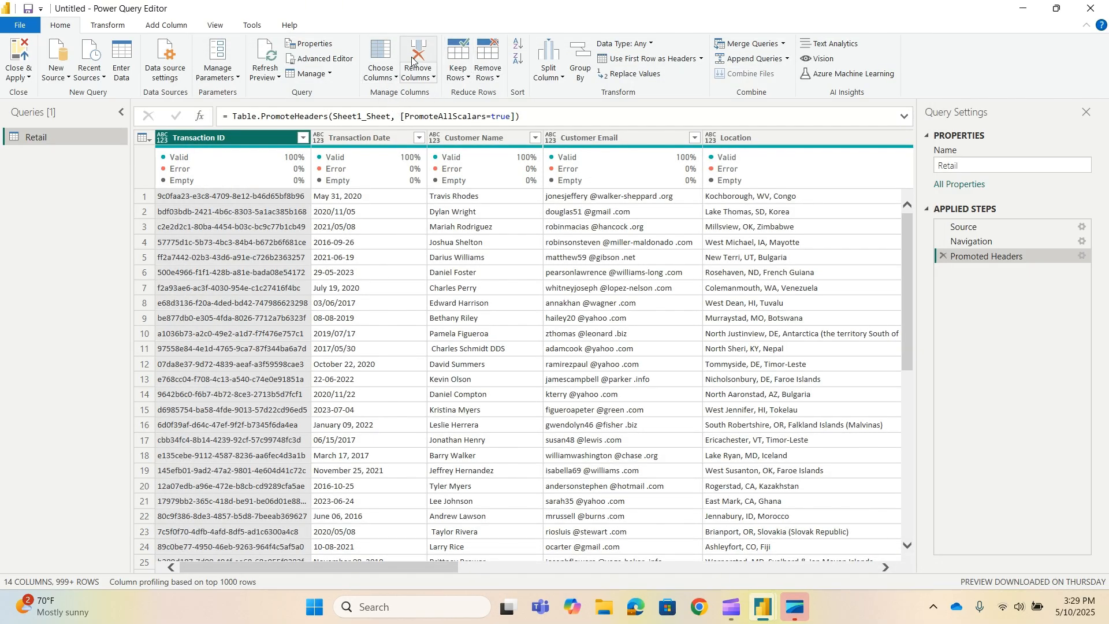
Step: Keep only the Transaction ID and Transaction Date columns, and undo this by deleting the Removed Other Columns applied step
click(397, 79)
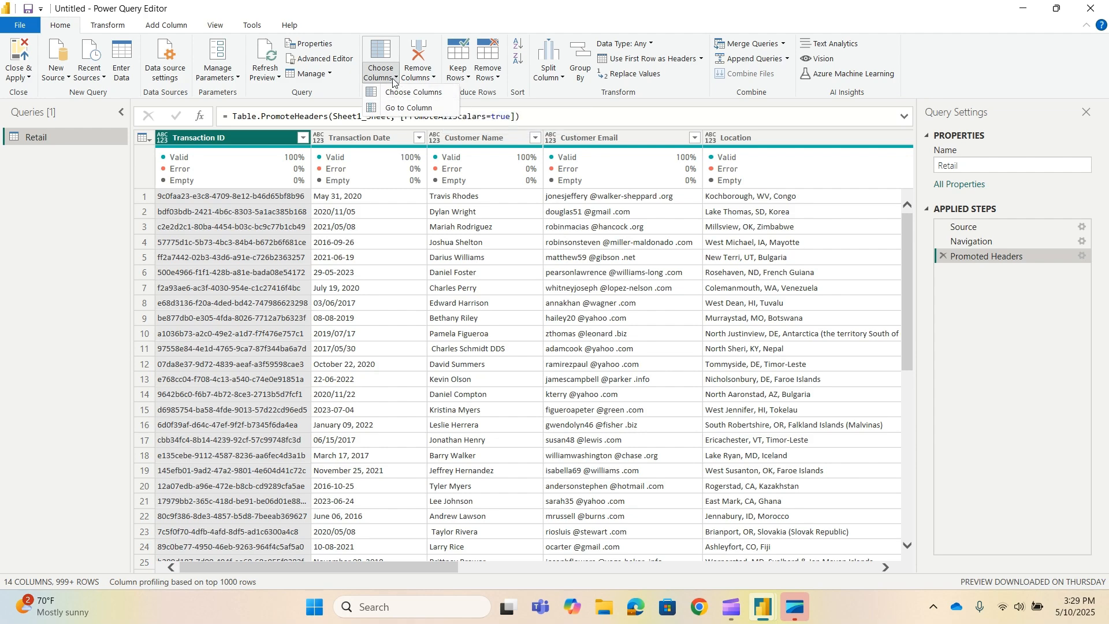
click(397, 79)
click(397, 78)
click(420, 94)
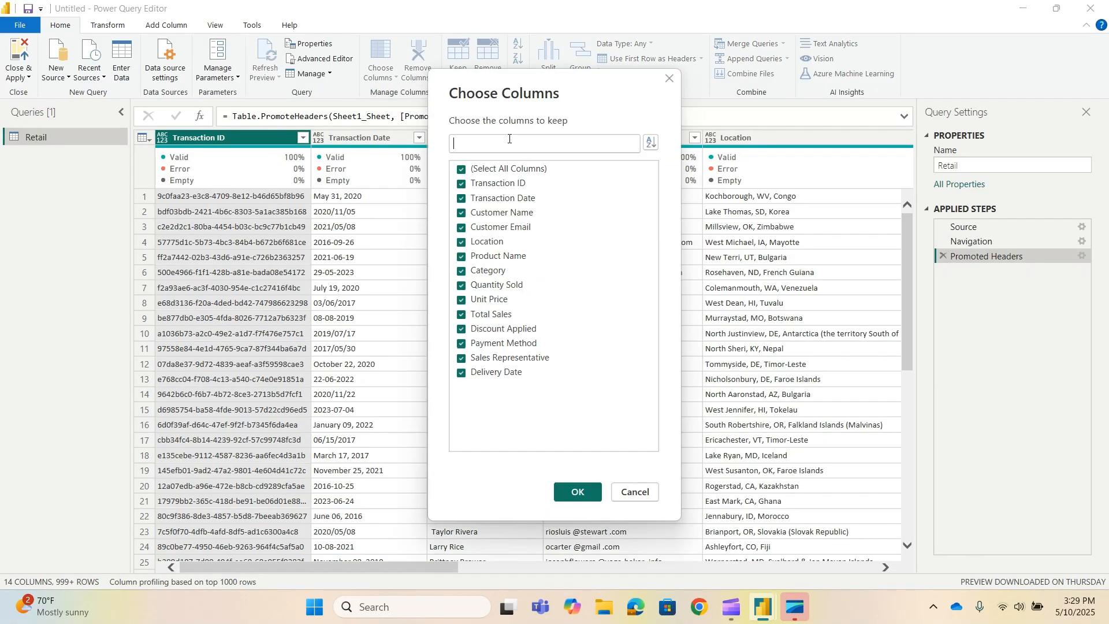
click(461, 169)
click(462, 184)
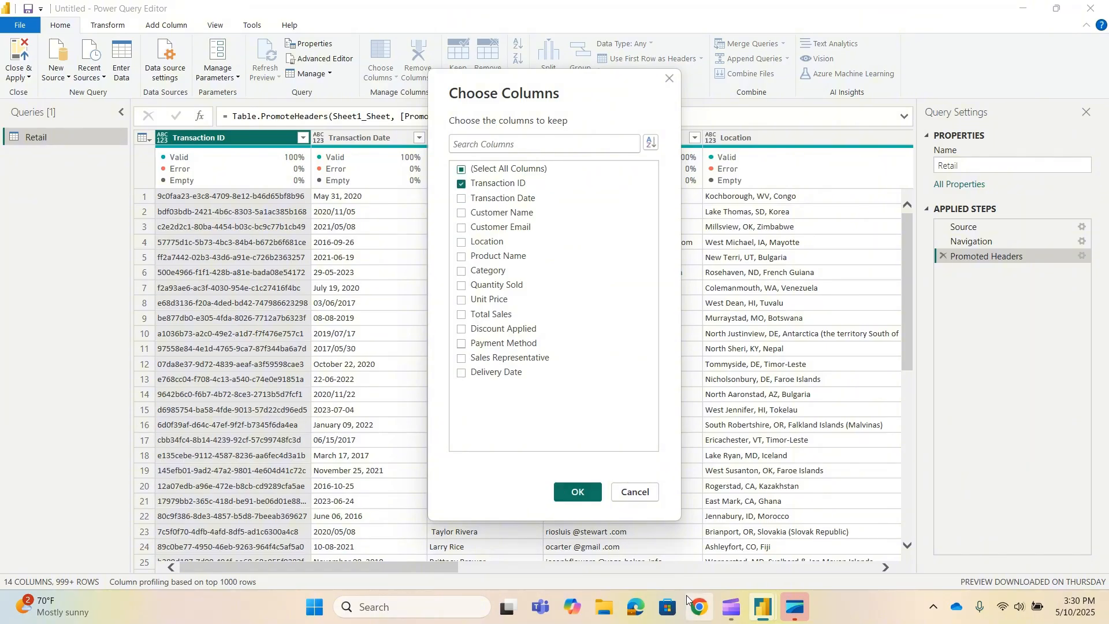
click(462, 198)
click(577, 491)
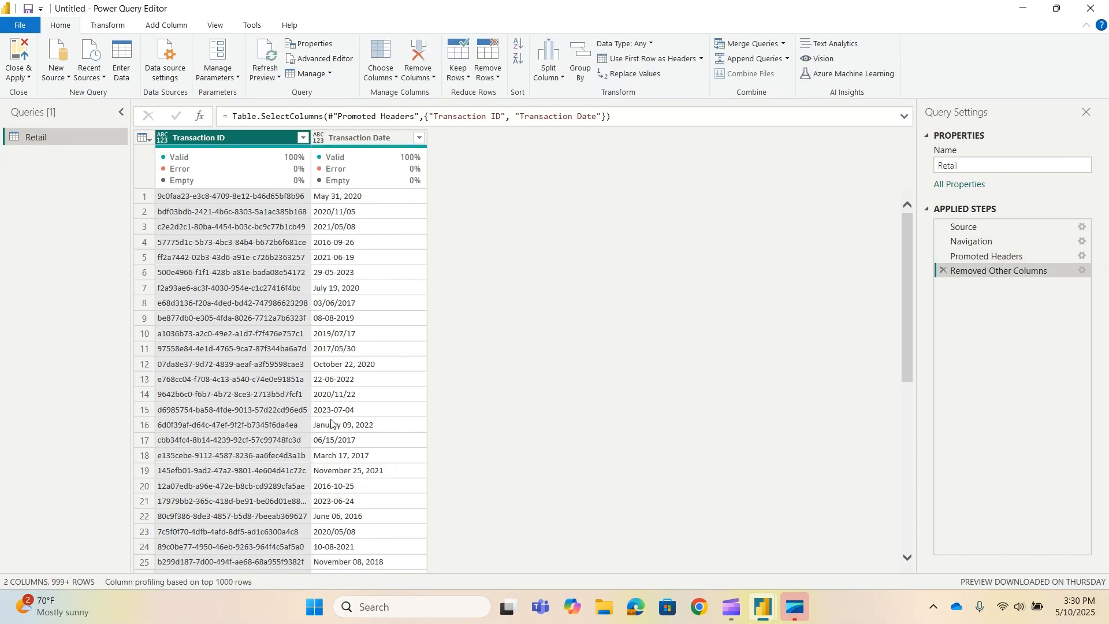
click(941, 269)
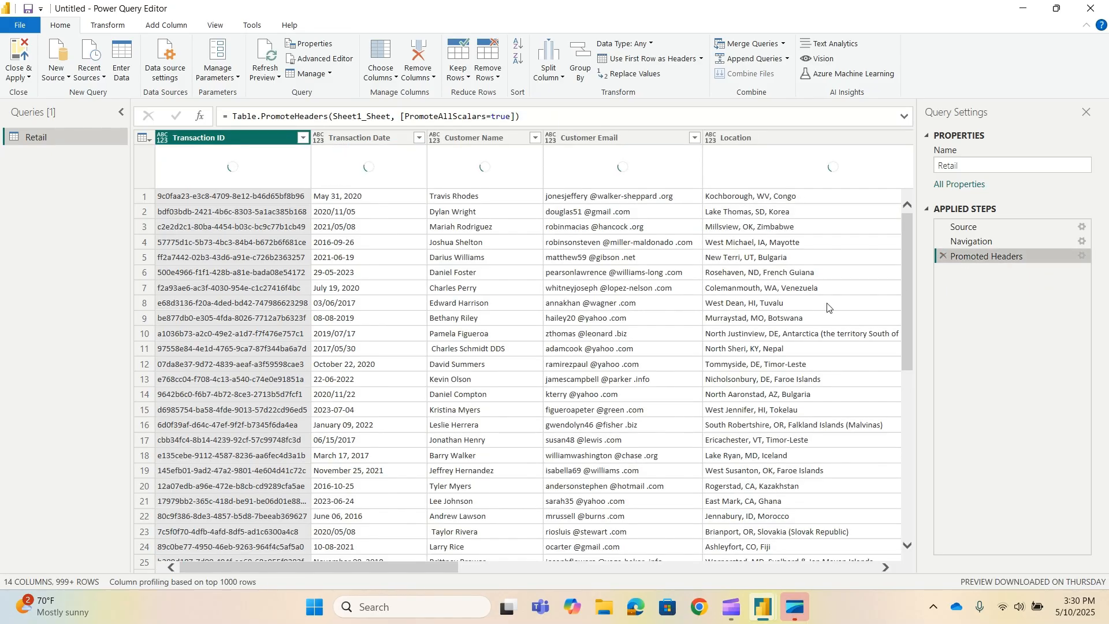
Step: Examine the column selection options and remove the Transaction ID column from the Retail query
click(395, 78)
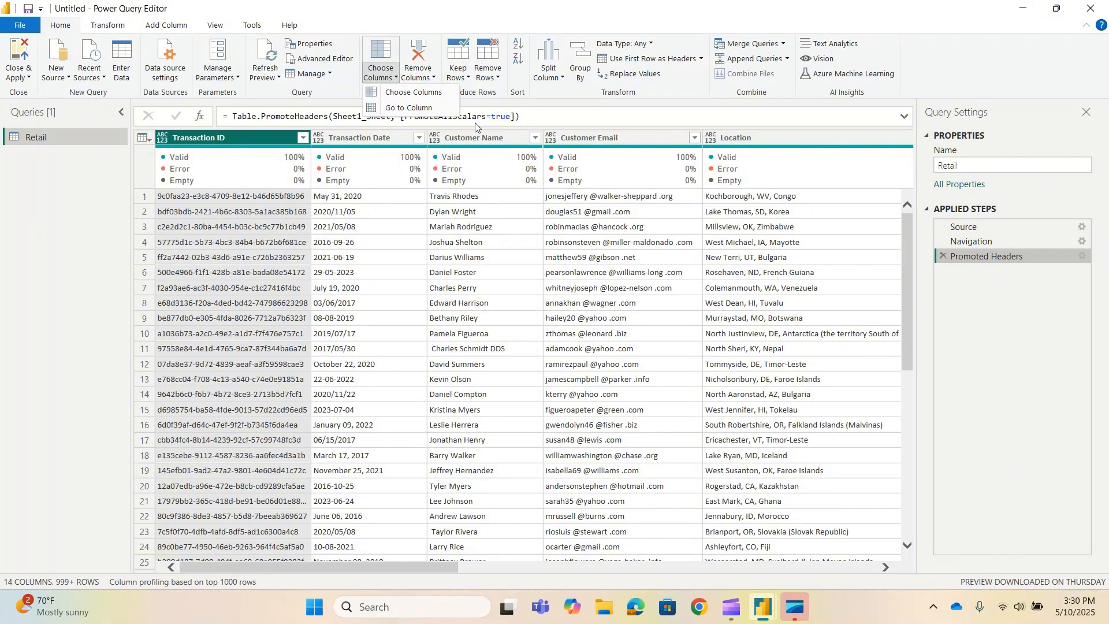
click(110, 206)
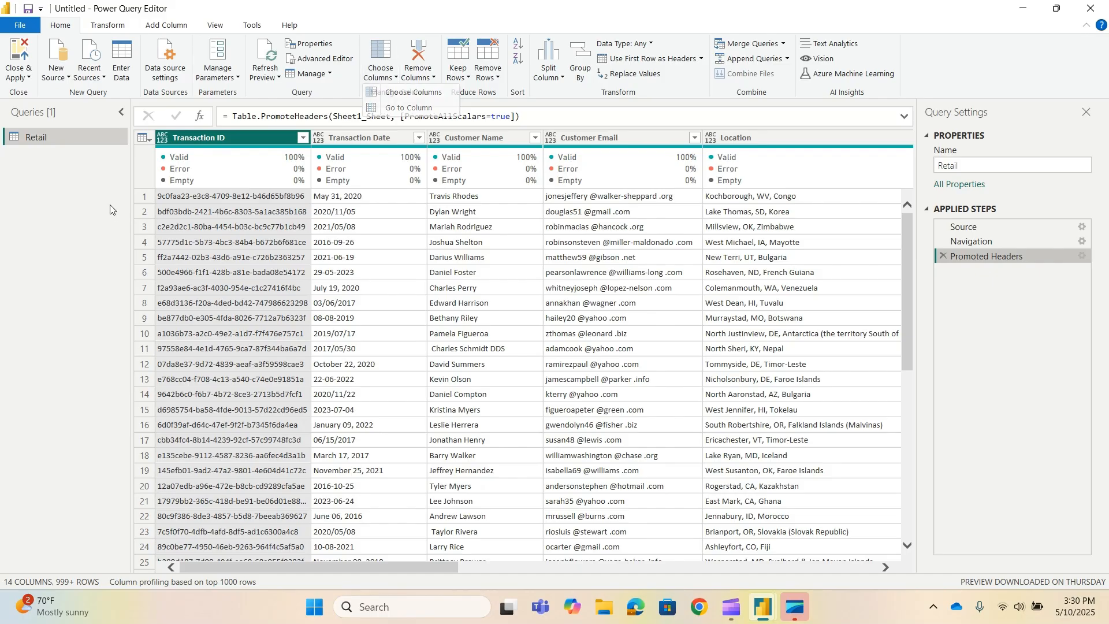
click(432, 80)
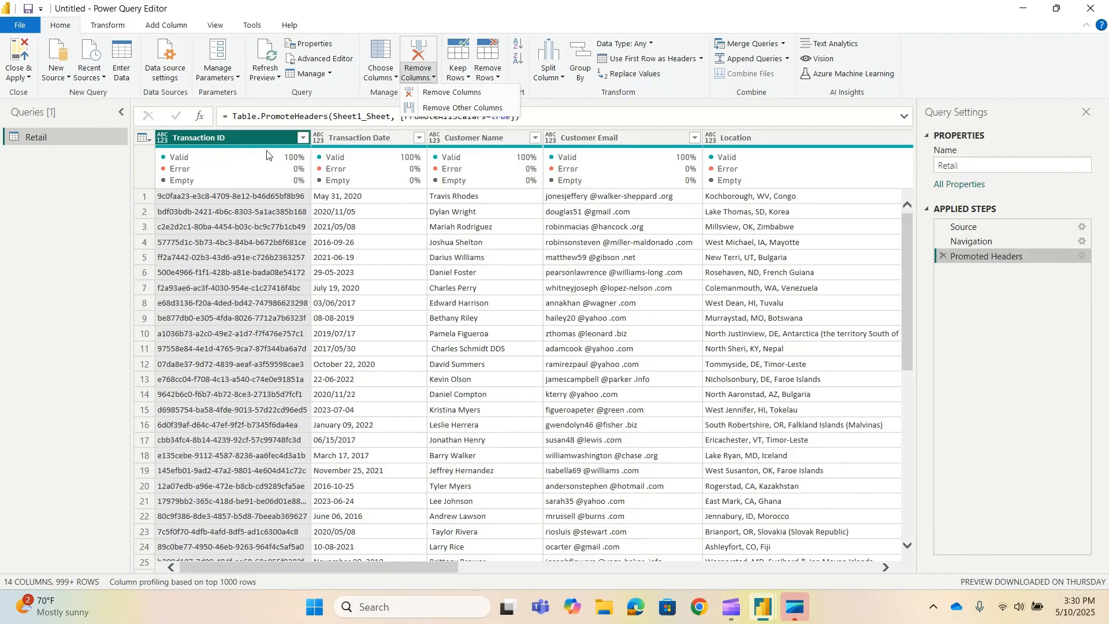
click(451, 92)
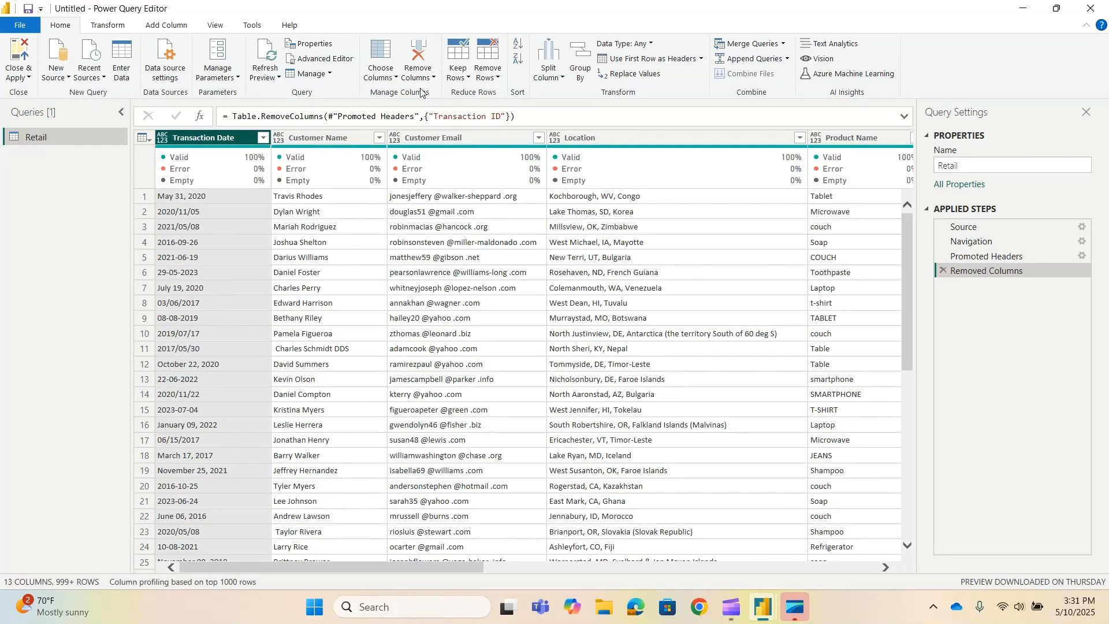
Step: Keep only the Customer Name, Customer Email and Location columns, and restore all columns by deleting the Removed Other Columns and Removed Columns applied steps
click(432, 81)
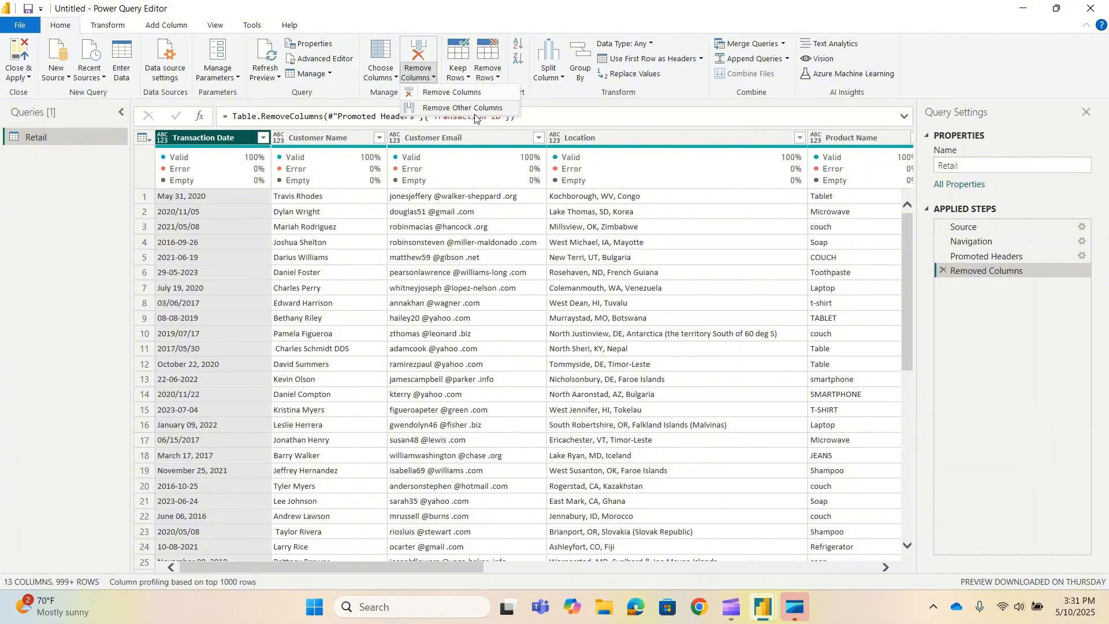
click(466, 142)
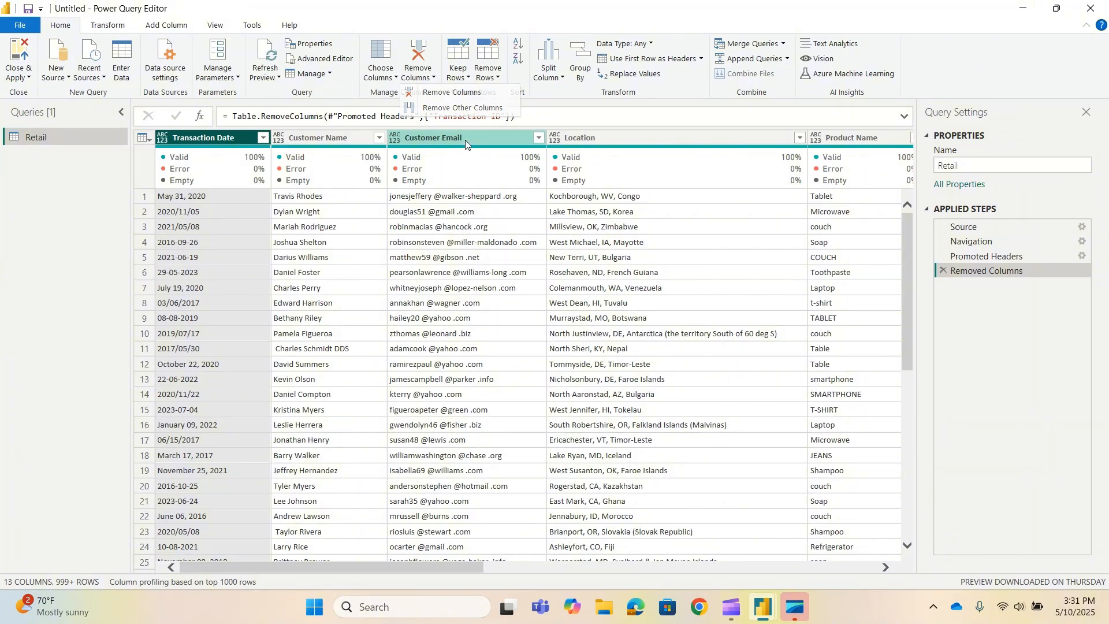
click(352, 140)
shift+click(603, 141)
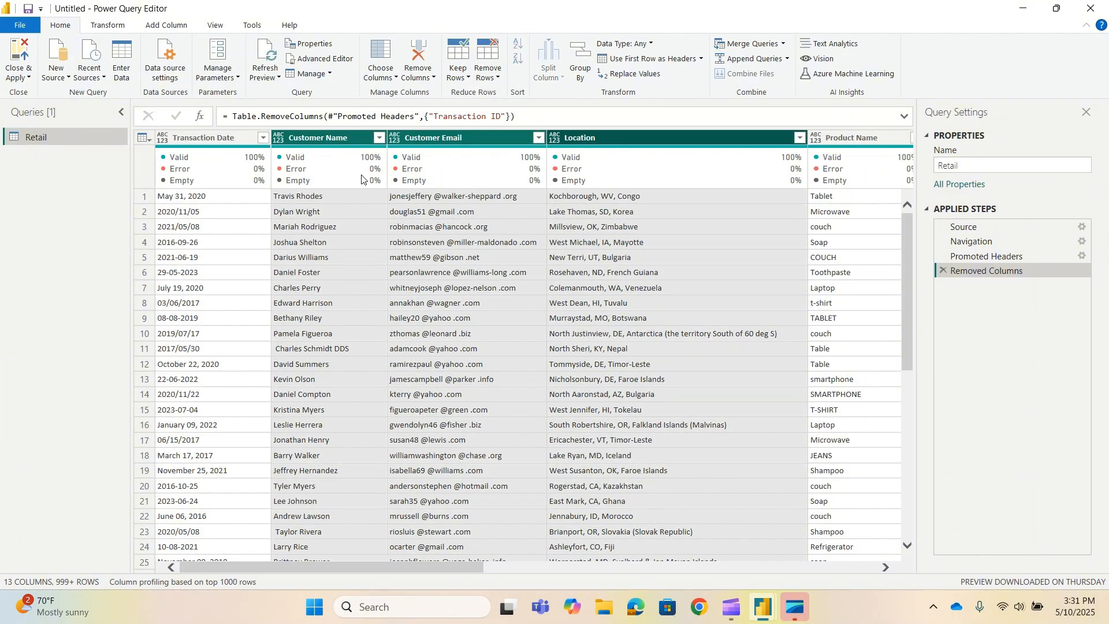
click(434, 79)
click(451, 107)
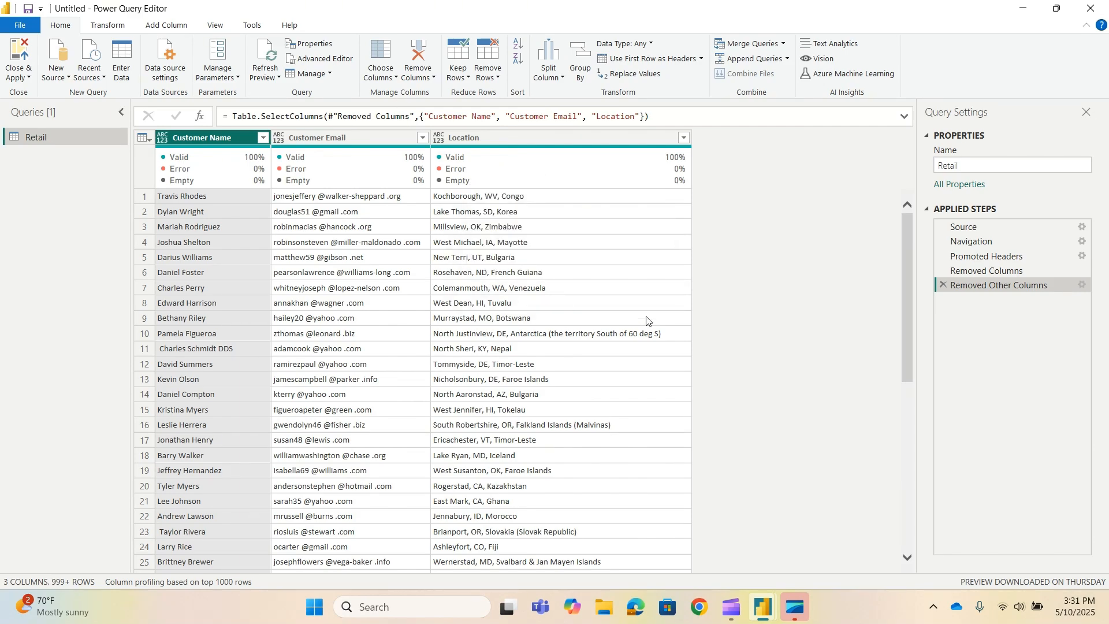
click(943, 284)
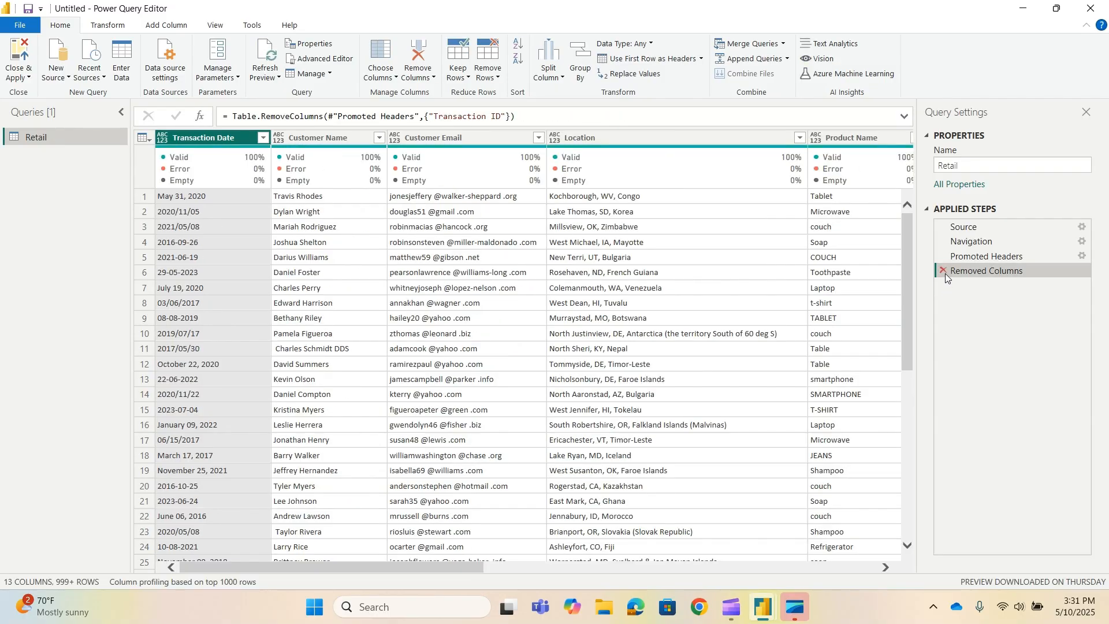
click(943, 272)
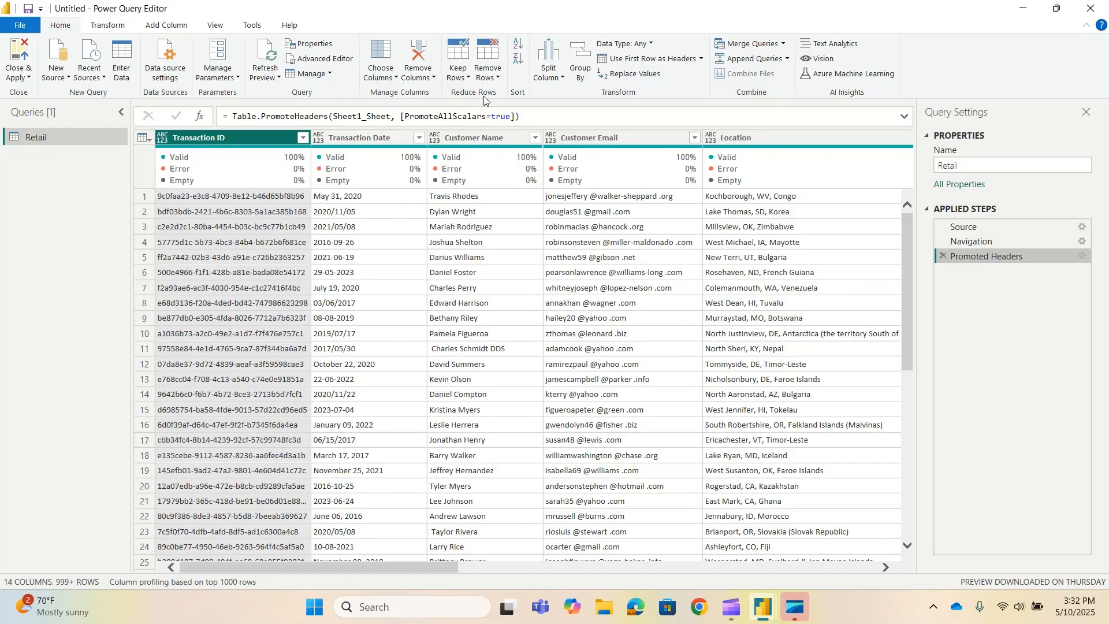
Step: Examine the options for keeping and removing rows in the Retail query, without applying any
click(467, 77)
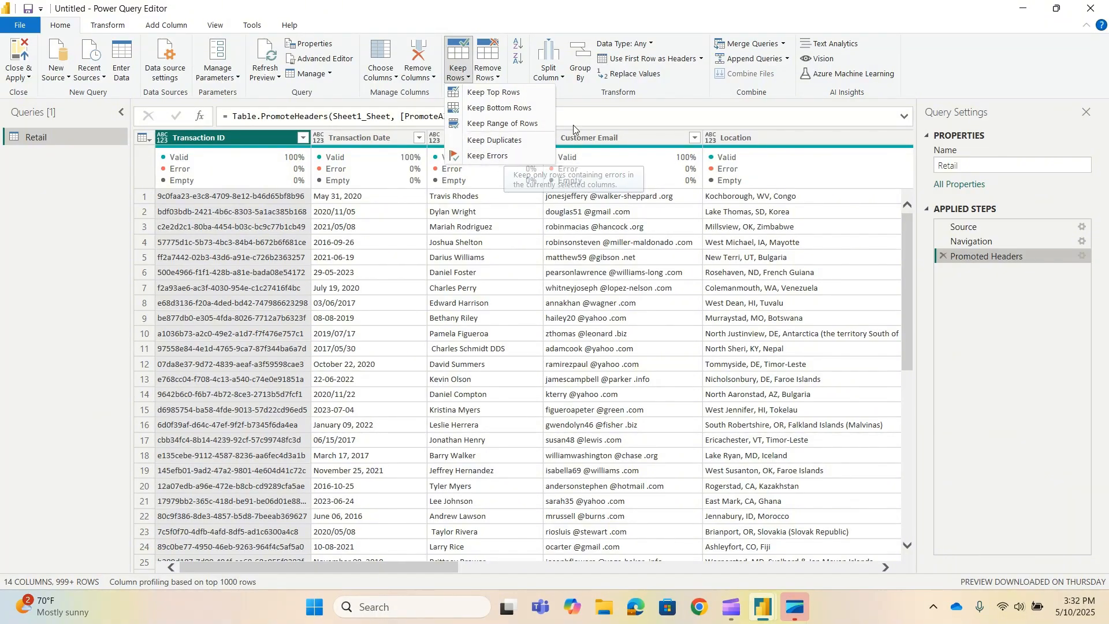
click(674, 91)
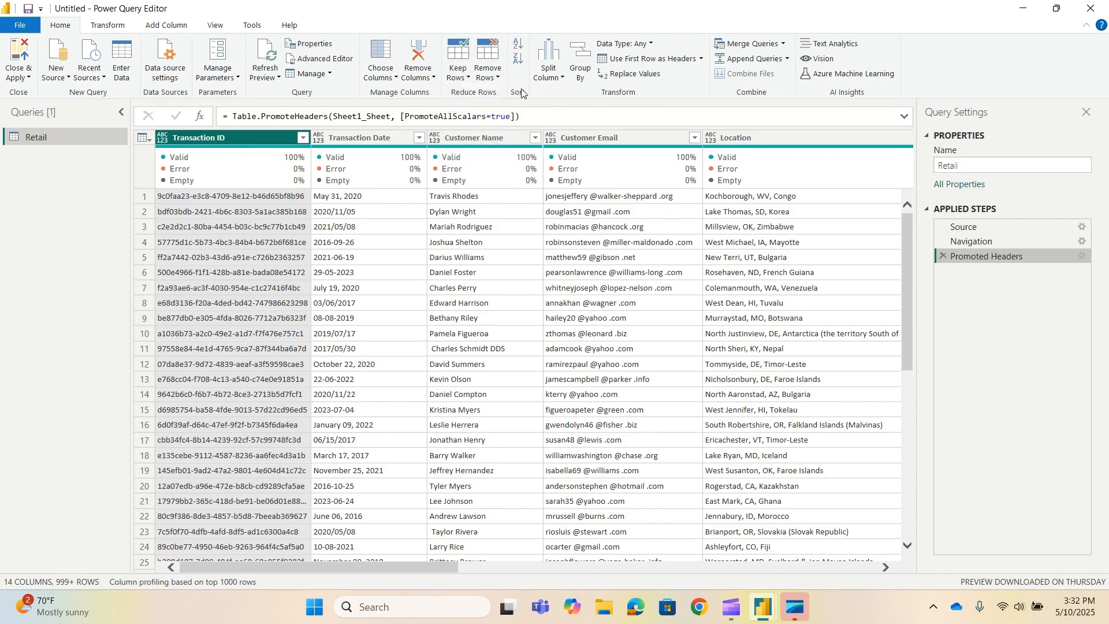
click(488, 68)
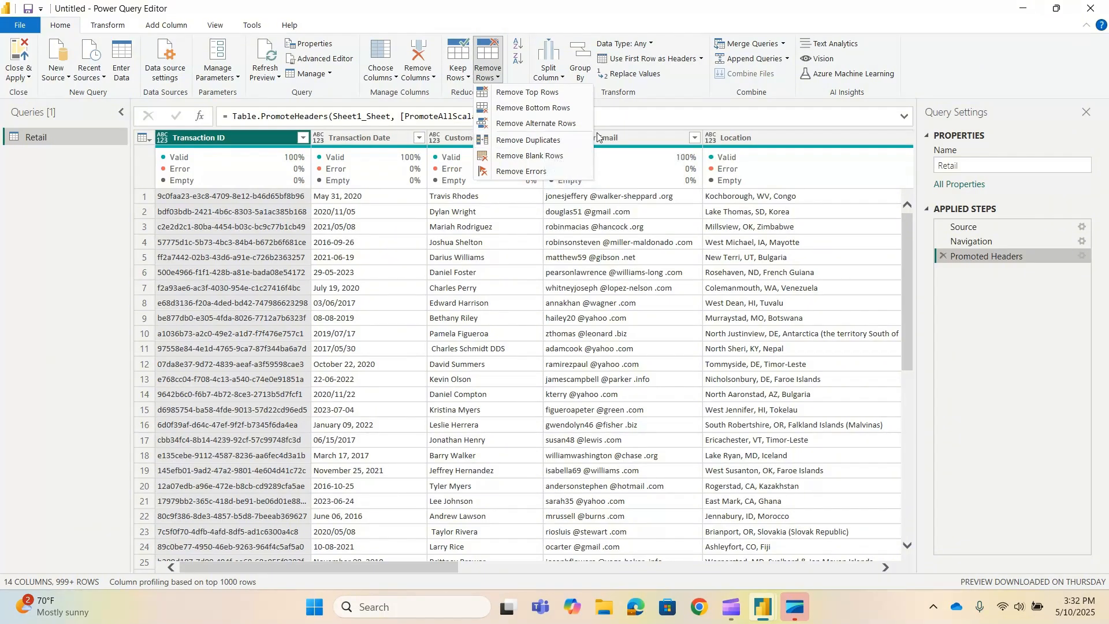
click(953, 49)
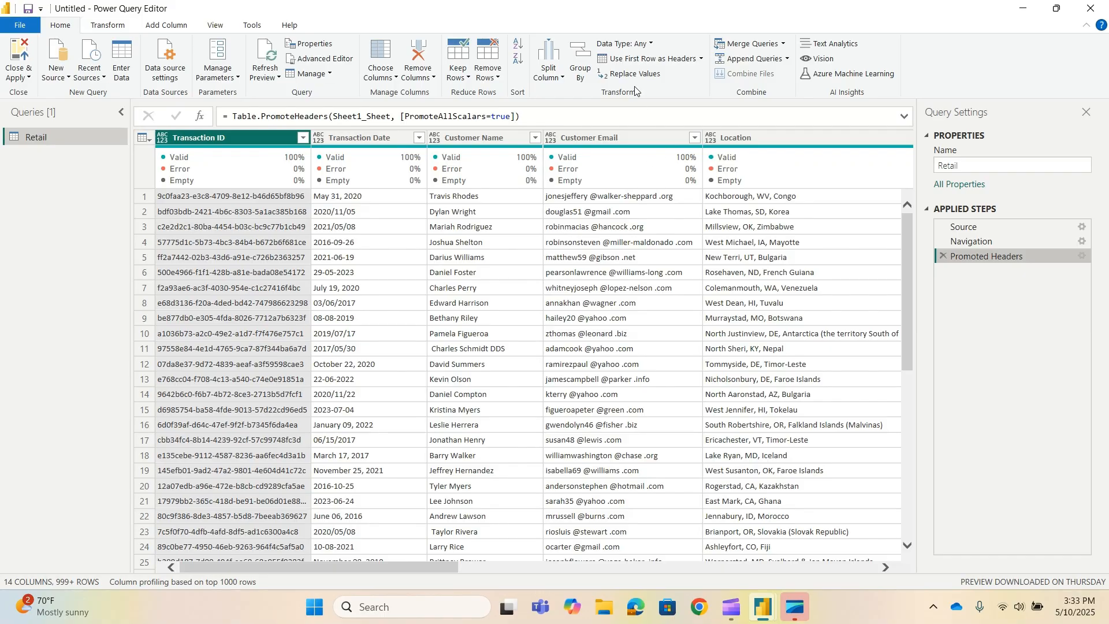
Step: Examine the column splitting, data type and header row options, leaving the Retail query as it is
click(563, 81)
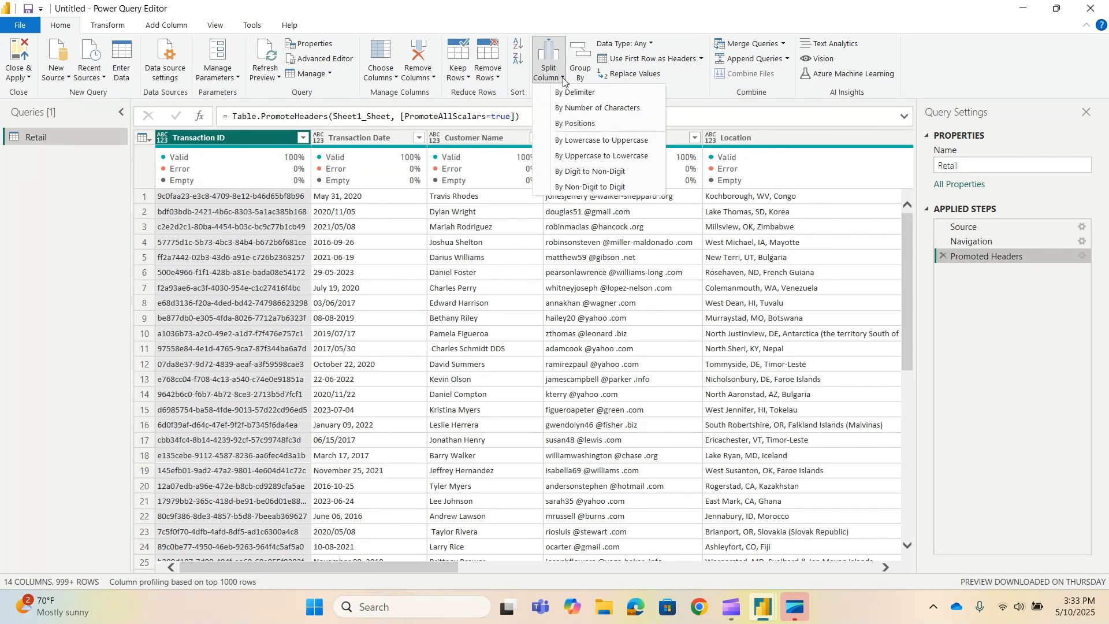
click(700, 91)
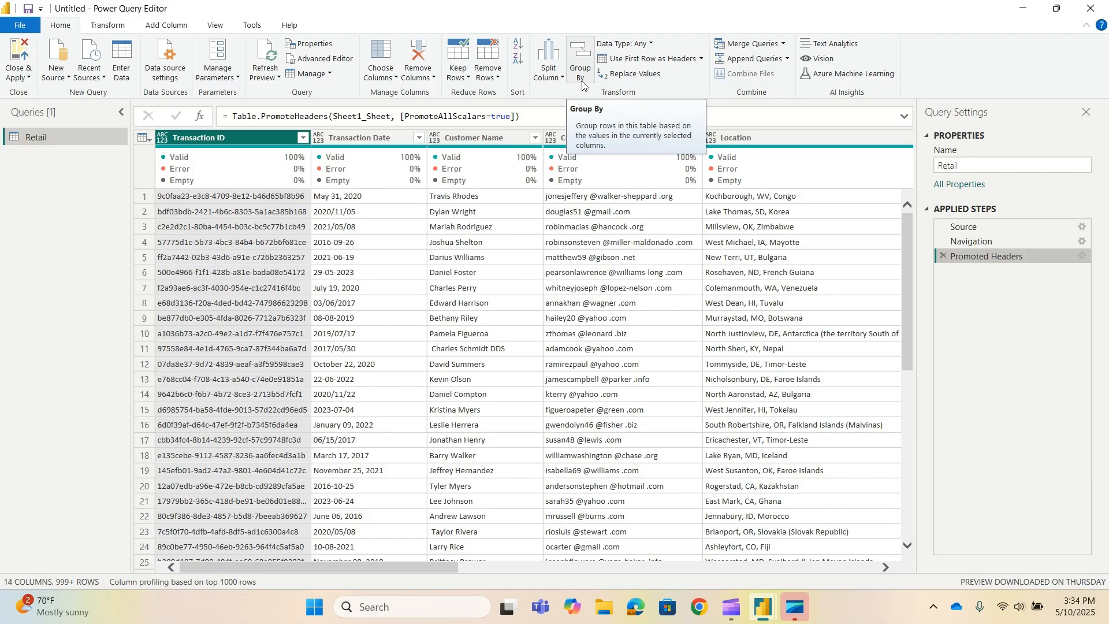
click(651, 45)
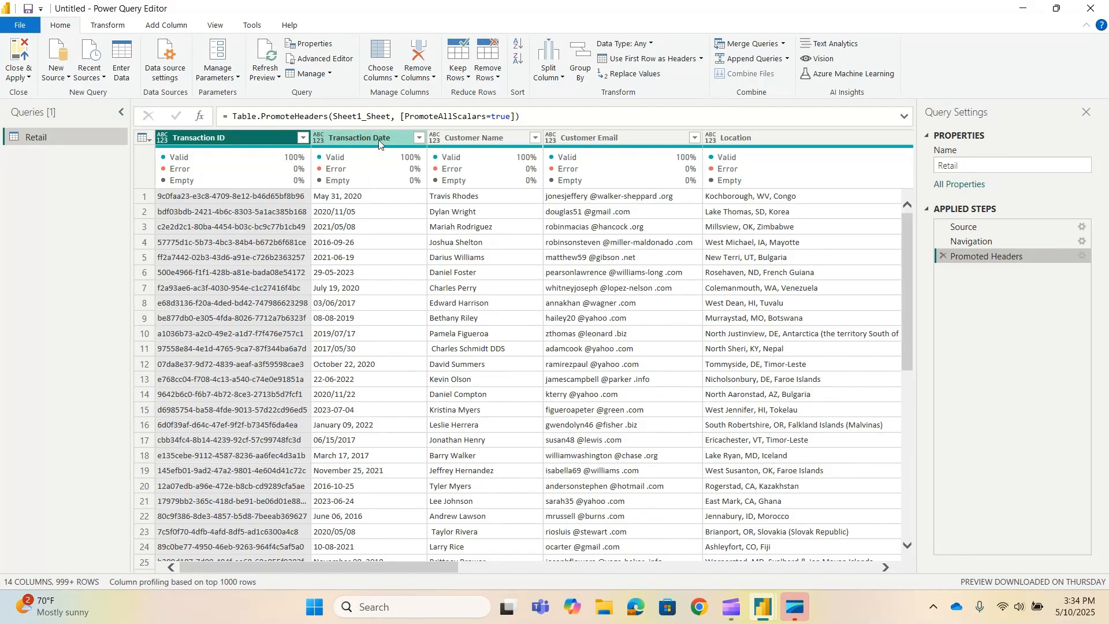
click(702, 58)
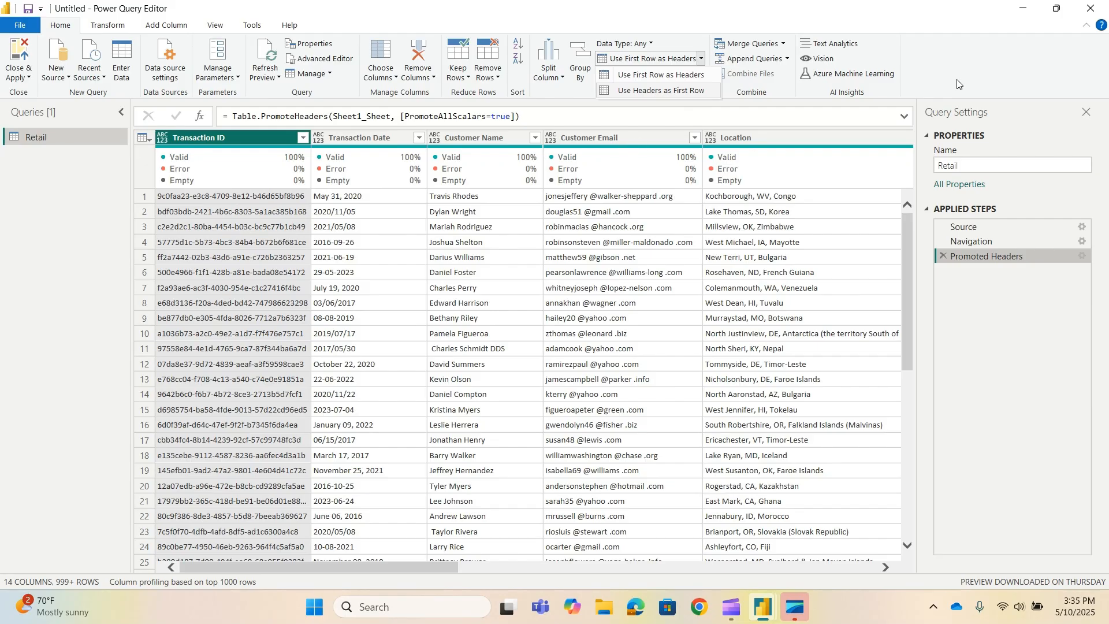
click(975, 63)
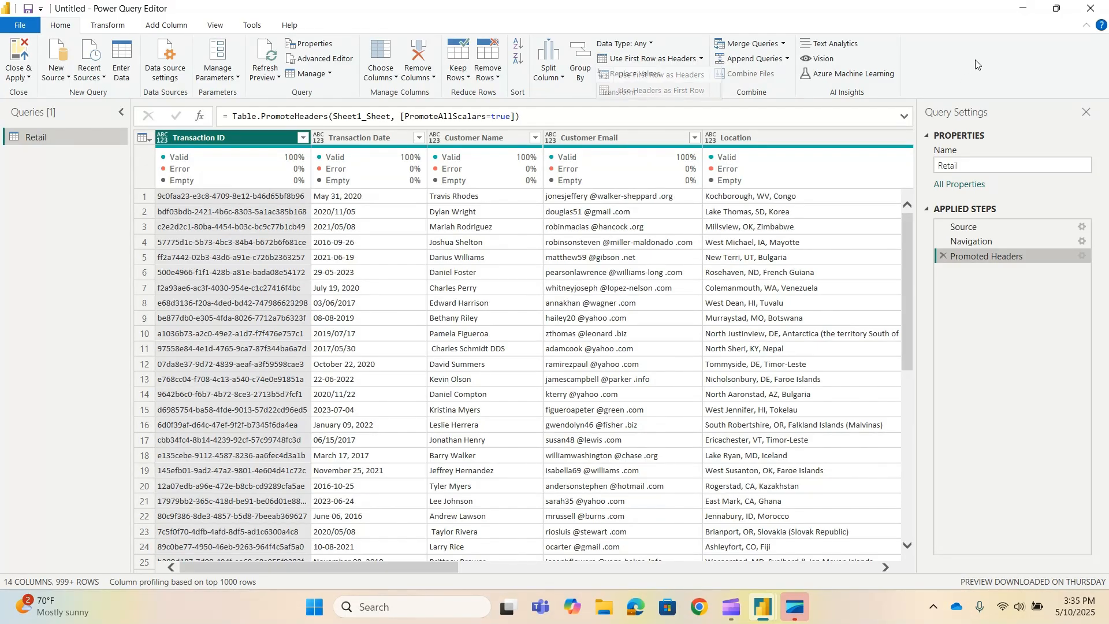
Step: Examine the options for merging and appending queries, without combining any
click(785, 44)
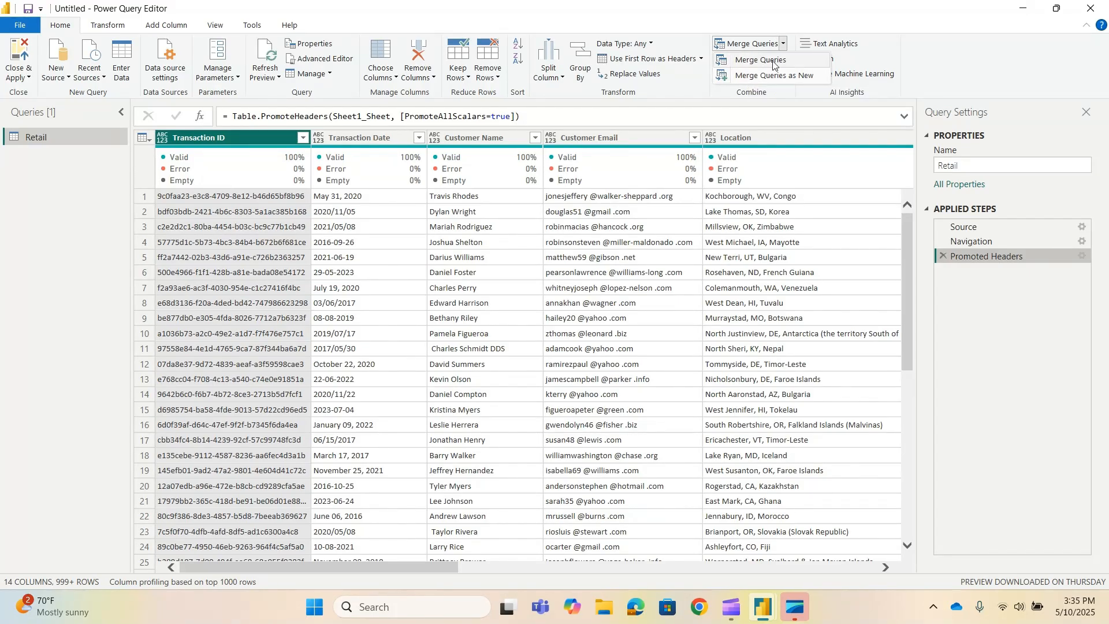
click(785, 44)
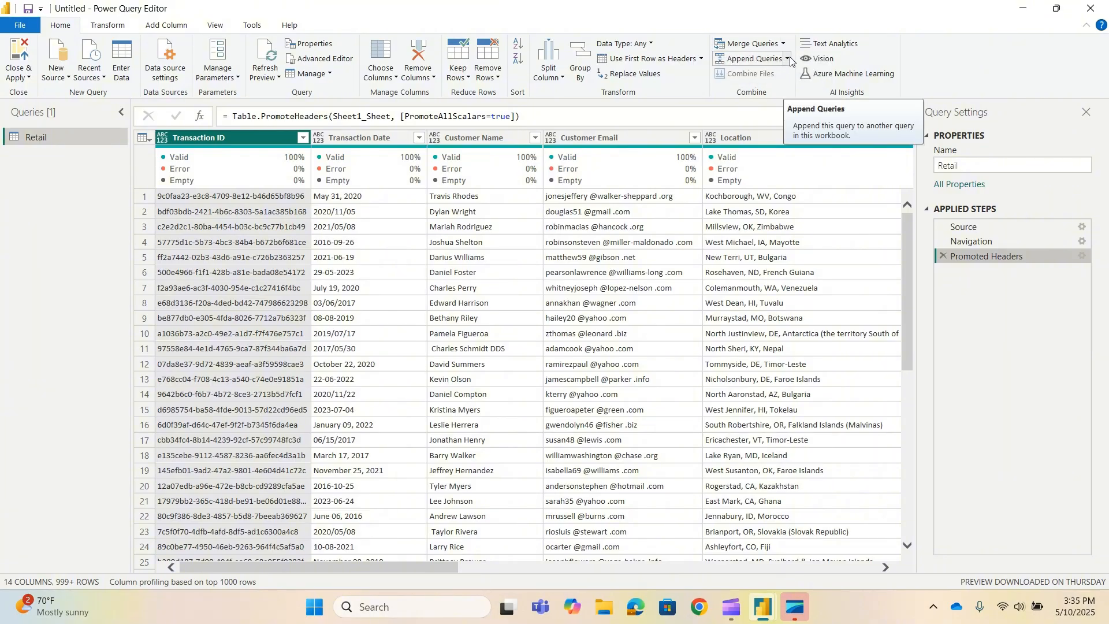
click(787, 58)
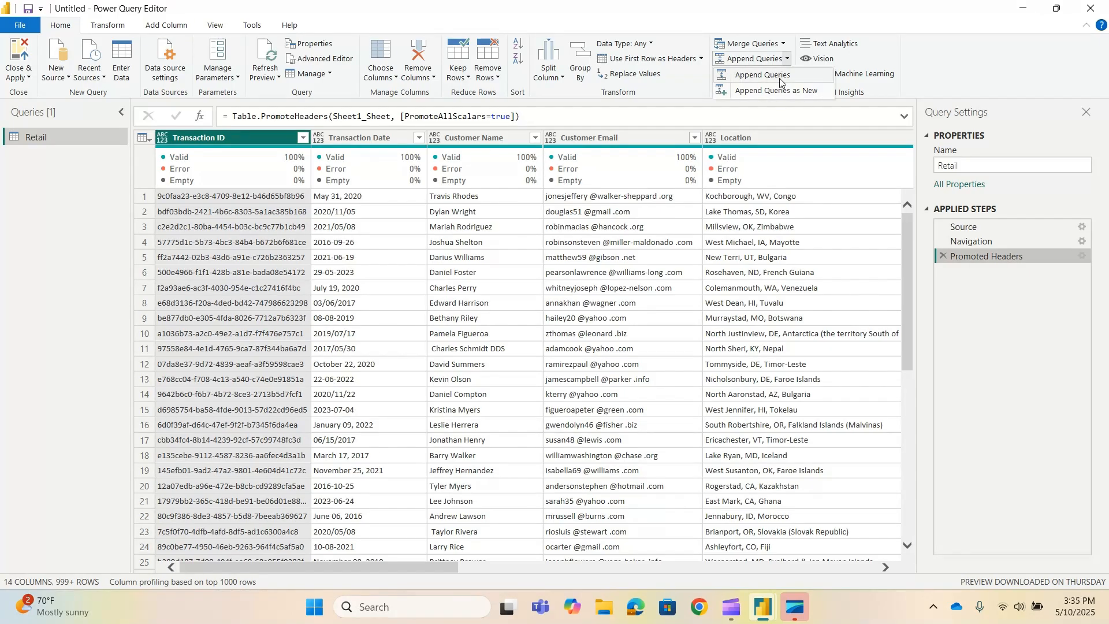
click(780, 81)
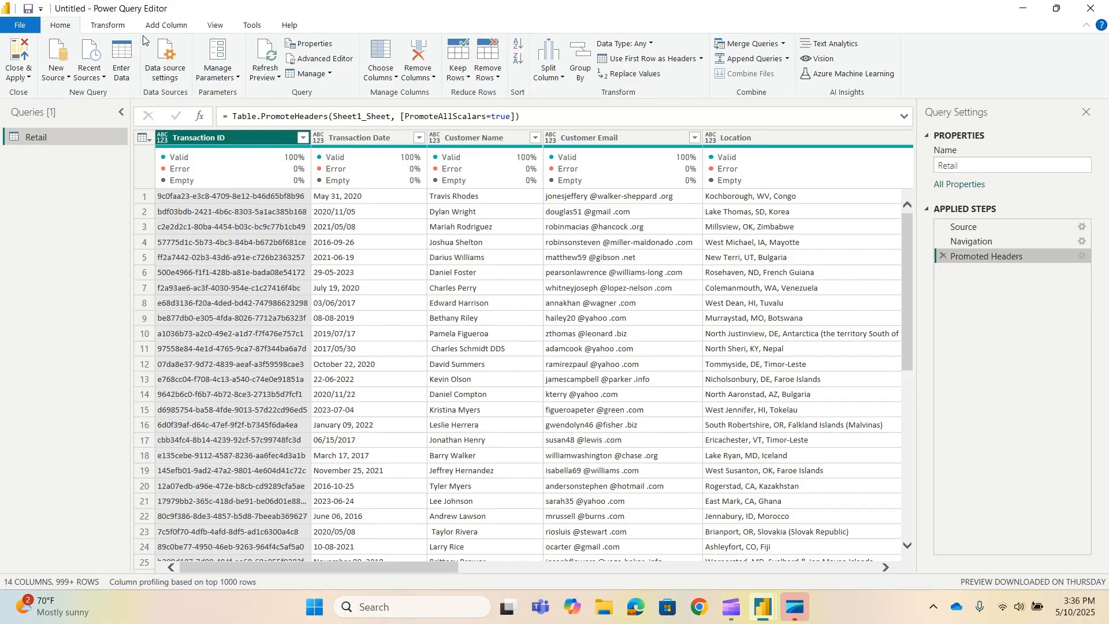
Step: Compare the commands that transform existing columns with those that add new columns
click(110, 27)
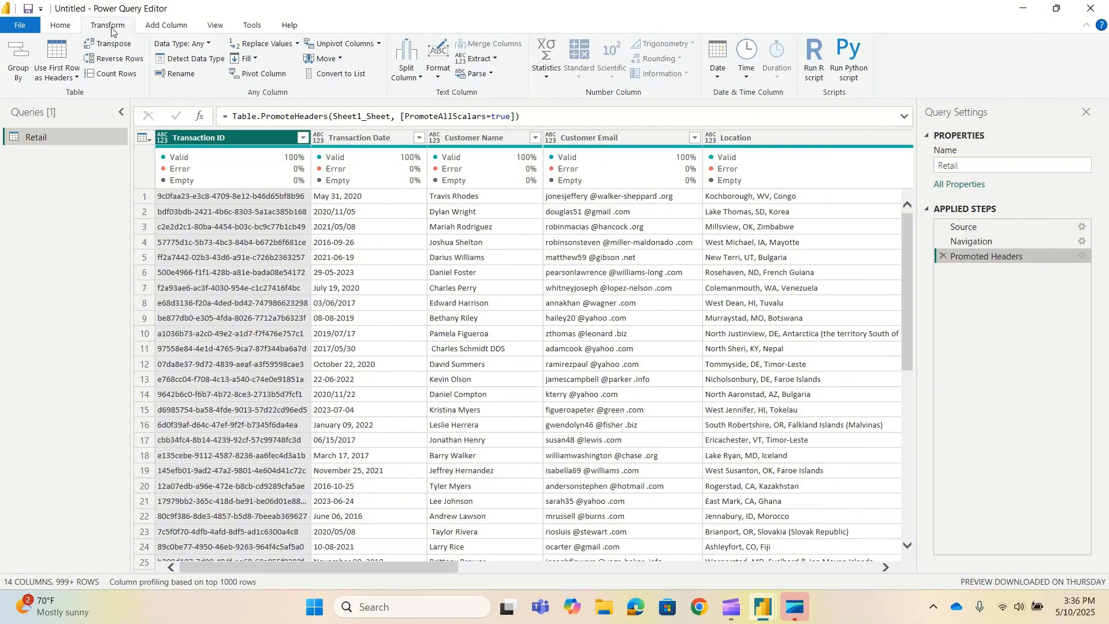
click(170, 27)
click(127, 29)
click(165, 30)
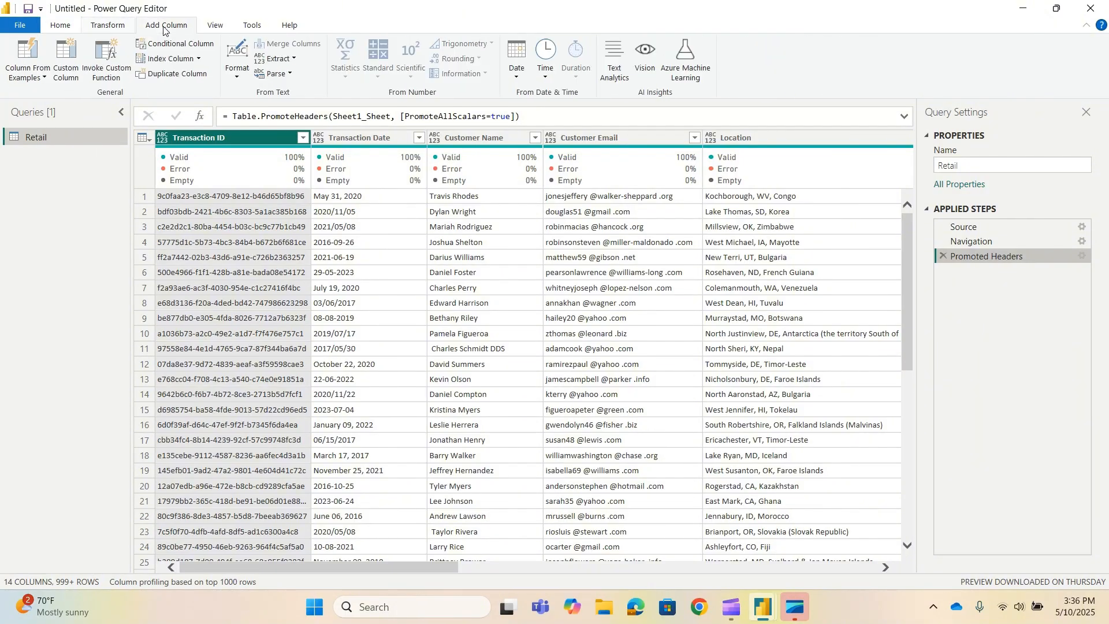
click(117, 29)
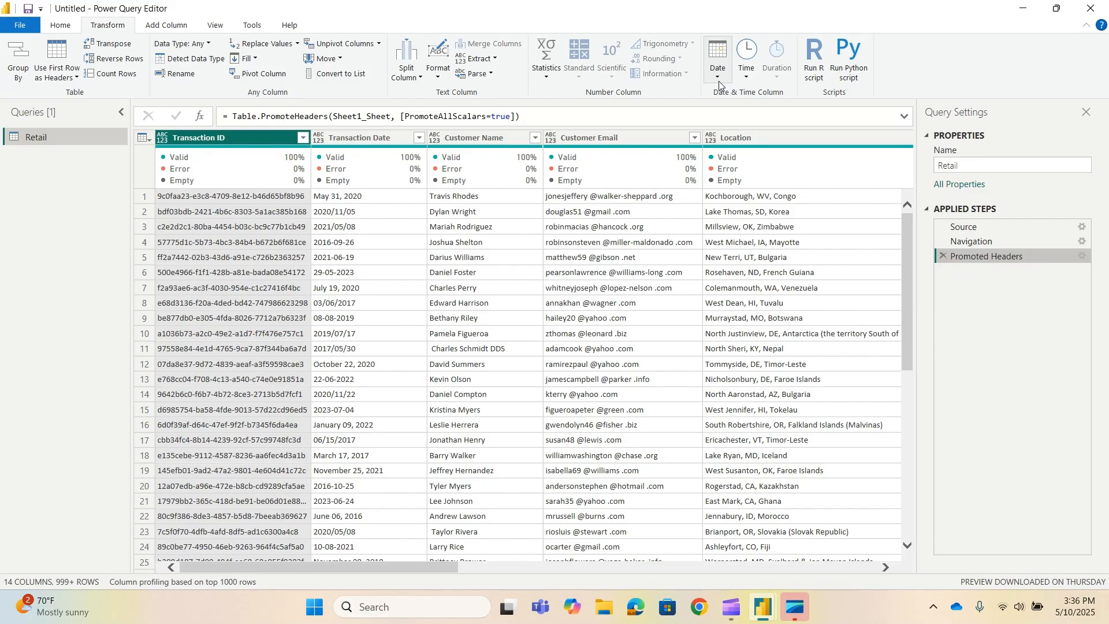
click(168, 26)
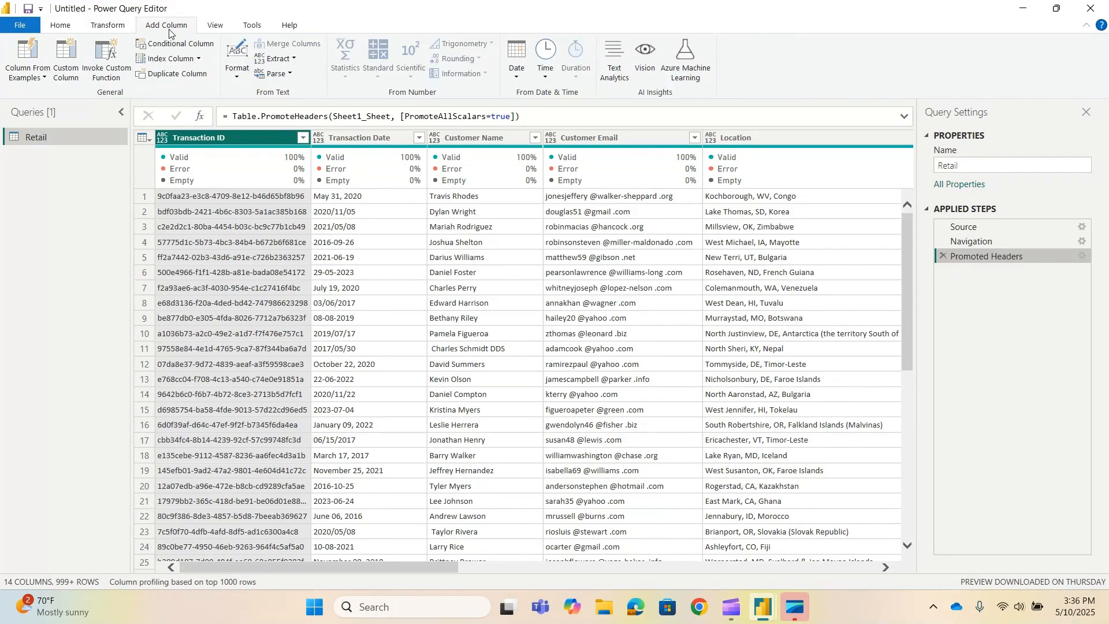
click(100, 28)
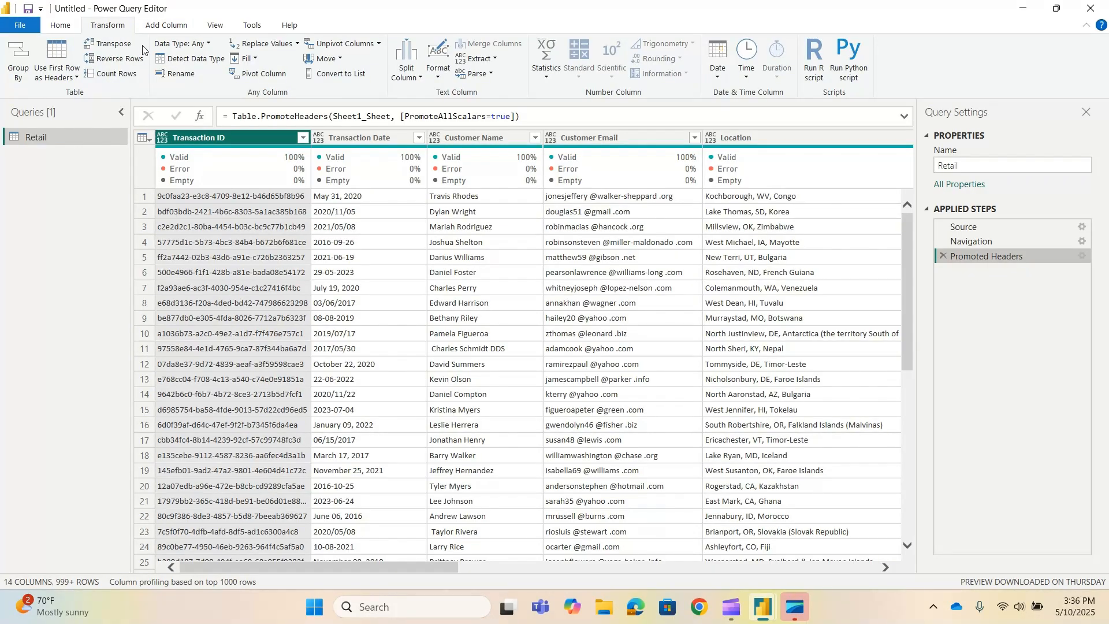
Step: Select the Transaction Date column and compare the commands for transforming it in place with those for adding a new column
click(378, 138)
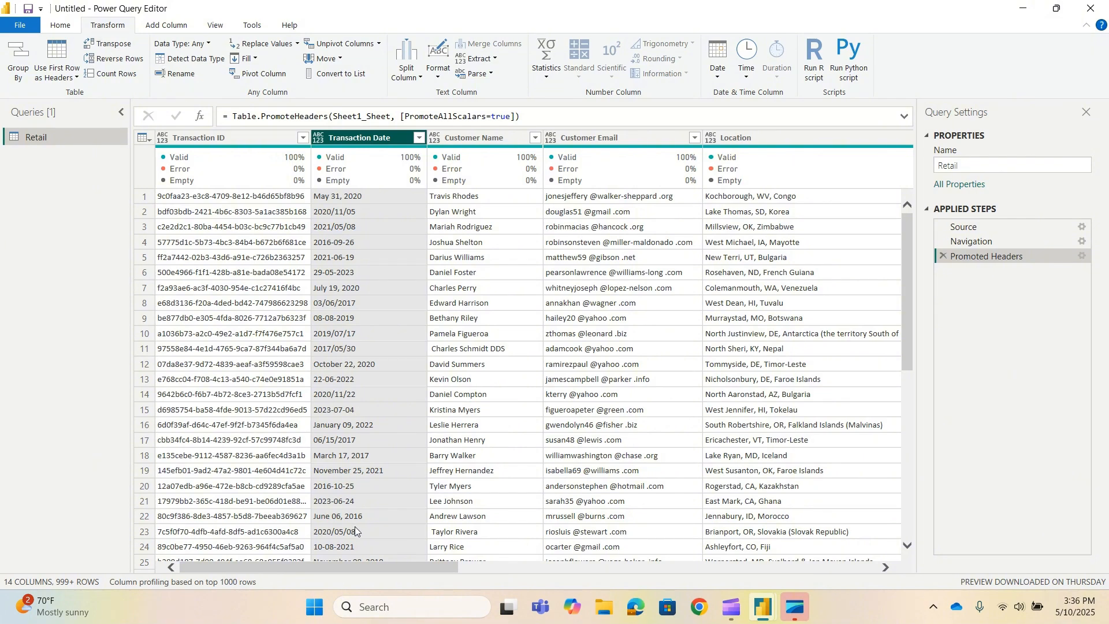
click(168, 26)
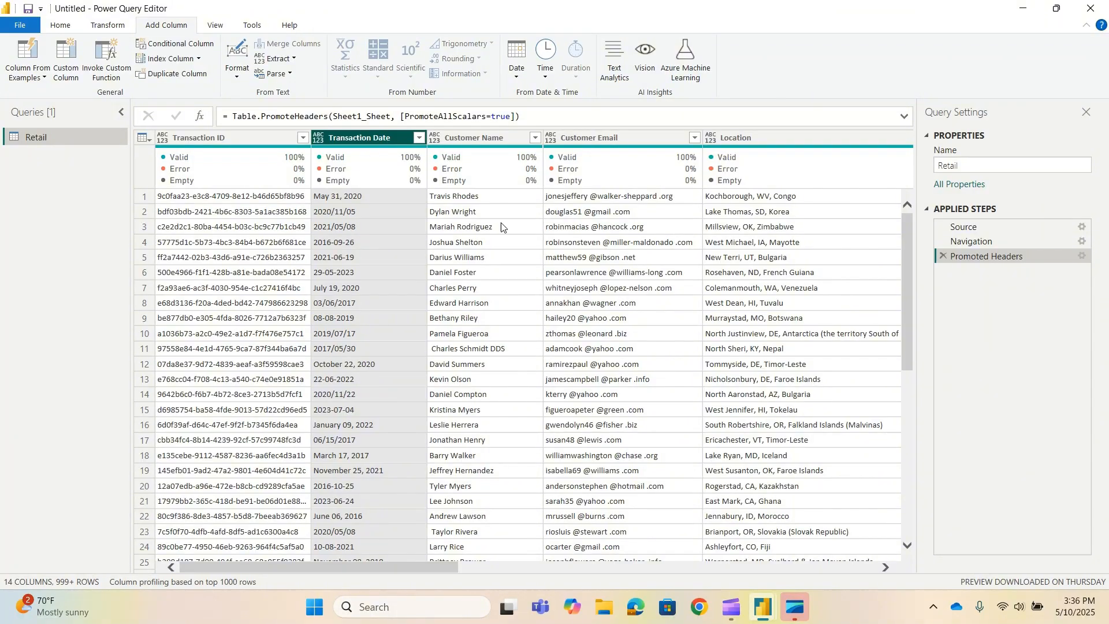
click(110, 25)
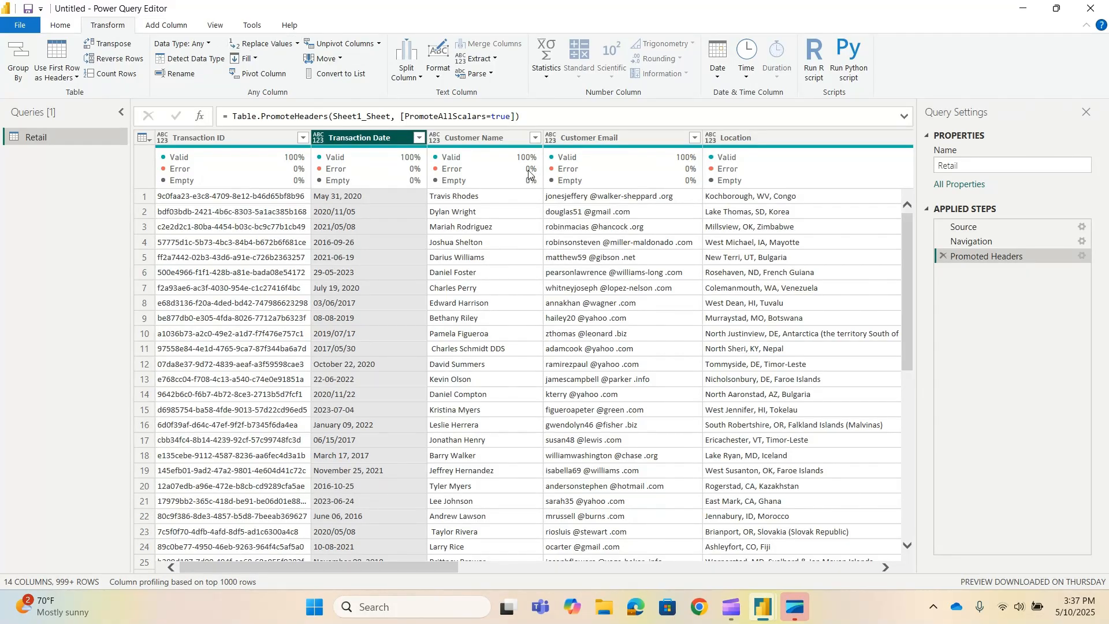
Step: Examine the text extraction, column splitting and text format options for the Transaction Date column, without applying any
mouse_move(444, 167)
mouse_move(539, 171)
click(495, 58)
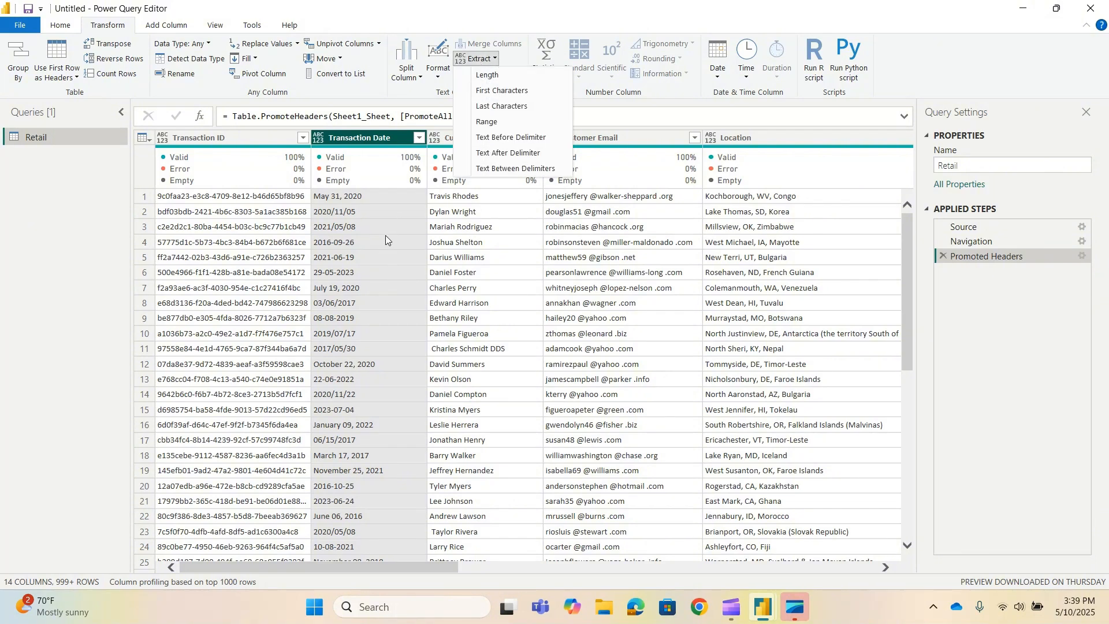
click(421, 80)
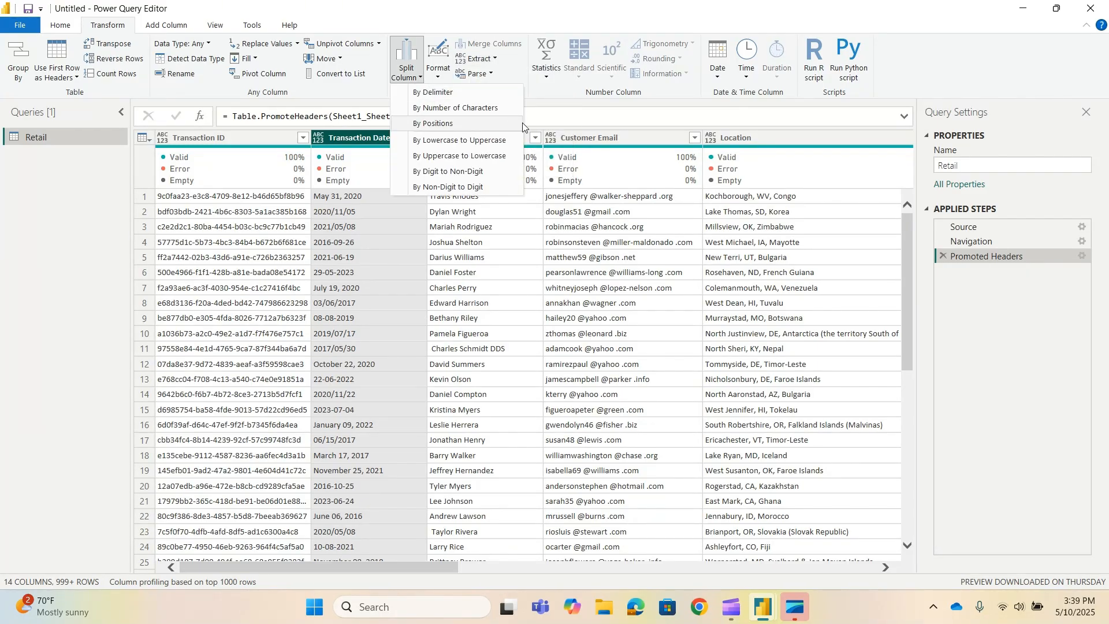
click(89, 252)
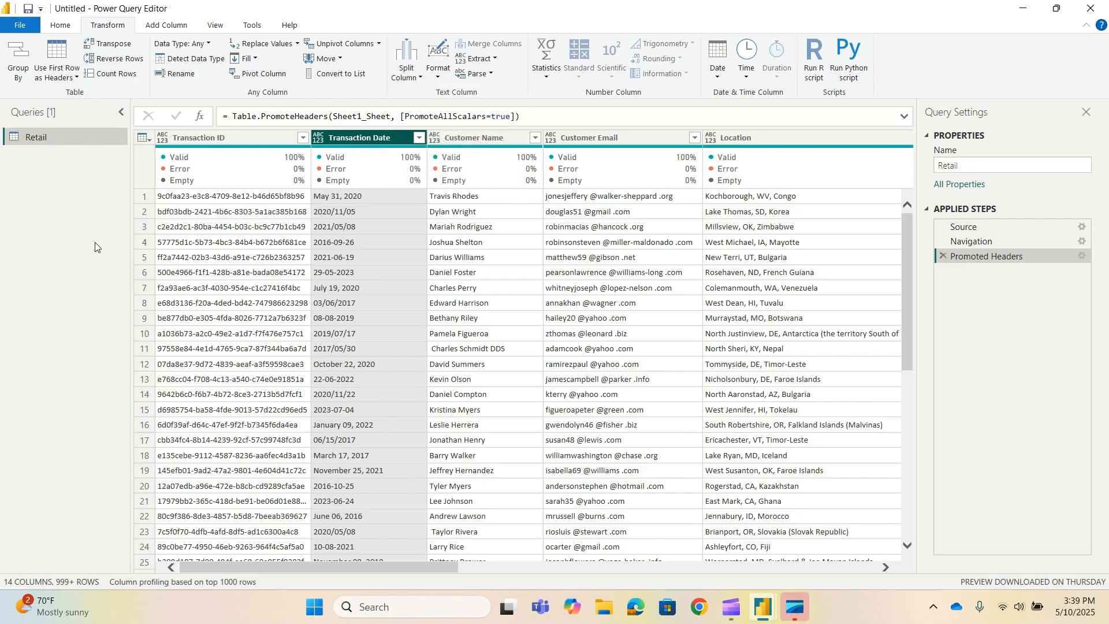
click(438, 74)
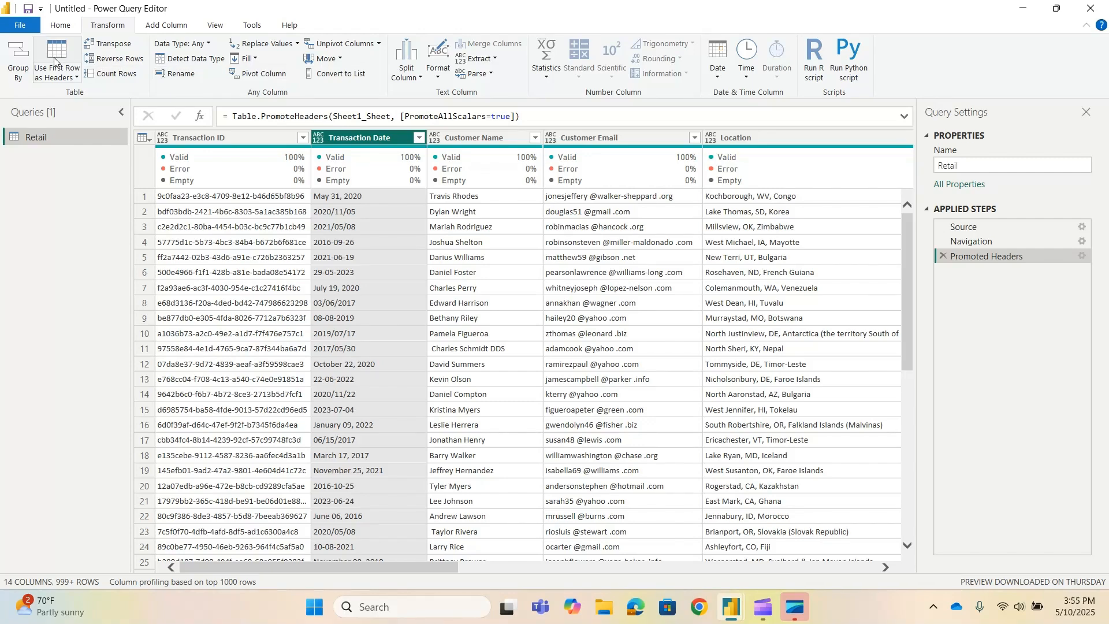
Step: Turn the formula bar off and back on, and do the same with the whitespace display
click(178, 26)
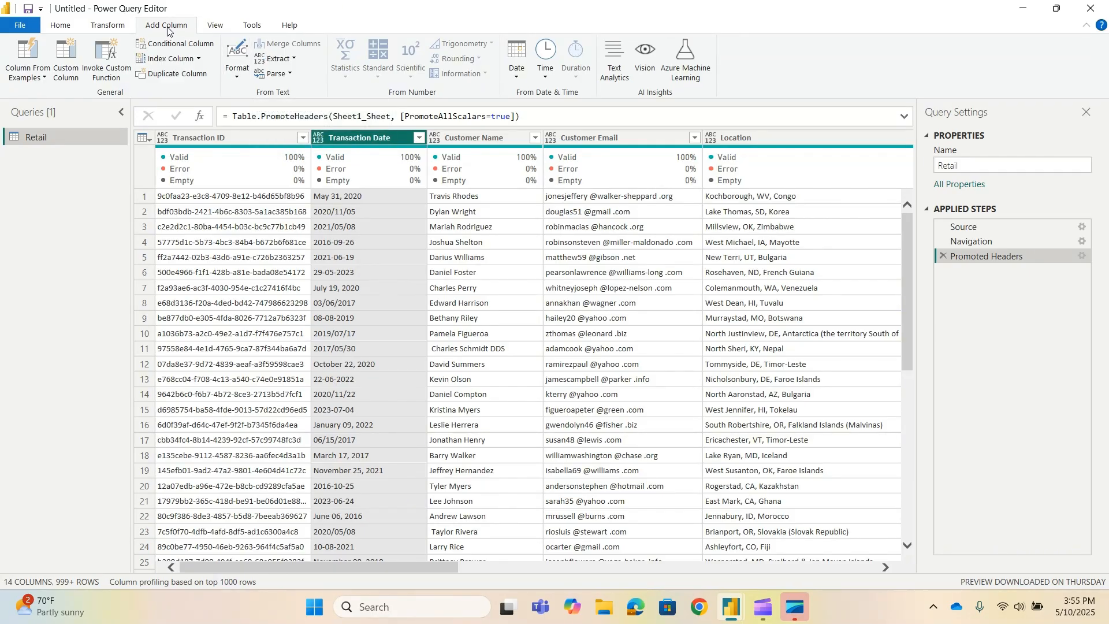
click(215, 26)
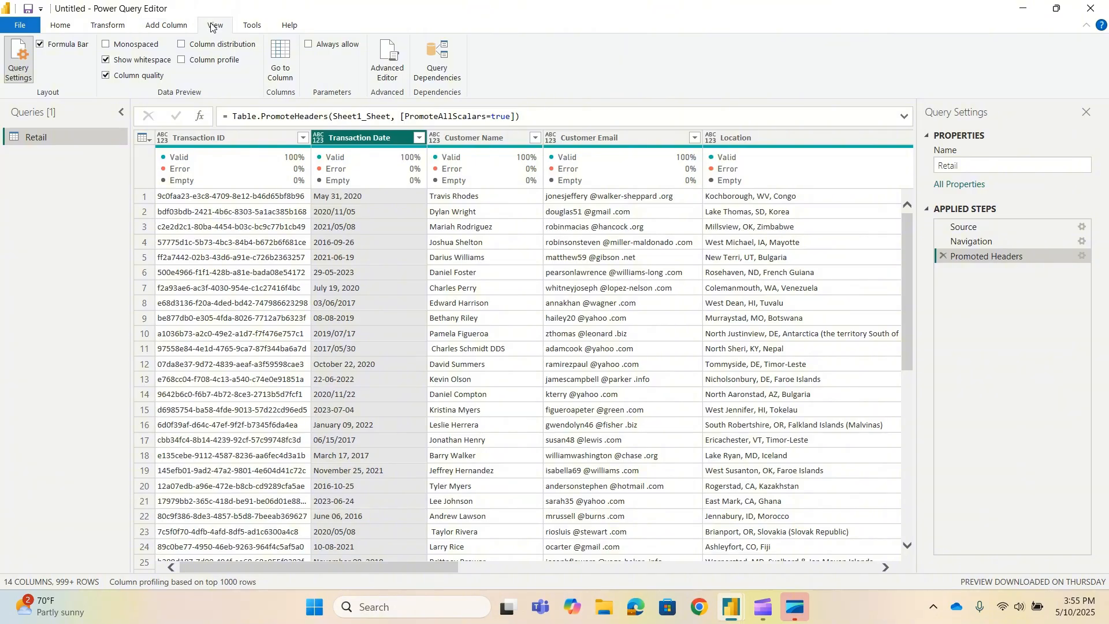
click(40, 45)
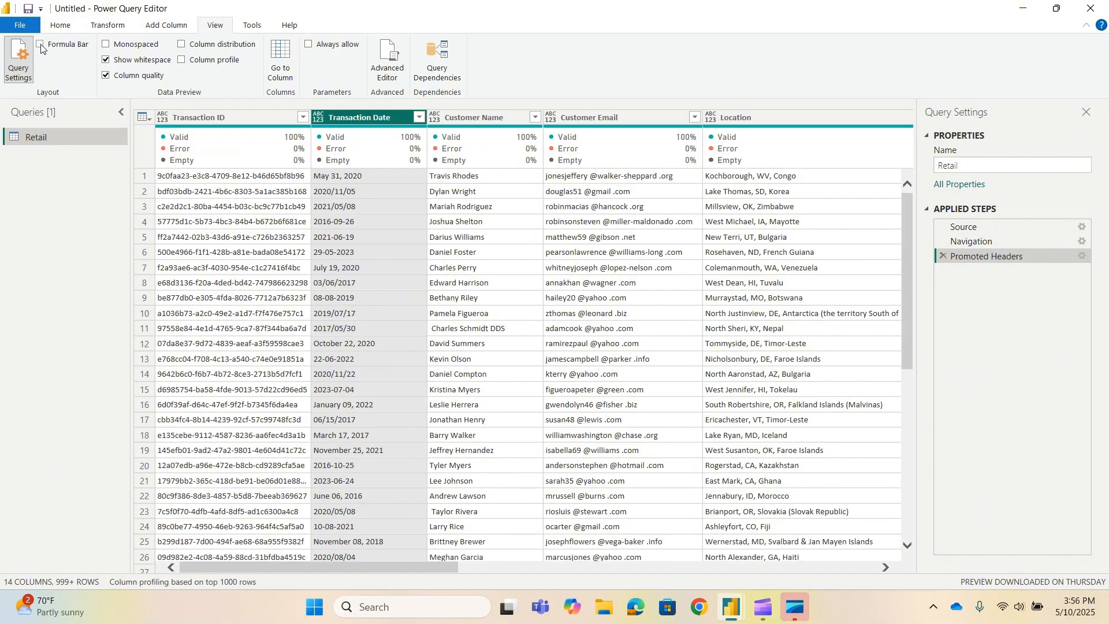
click(41, 46)
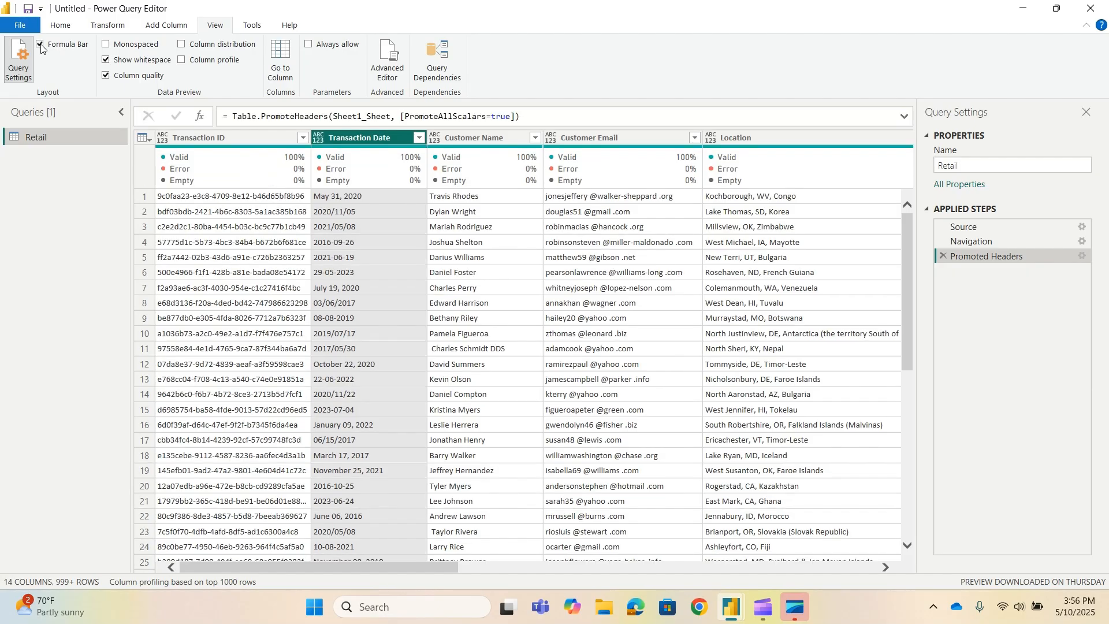
click(106, 61)
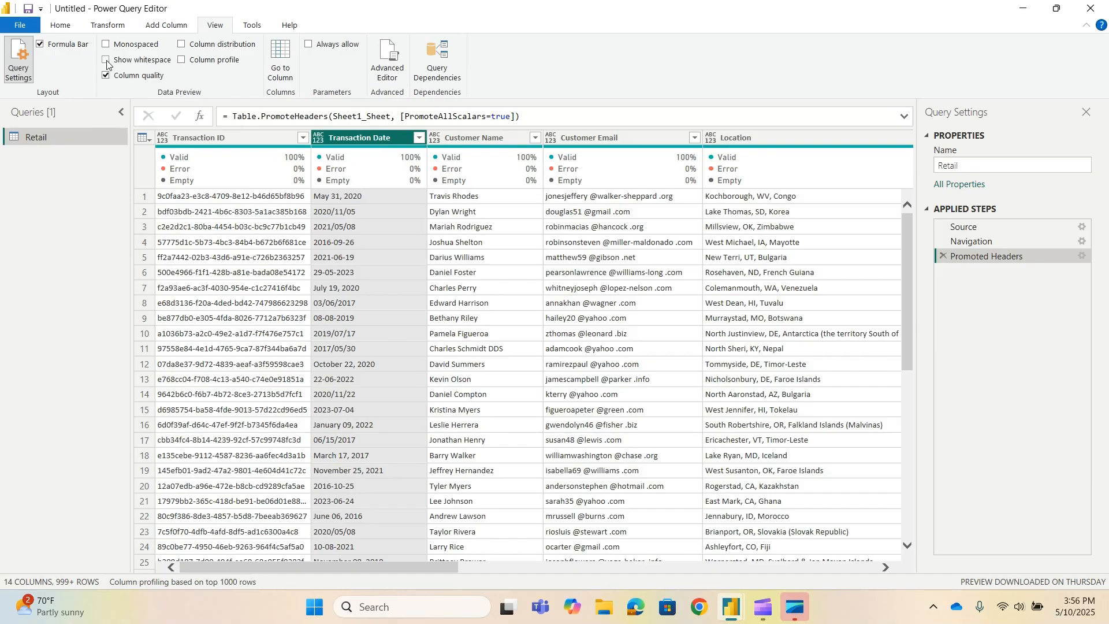
click(106, 63)
Step: Toggle the column quality indicators off and on, and check the quality details of the Transaction Date and Transaction ID columns
click(107, 77)
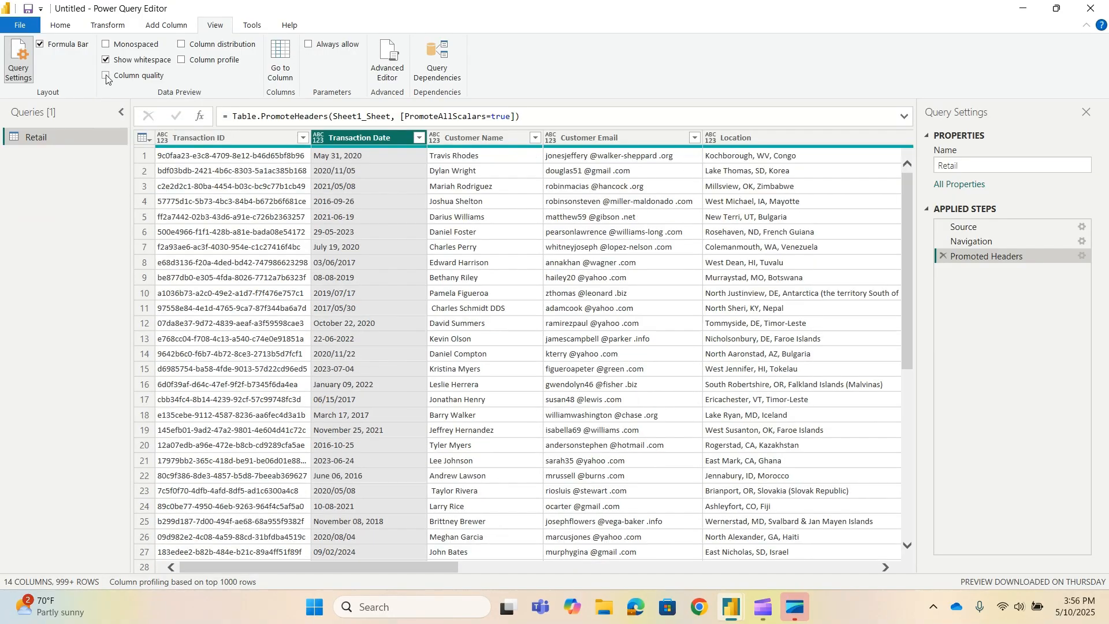
click(106, 78)
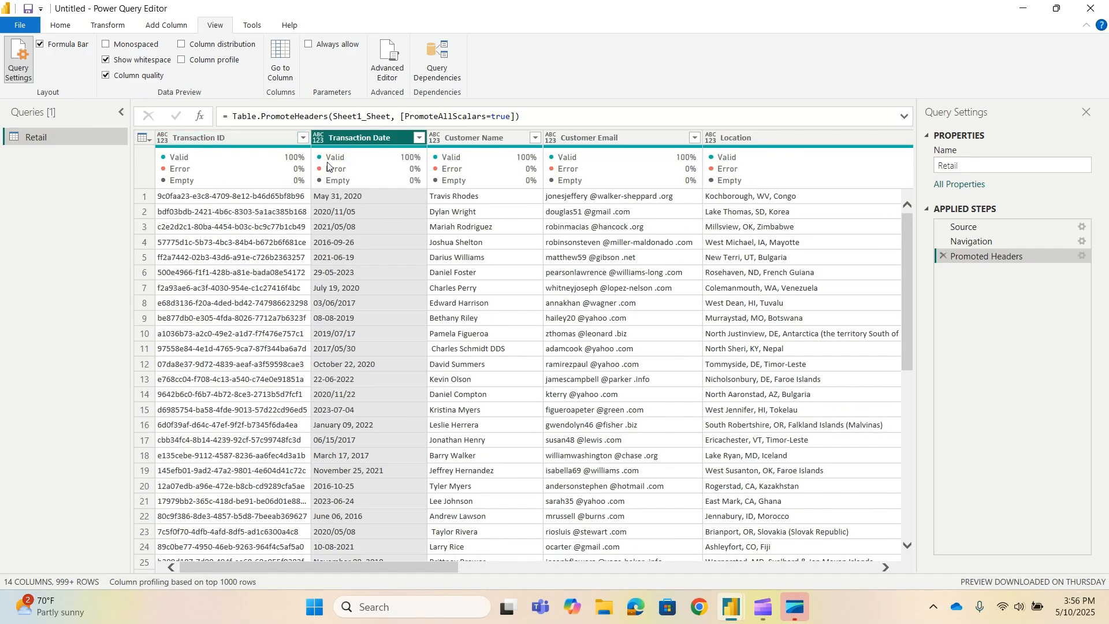
mouse_move(340, 165)
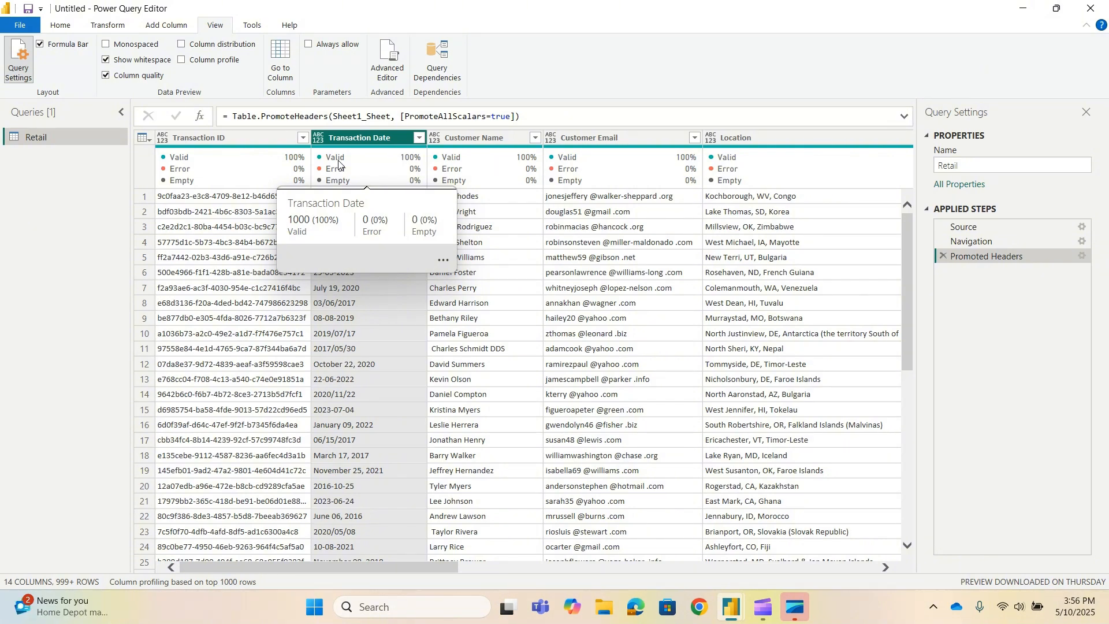
click(106, 75)
click(105, 75)
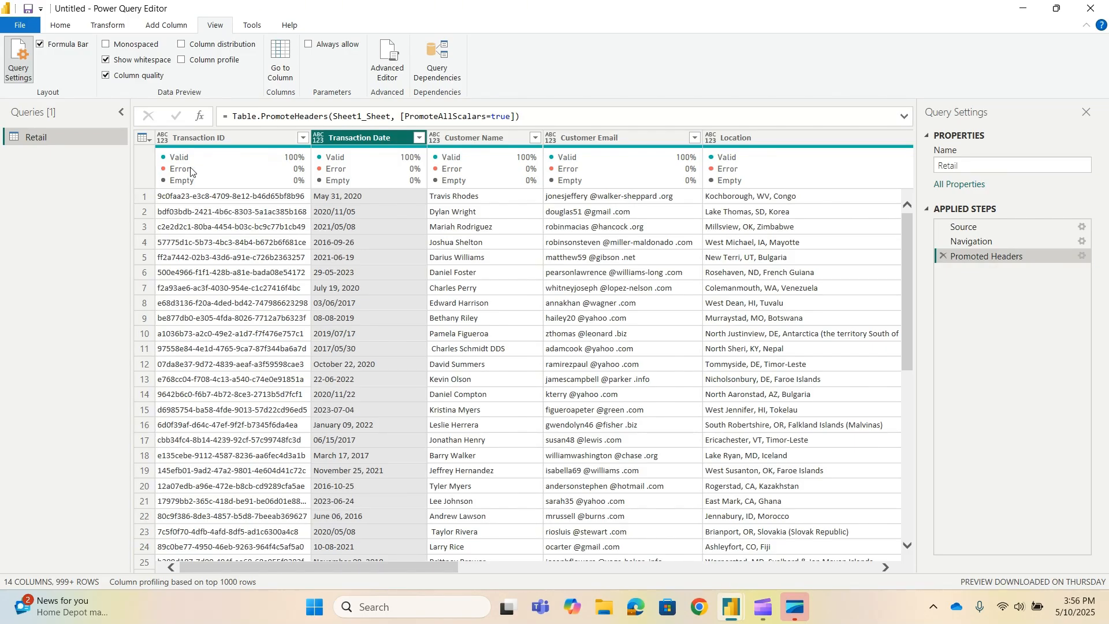
mouse_move(191, 169)
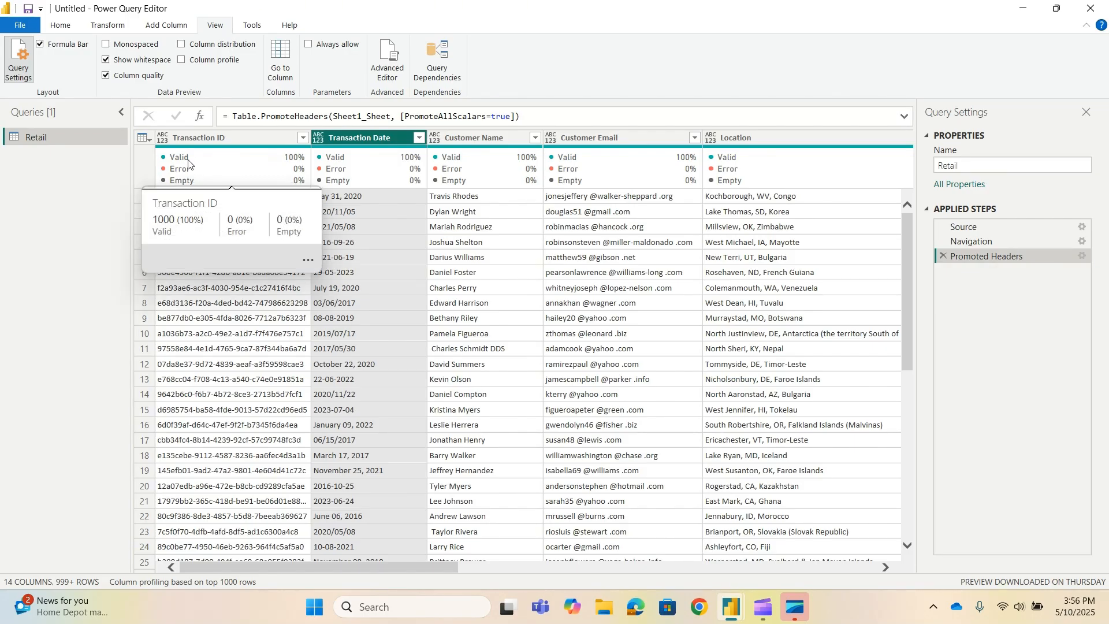
Step: Preview the column distribution and column profile displays, checking the Customer Name column's profile, and turn both off again
click(182, 45)
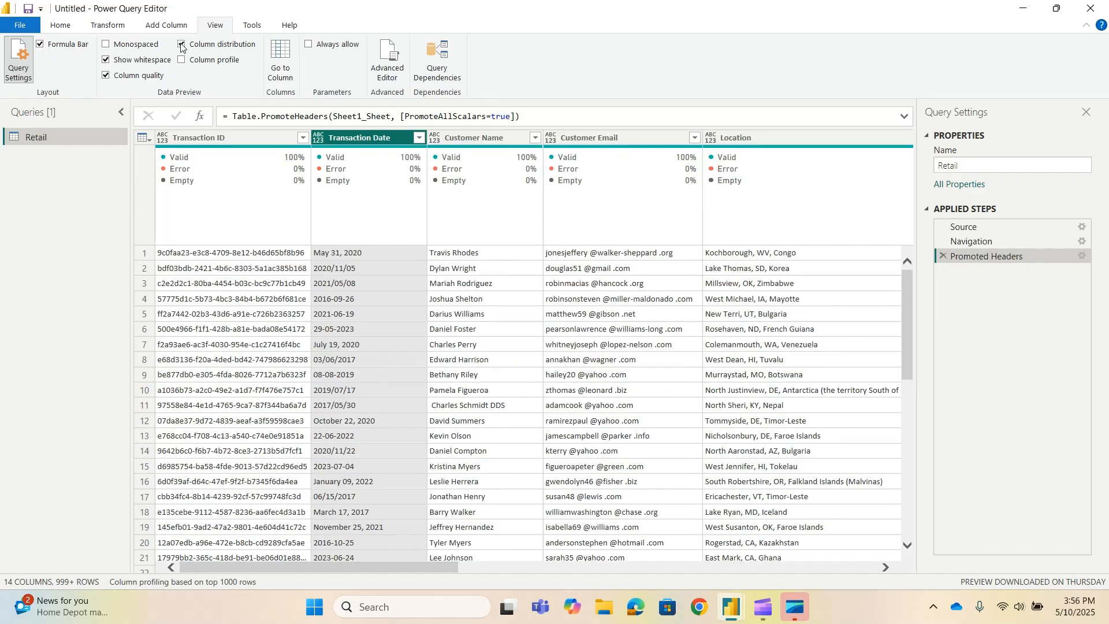
click(182, 45)
click(182, 61)
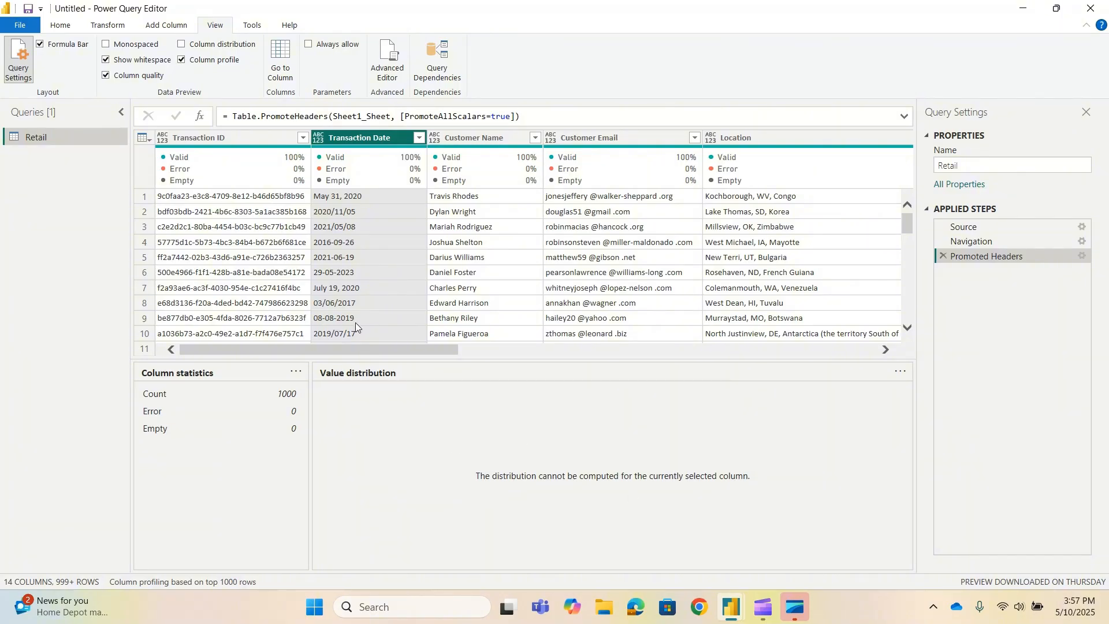
click(493, 136)
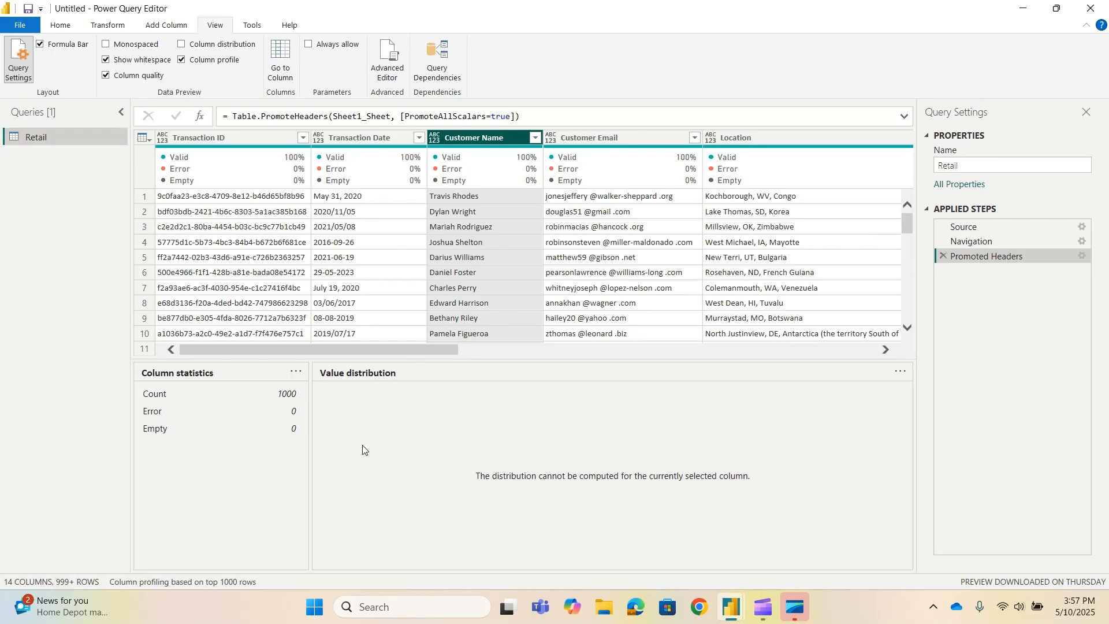
click(183, 62)
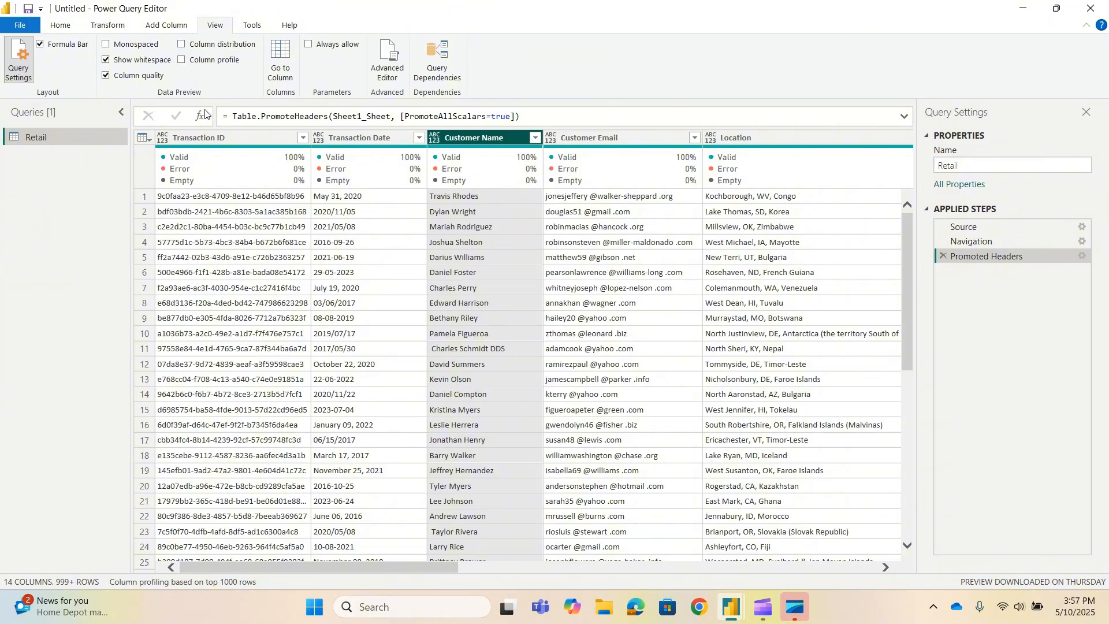
Step: Examine the available query diagnostics commands and the help and community resources, without opening any
click(251, 26)
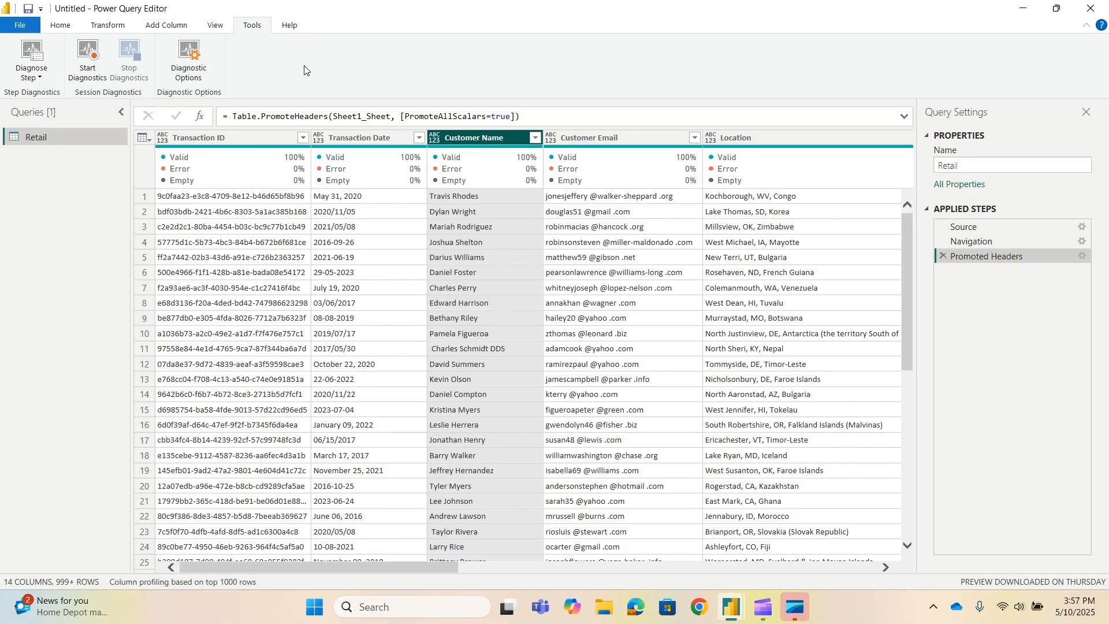
click(292, 27)
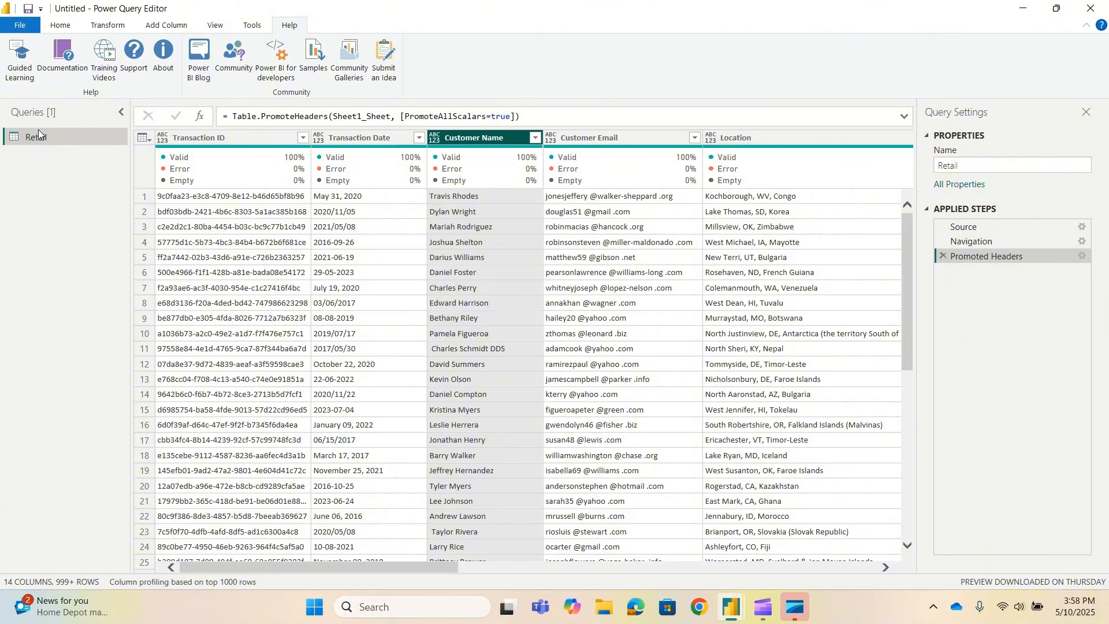
click(62, 25)
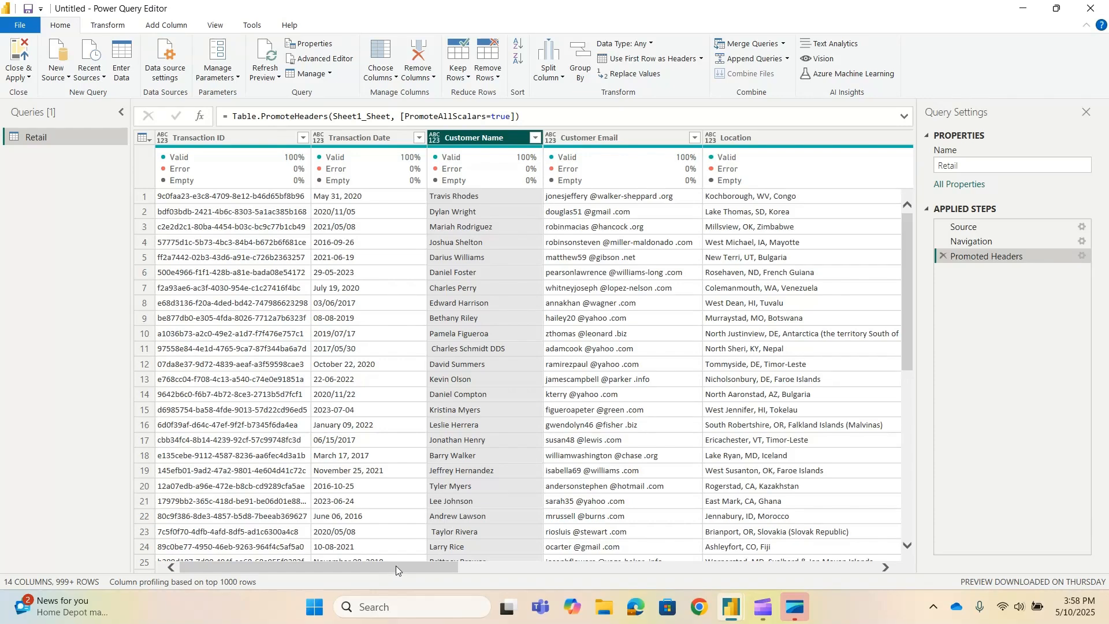
Step: Examine the columns across the Retail query, comparing the date formats in the Transaction Date and Delivery Date columns
drag(396, 566, 306, 587)
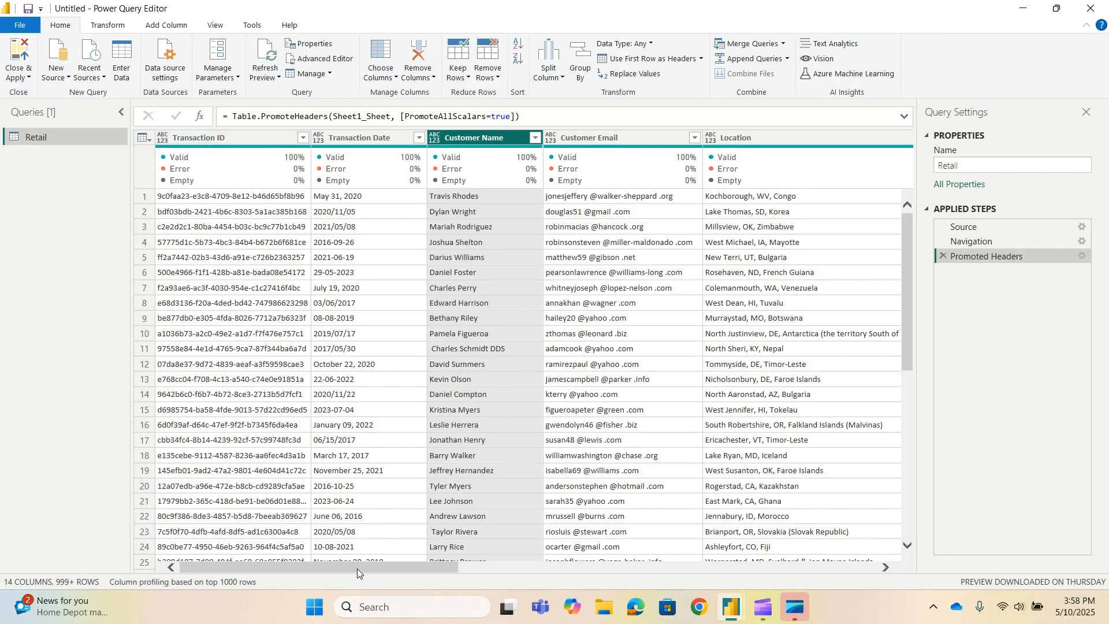
drag(356, 568, 684, 569)
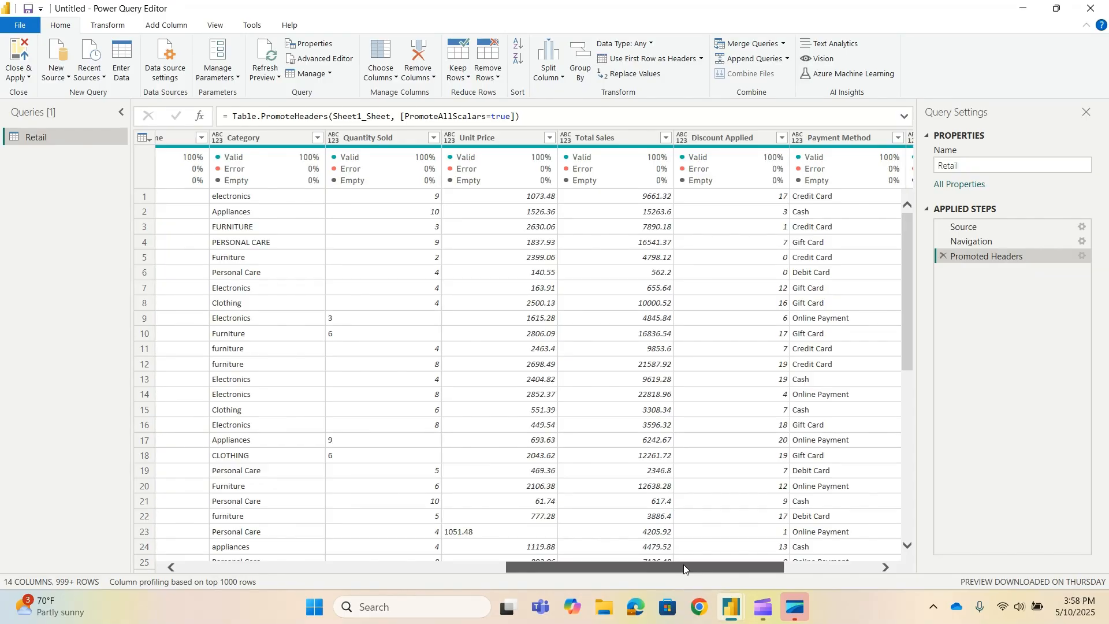
drag(684, 564, 64, 420)
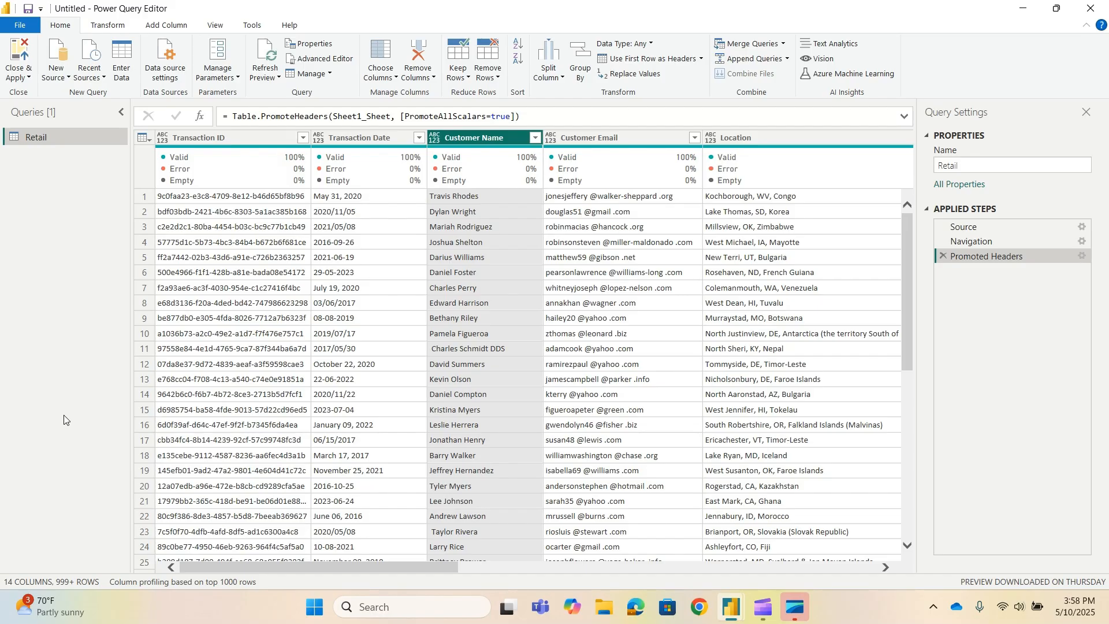
click(365, 140)
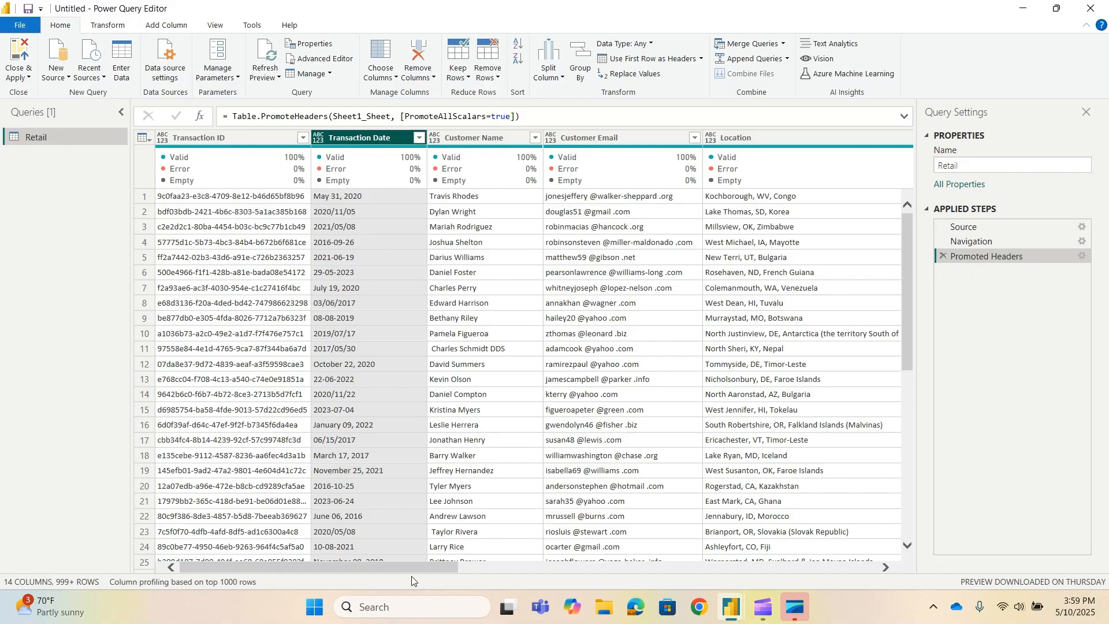
drag(411, 567, 837, 553)
click(839, 138)
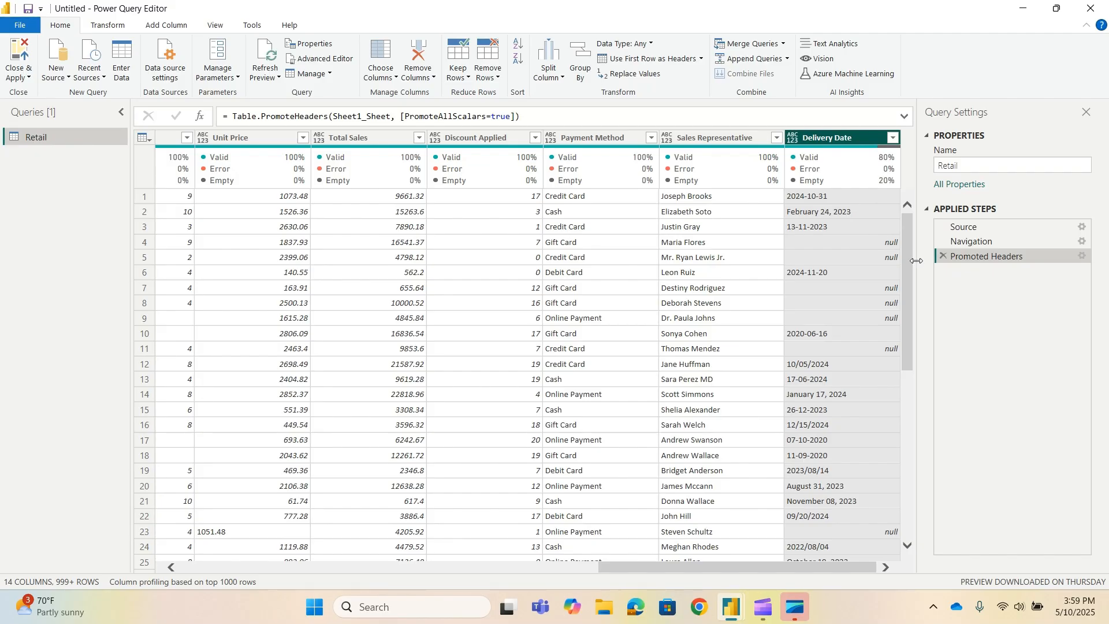
drag(848, 566, 341, 563)
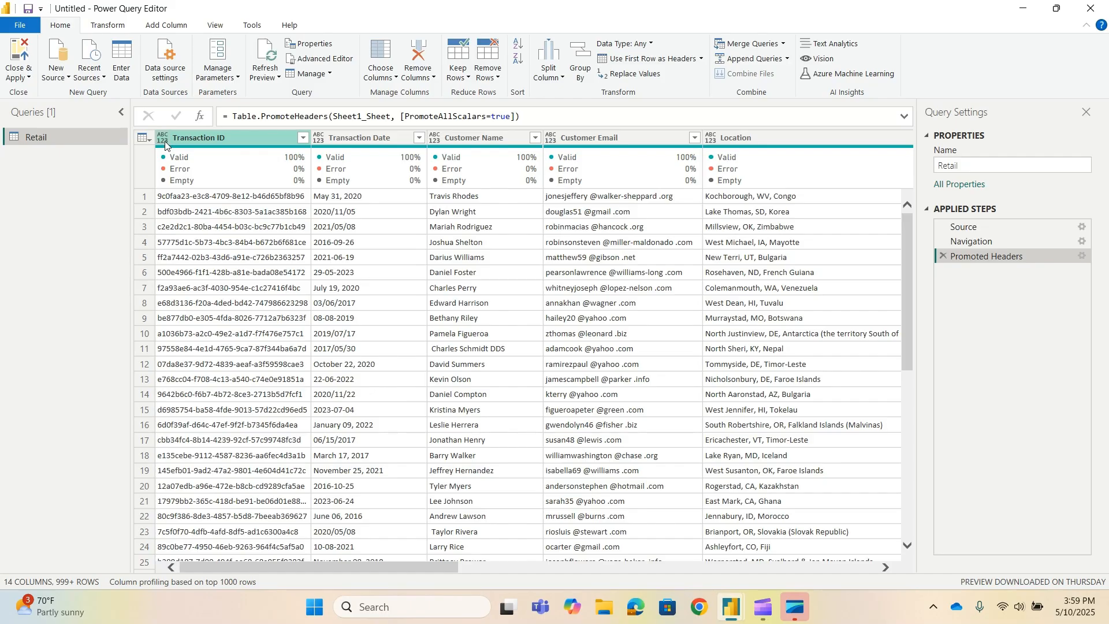
Step: Examine the data type options for the Transaction ID and Transaction Date columns, without changing either type
click(240, 137)
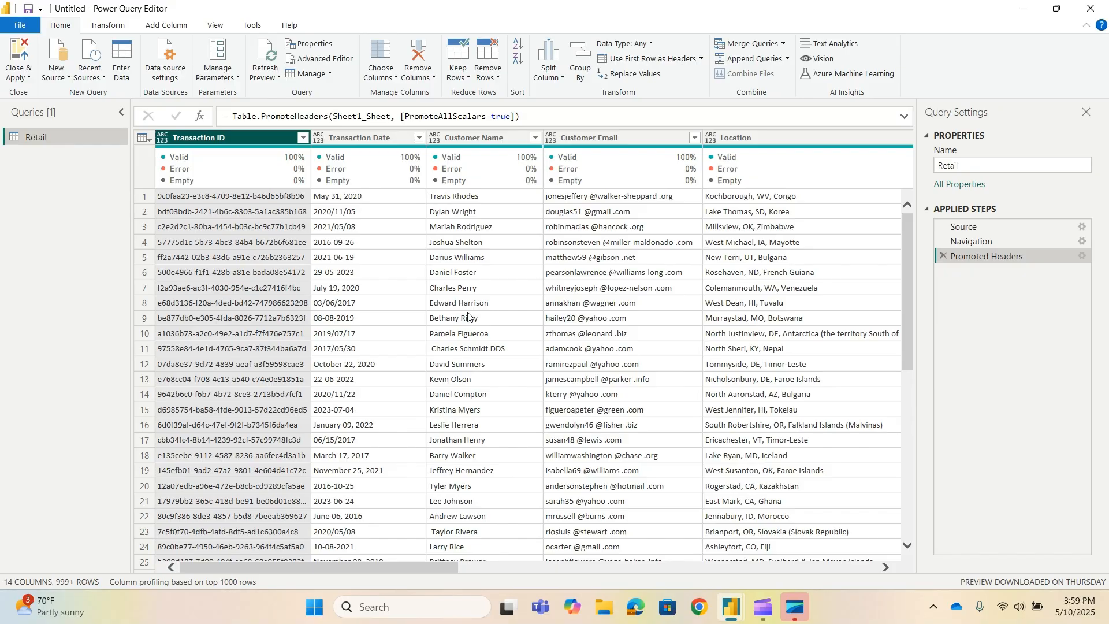
click(161, 140)
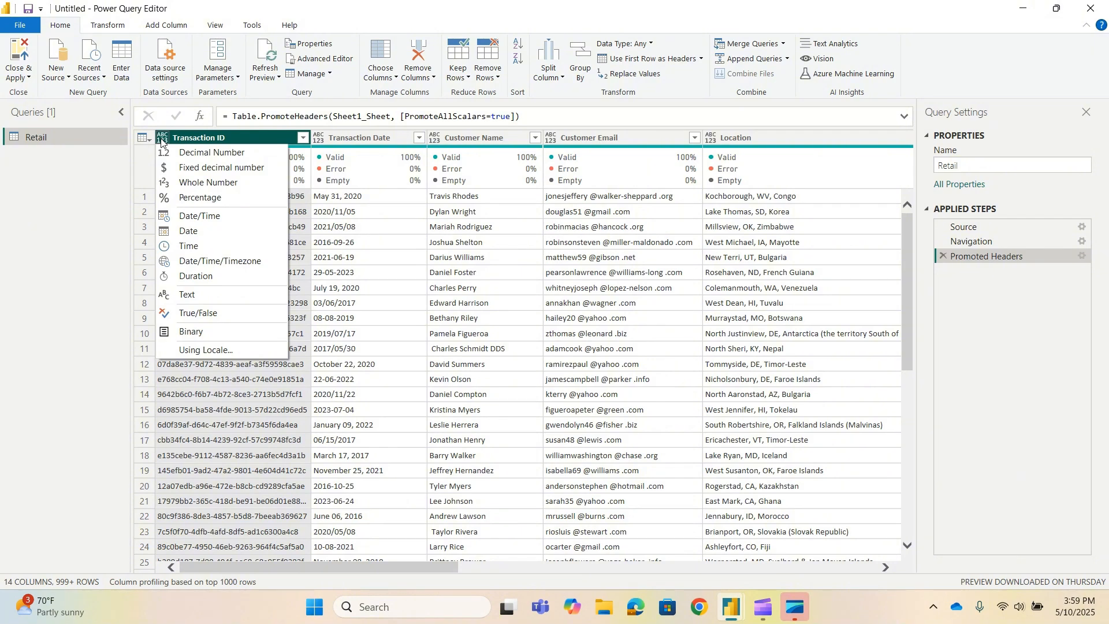
click(65, 367)
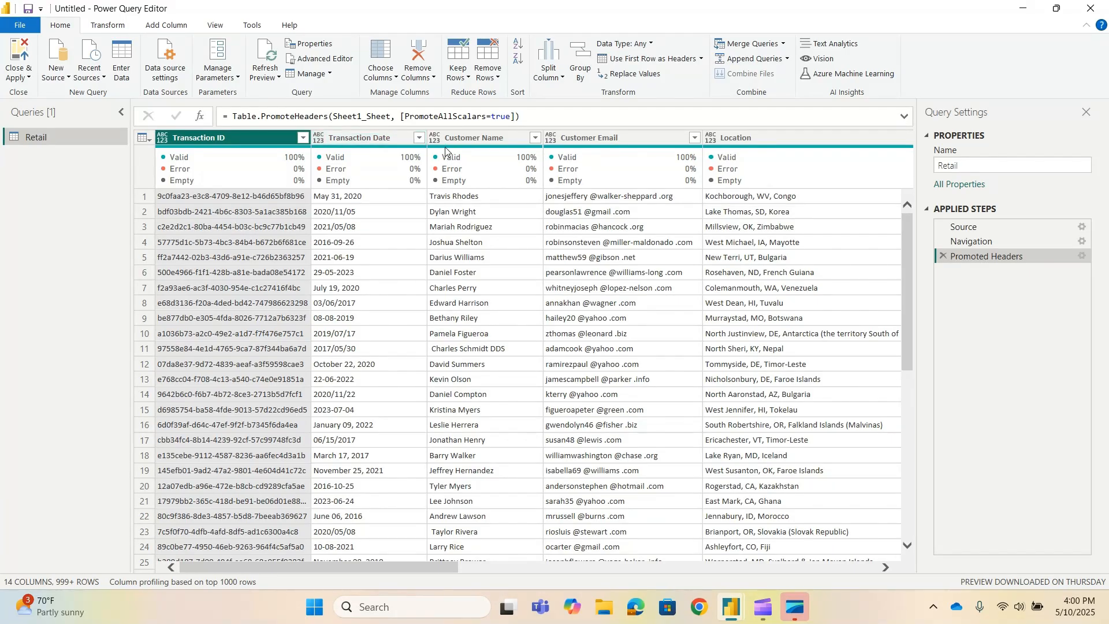
click(341, 143)
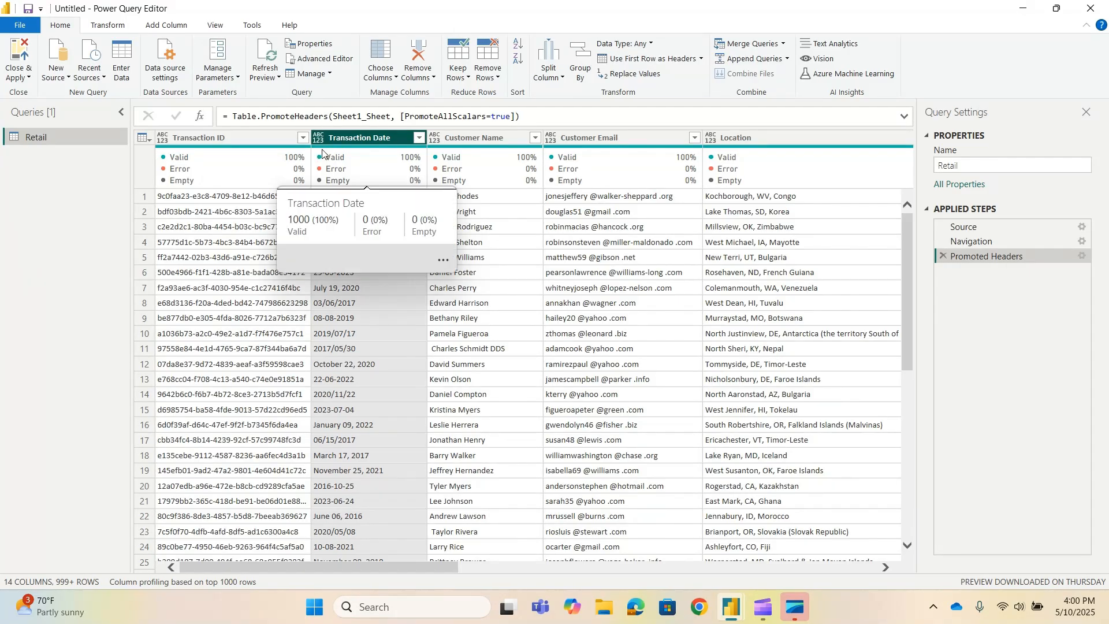
click(318, 138)
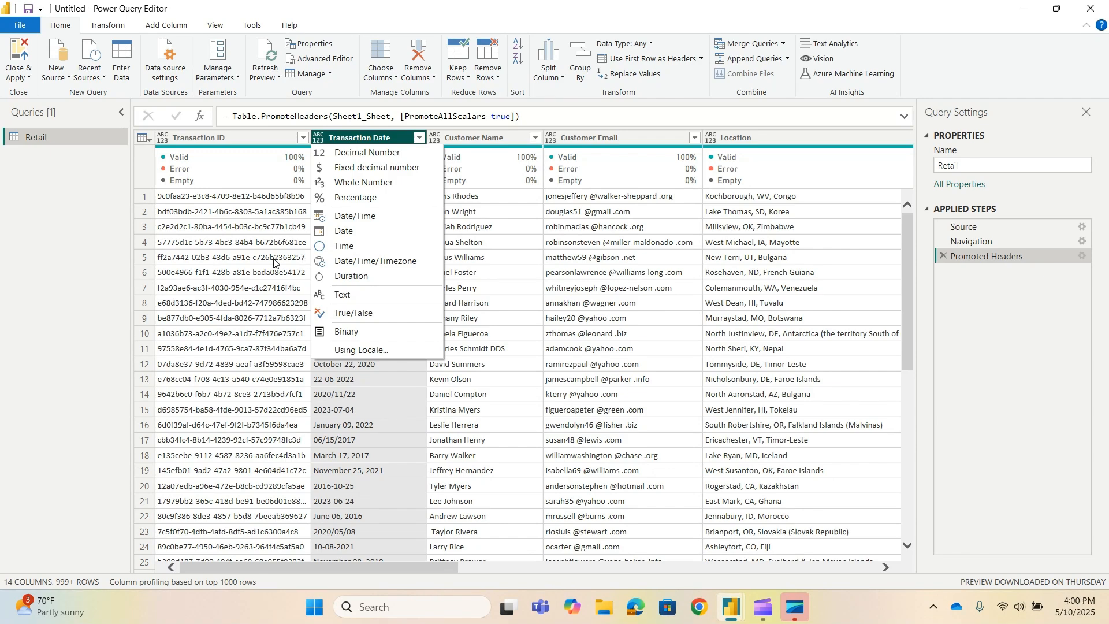
click(95, 335)
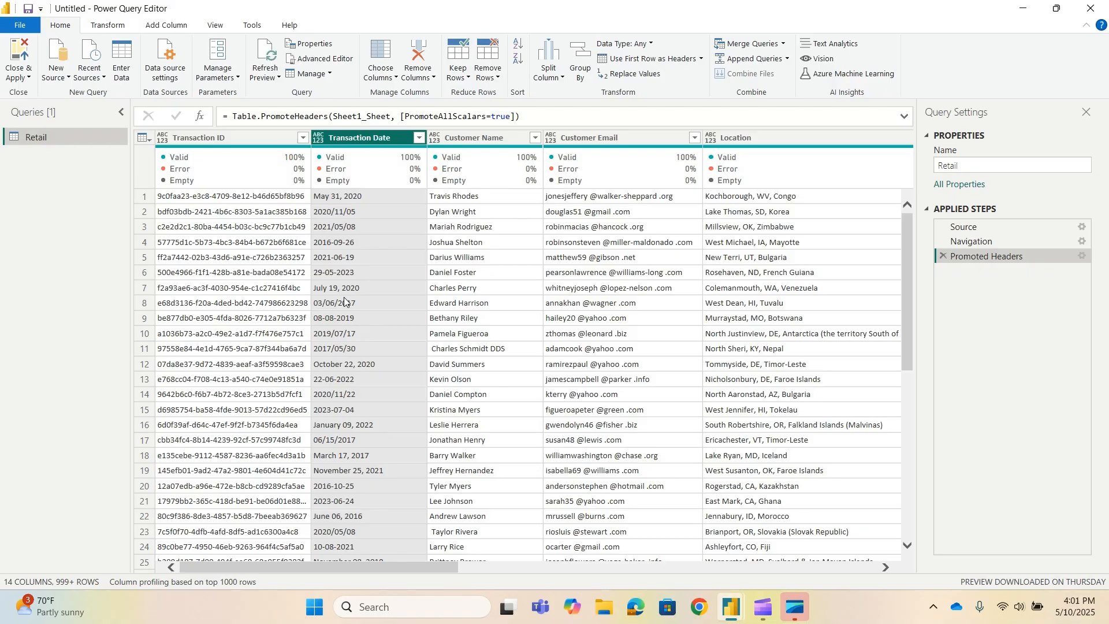
Step: Change the Transaction Date column's type using locale, with data type Date and locale English (United Kingdom)
right_click(370, 139)
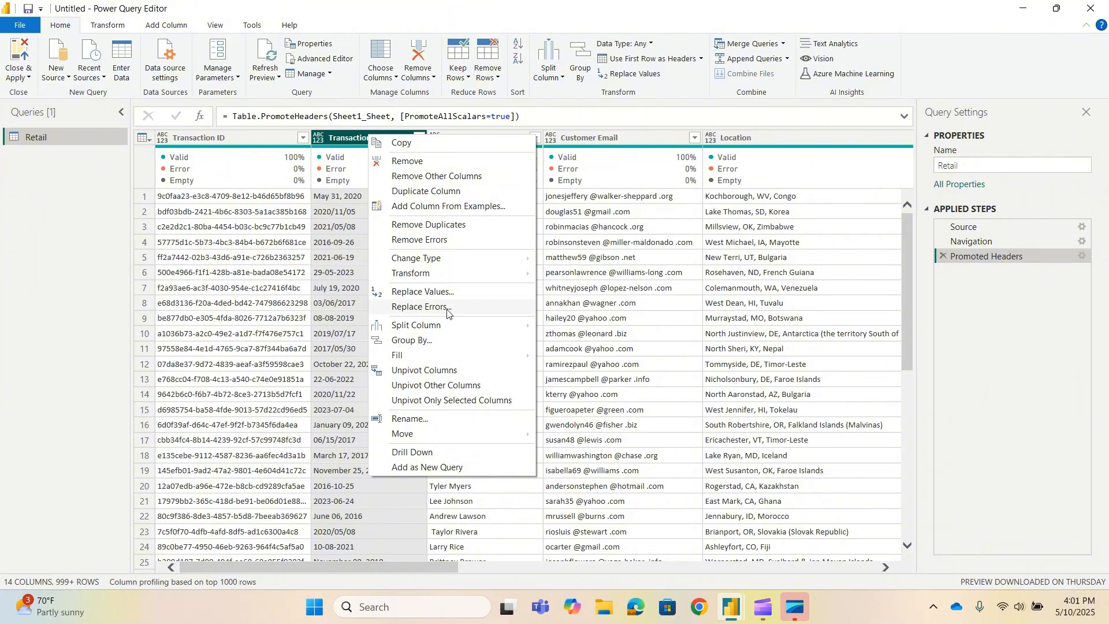
mouse_move(506, 258)
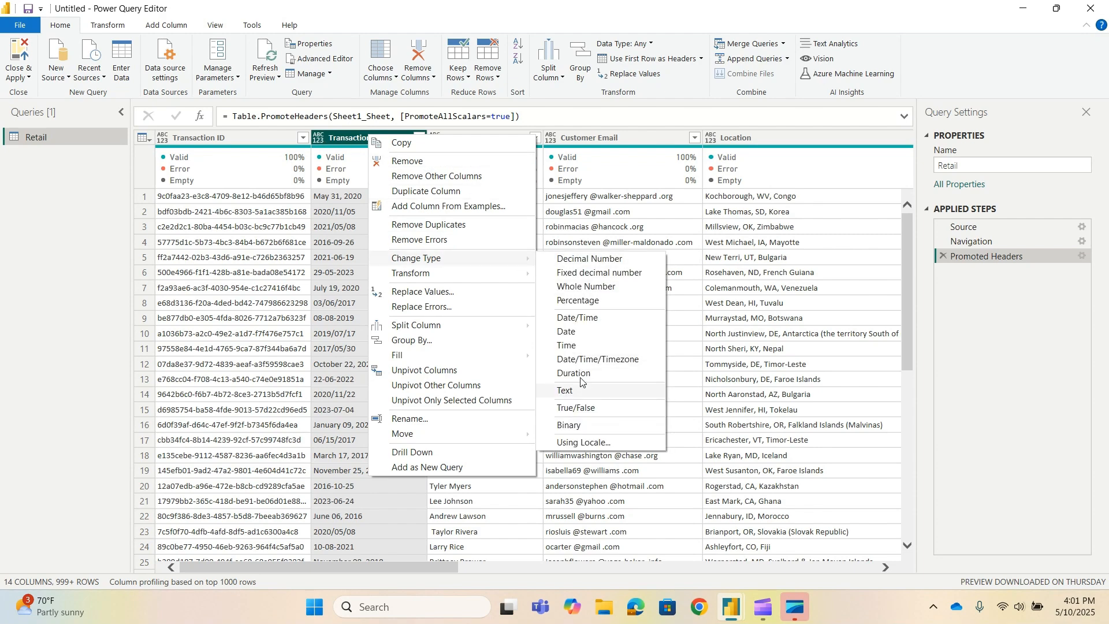
click(613, 445)
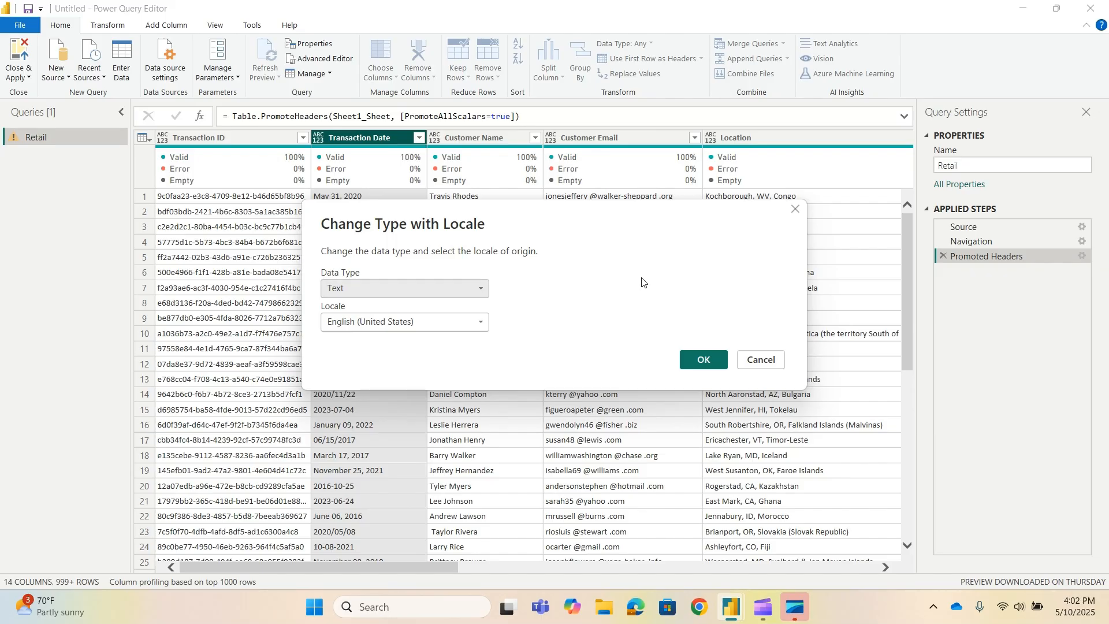
click(482, 290)
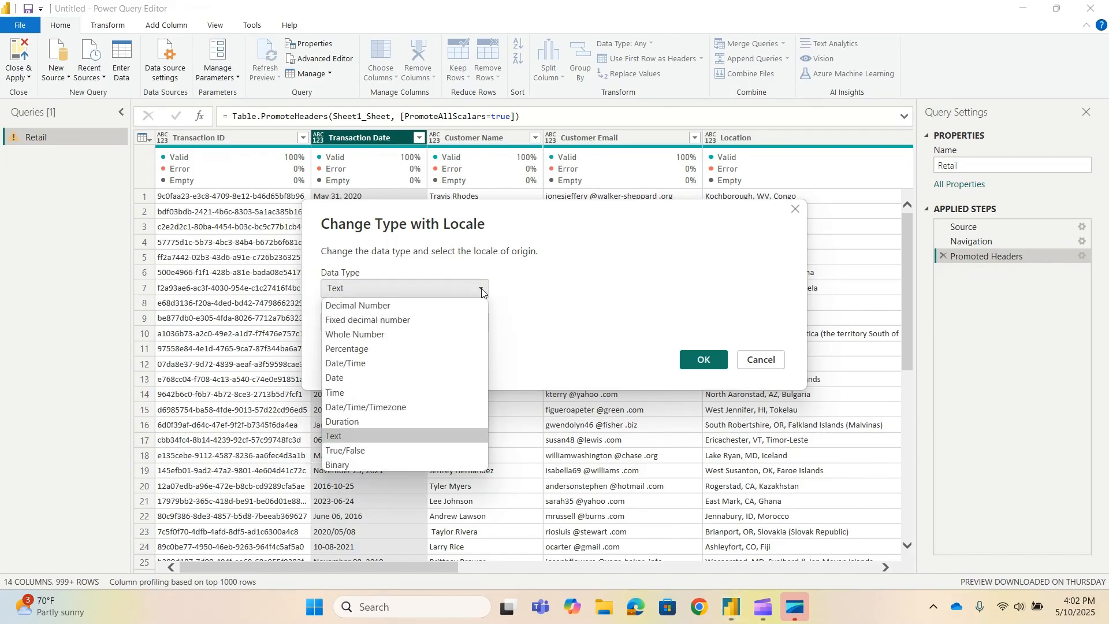
click(438, 378)
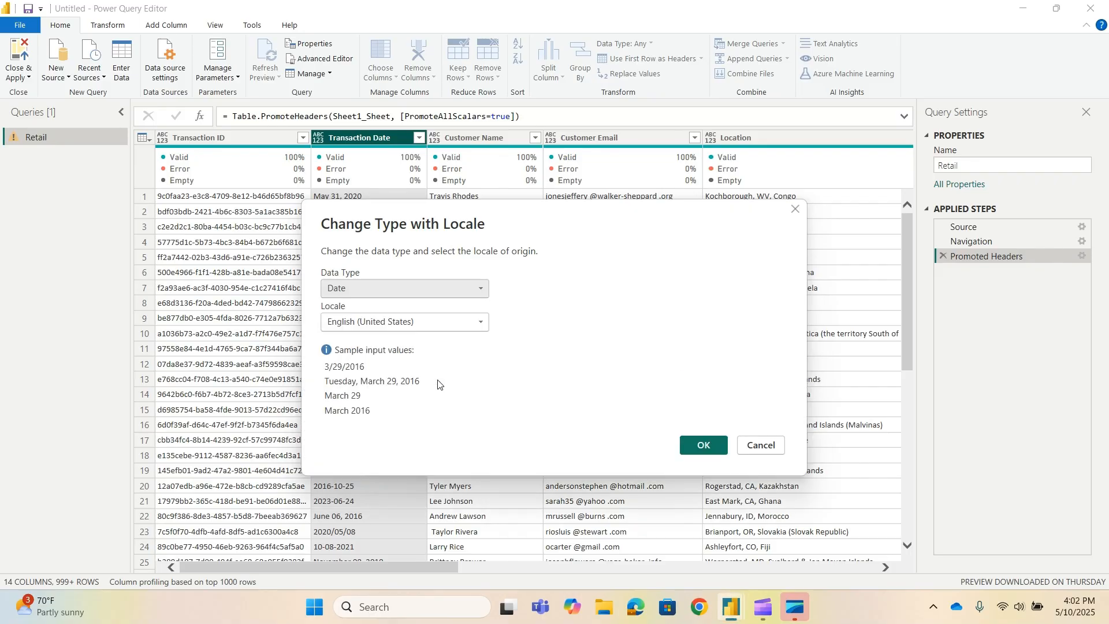
click(486, 324)
click(409, 291)
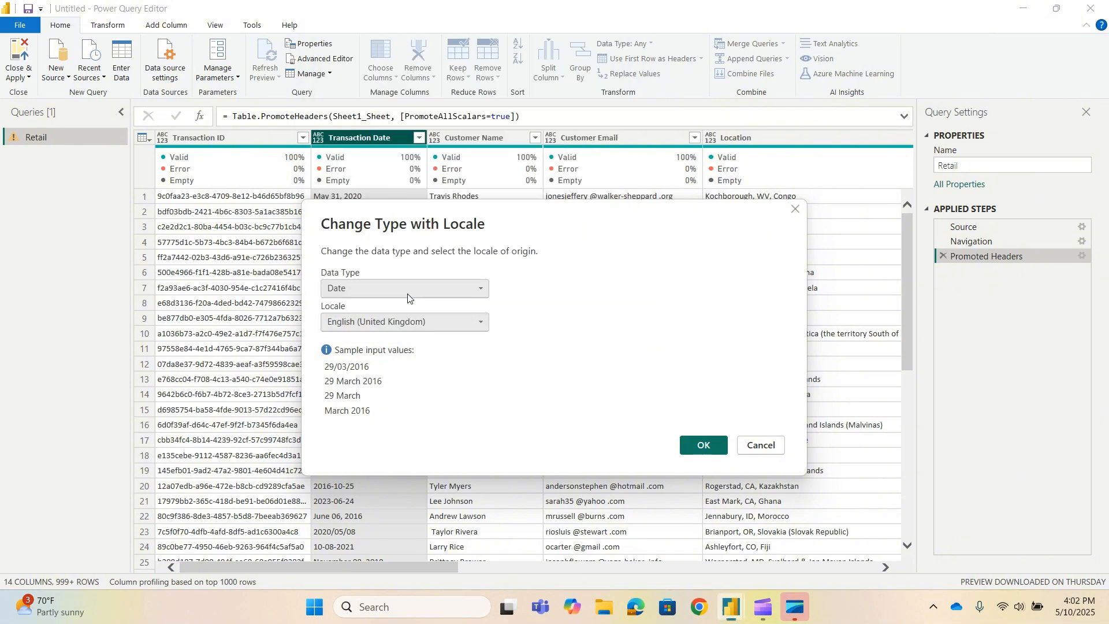
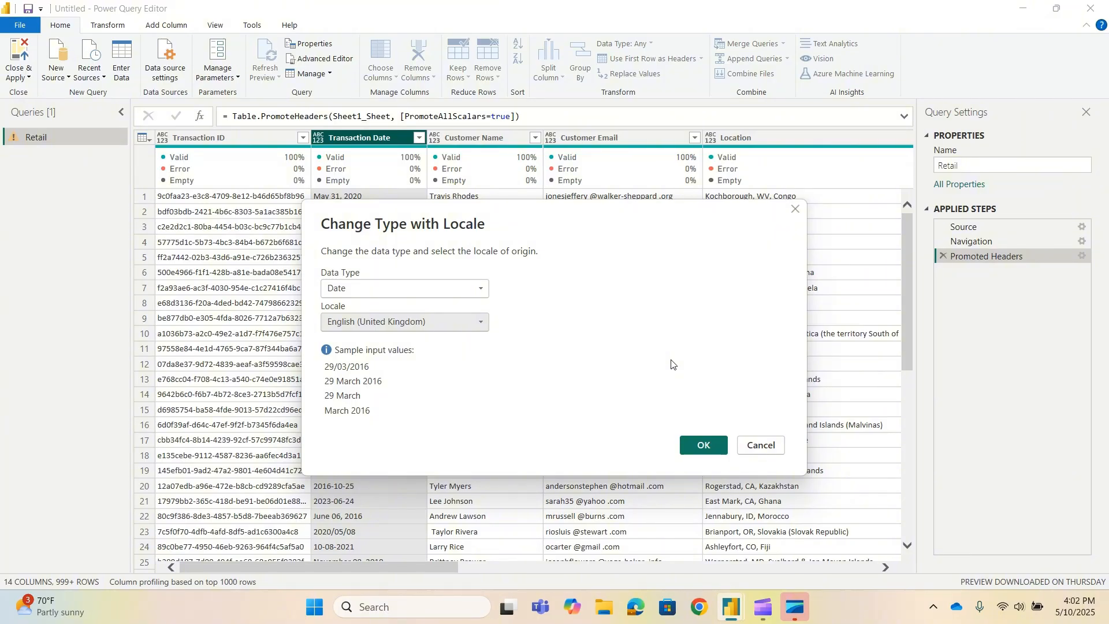
click(703, 445)
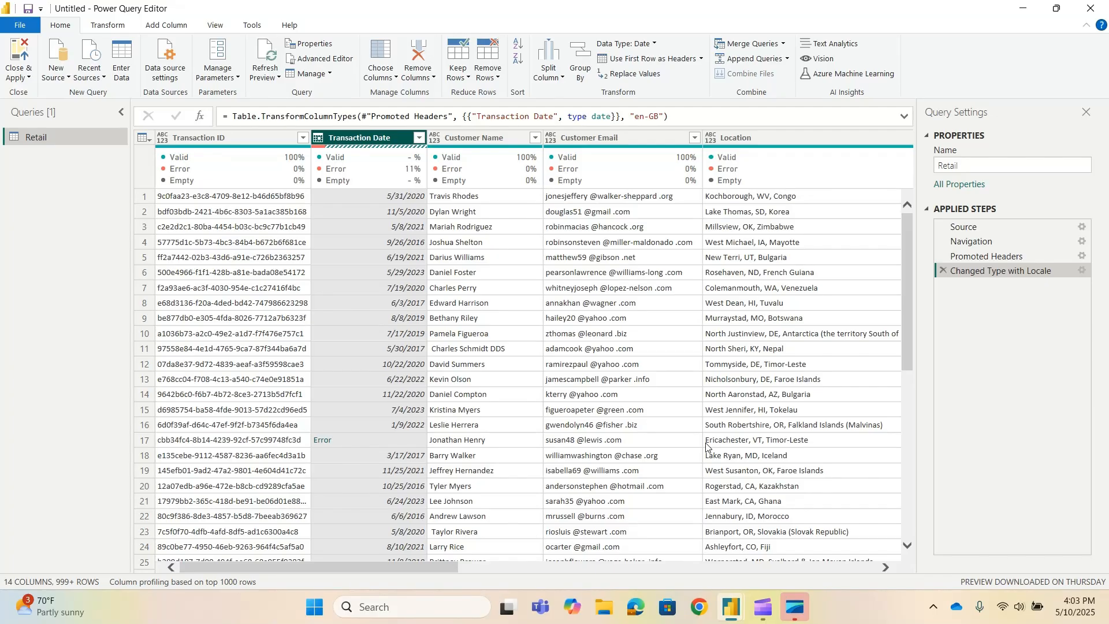
Step: Remove the rows with errors in the Transaction Date column
mouse_move(312, 171)
mouse_move(328, 149)
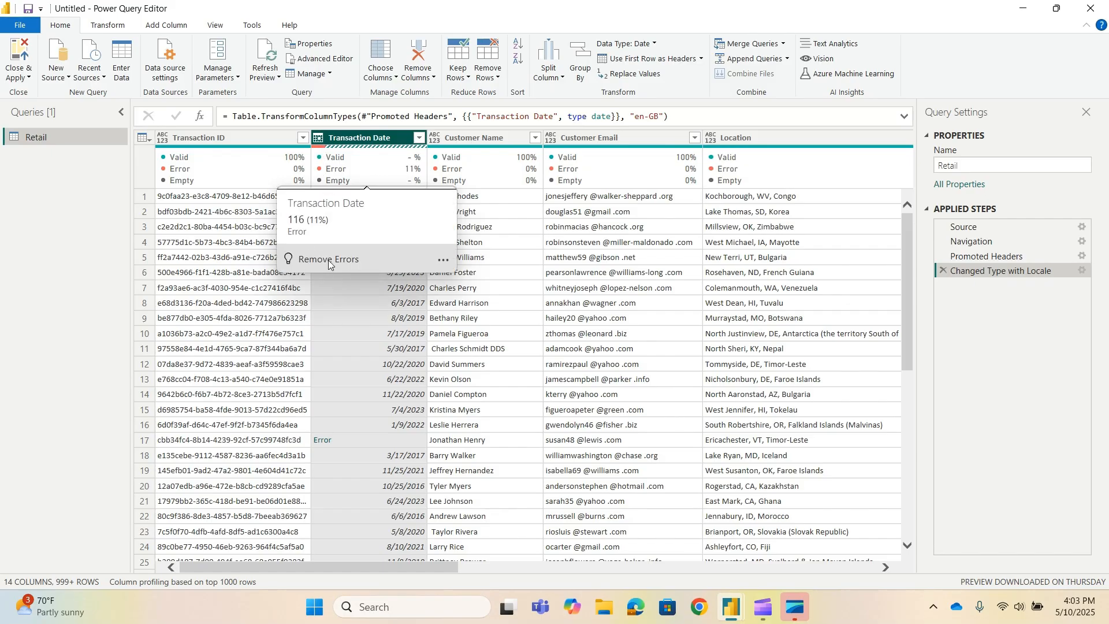
click(344, 261)
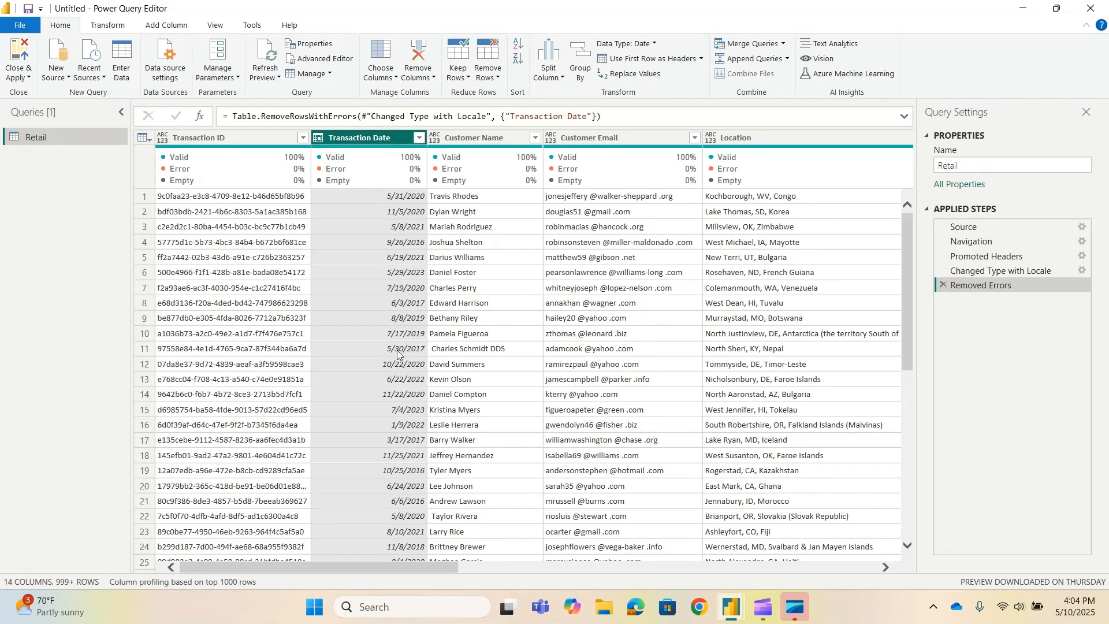
Step: Check the Delivery Date column for empty values, and start a custom column named Complete Delivery Date
mouse_move(510, 175)
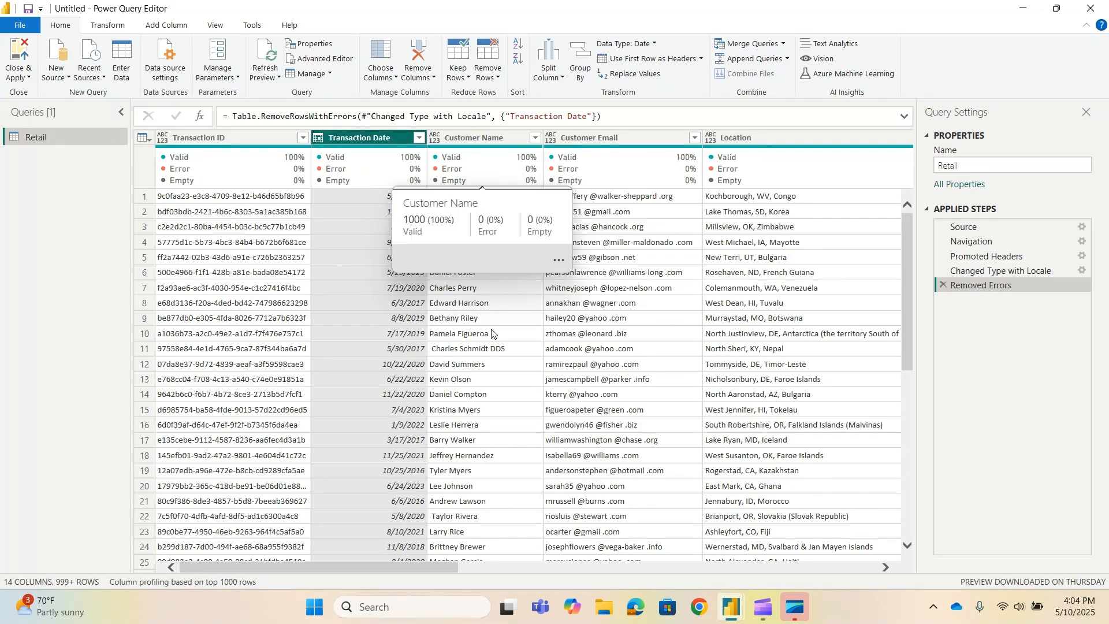
drag(421, 568, 843, 603)
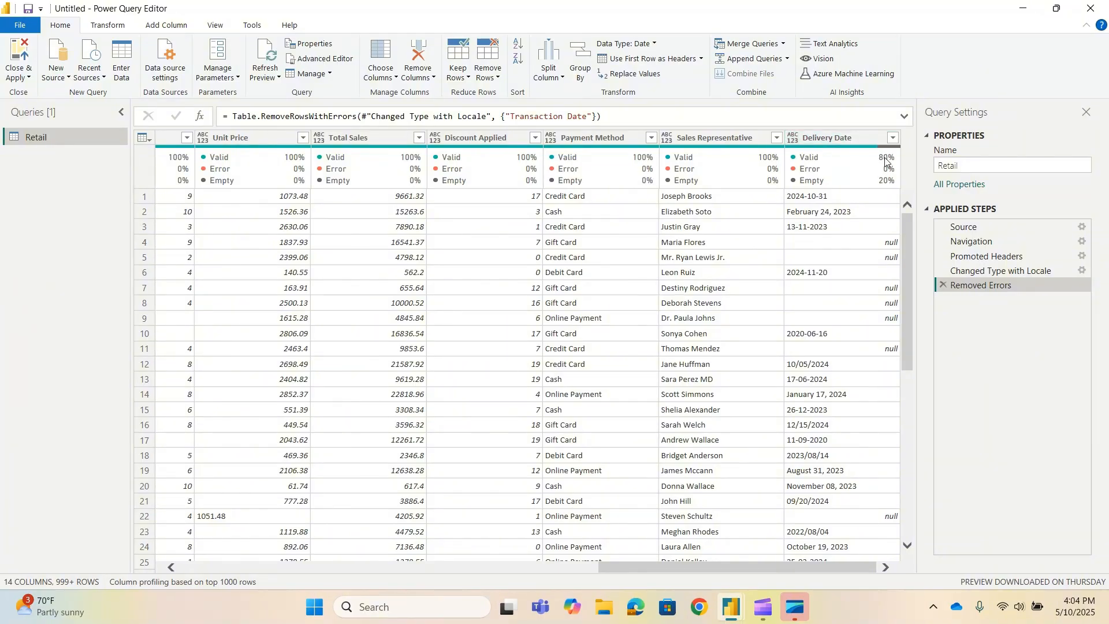
mouse_move(880, 142)
scroll(847, 378, down, 2)
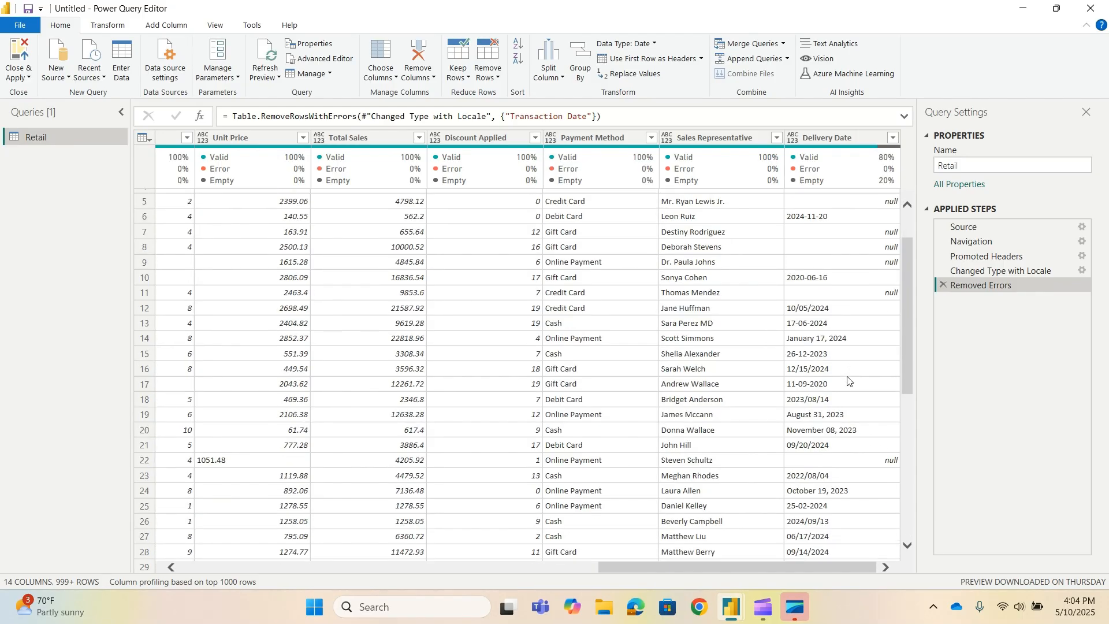
scroll(848, 379, up, 2)
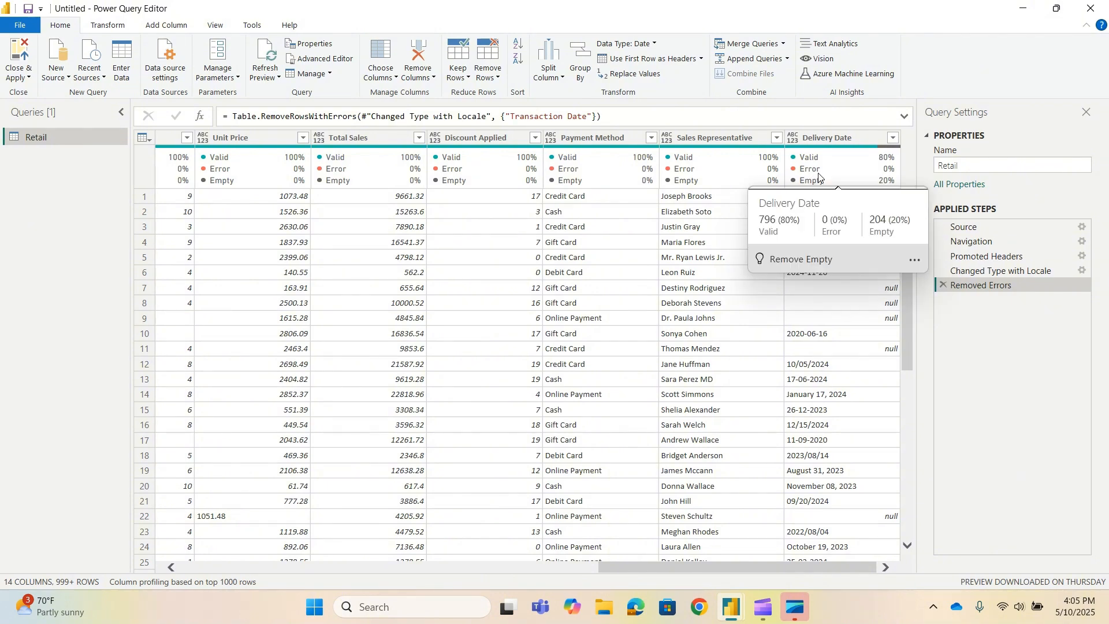
click(837, 138)
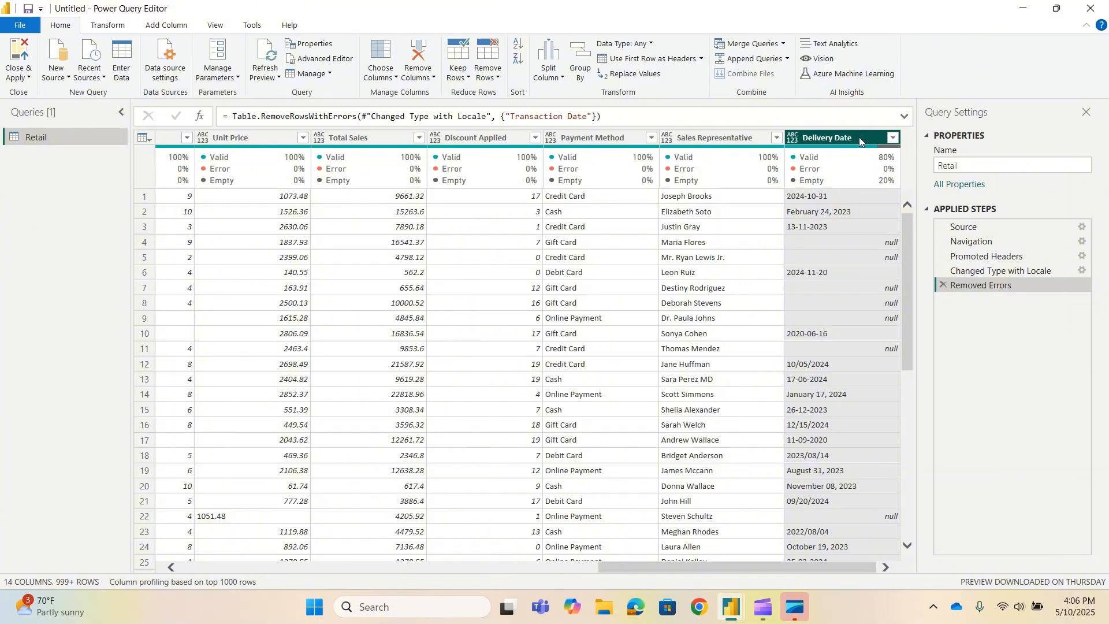
click(174, 26)
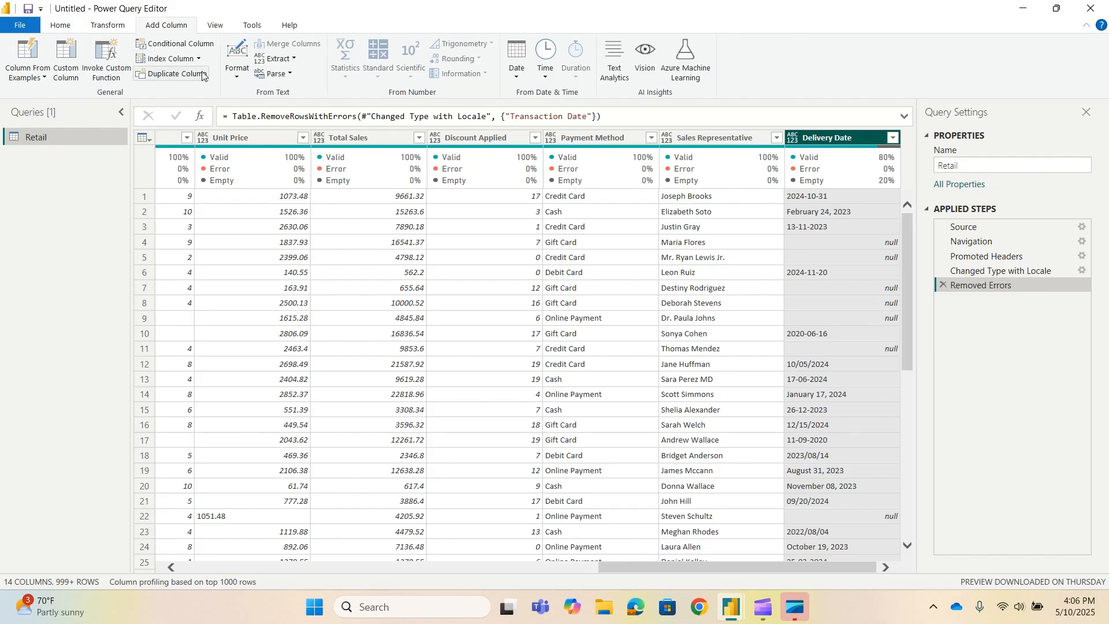
click(70, 80)
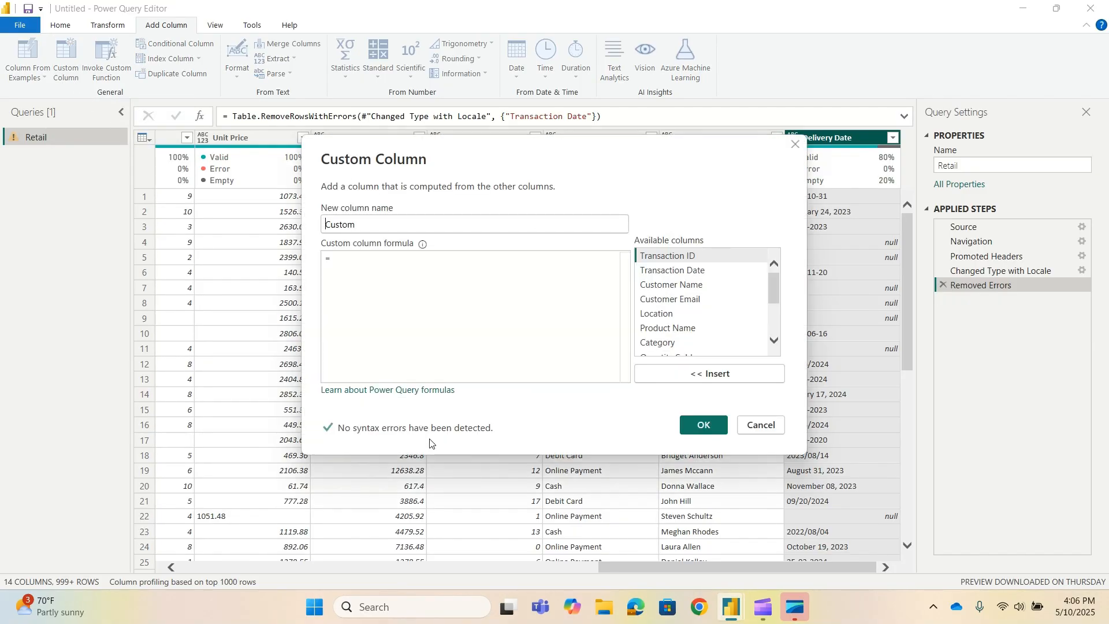
drag(360, 225, 318, 227)
text(Complete Deliver)
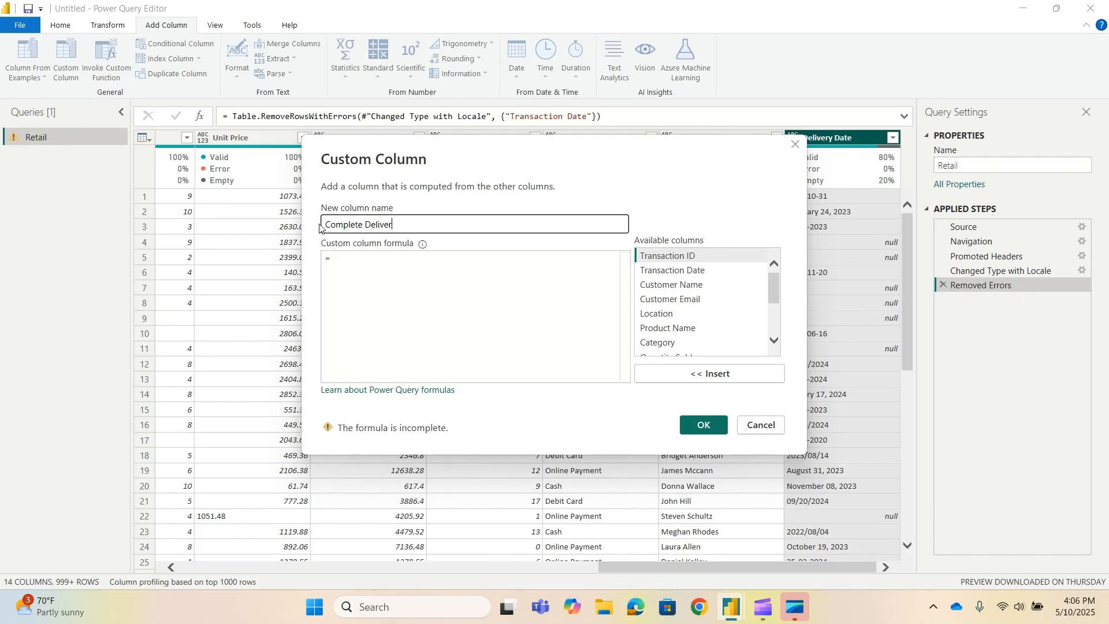
text(y Date)
click(403, 263)
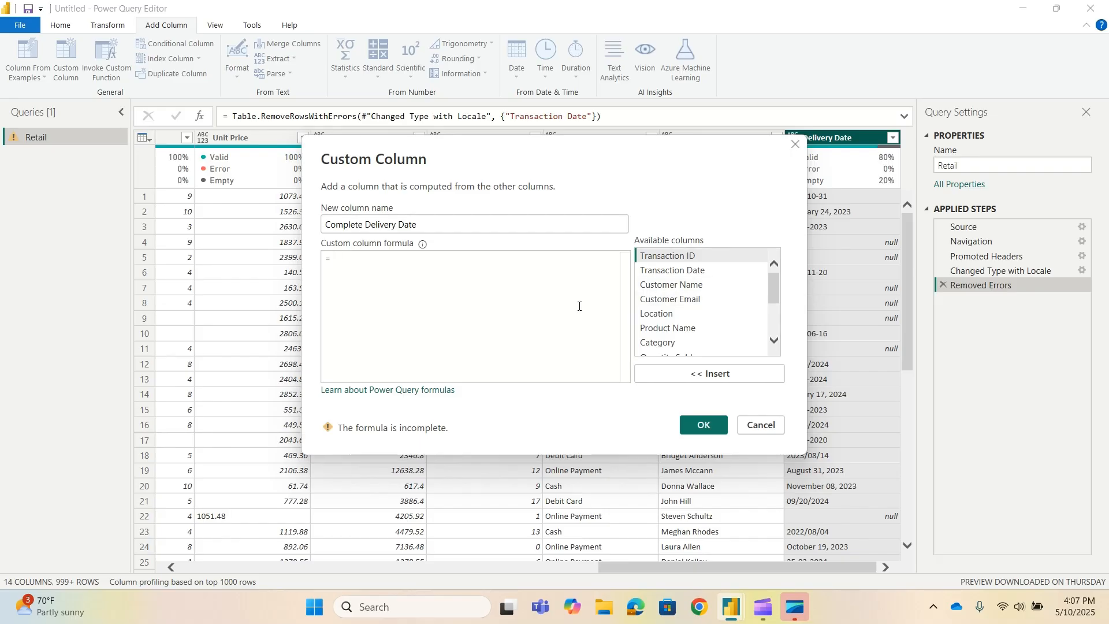
Step: Begin the custom column's formula with an if condition testing whether [Delivery Date] = null, followed by then
scroll(779, 284, down, 3)
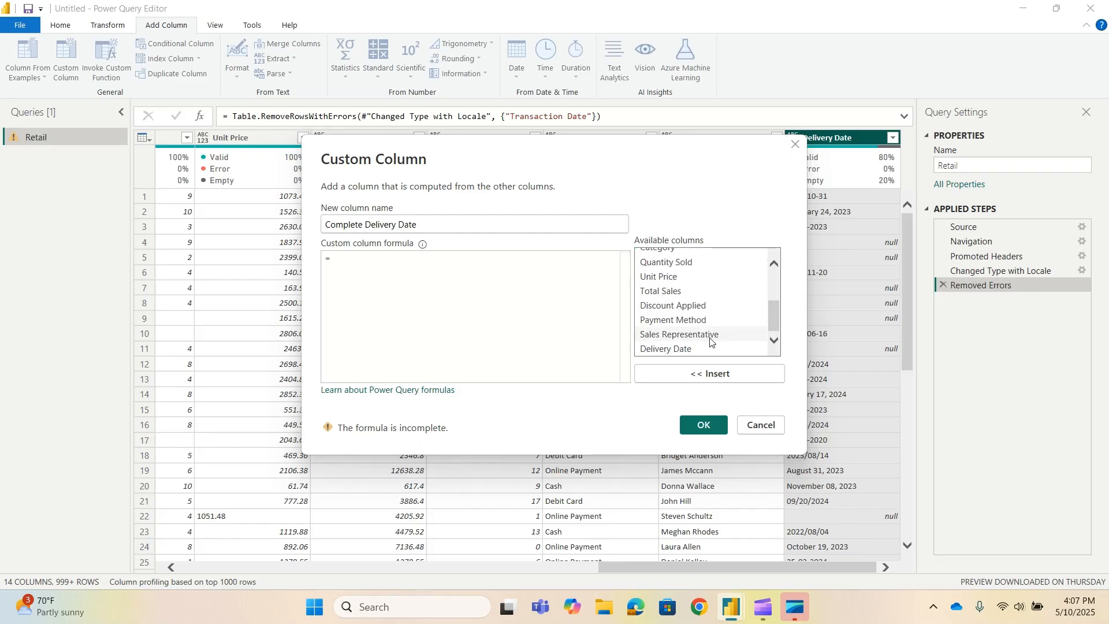
click(680, 351)
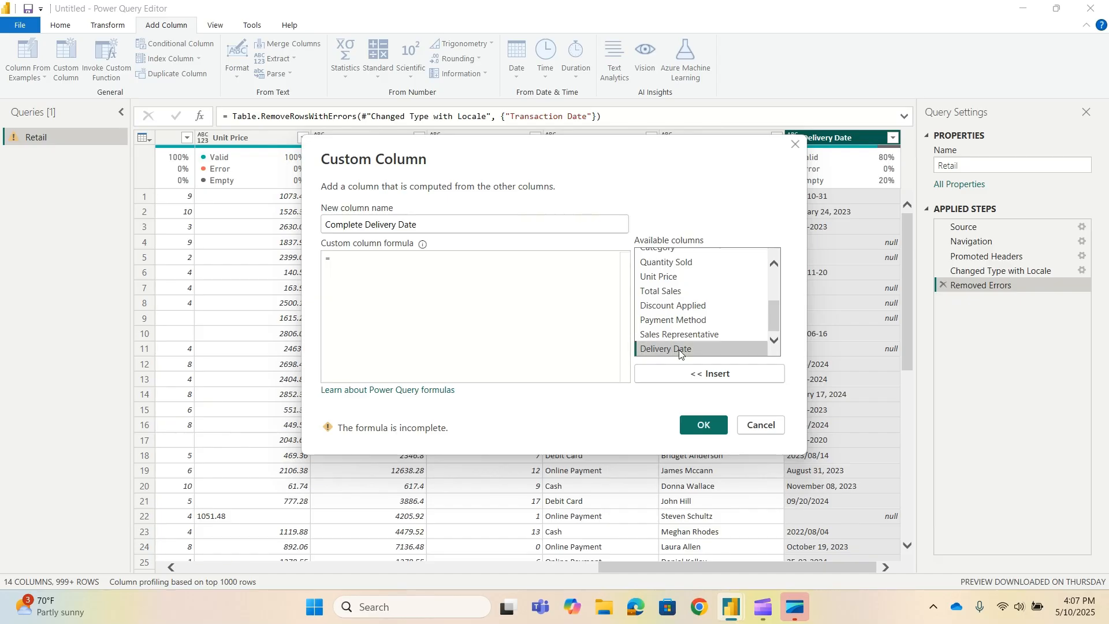
scroll(690, 332, up, 3)
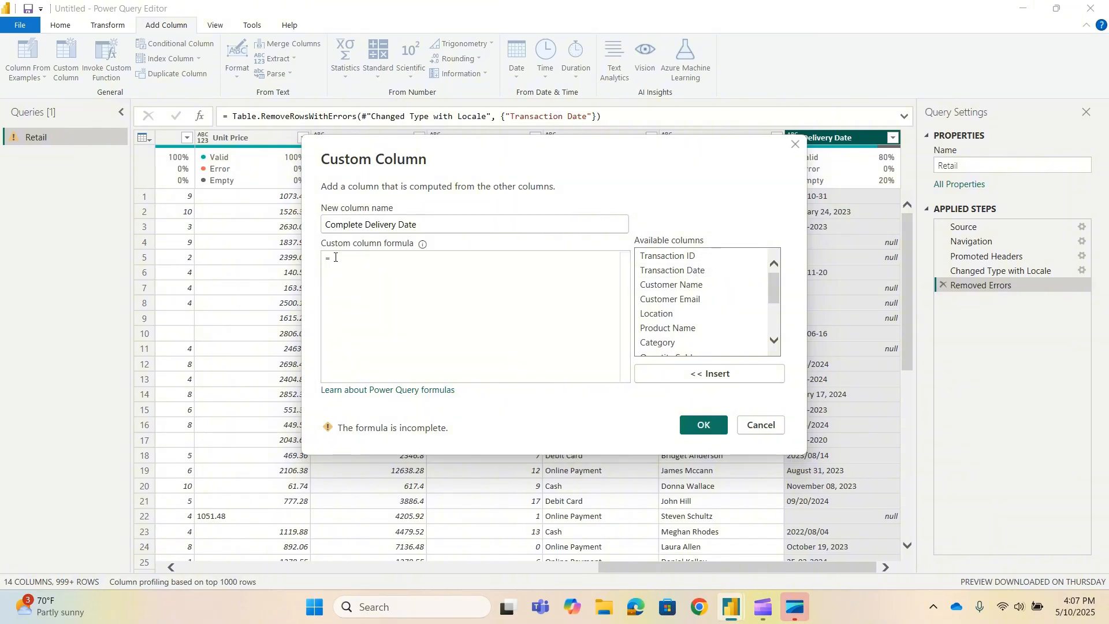
click(374, 259)
text(IF)
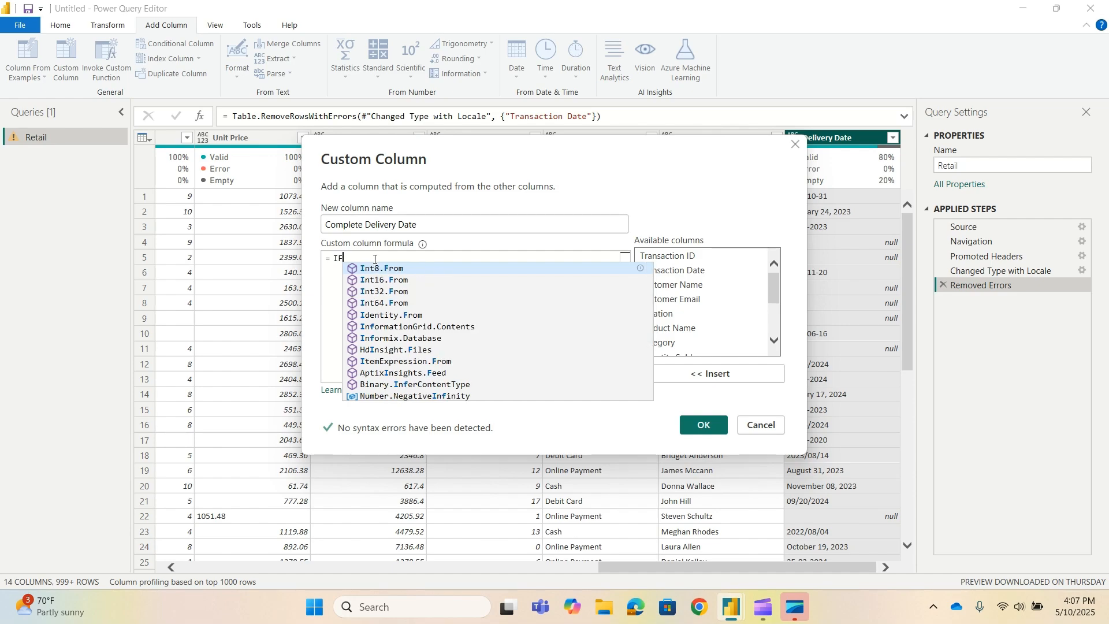
scroll(705, 345, down, 3)
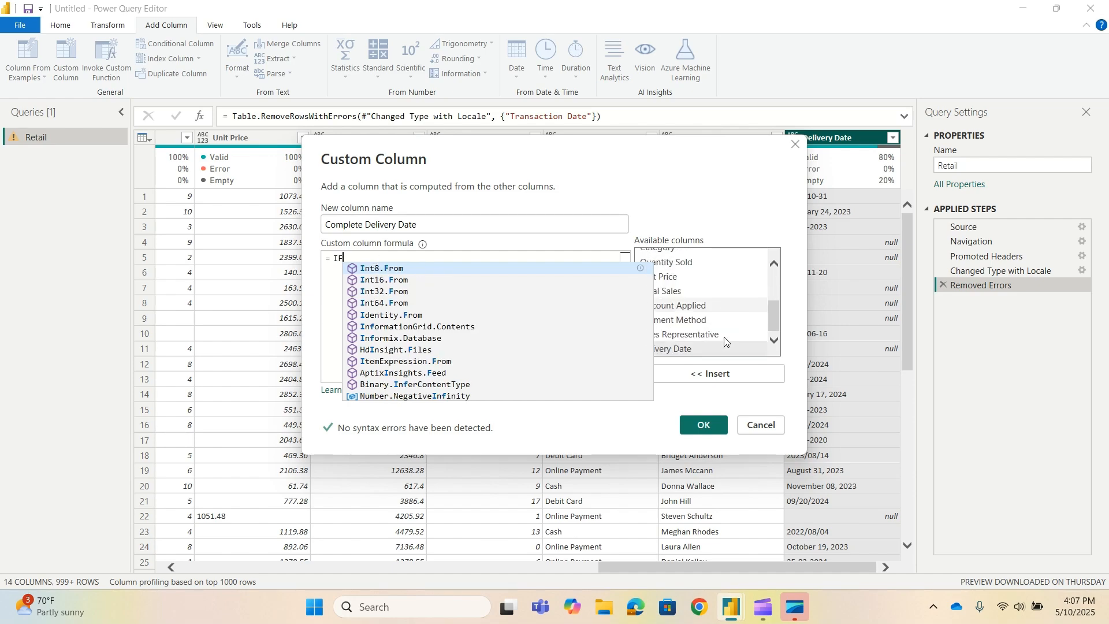
click(705, 347)
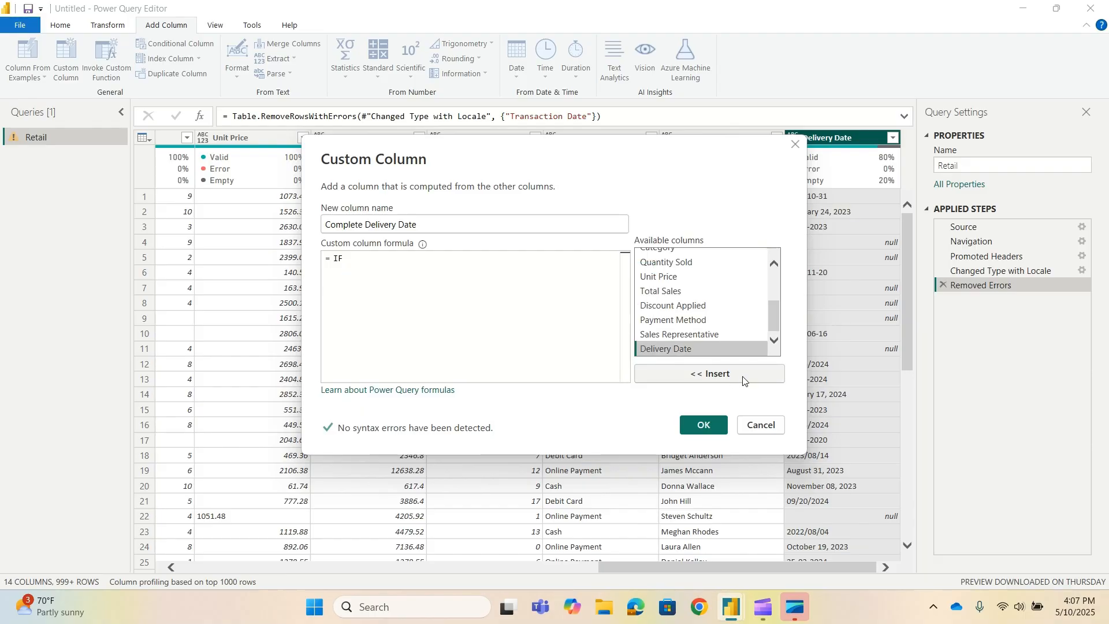
click(743, 378)
text(=)
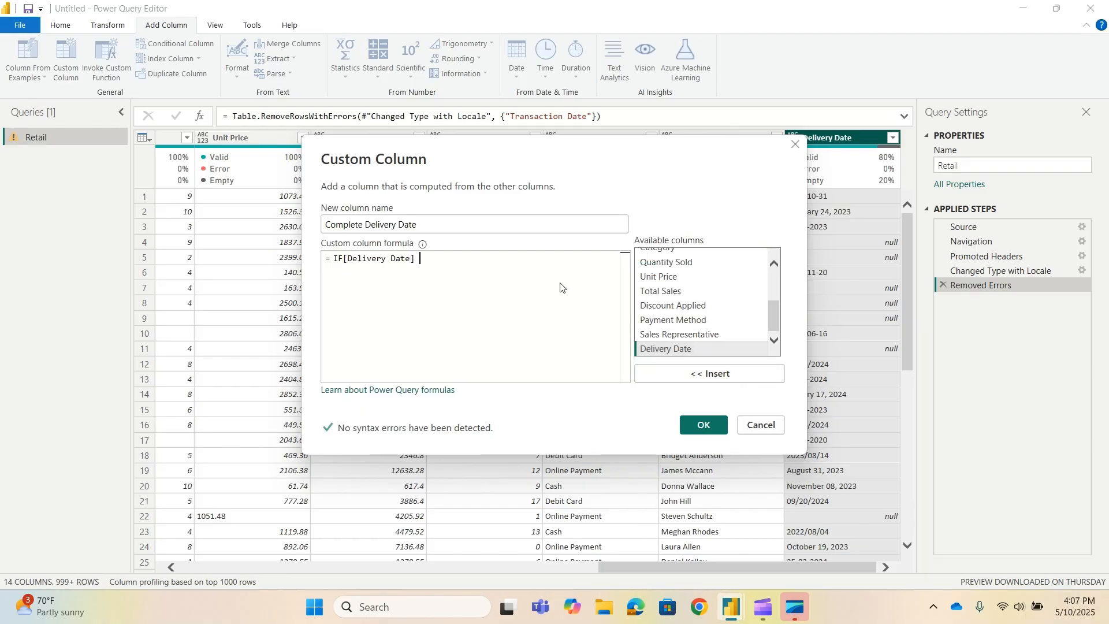
text(null then)
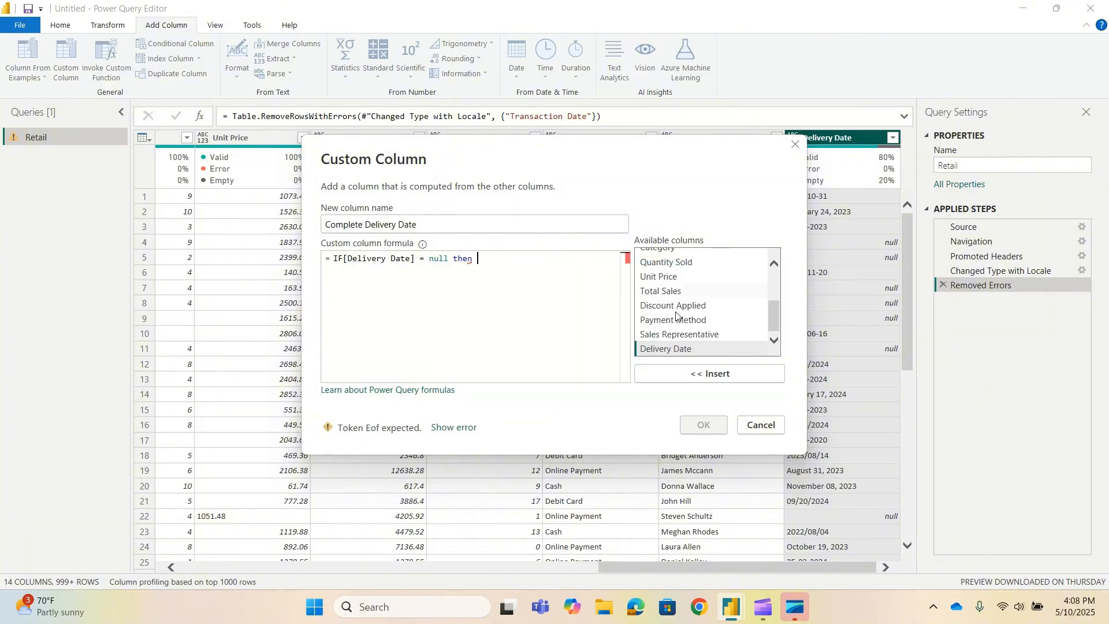
Step: Complete the formula as if [Delivery Date] = null then [Transaction Date] else [Delivery Date], and create the column
scroll(678, 316, up, 3)
click(702, 268)
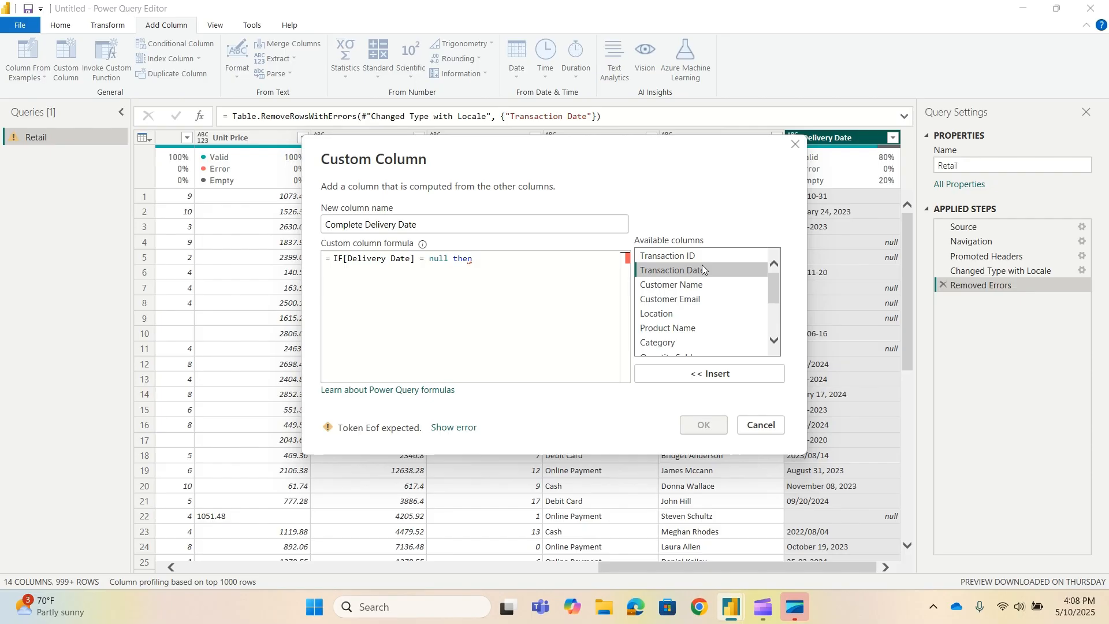
click(725, 374)
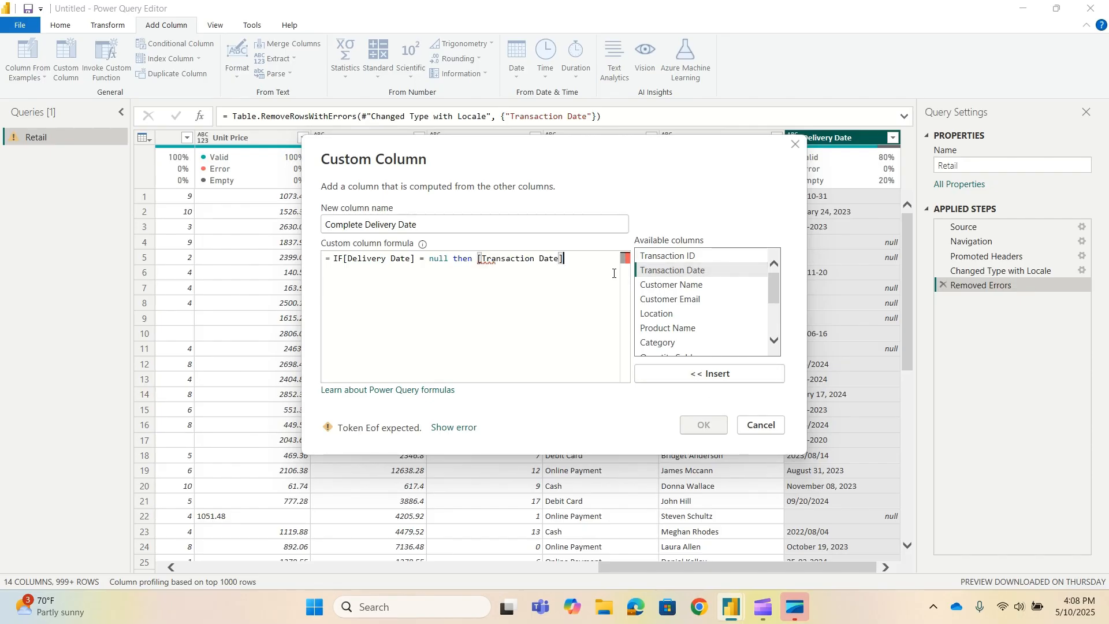
text(else)
scroll(700, 346, down, 2)
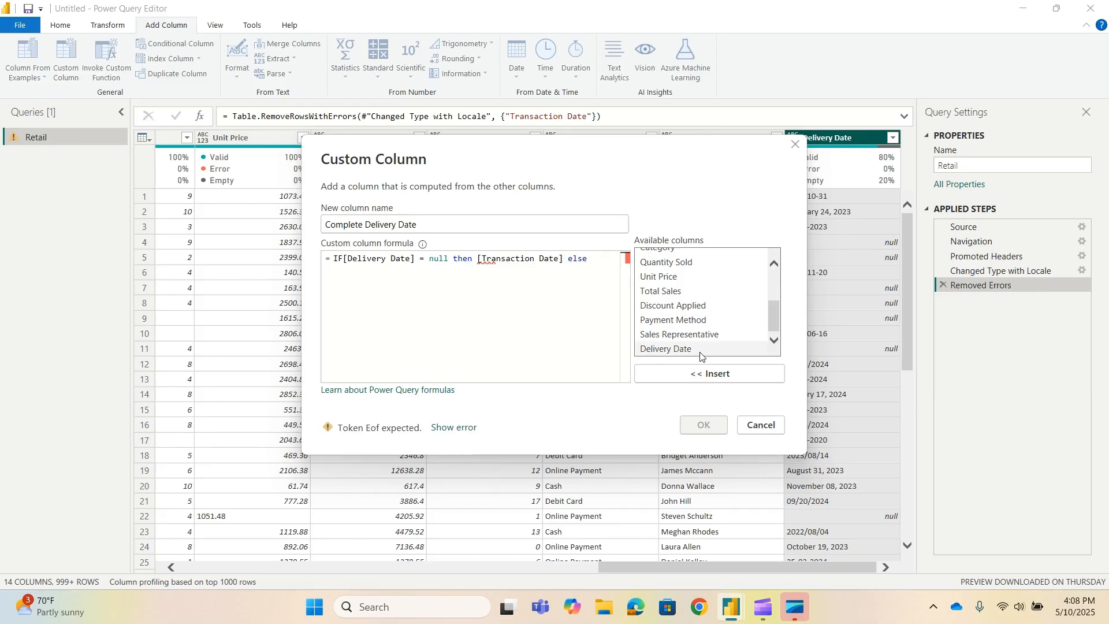
click(701, 354)
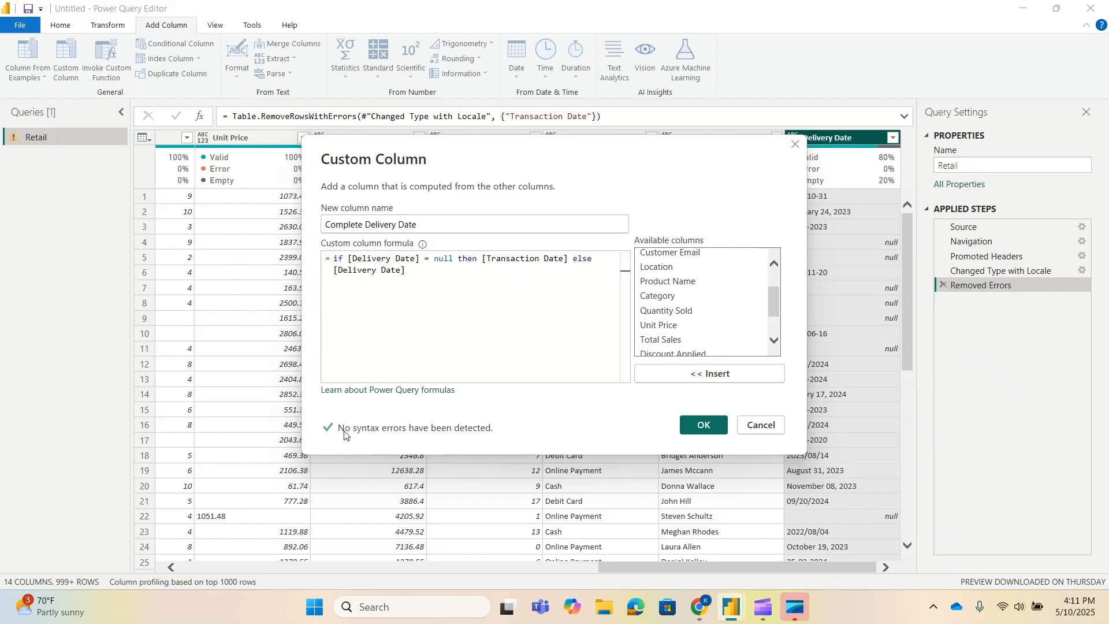
click(698, 427)
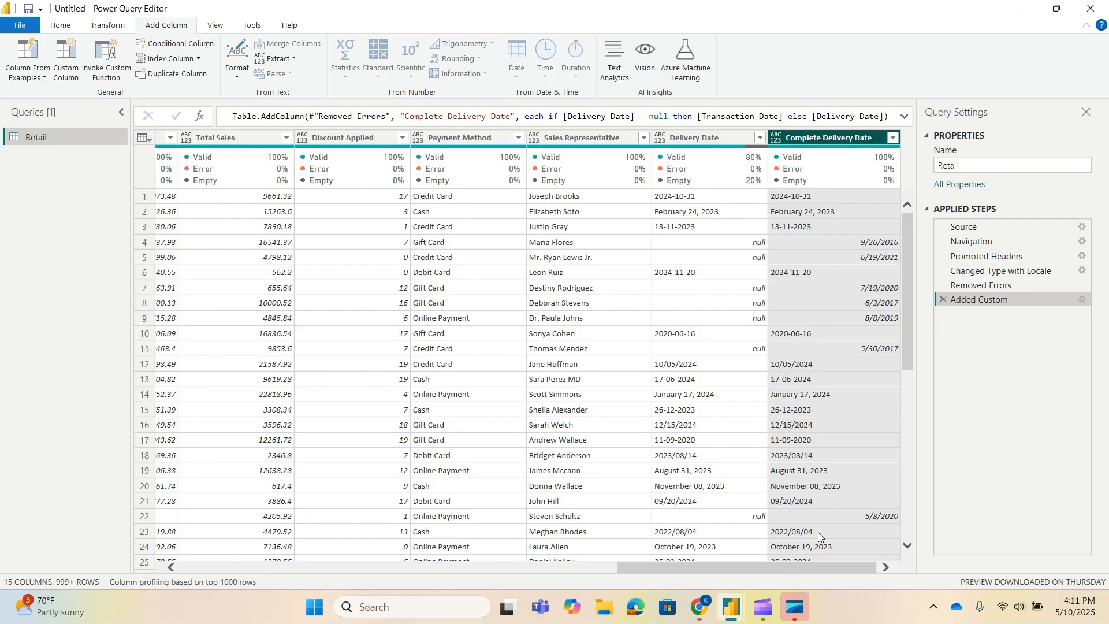
Step: Compare the values of the Complete Delivery Date column with those of the Delivery Date column down the rows
scroll(843, 405, down, 10)
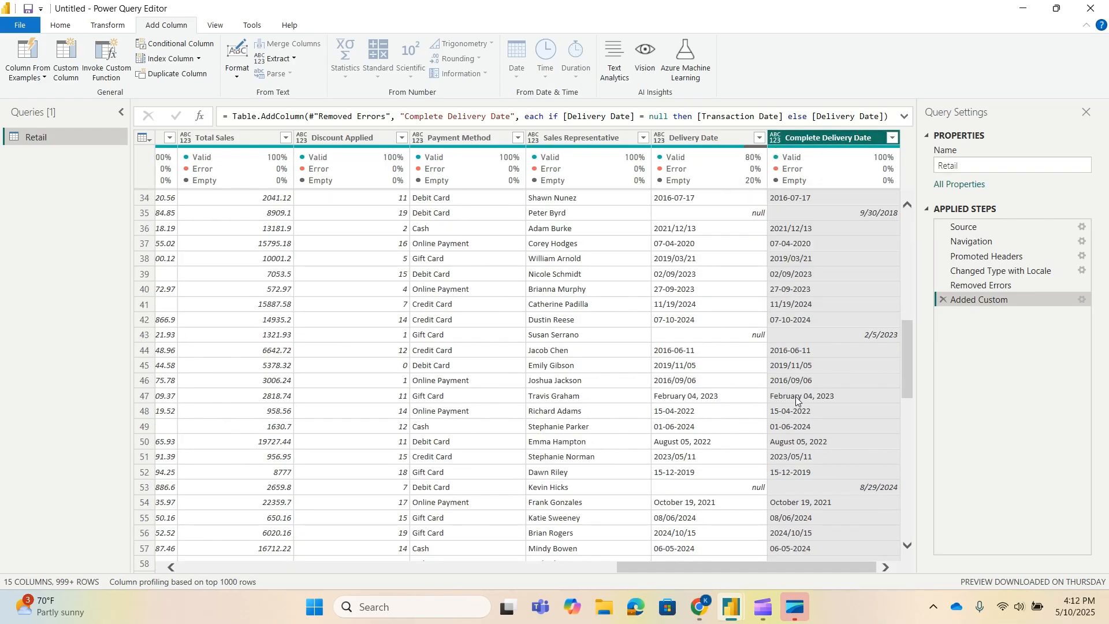
scroll(809, 404, up, 10)
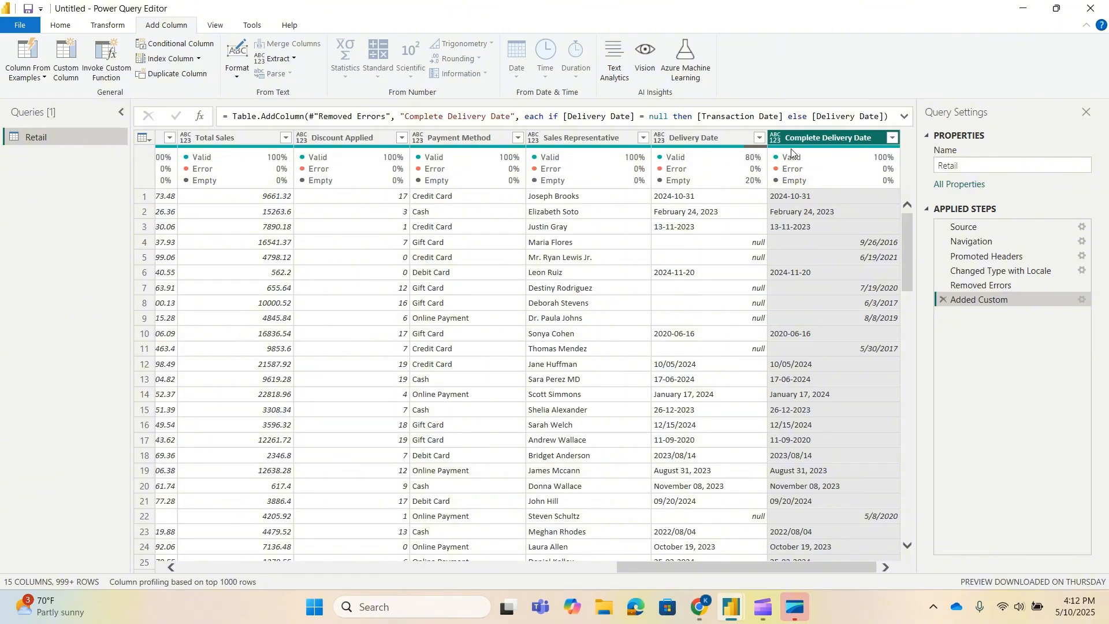
scroll(795, 295, down, 5)
scroll(794, 296, up, 5)
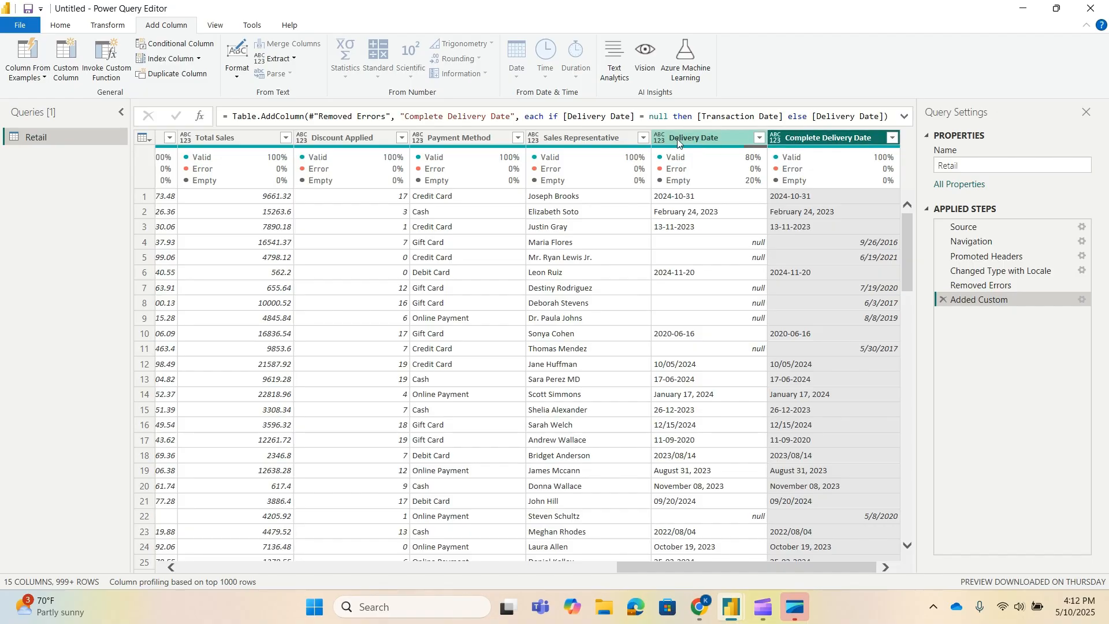
Step: Change the Complete Delivery Date column's type using locale, with data type Date and locale English (United Kingdom)
right_click(831, 142)
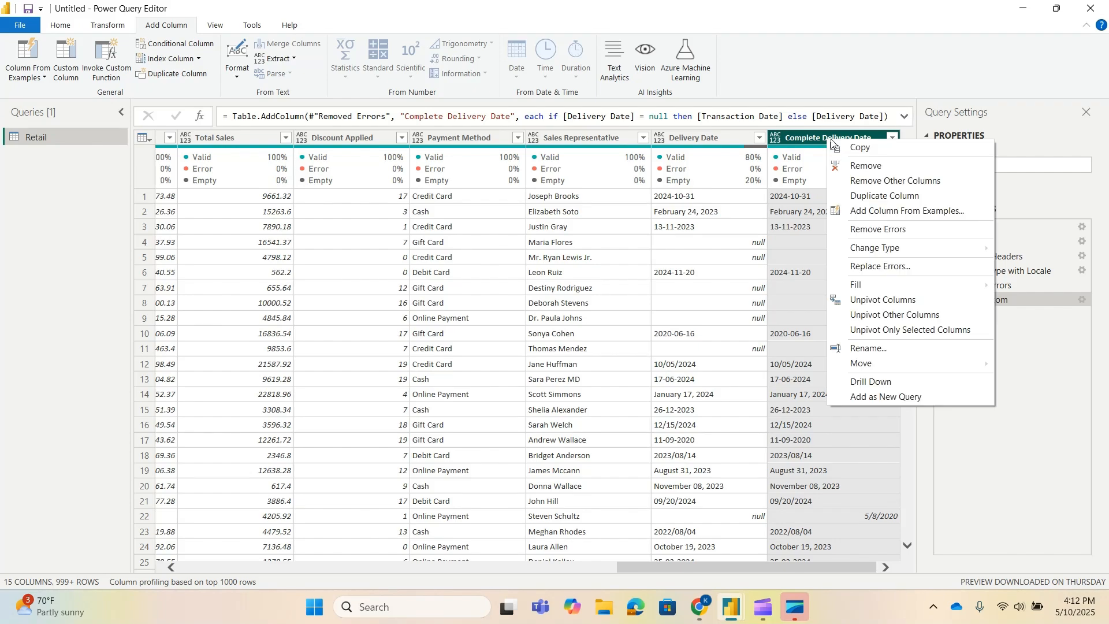
mouse_move(902, 253)
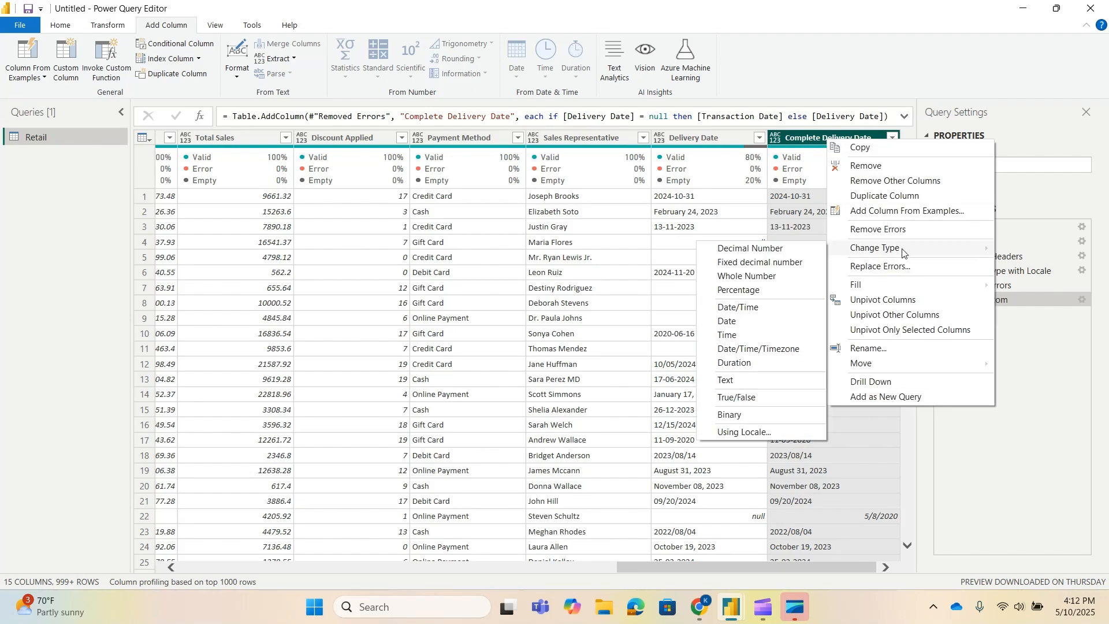
click(760, 434)
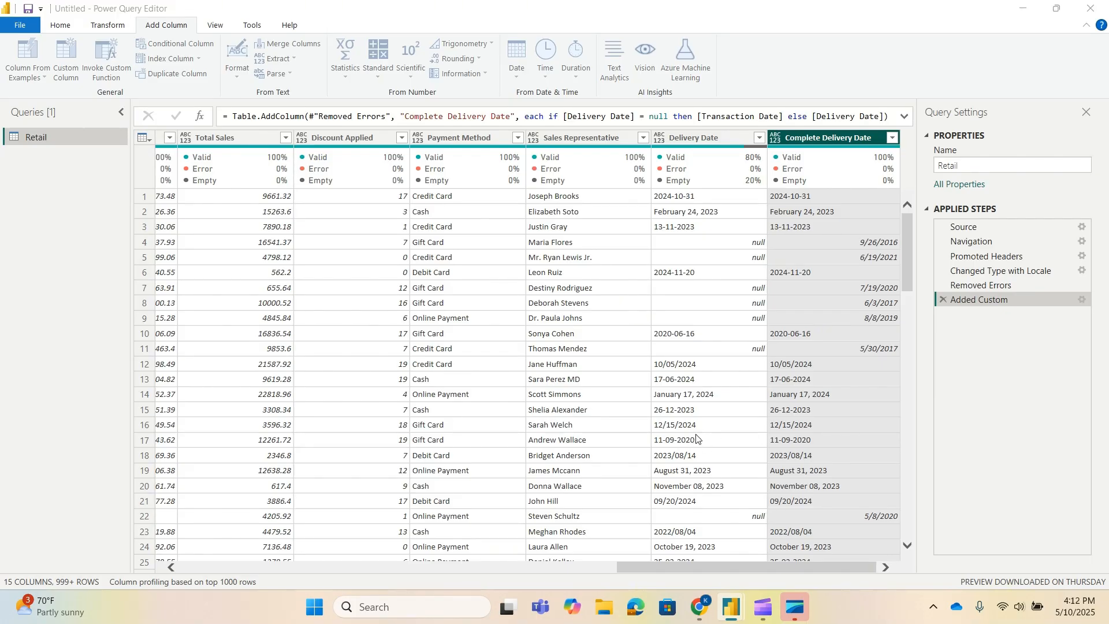
click(481, 288)
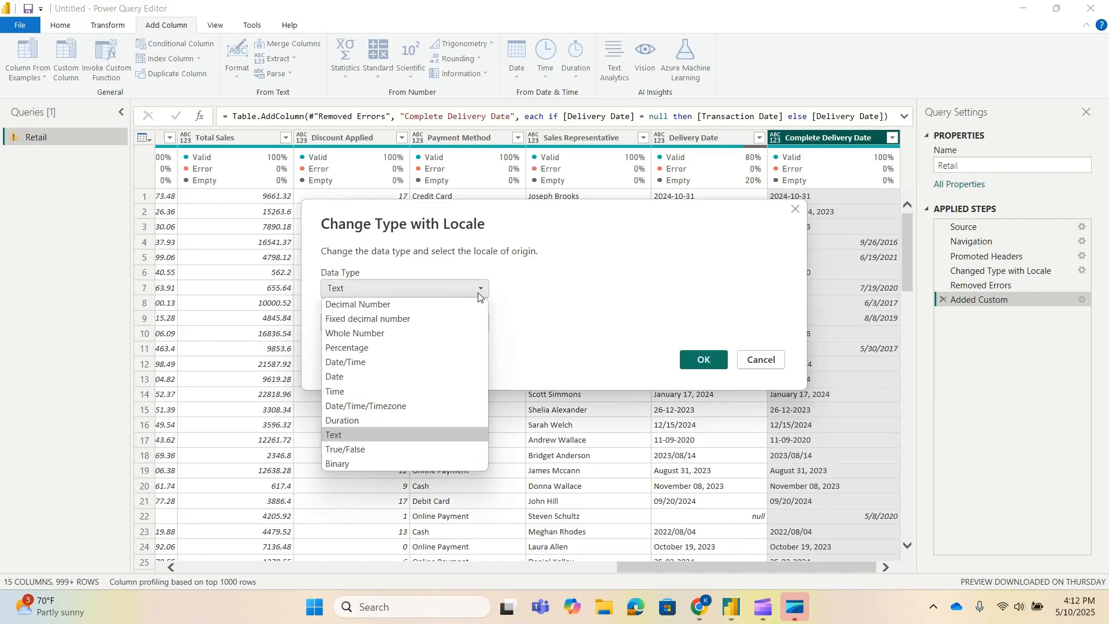
click(420, 376)
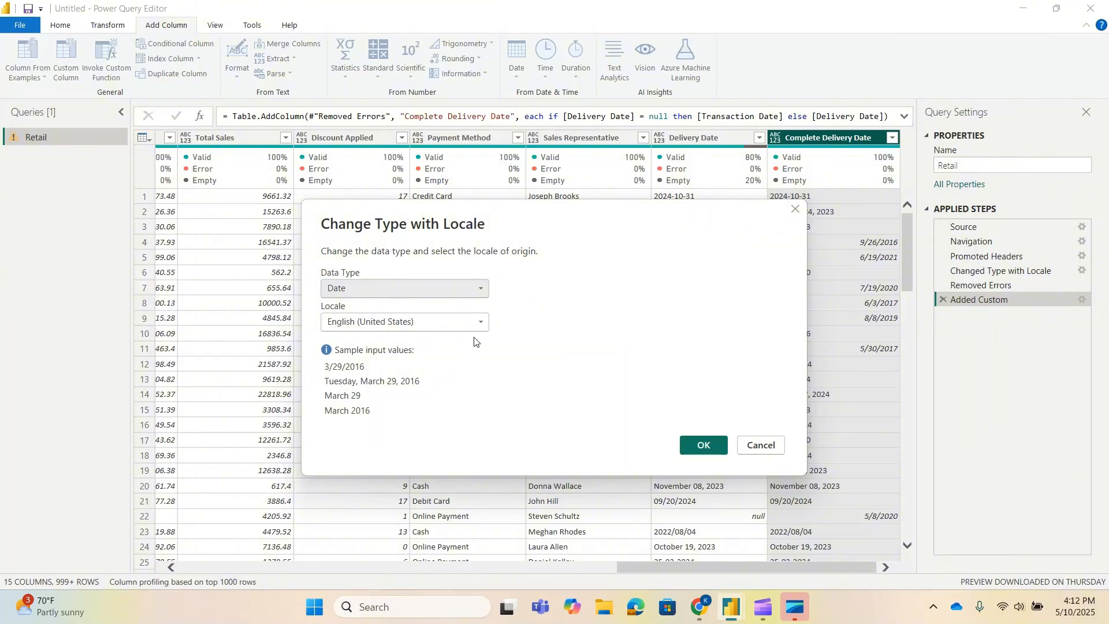
click(482, 321)
click(411, 291)
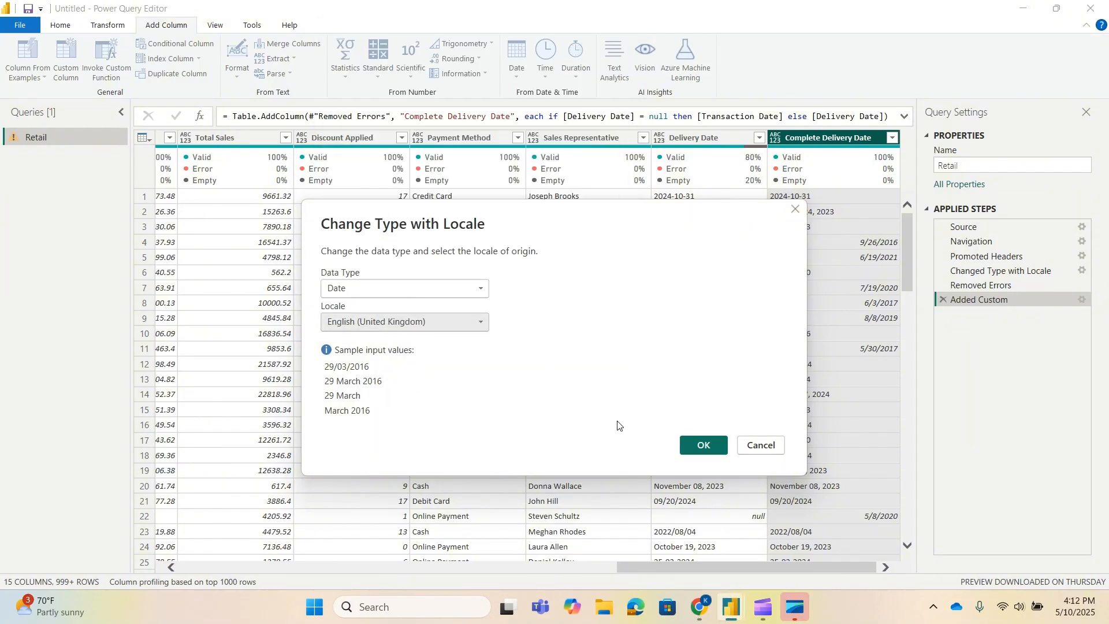
click(708, 444)
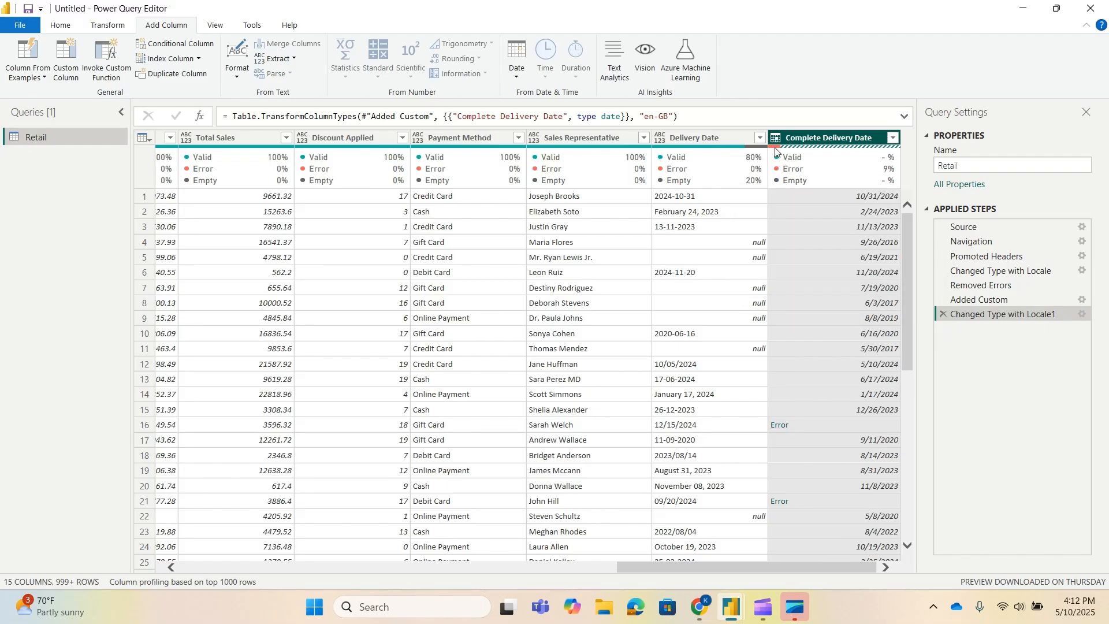
Step: Remove the rows with errors in the Complete Delivery Date column
mouse_move(777, 156)
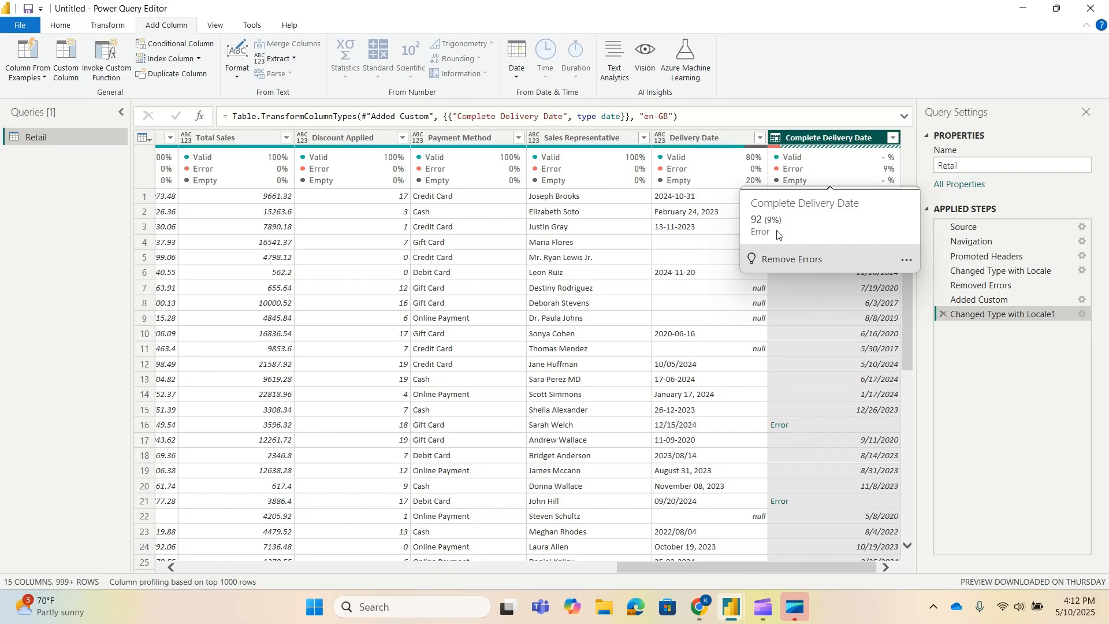
click(780, 261)
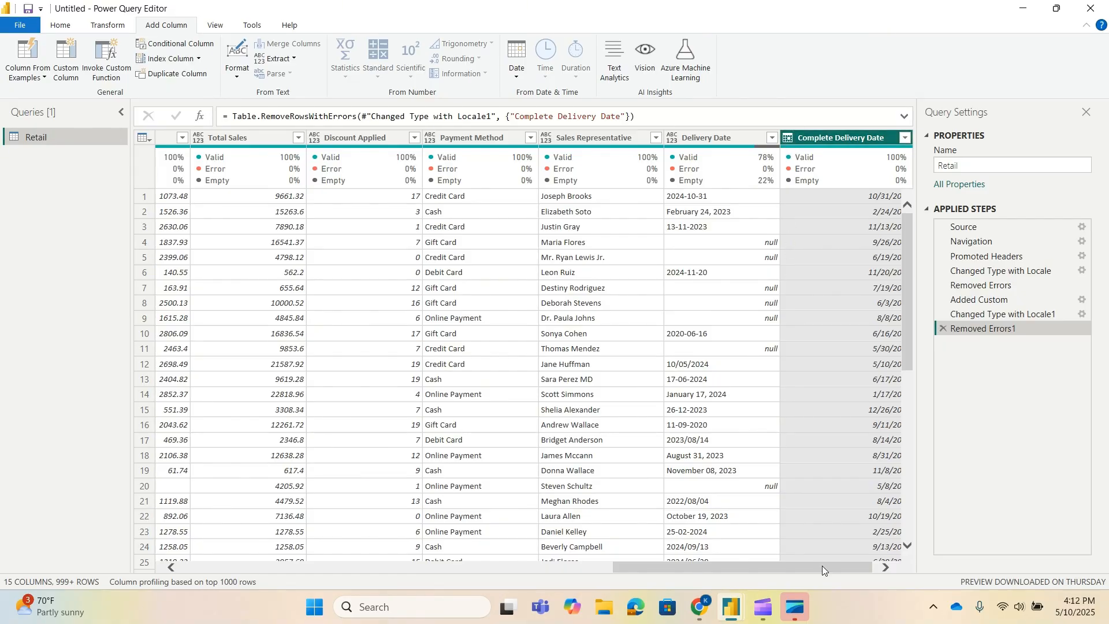
drag(822, 566, 899, 573)
Step: Remove the original Delivery Date column from the Retail query
click(370, 138)
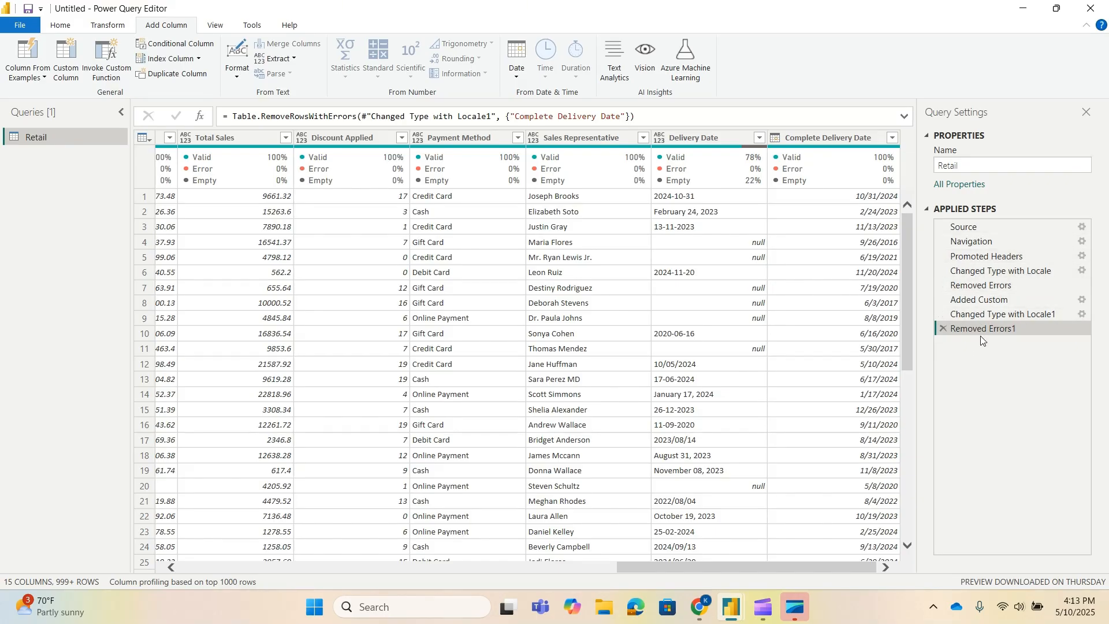
click(714, 138)
right_click(715, 137)
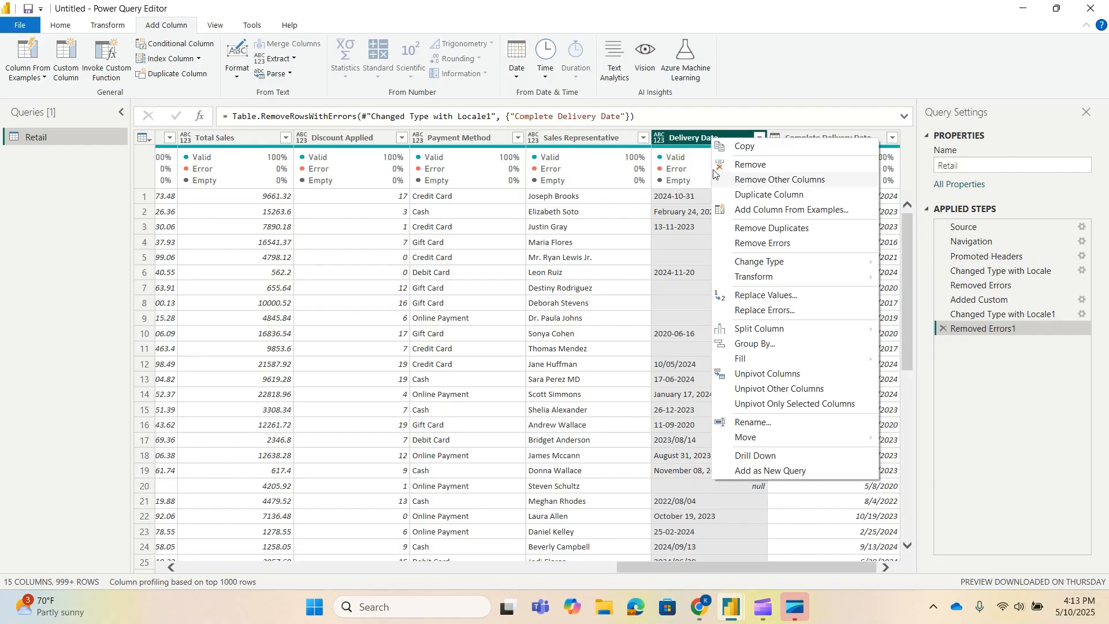
click(753, 165)
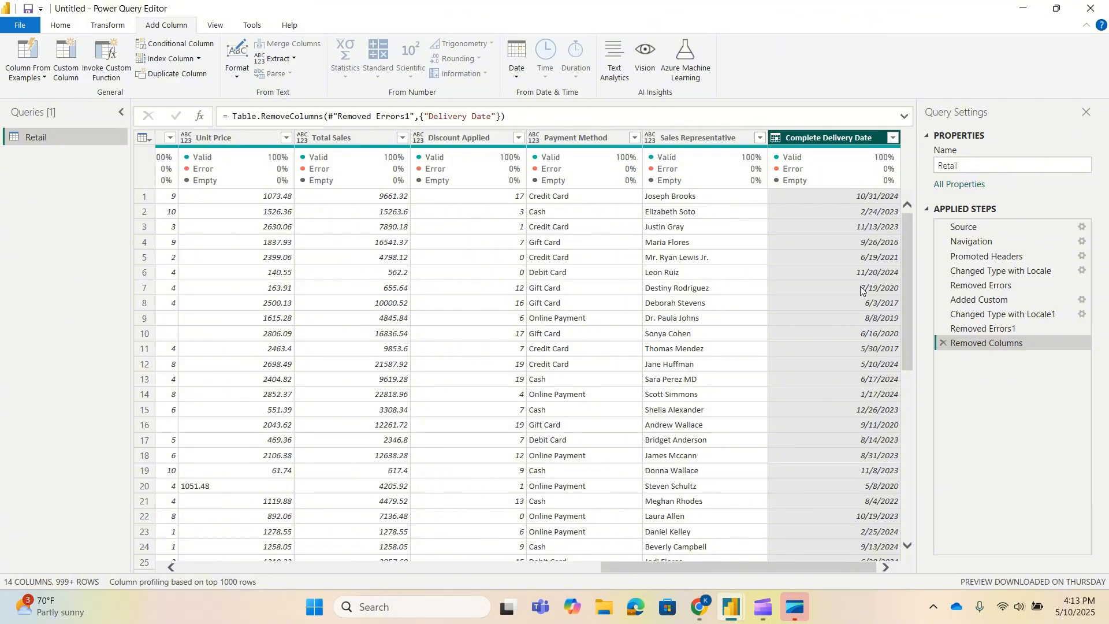
mouse_move(866, 567)
mouse_down()
mouse_move(685, 565)
mouse_move(866, 567)
mouse_up()
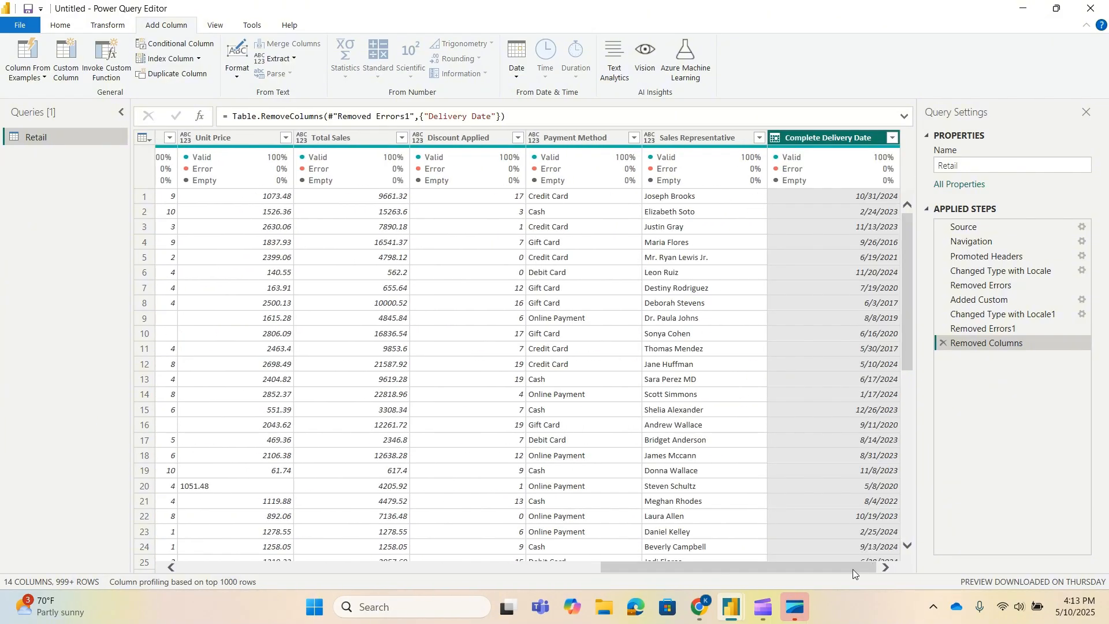
Step: Start a new custom column named Days to Delivery
drag(774, 566, 366, 141)
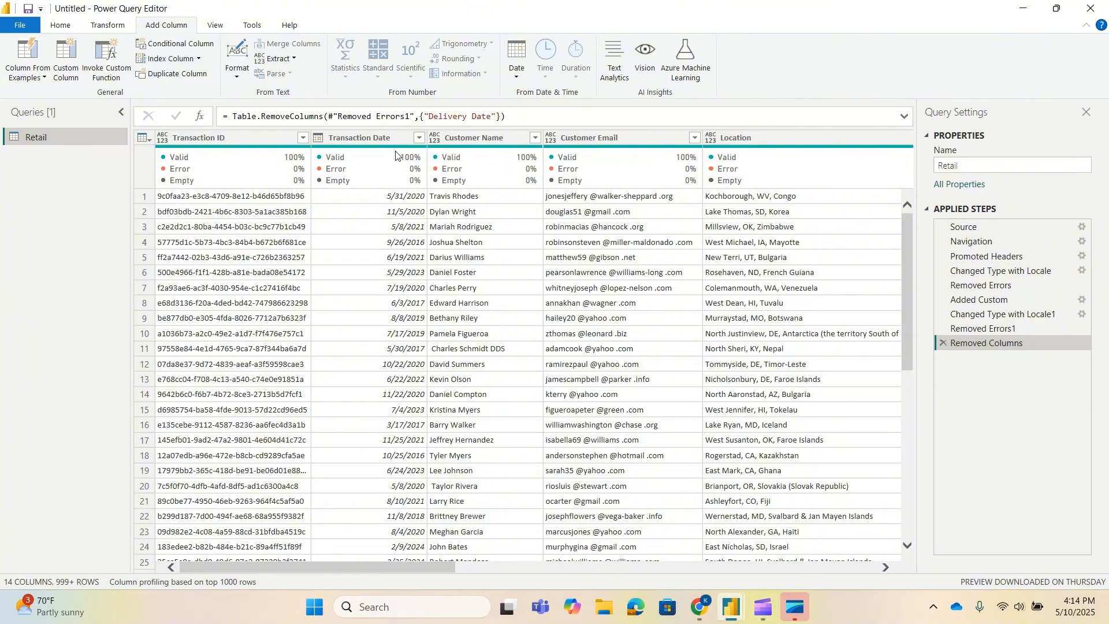
click(381, 142)
click(68, 53)
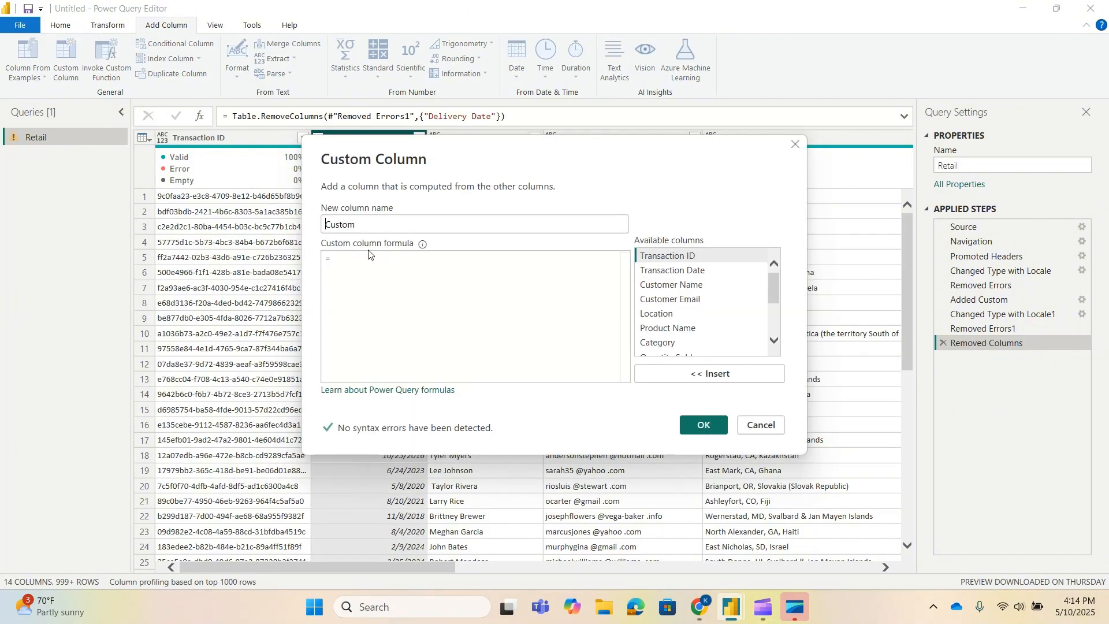
text(Da)
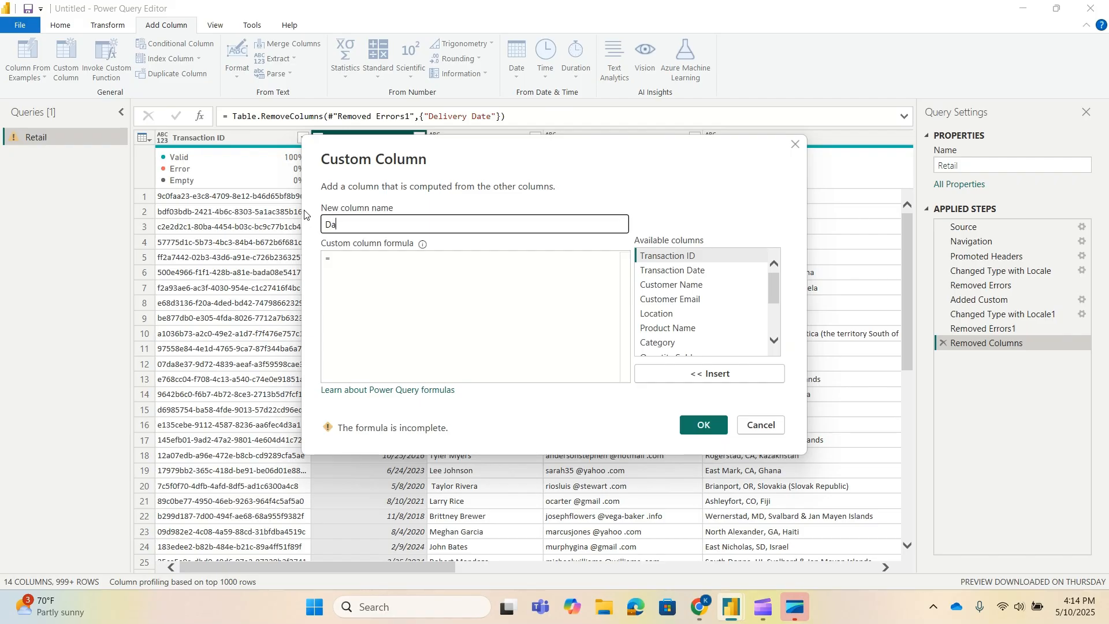
text(ys to Delivery)
Step: Begin the custom column's formula with Duration.Days( and insert [Complete Delivery Date] as the first date
click(383, 257)
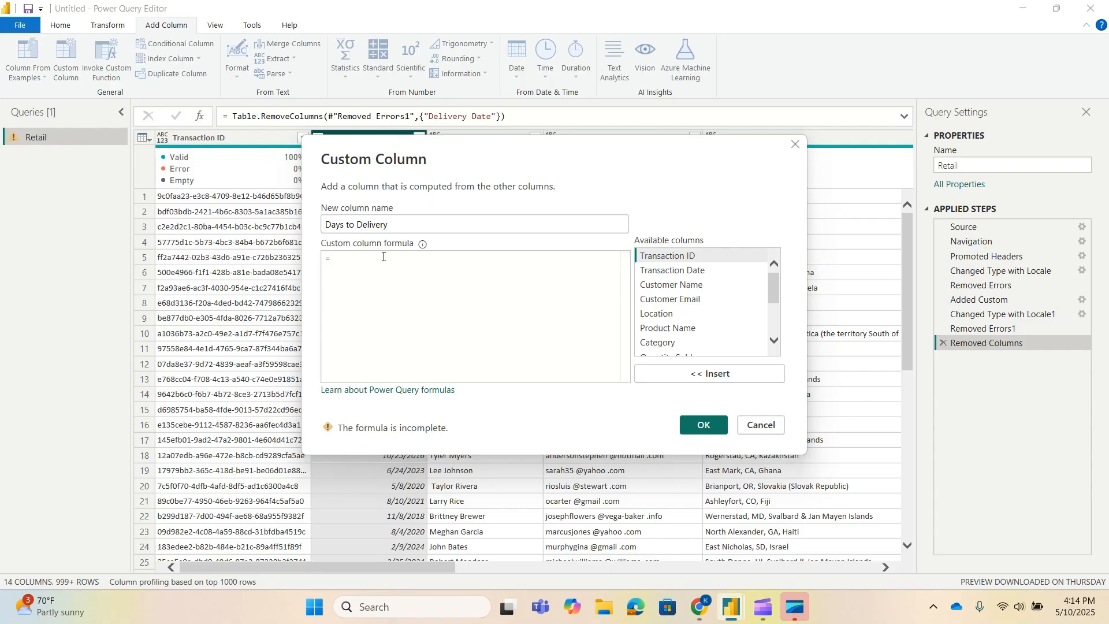
text(Dur)
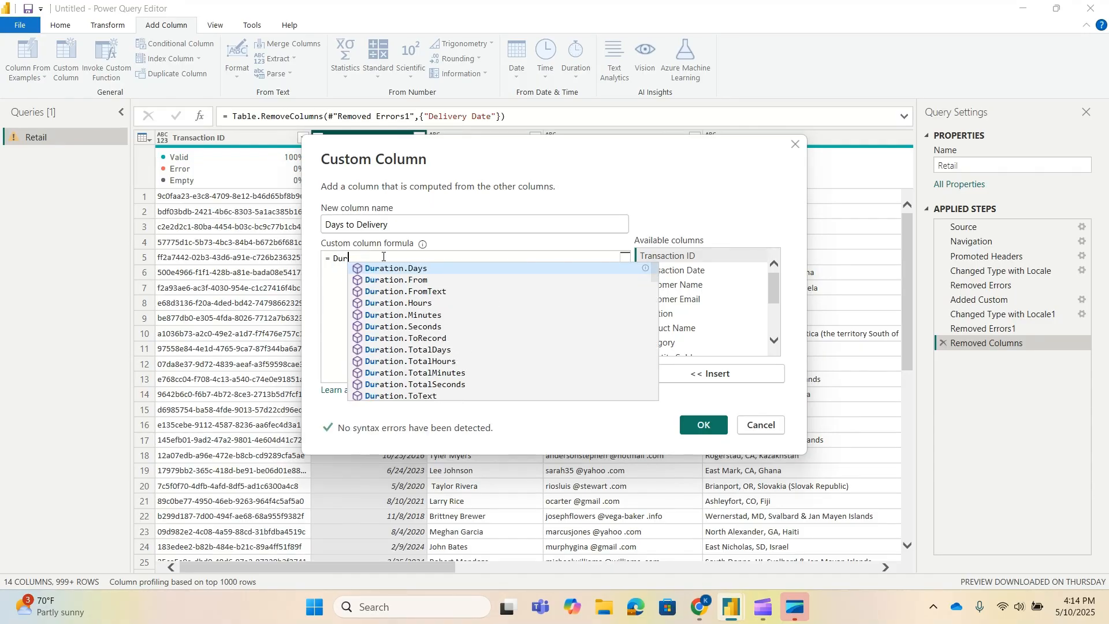
key(Tab)
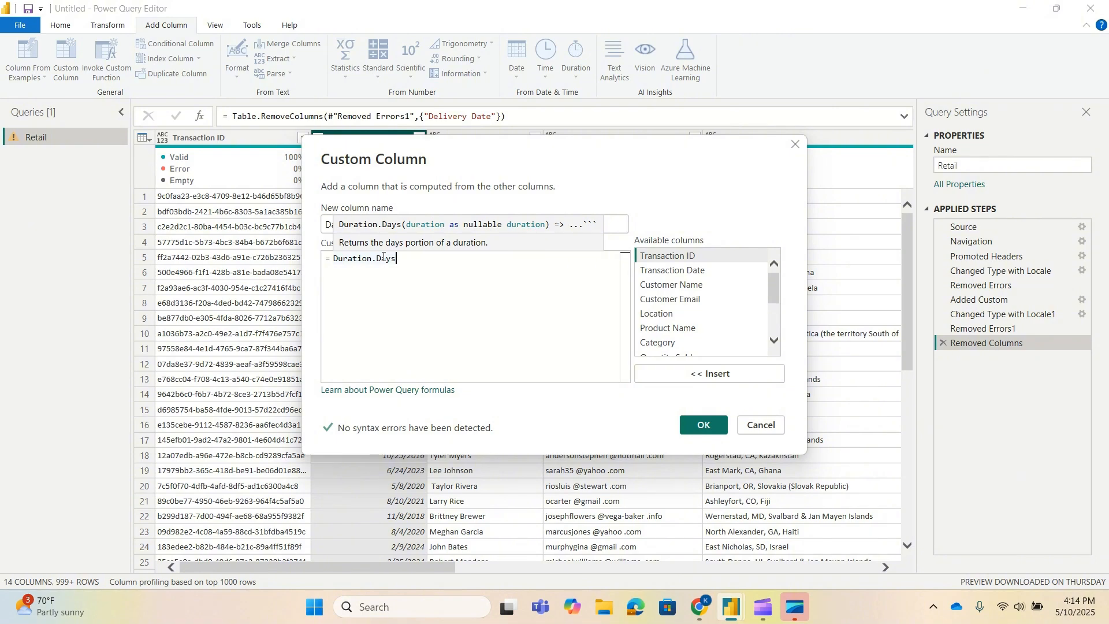
text(()
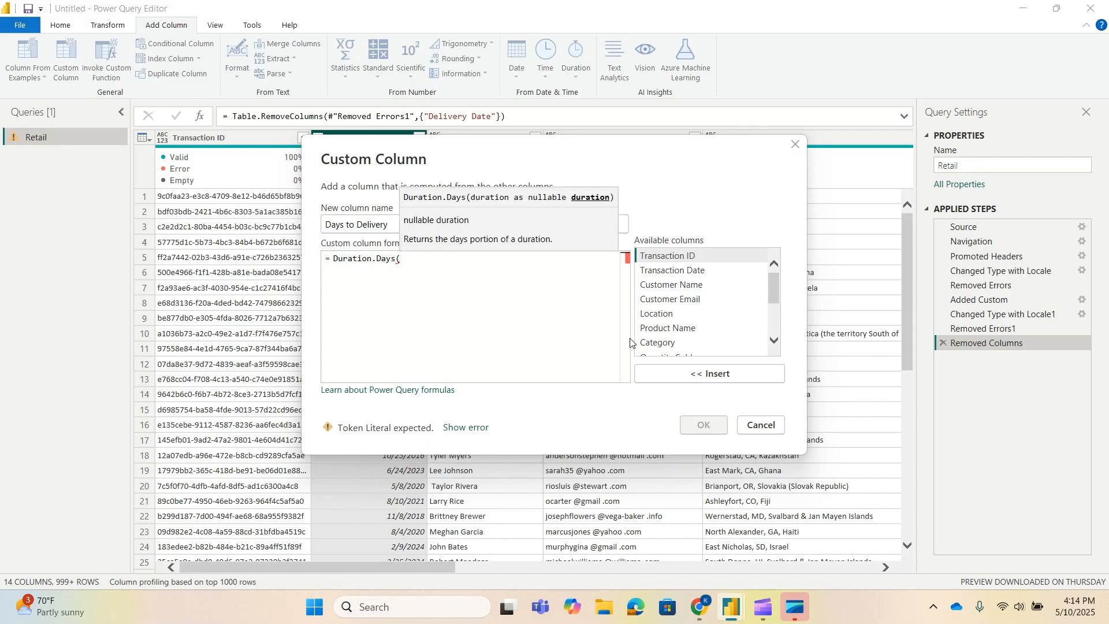
scroll(716, 312, down, 3)
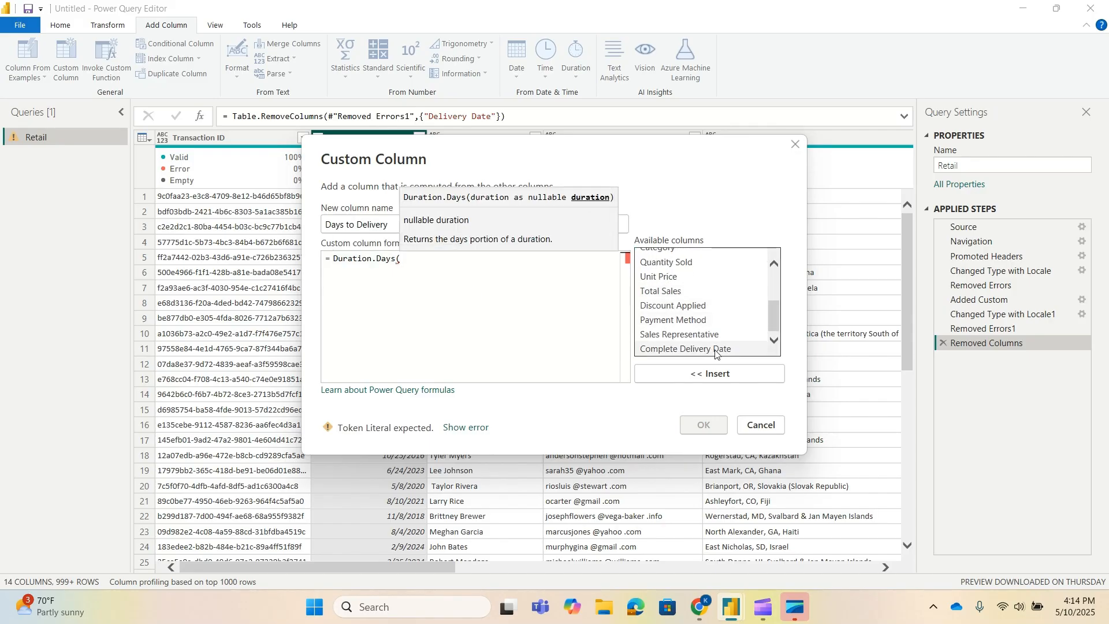
click(715, 349)
click(716, 373)
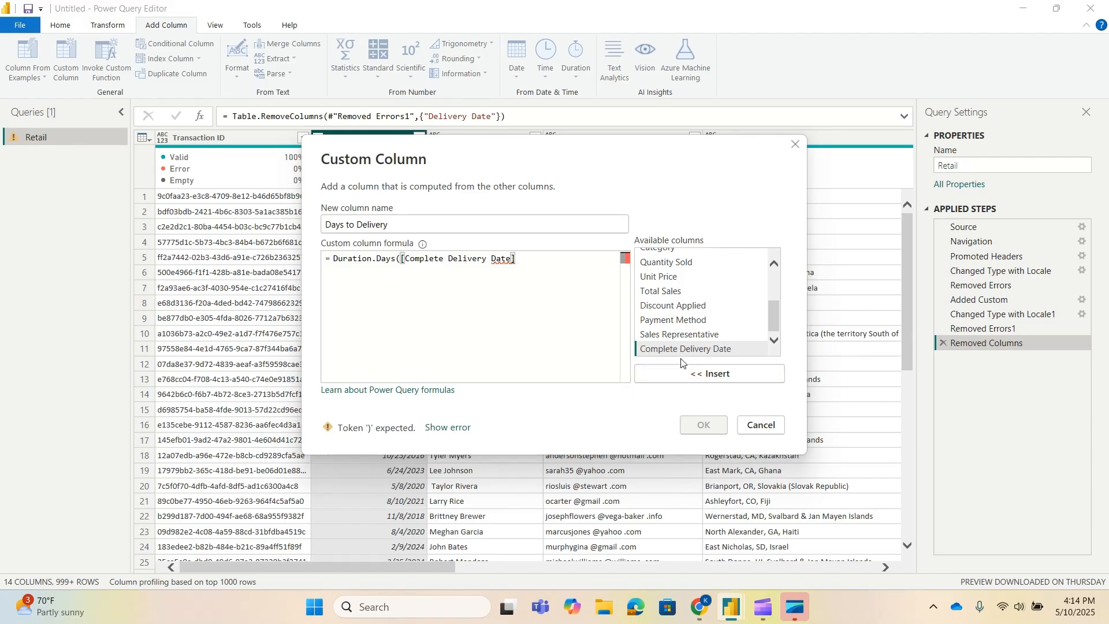
Step: Subtract [Transaction Date] inside the Duration.Days formula, close the parenthesis, and create the column
text(-)
scroll(681, 300, up, 3)
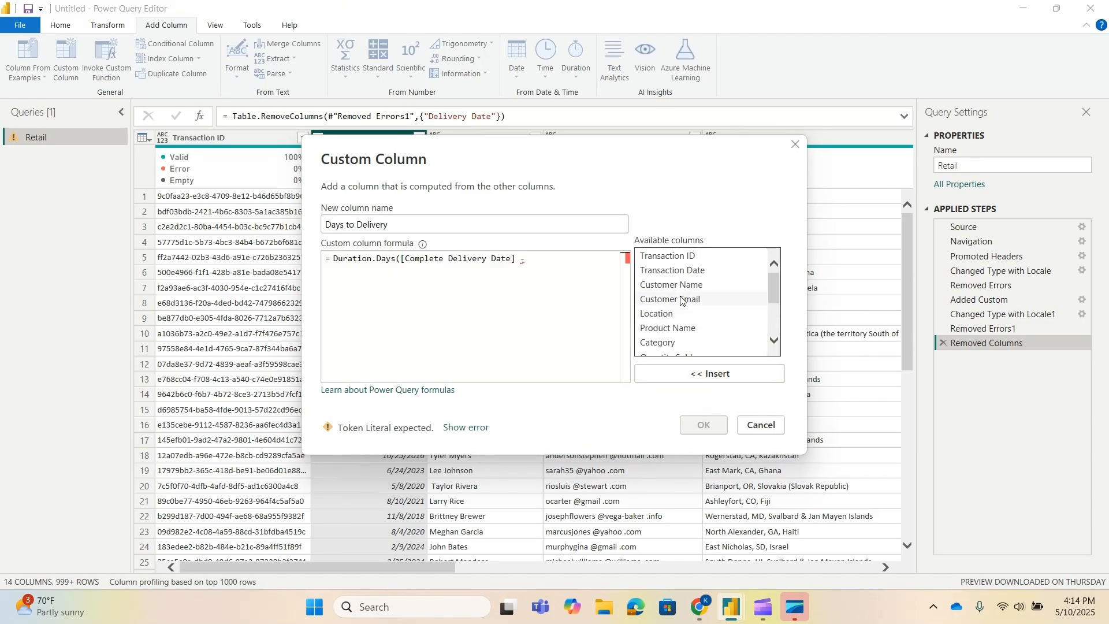
click(687, 270)
click(718, 374)
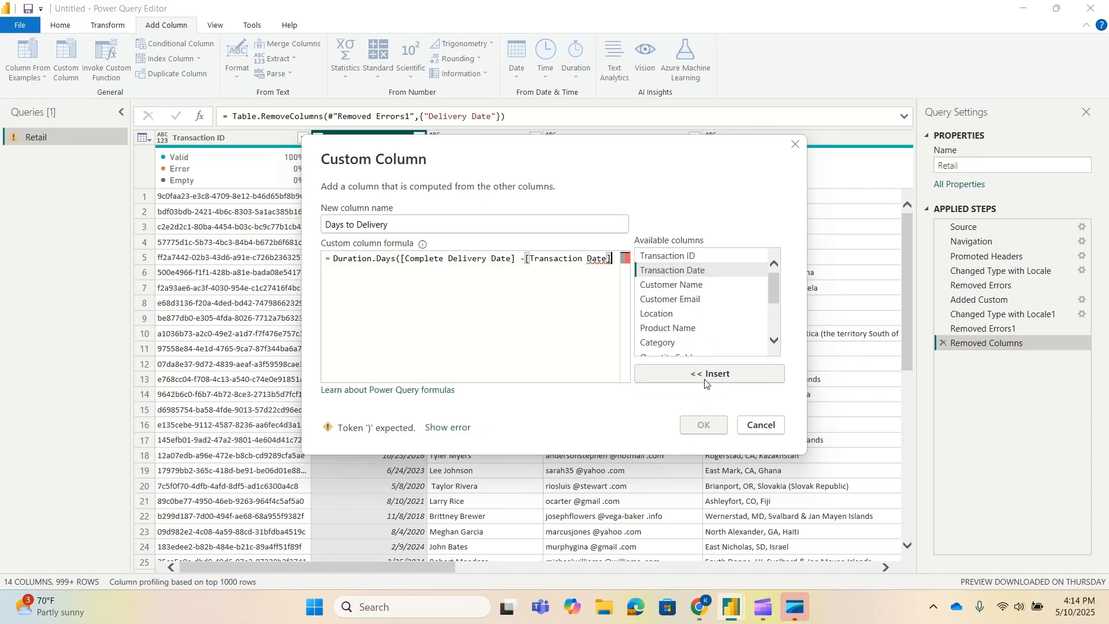
text())
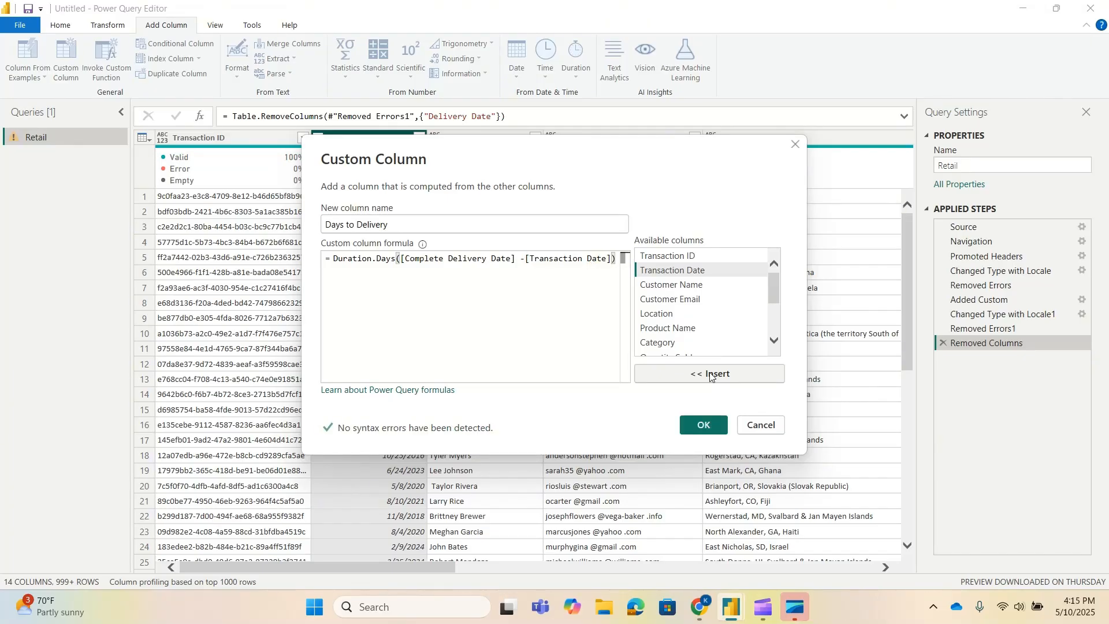
click(705, 428)
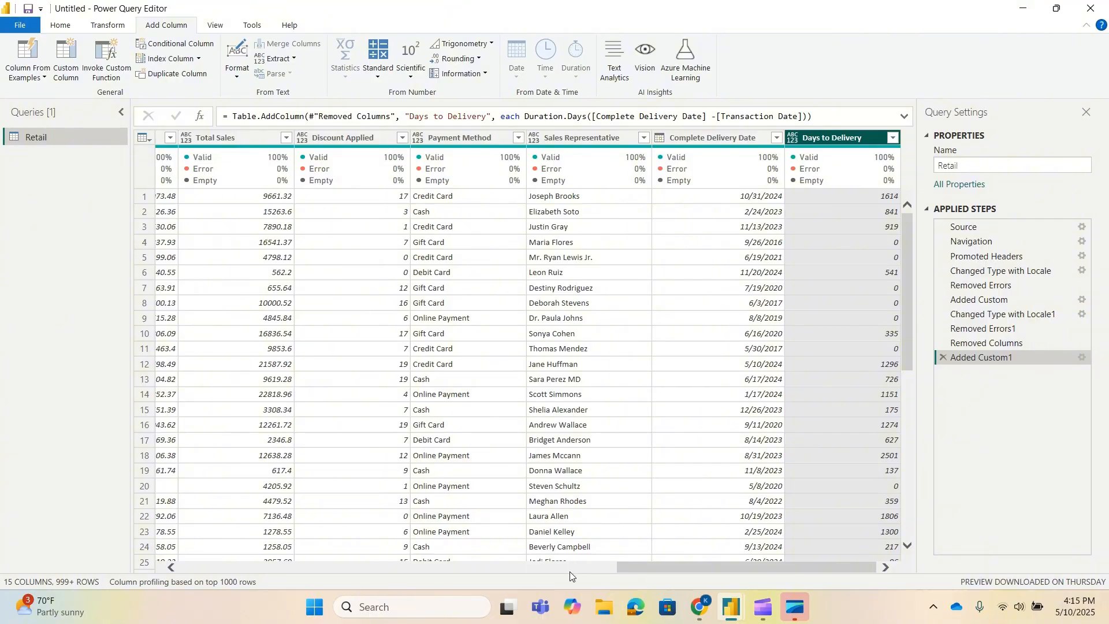
Step: Filter the Days to Delivery column to show only the negative values, from -266 to -6
mouse_move(889, 179)
click(893, 139)
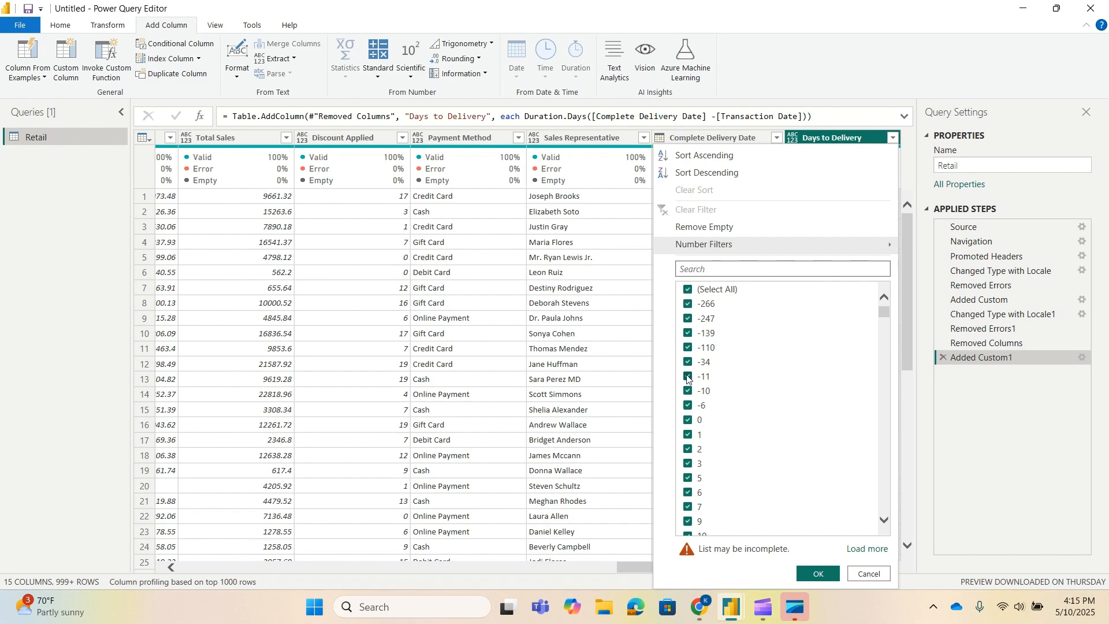
click(689, 290)
click(689, 305)
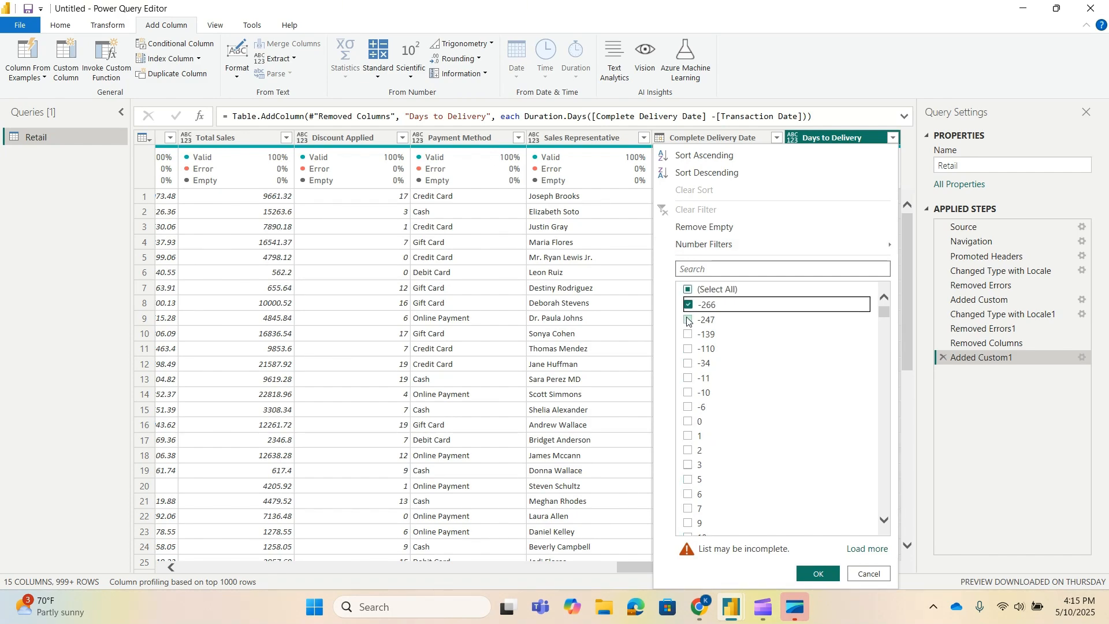
click(688, 319)
click(687, 334)
click(818, 574)
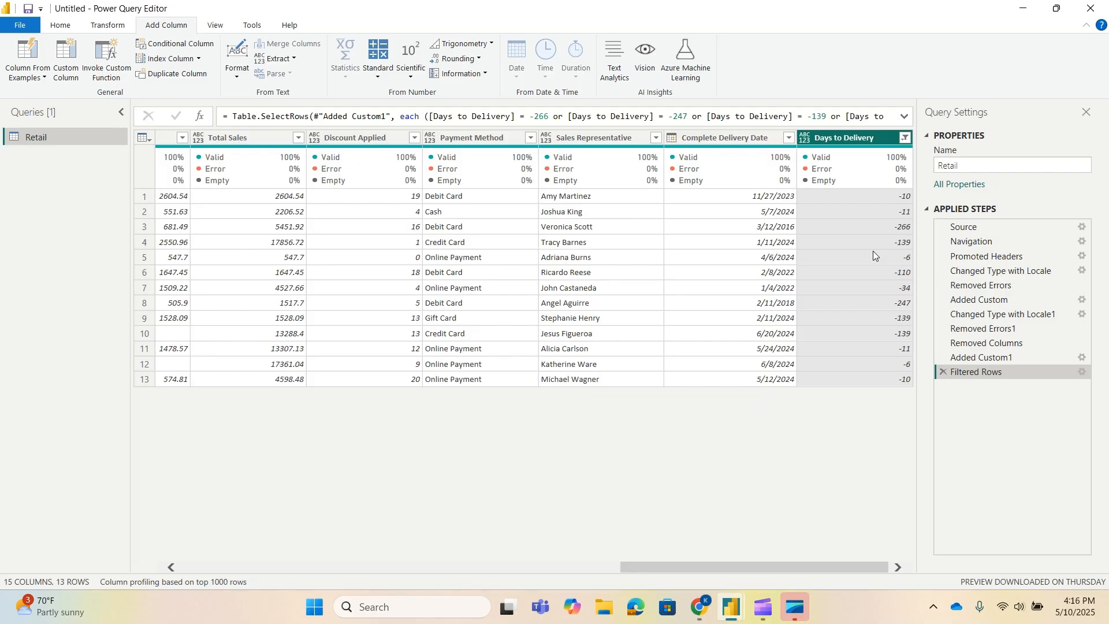
Step: Clear the filter on the Days to Delivery column
click(904, 139)
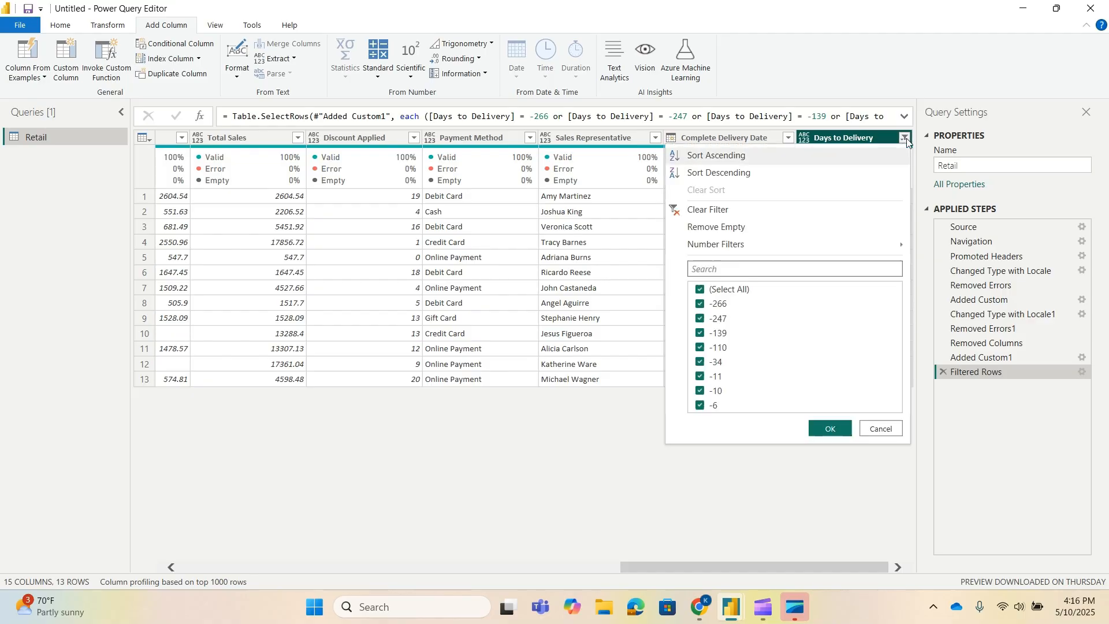
click(700, 291)
click(703, 211)
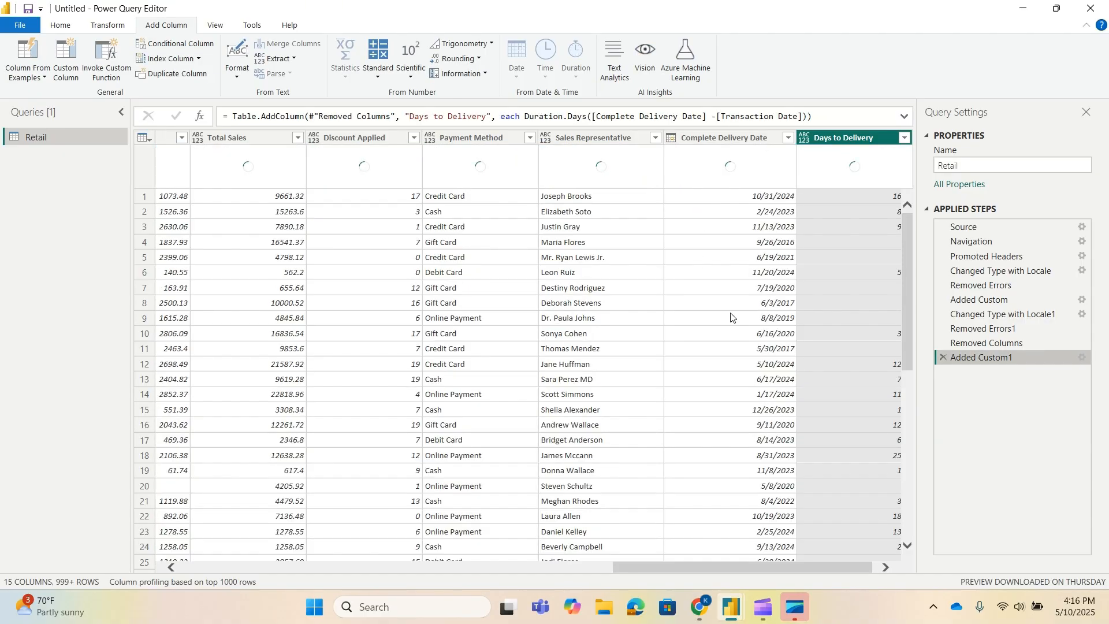
Step: Filter out the negative Days to Delivery values -266, -247, -139, -110, -34, -11, -10 and -6
click(905, 139)
click(688, 304)
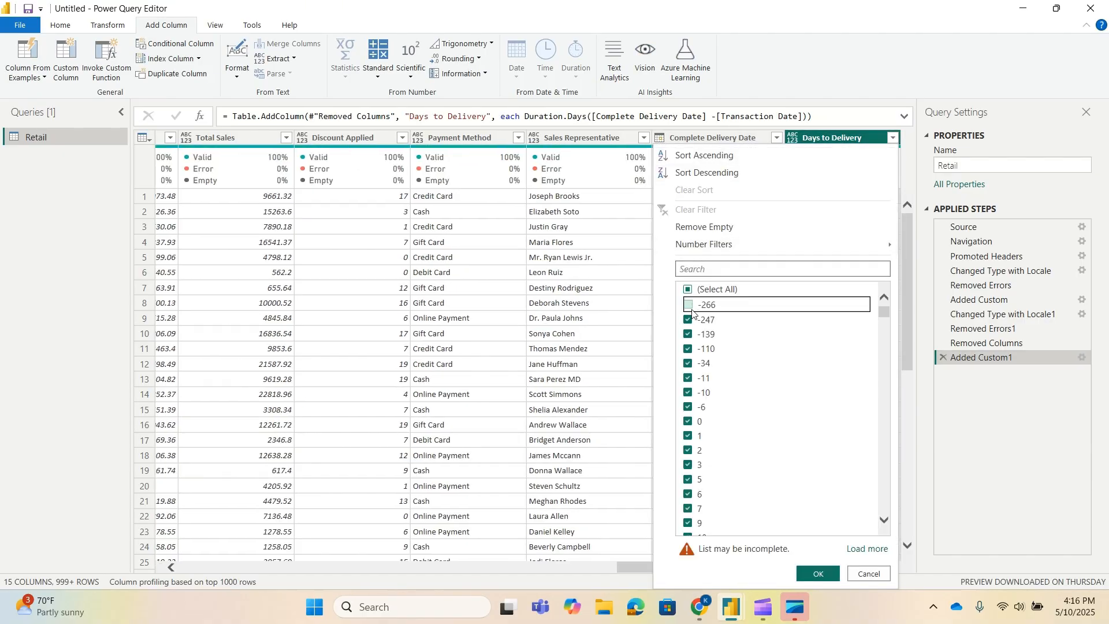
click(688, 319)
click(688, 333)
click(688, 348)
click(688, 362)
click(687, 379)
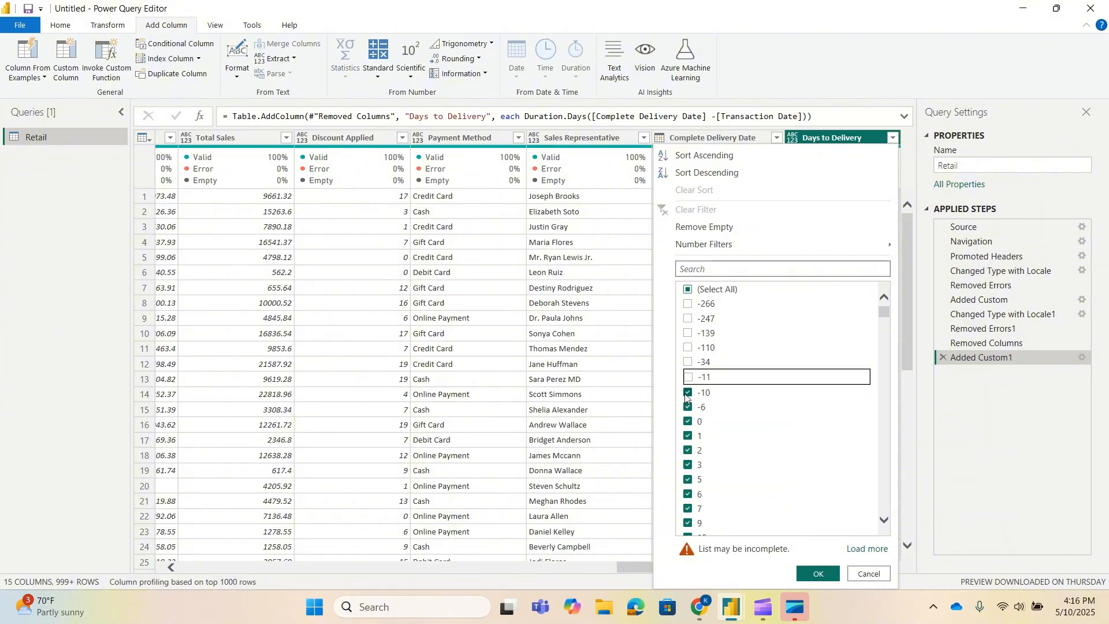
click(688, 392)
click(687, 406)
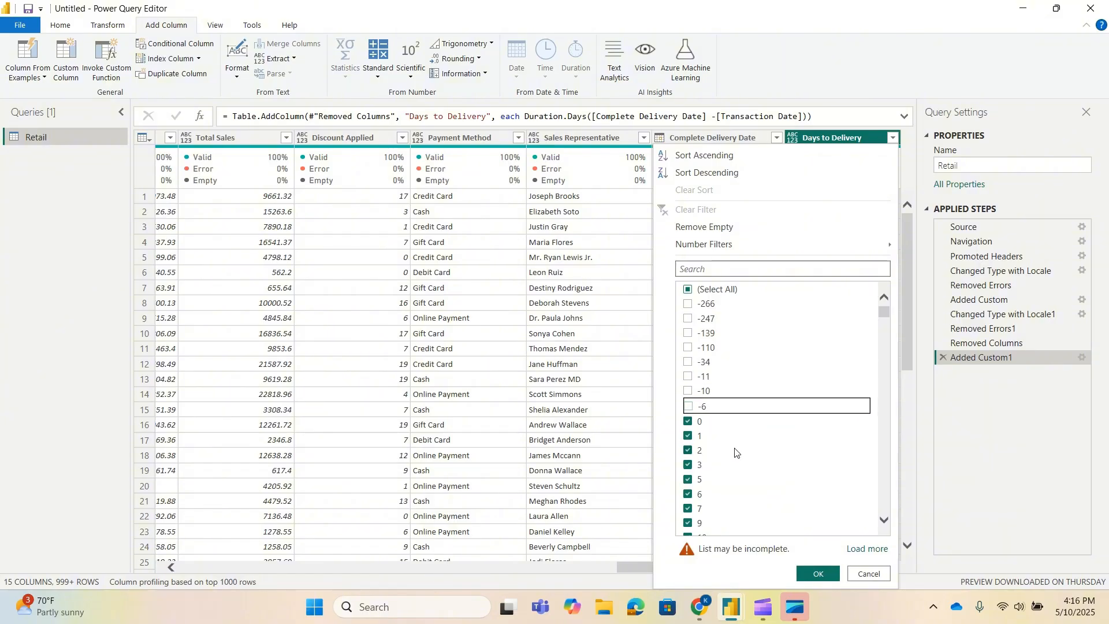
click(818, 574)
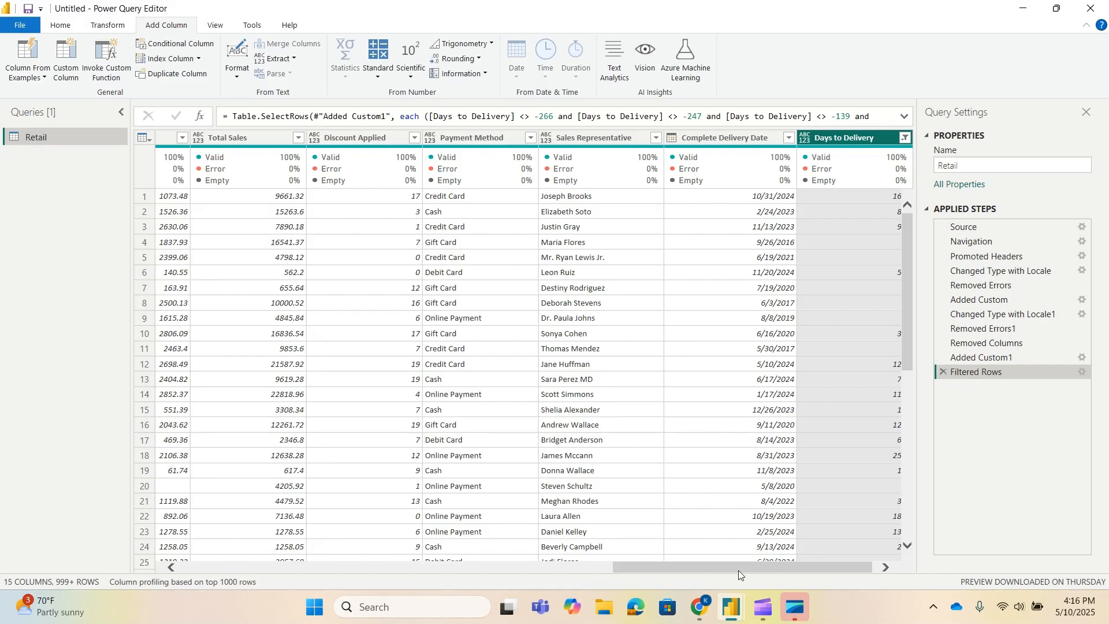
Step: Select the Transaction Date column
drag(671, 569, 187, 567)
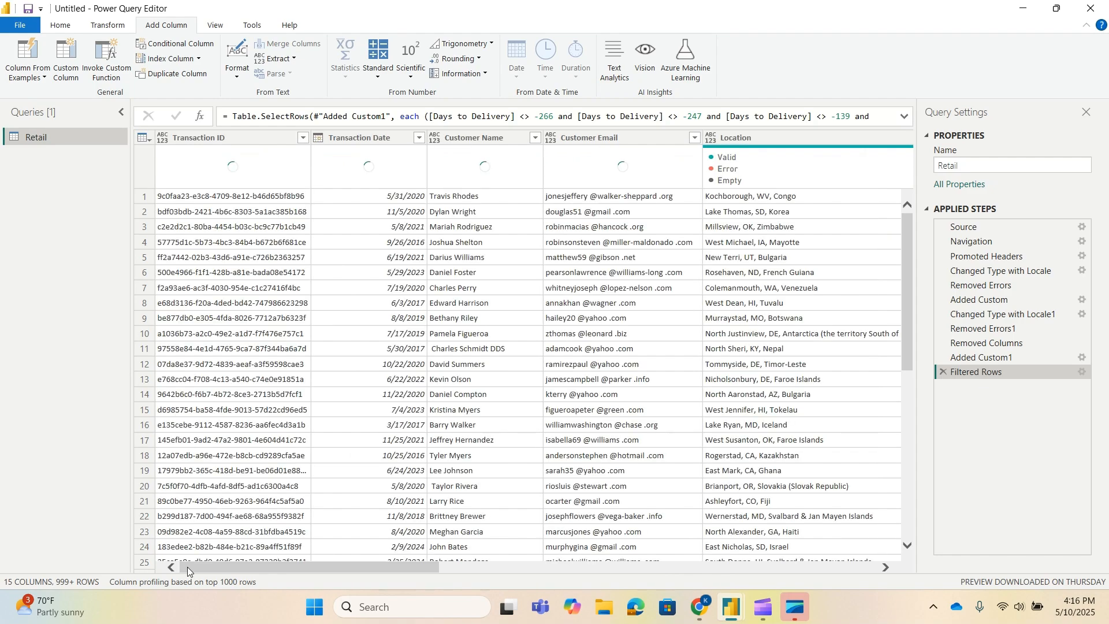
click(371, 141)
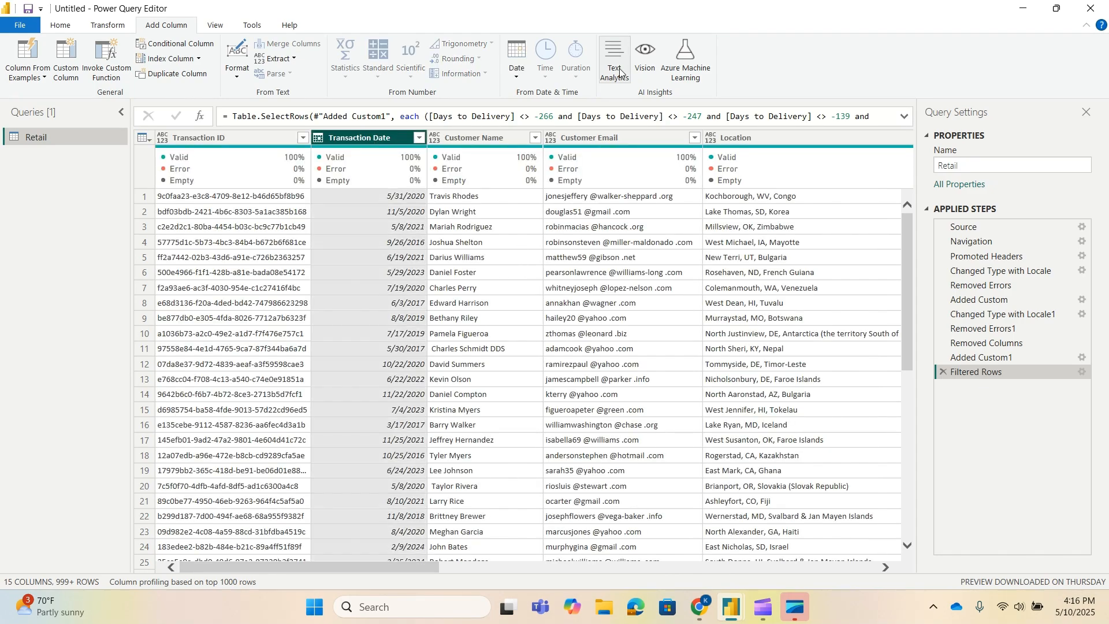
Step: Add a column with the name of the month extracted from Transaction Date
click(517, 75)
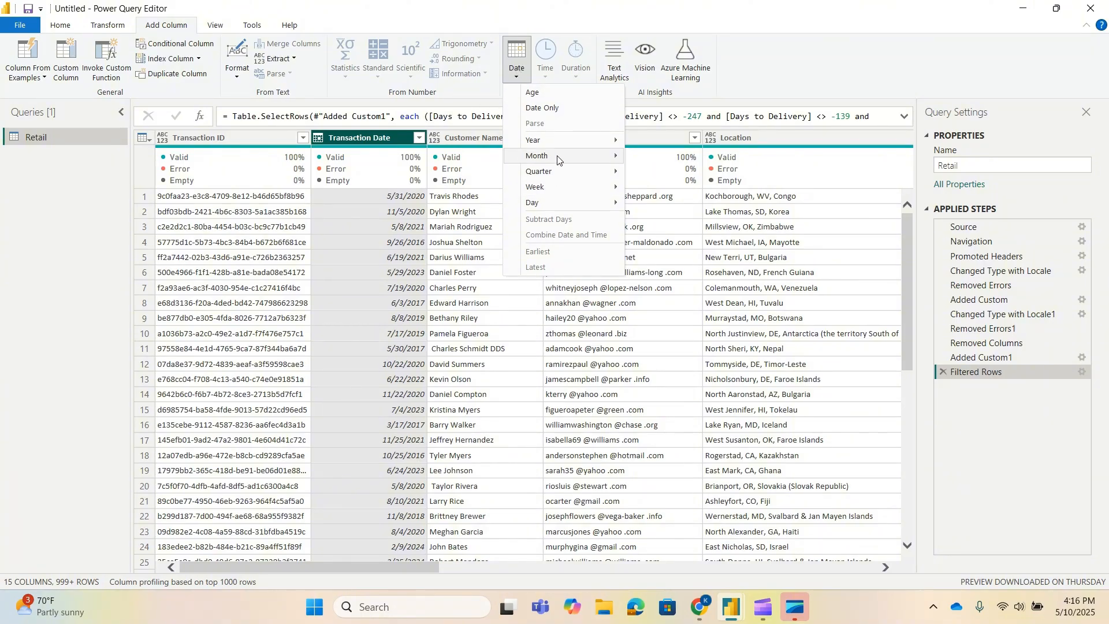
mouse_move(572, 144)
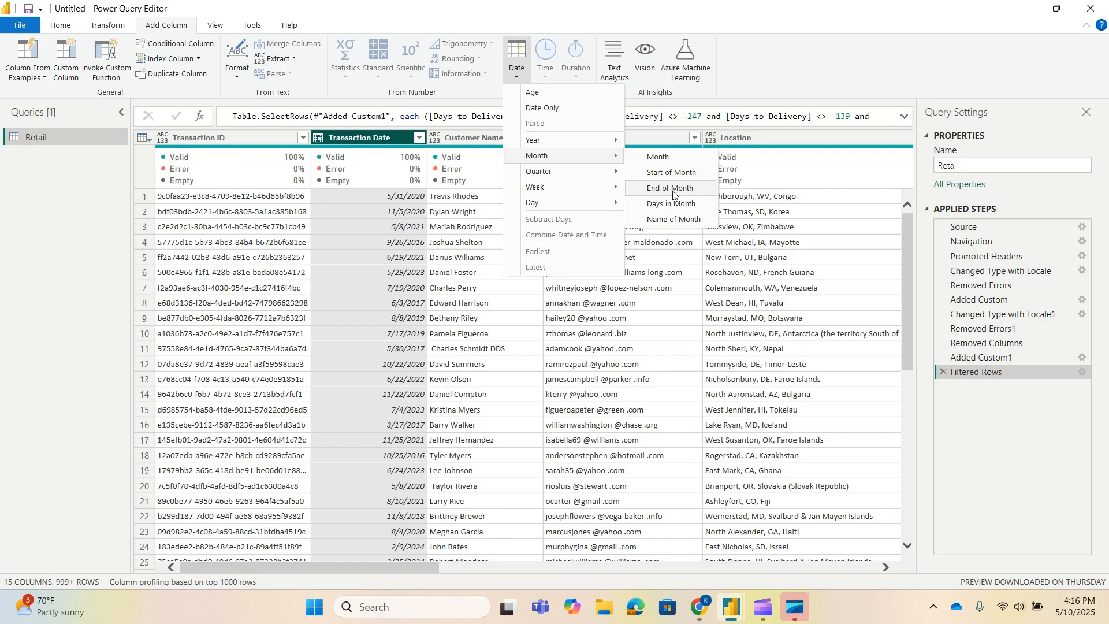
click(676, 219)
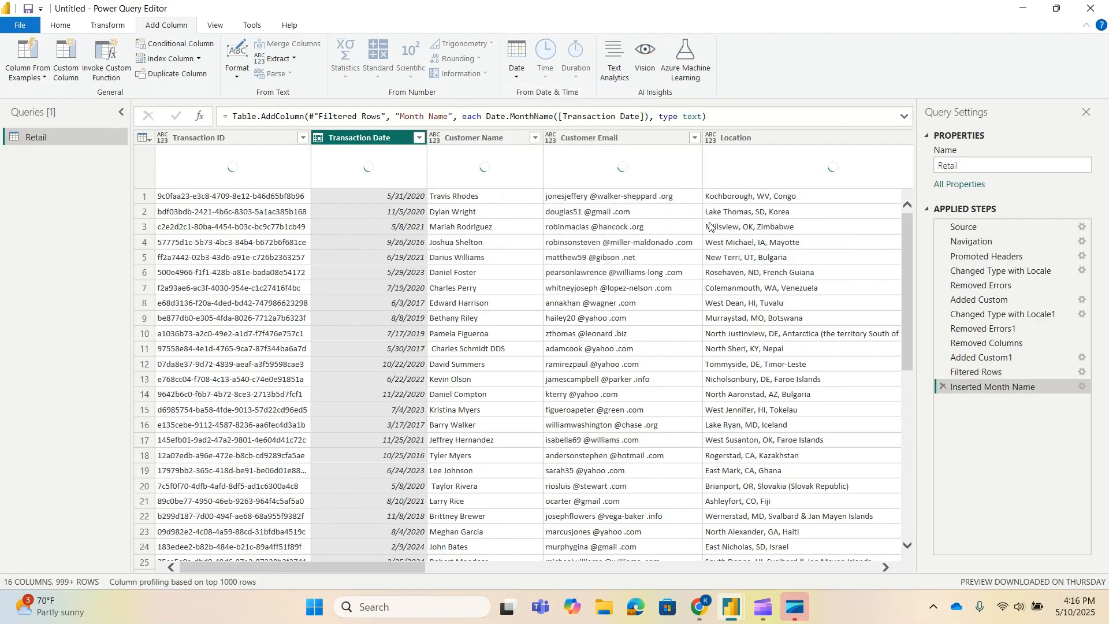
drag(400, 567, 889, 587)
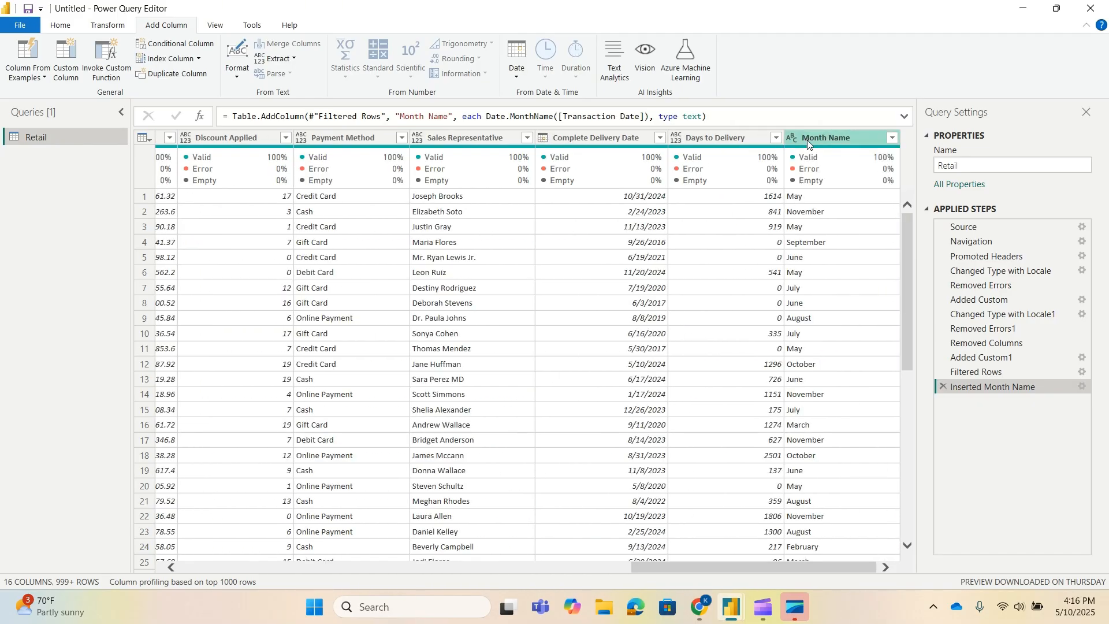
Step: Add a column with the month number extracted from Transaction Date
drag(816, 566, 322, 567)
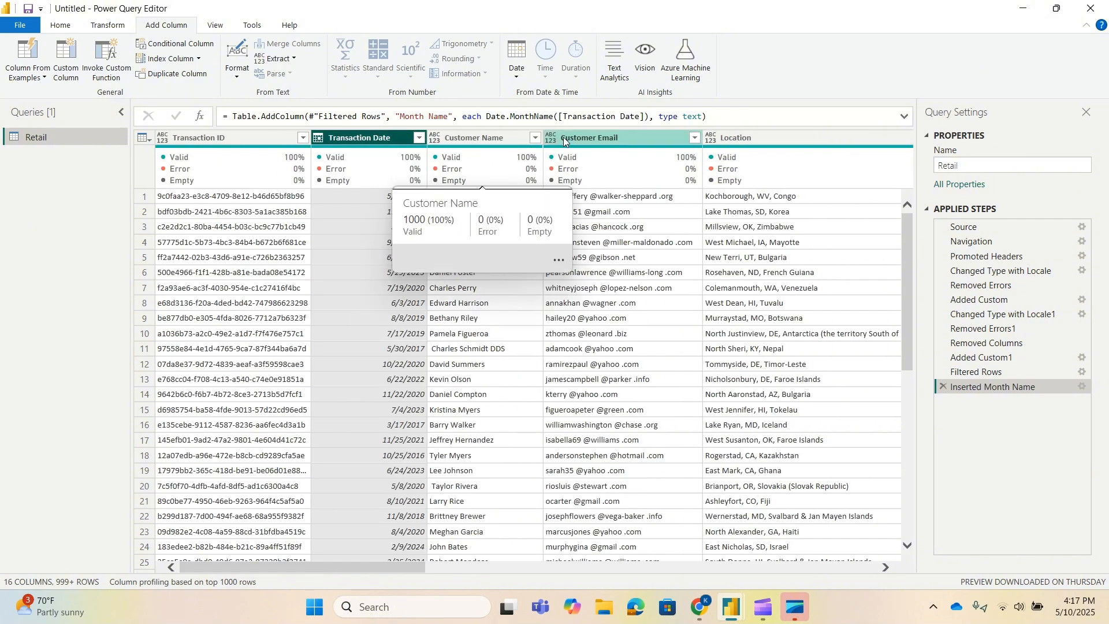
click(511, 79)
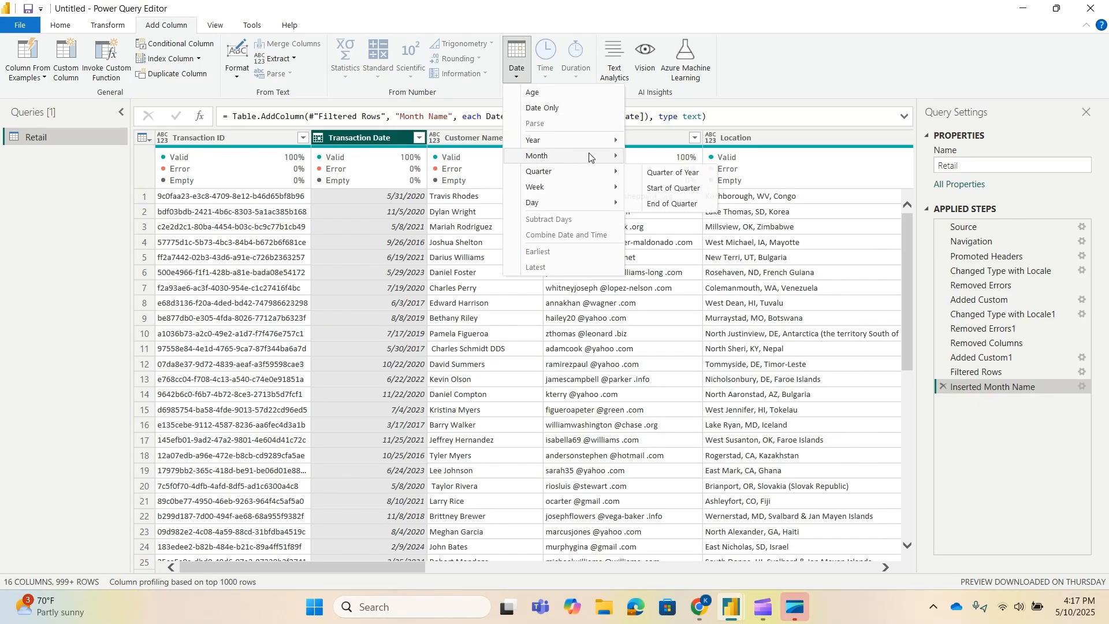
click(699, 162)
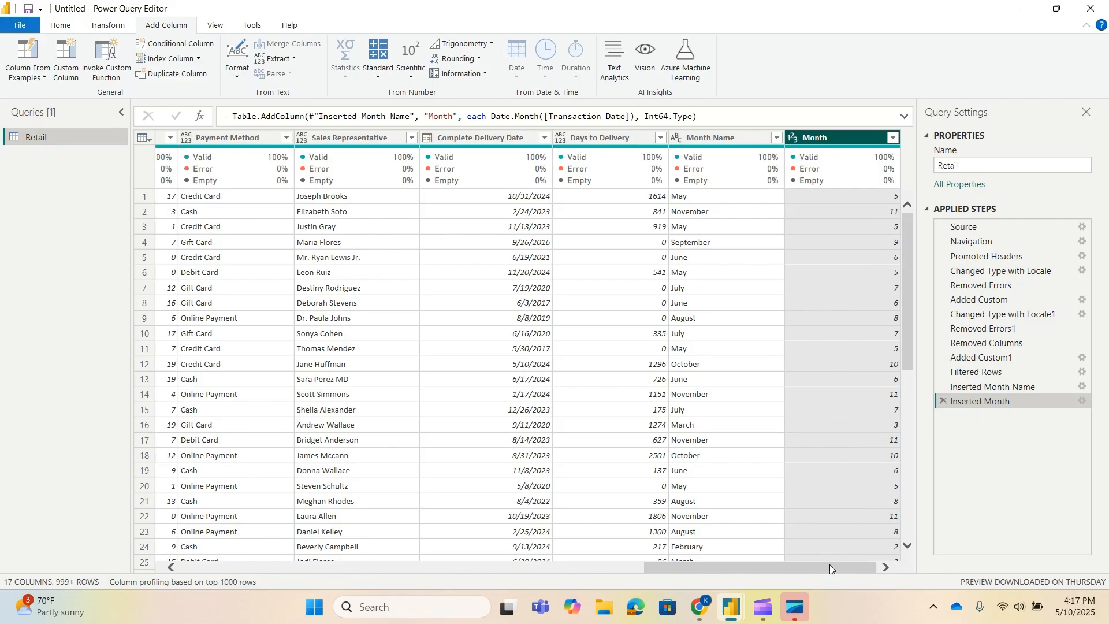
Step: Add a column with the name of the day extracted from Transaction Date
drag(830, 568, 334, 566)
click(360, 137)
click(516, 61)
mouse_move(580, 203)
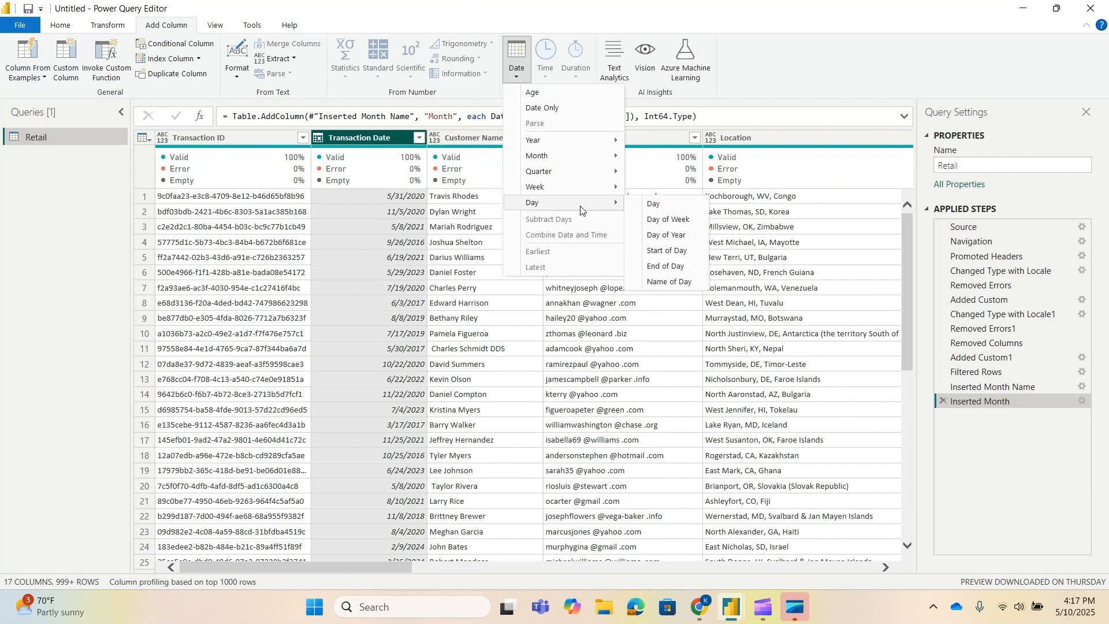
click(679, 287)
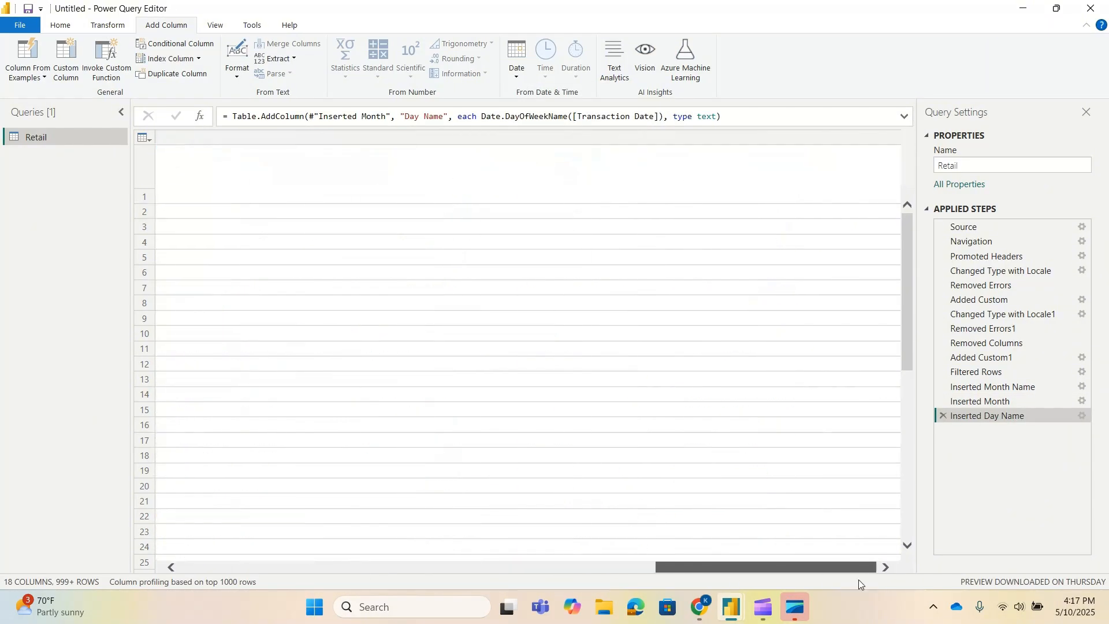
Step: Add a column with the day-of-week number extracted from Transaction Date
drag(858, 580, 868, 579)
drag(804, 565, 374, 578)
click(390, 139)
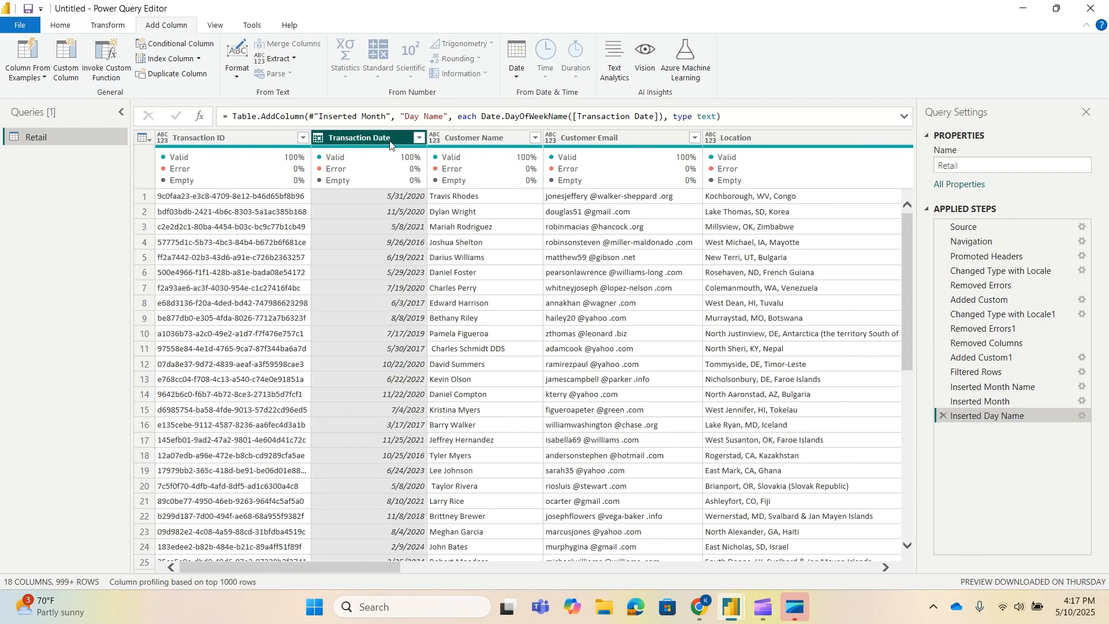
click(521, 78)
mouse_move(560, 203)
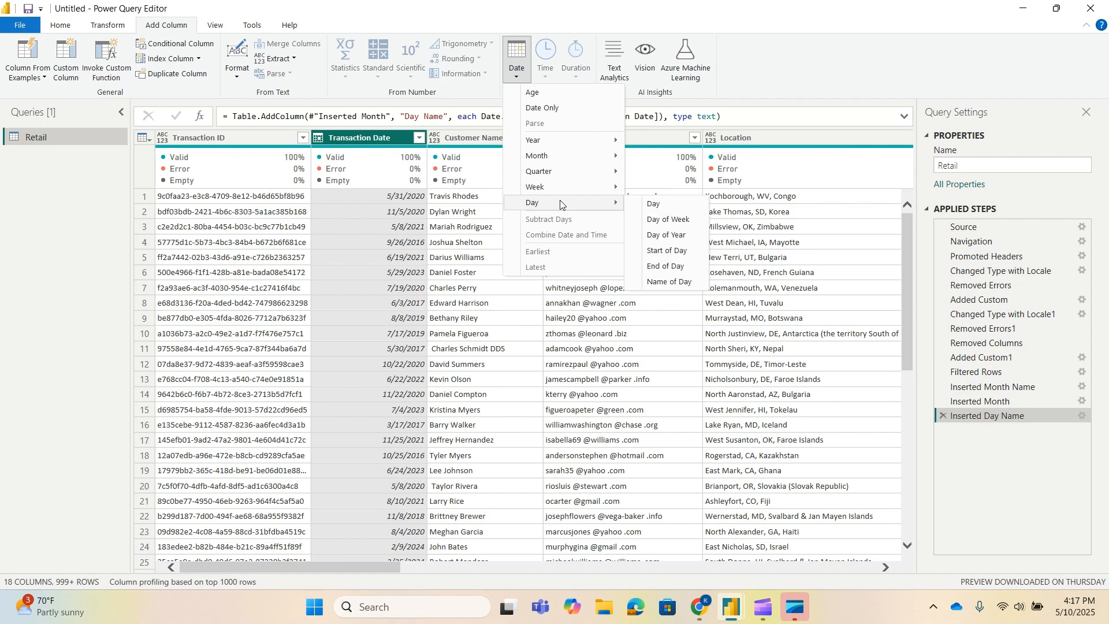
click(687, 225)
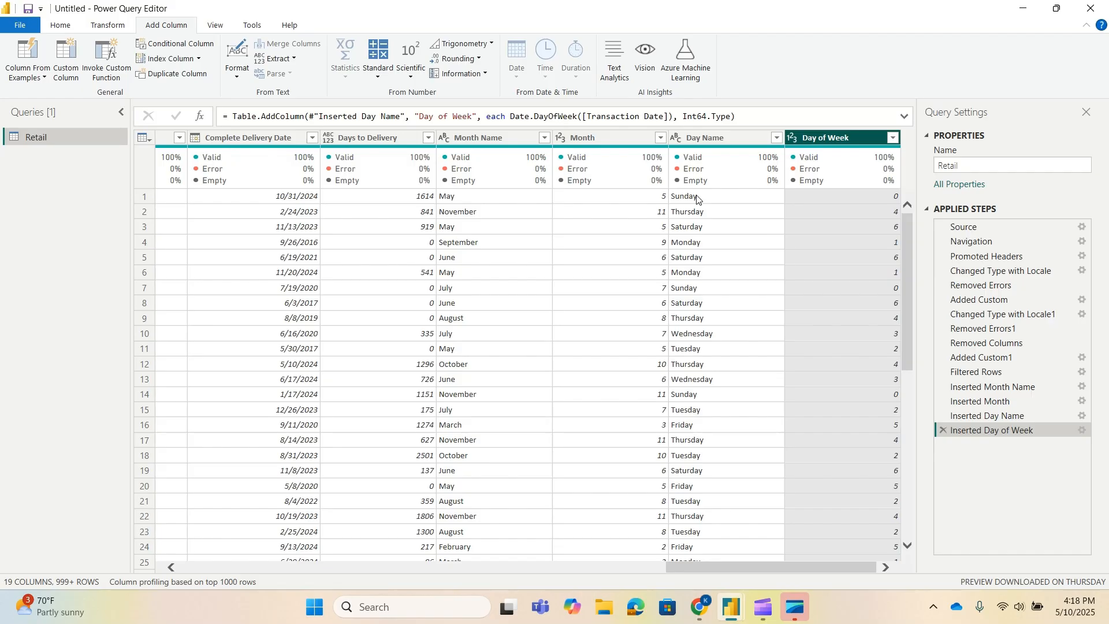
Step: Trim the leading and trailing spaces from the existing Customer Name column
drag(827, 567, 354, 568)
click(416, 136)
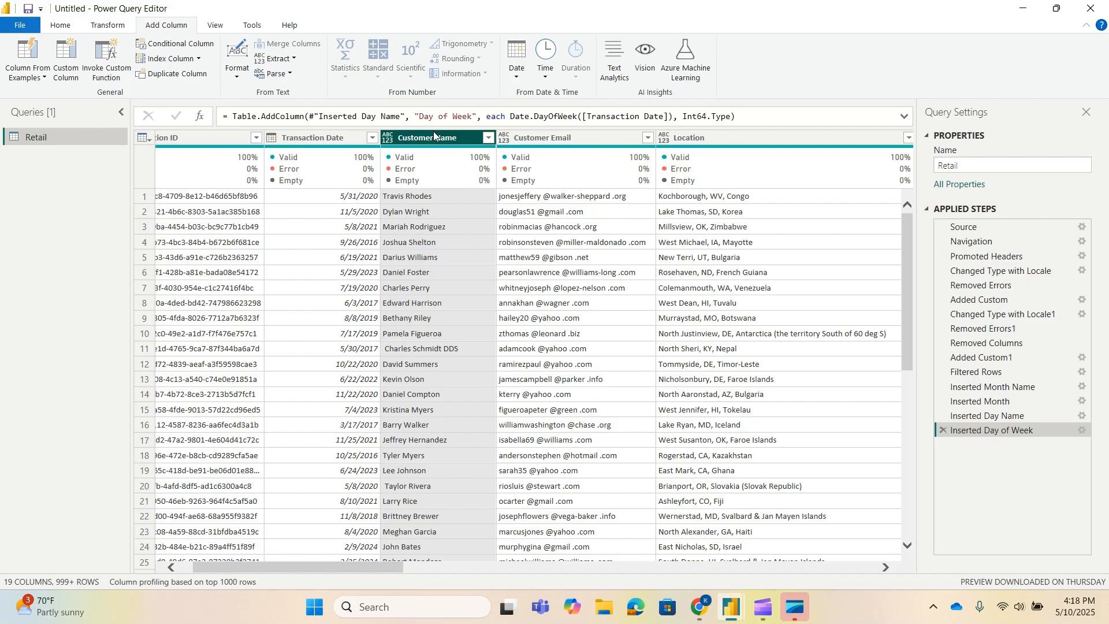
click(401, 350)
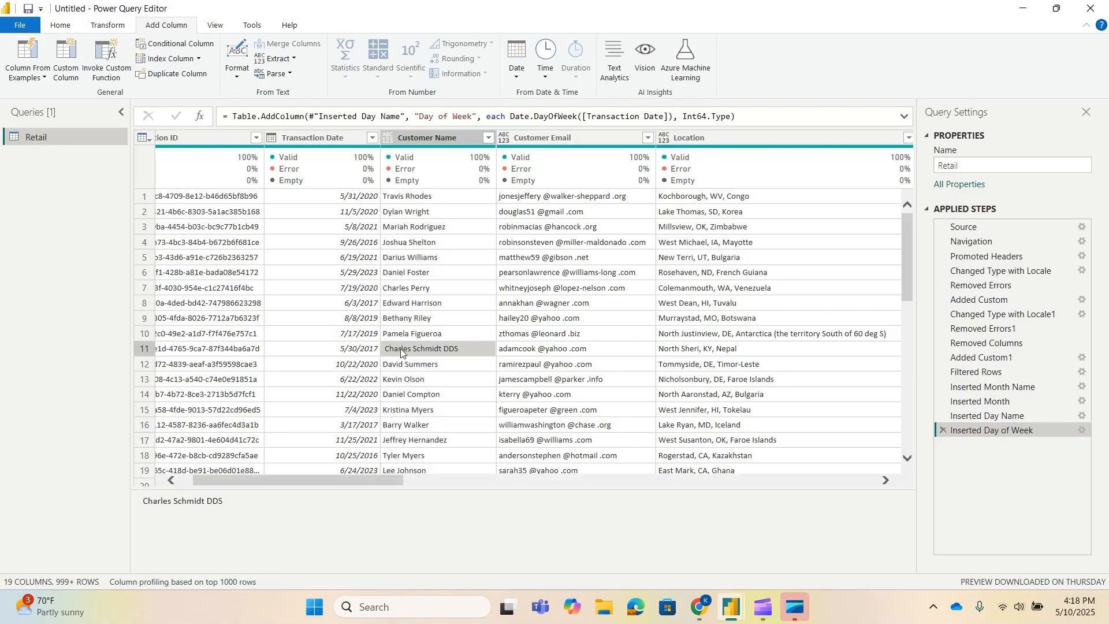
click(397, 137)
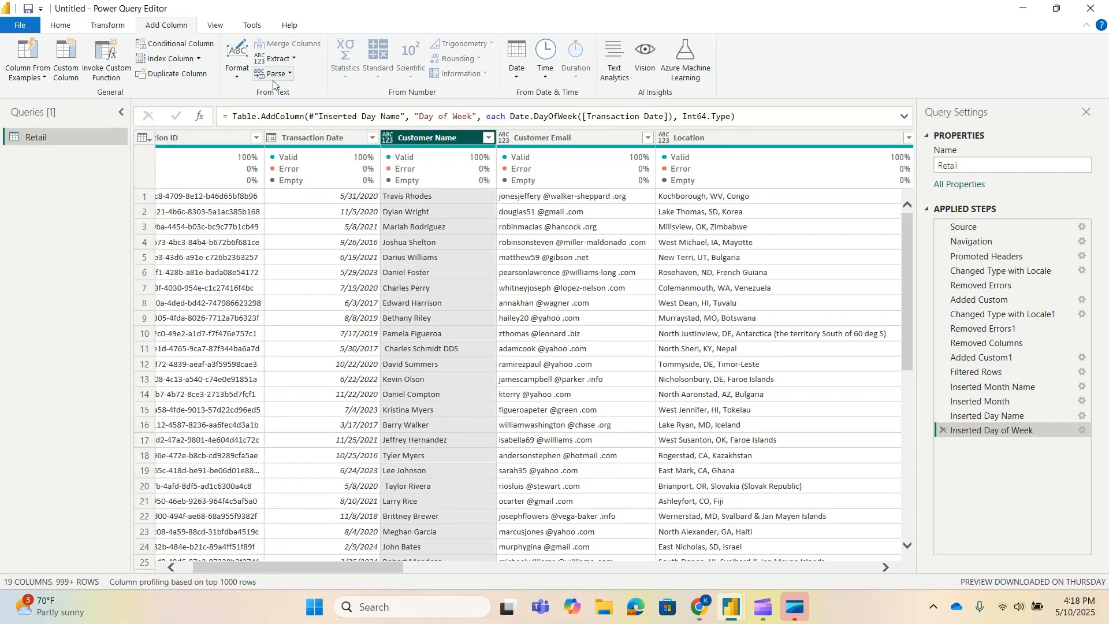
click(103, 26)
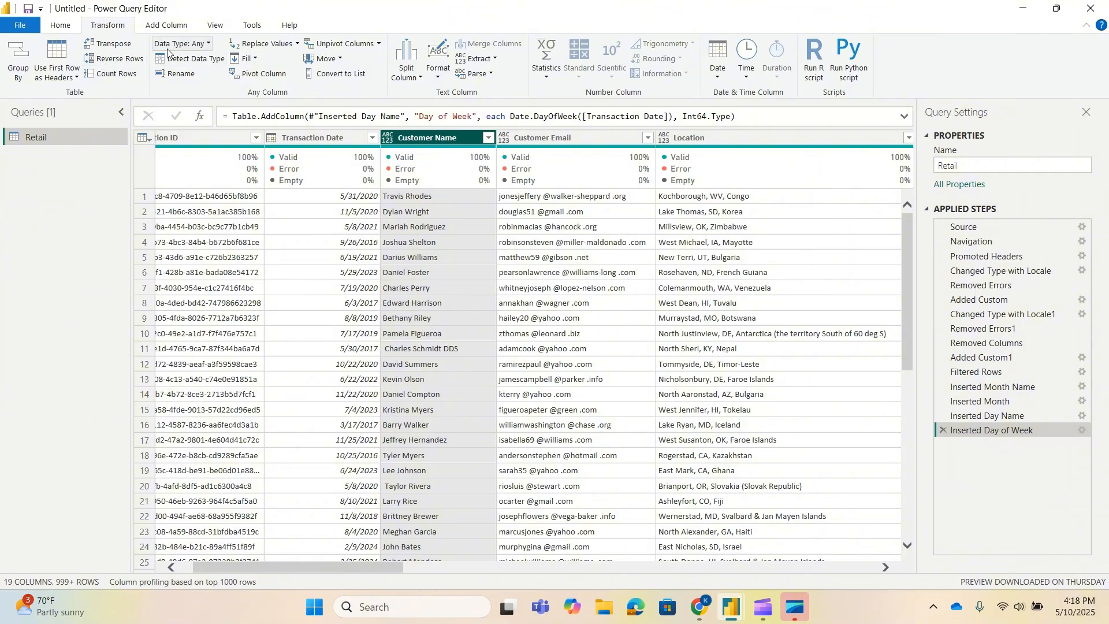
click(437, 63)
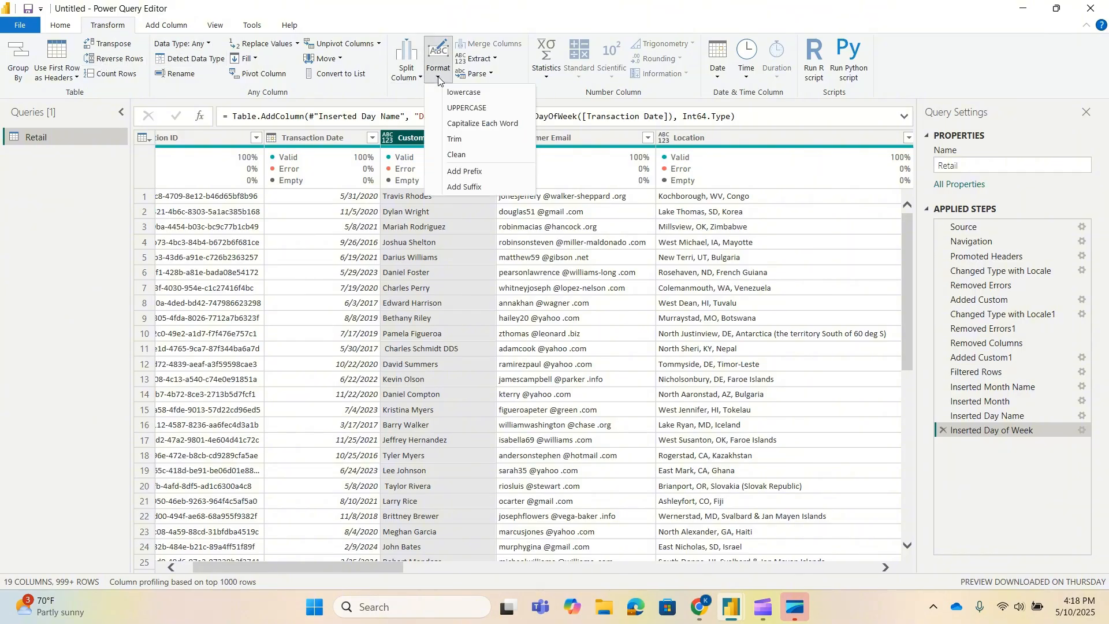
click(465, 140)
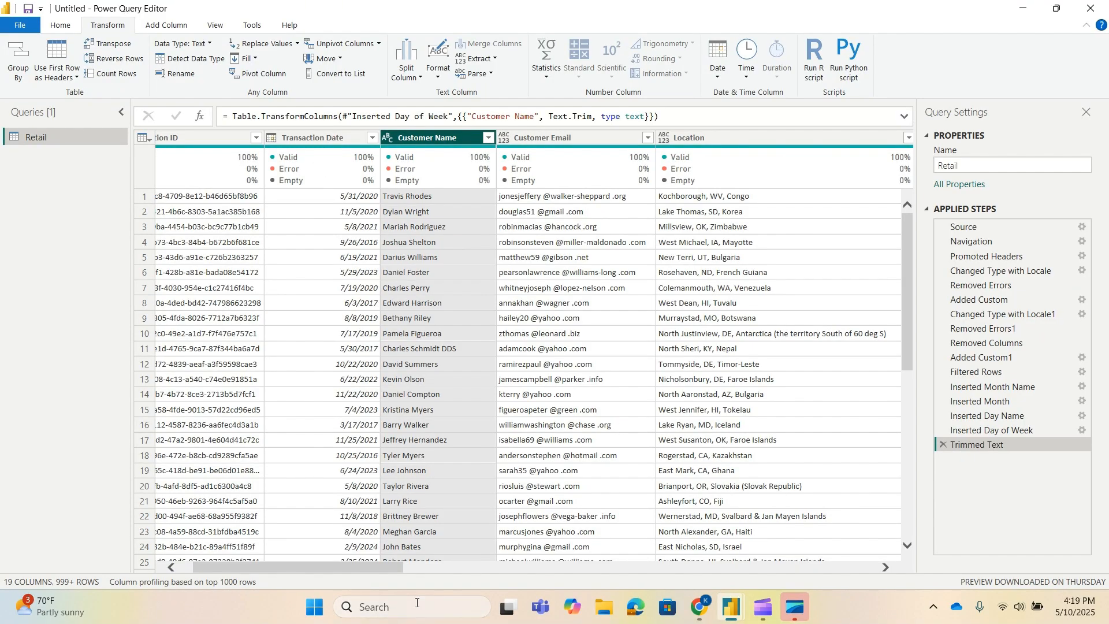
Step: Start a new custom column for the cleaned customer emails and name it Customer Email Address
drag(386, 567, 428, 572)
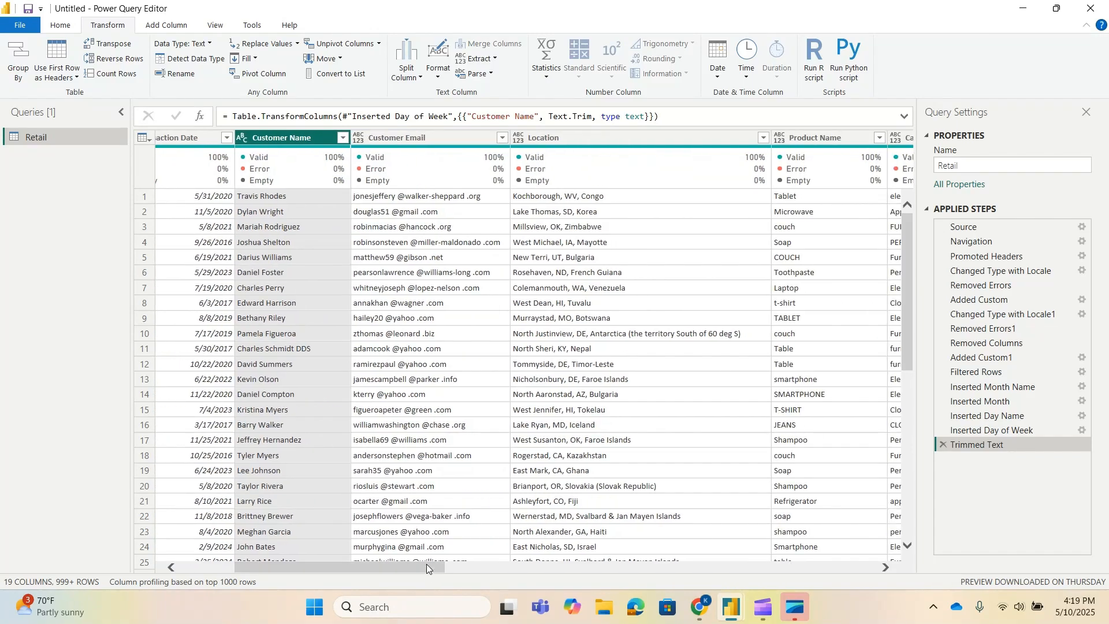
click(434, 247)
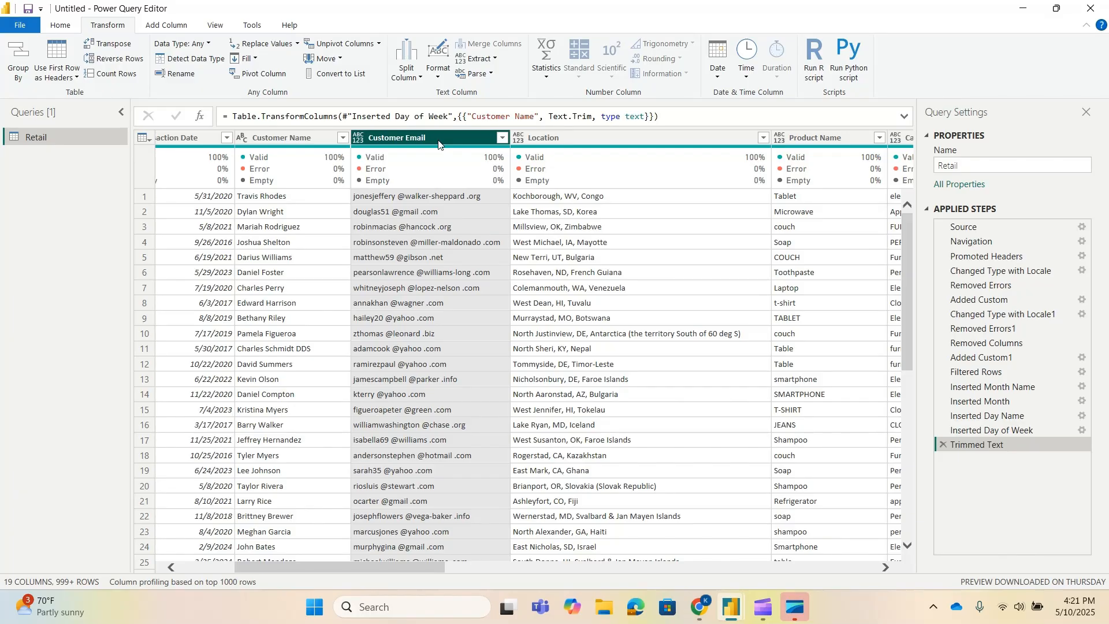
click(169, 25)
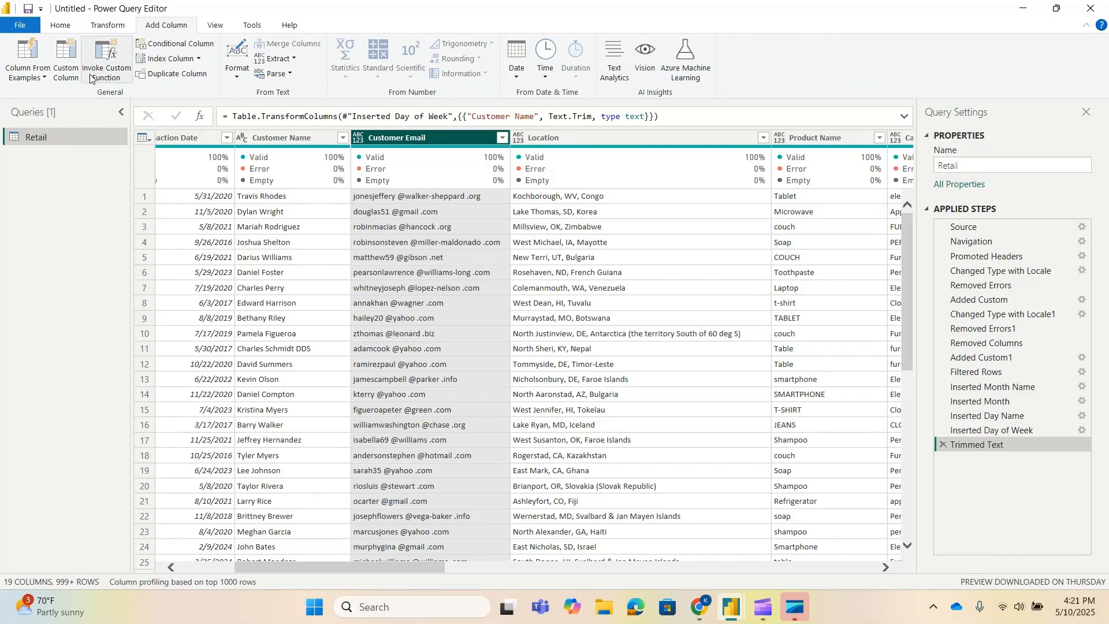
click(71, 52)
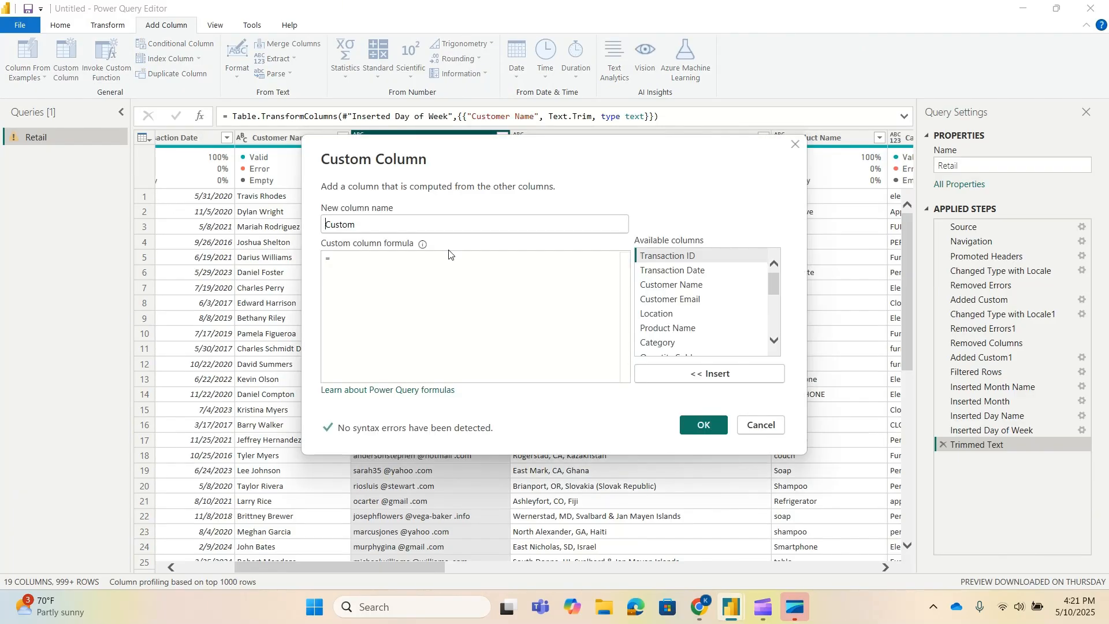
drag(356, 225, 320, 229)
text(Ema)
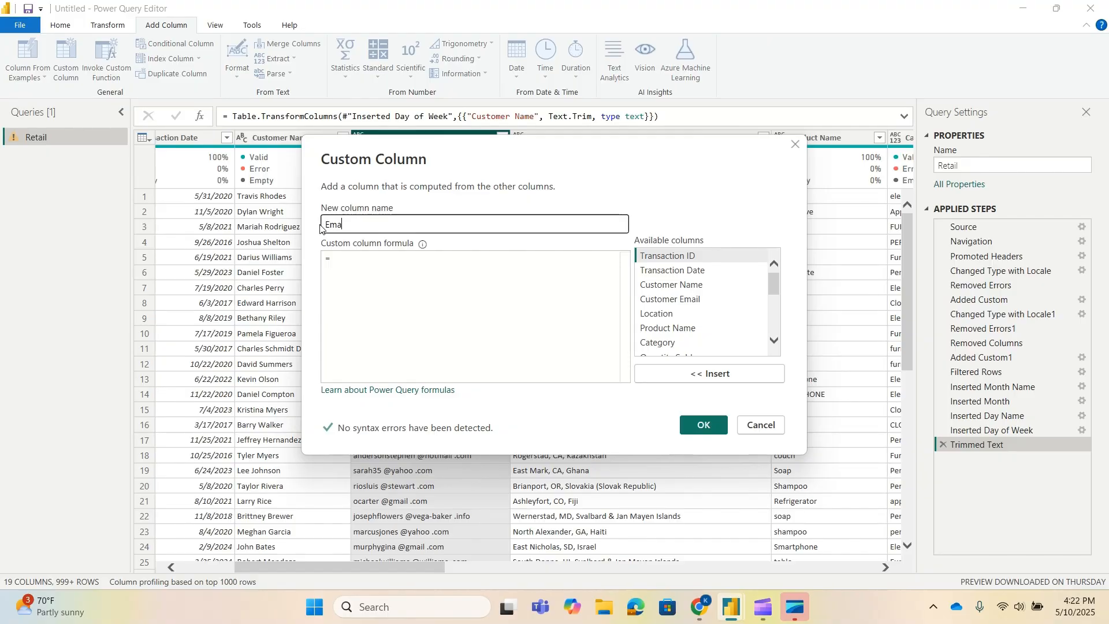
text(il Address)
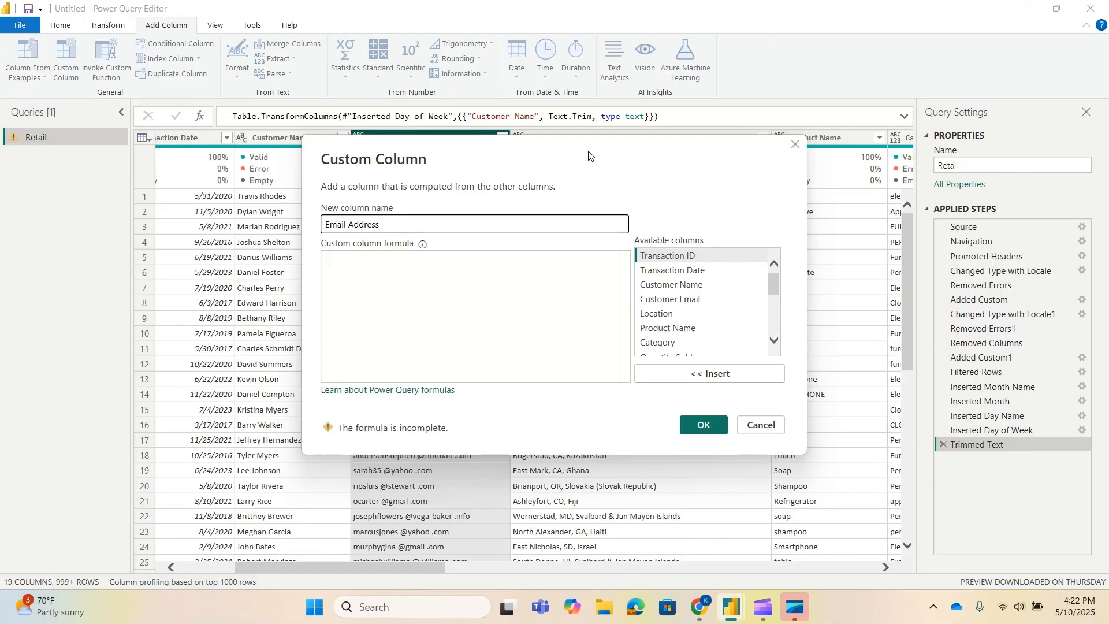
drag(594, 148, 591, 189)
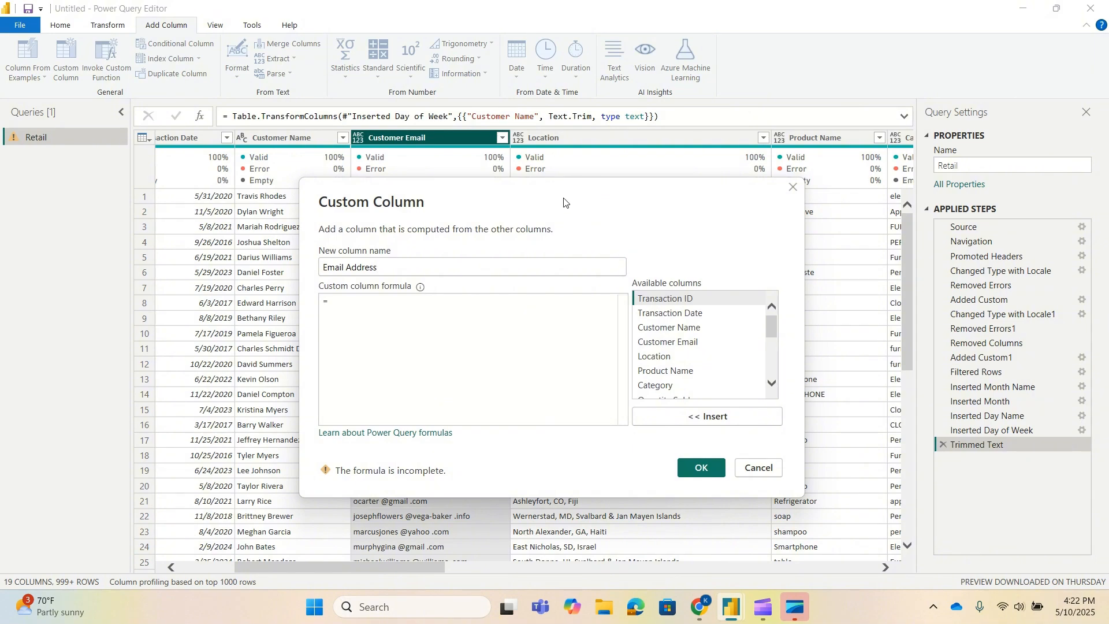
click(324, 270)
text(Customer)
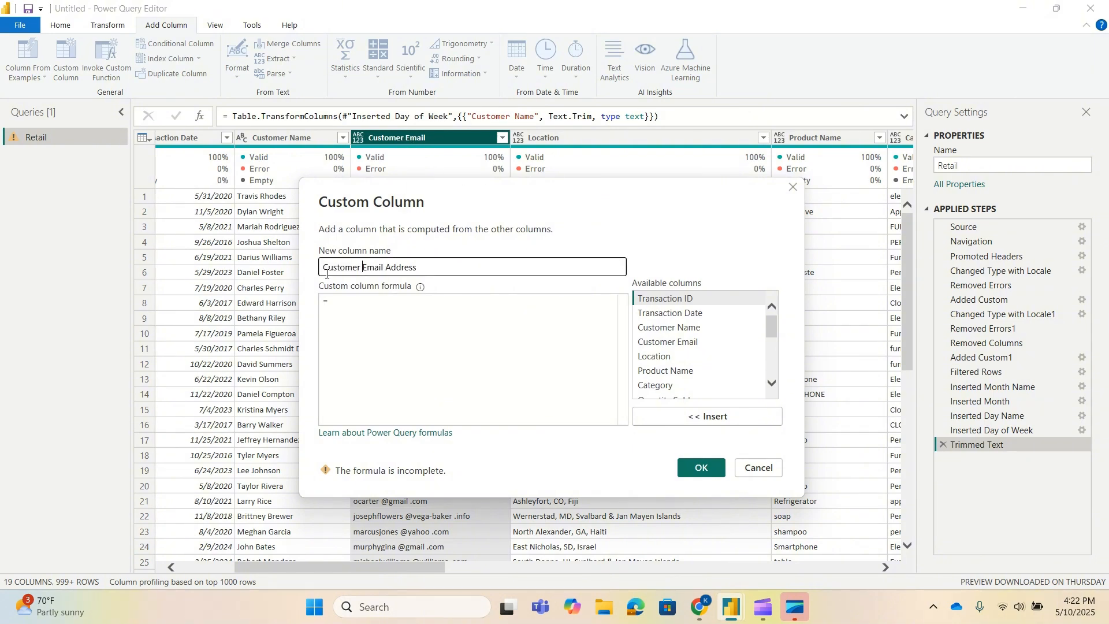
Step: Create the custom column with the formula Text.Combine(Text.Split(Text.Trim([YourColumn]), " "), "")
click(366, 313)
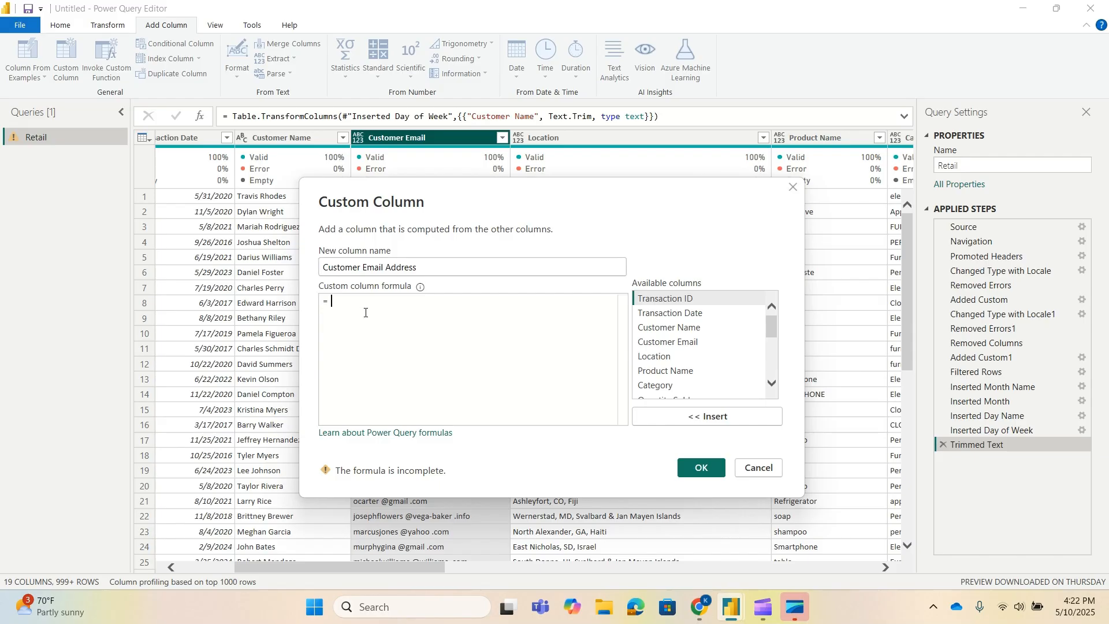
text(Text.Combine(Text.Split(Text.Trim([YourColumn]), " "), " "))
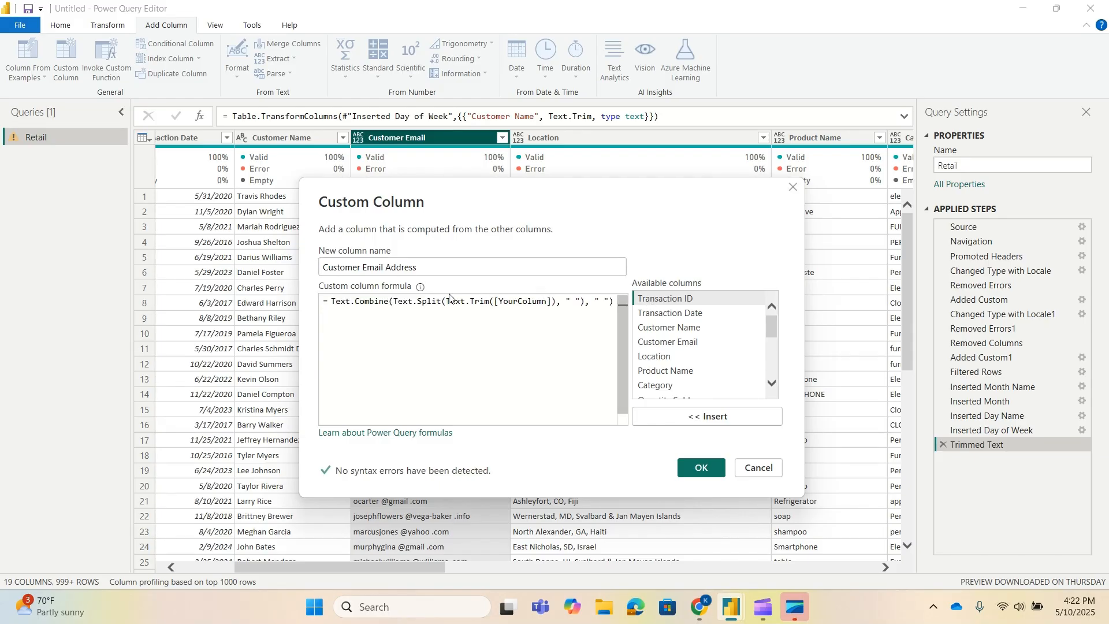
drag(393, 304, 445, 305)
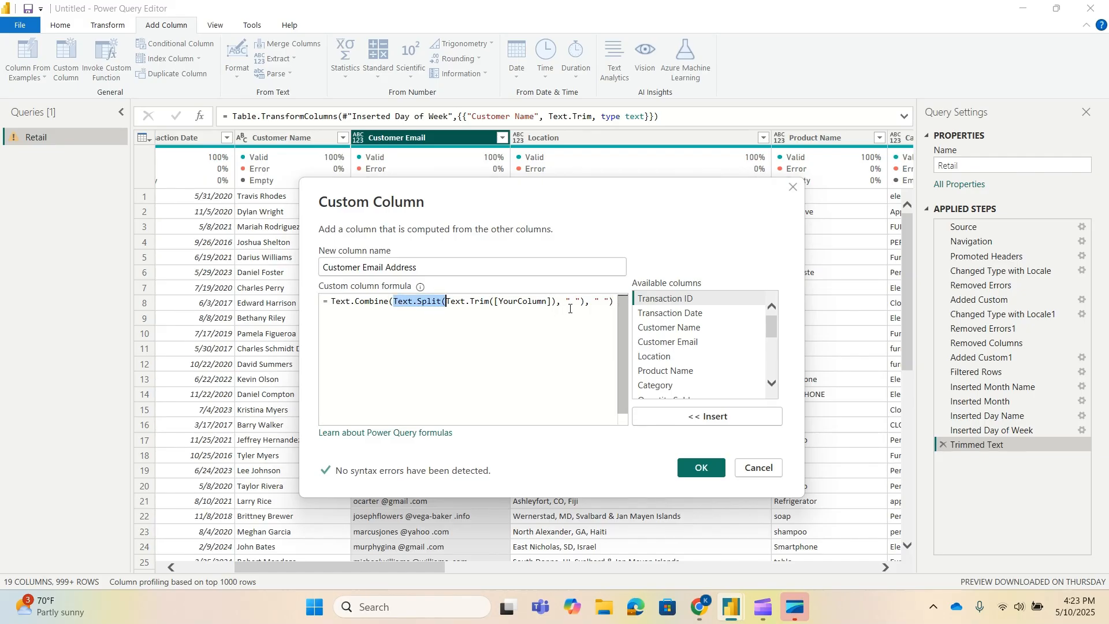
double_click(489, 301)
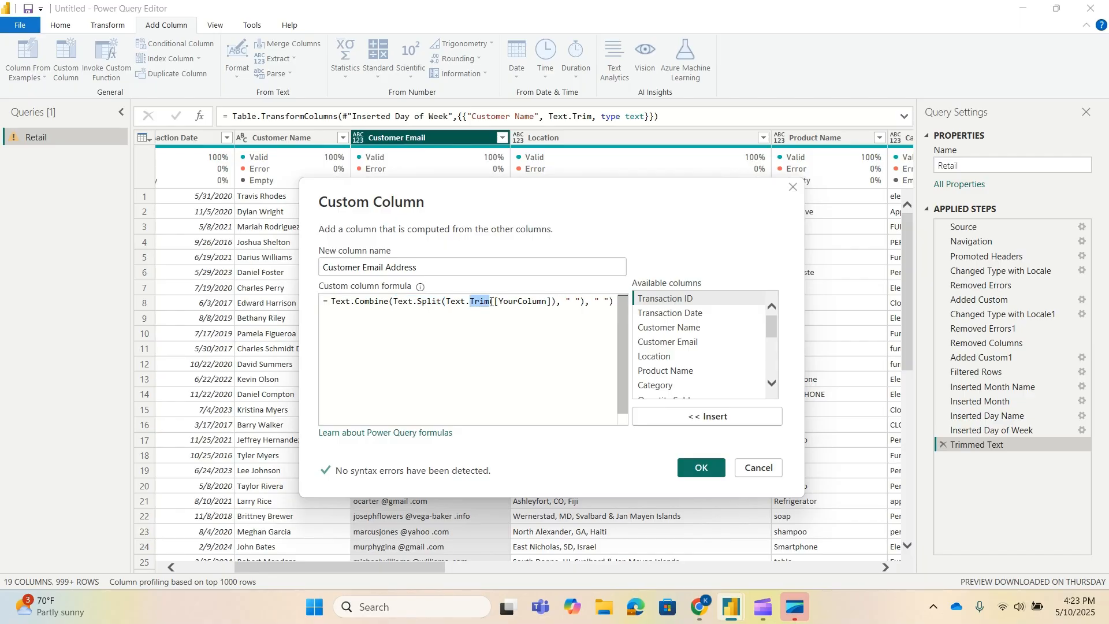
drag(354, 301, 394, 301)
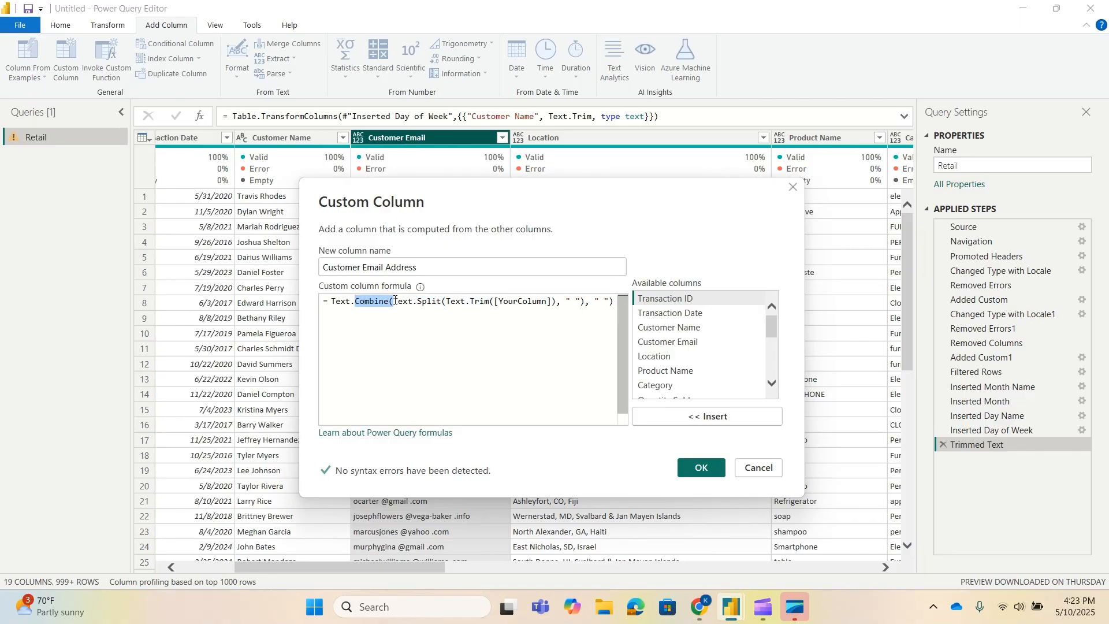
click(605, 301)
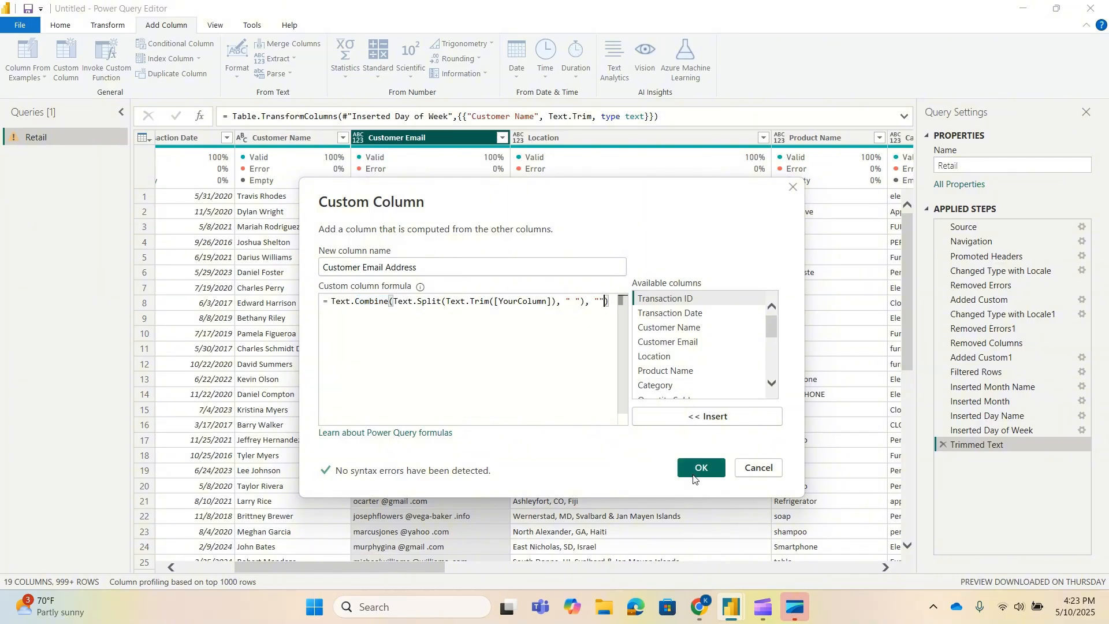
click(706, 468)
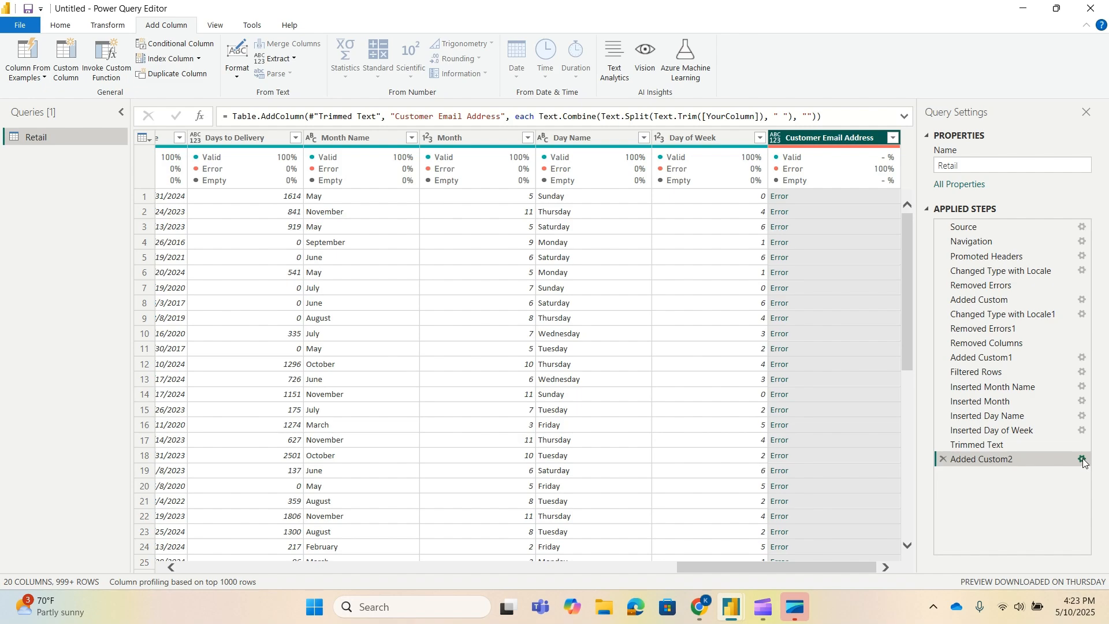
Step: Examine the error details of the first Customer Email Address value, and remove the extra applied step this adds
click(779, 196)
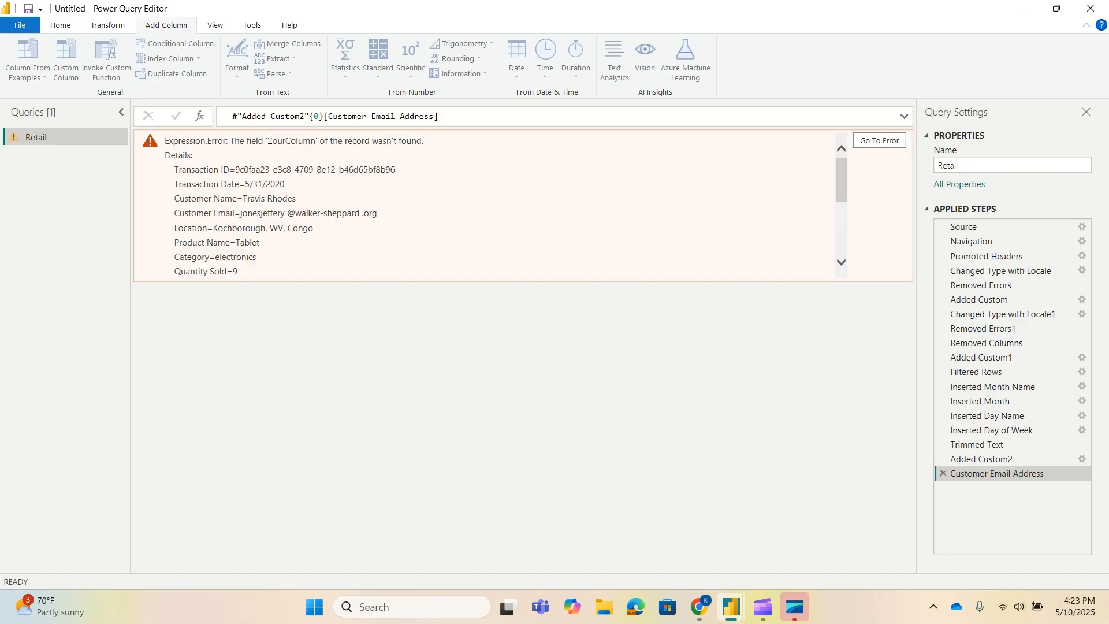
drag(269, 140, 315, 145)
click(943, 473)
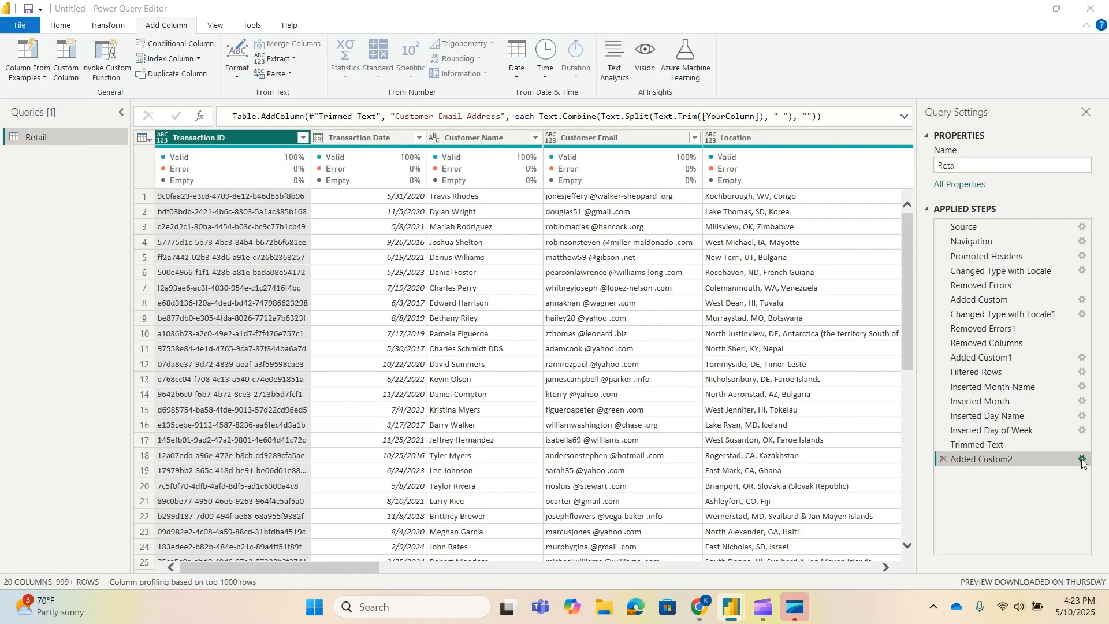
Step: Edit the Customer Email Address custom column so its formula reads Text.Combine(Text.Split(Text.Trim([Customer Email]), " "), "")
click(1080, 459)
click(795, 144)
click(1082, 459)
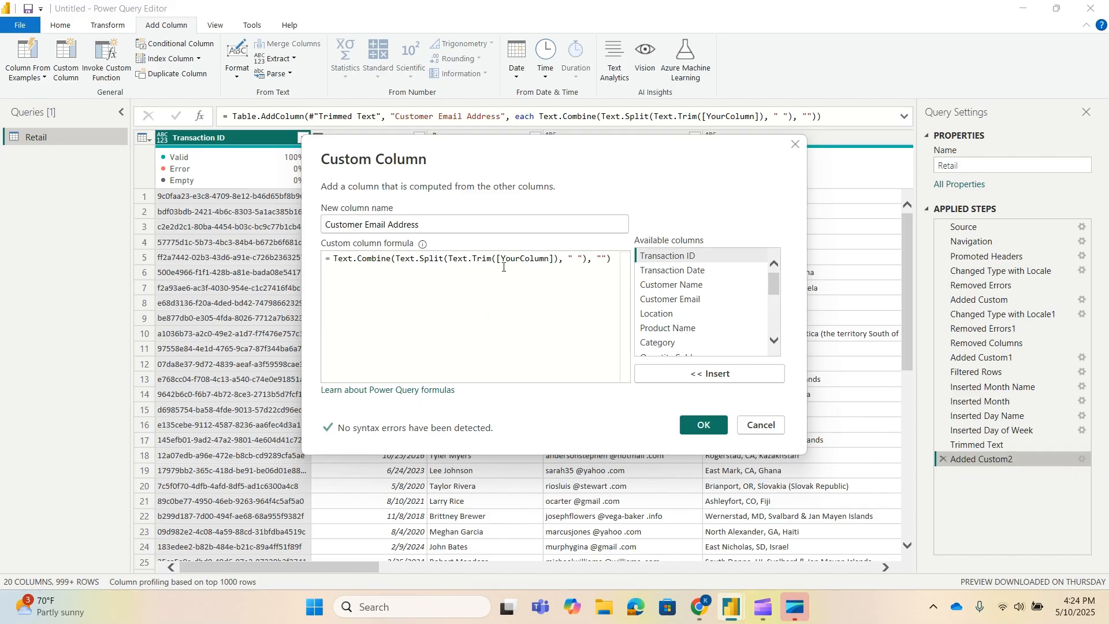
drag(496, 258, 554, 258)
key(BackSpace)
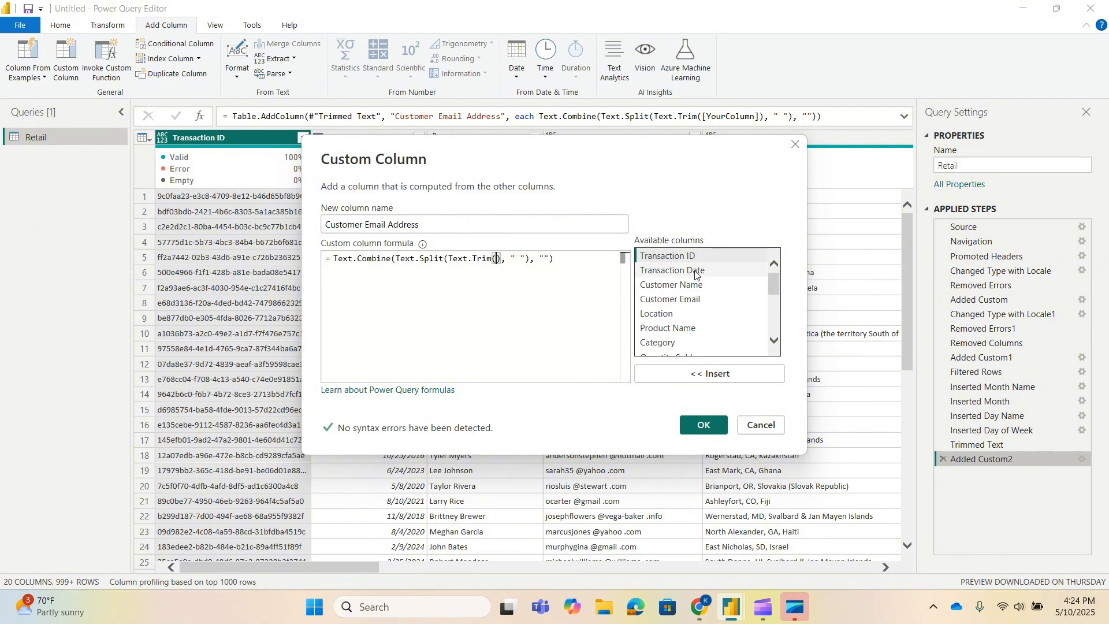
click(692, 300)
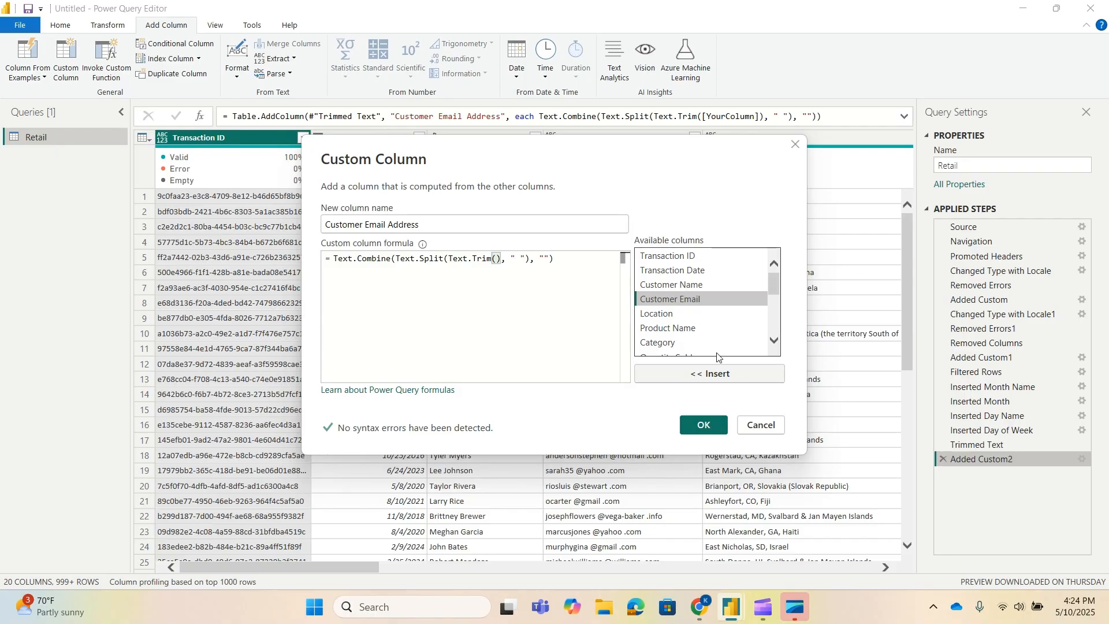
click(721, 375)
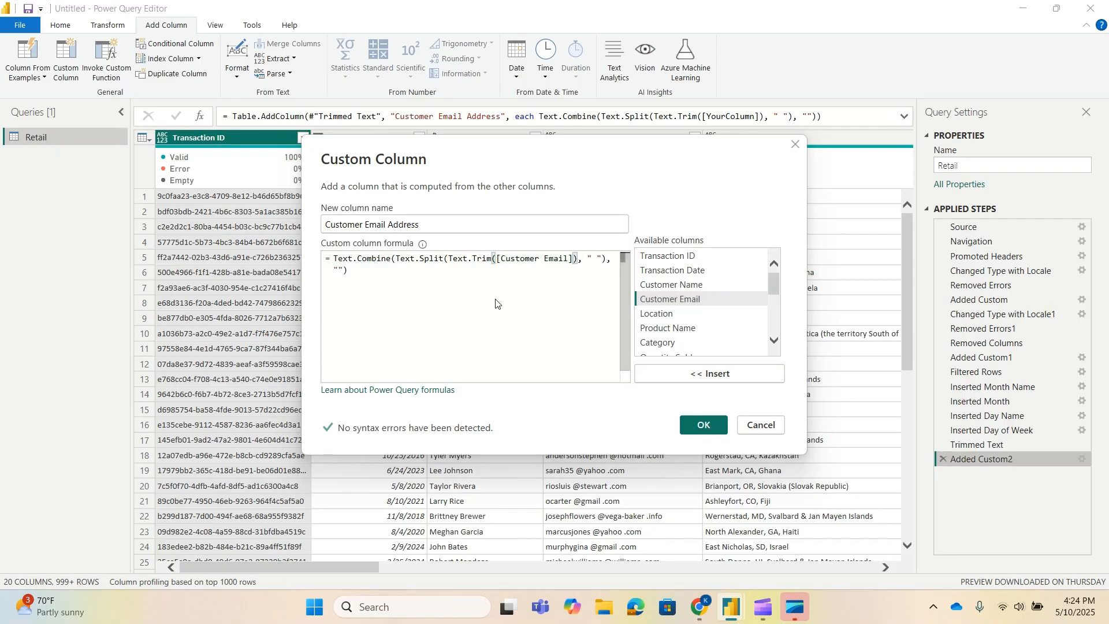
click(703, 425)
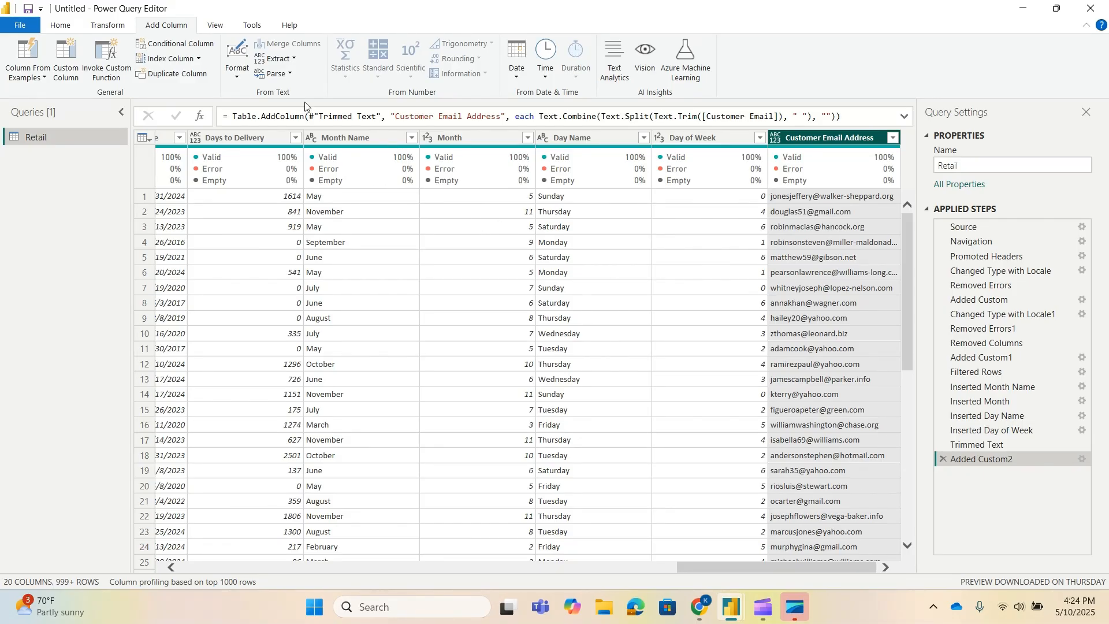
Step: Add a column that extracts the text after the delimiter "@" from Customer Email Address
click(278, 58)
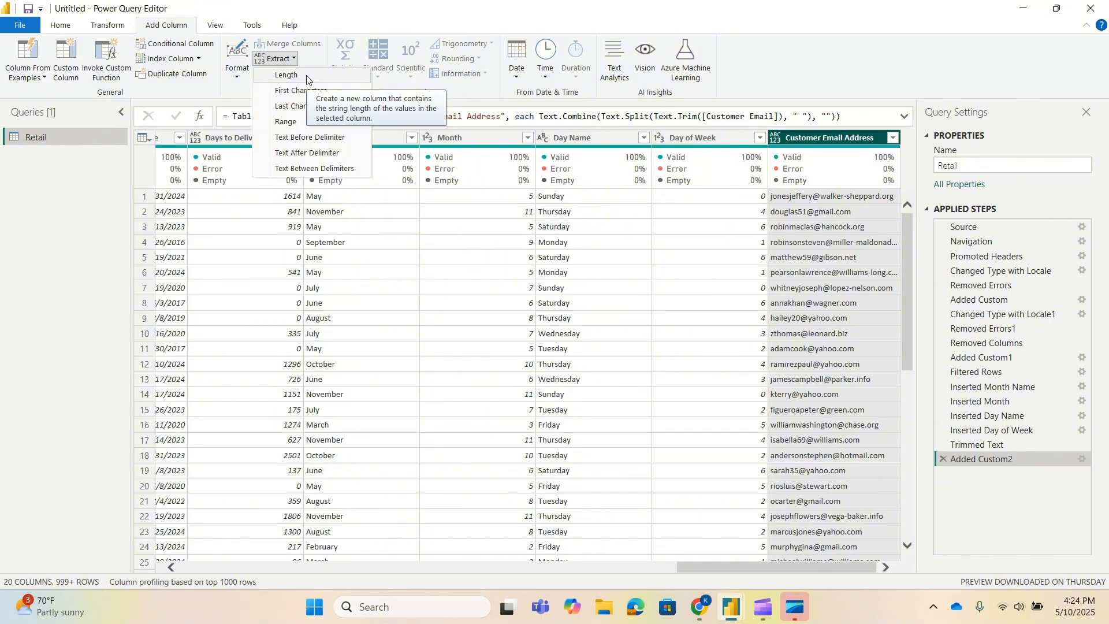
click(851, 197)
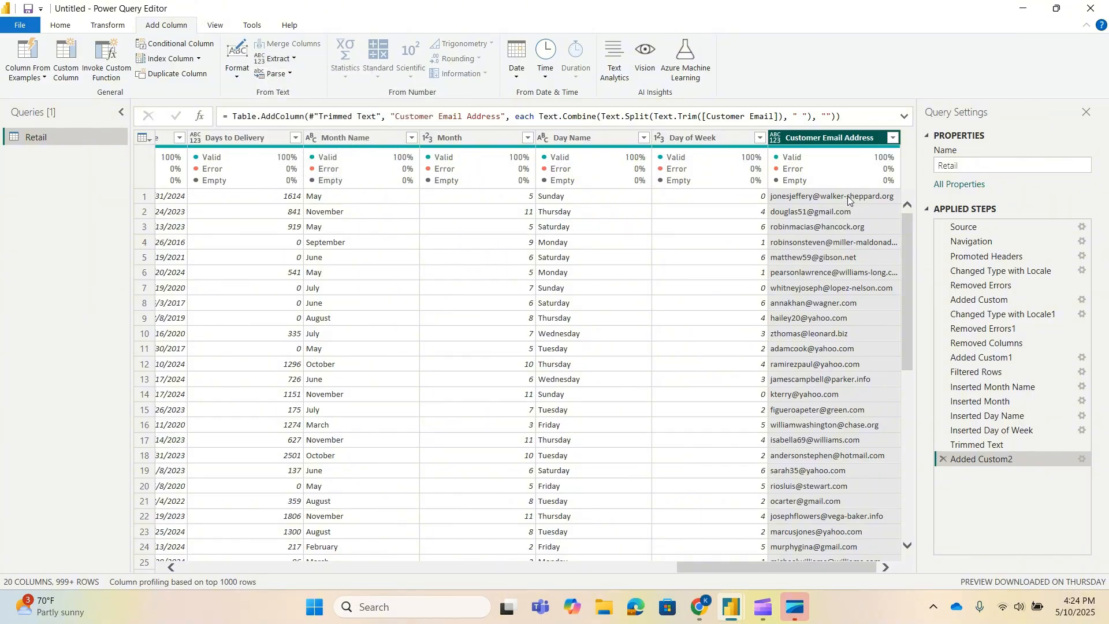
click(849, 197)
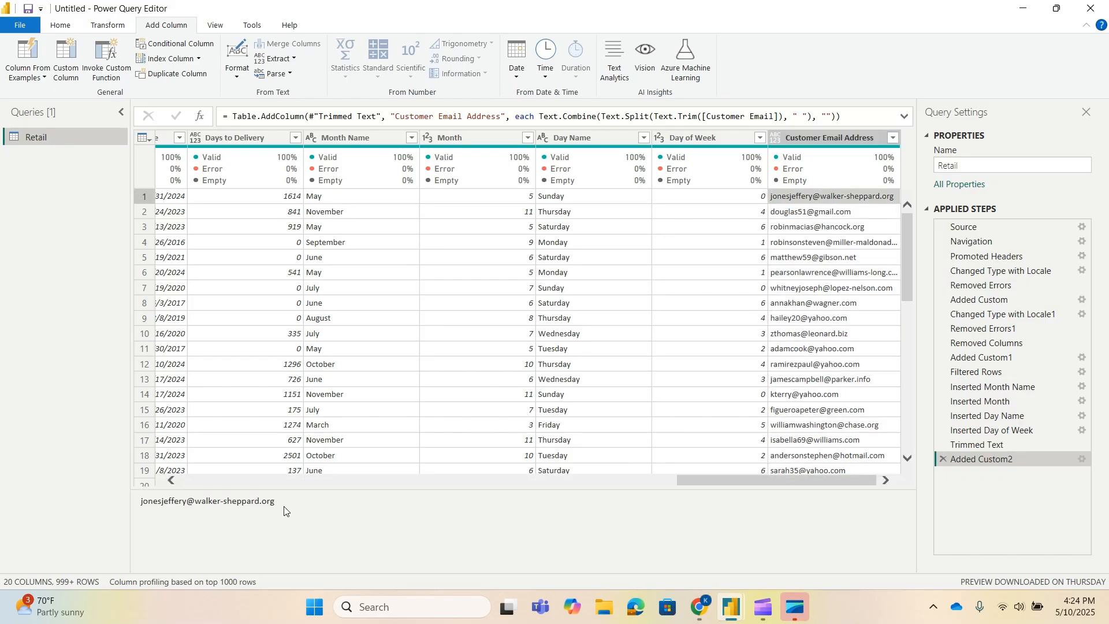
drag(278, 506, 206, 508)
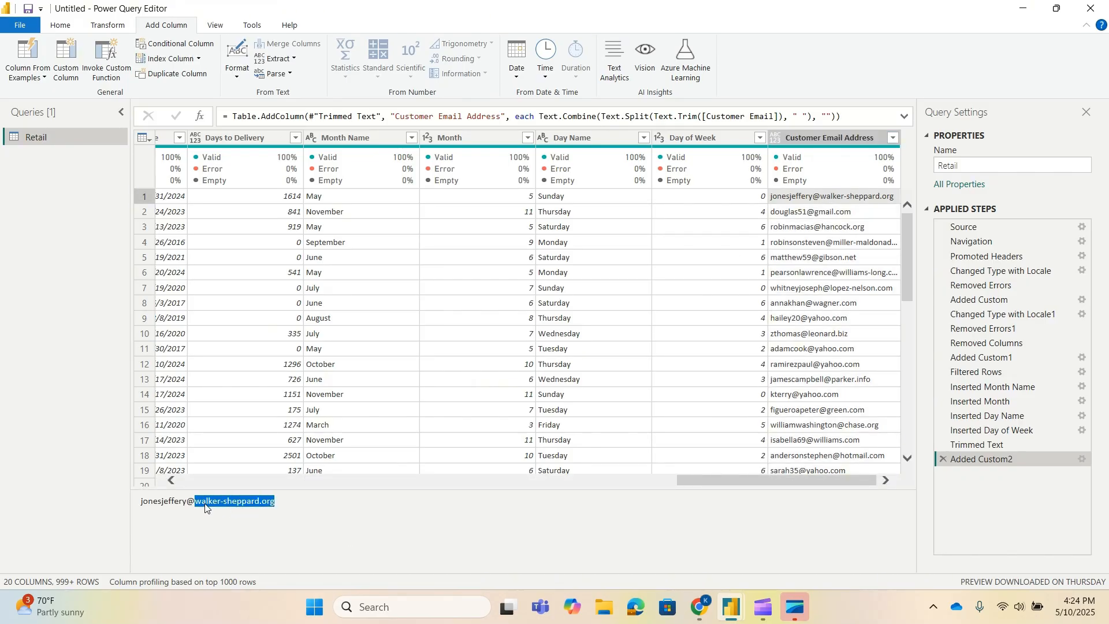
click(307, 508)
click(835, 139)
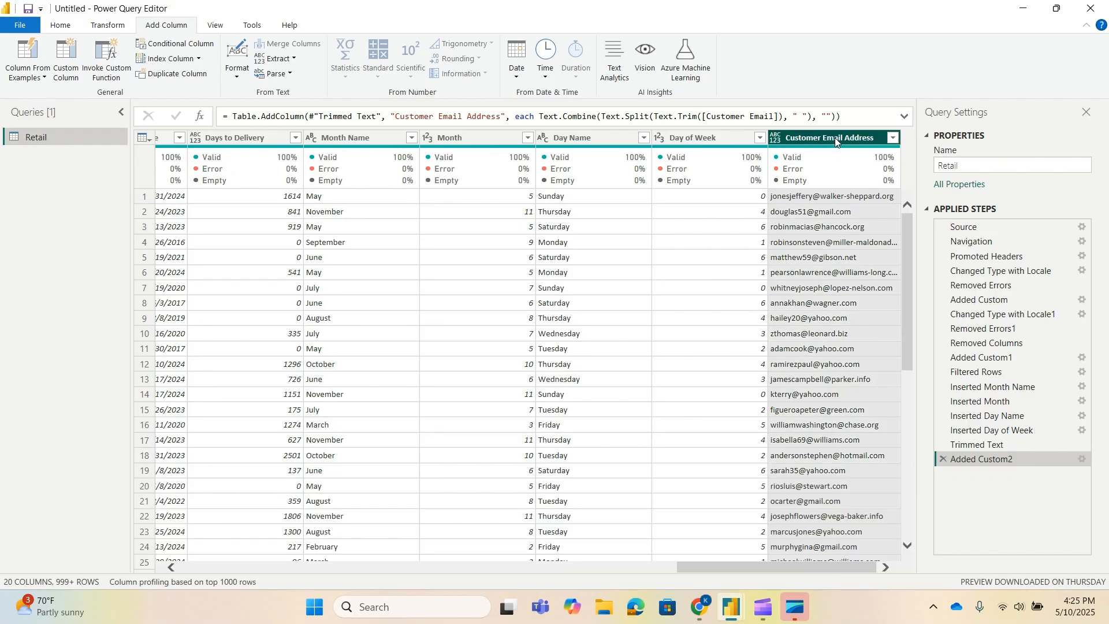
click(294, 59)
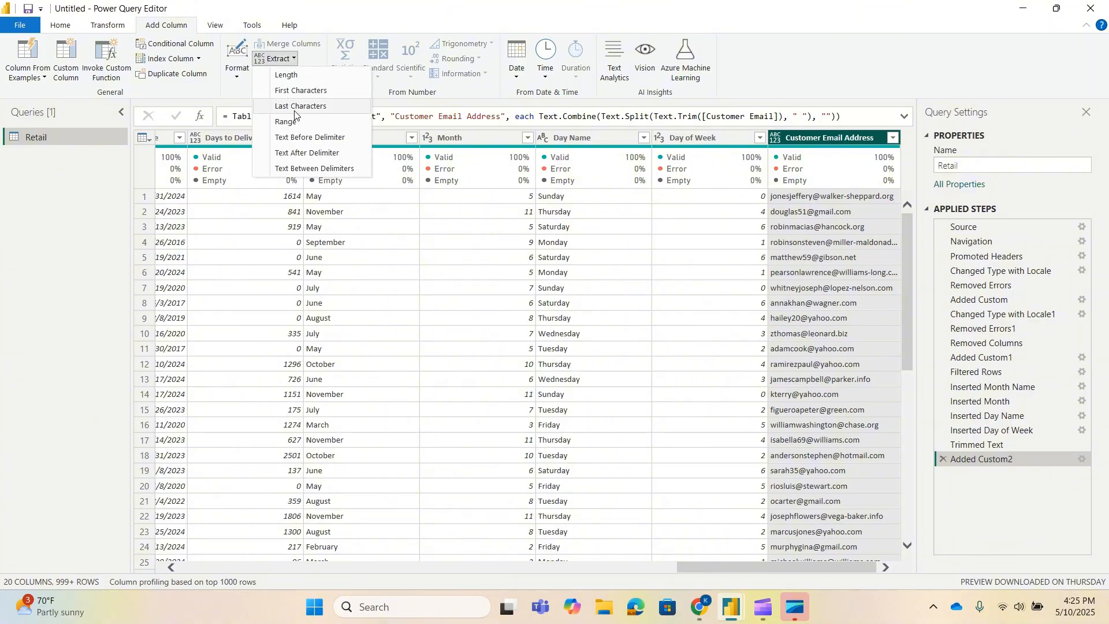
click(332, 156)
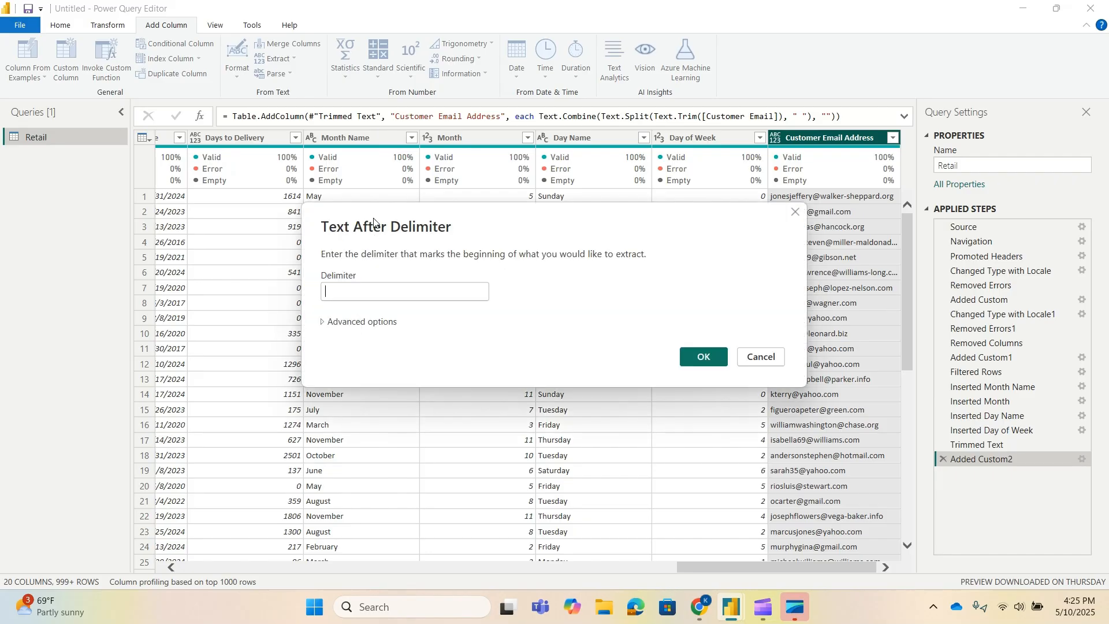
text(@)
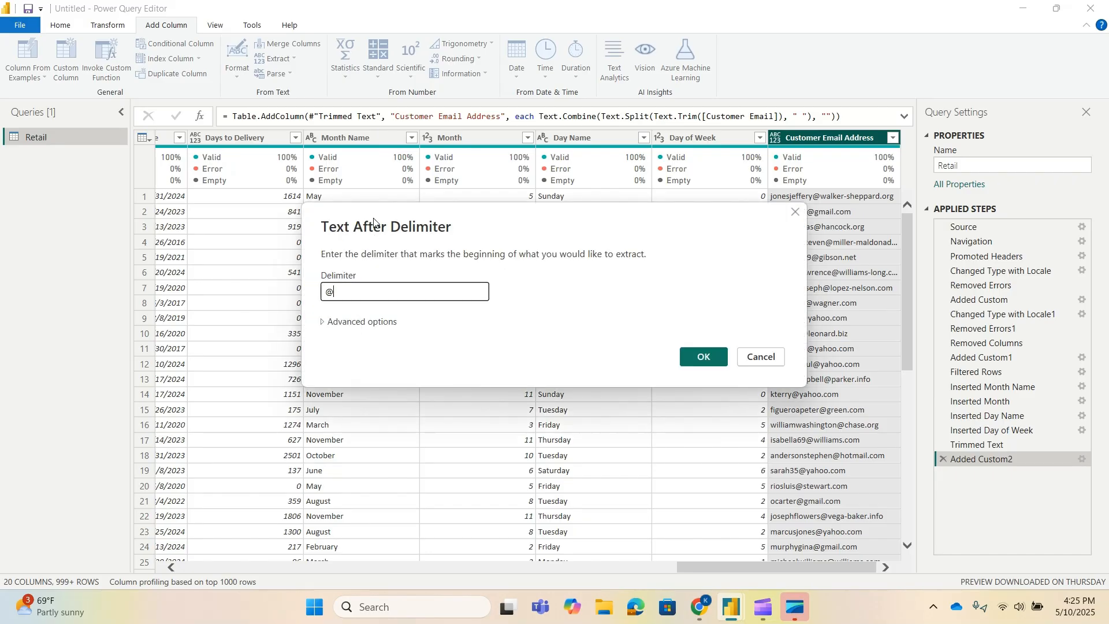
double_click(326, 296)
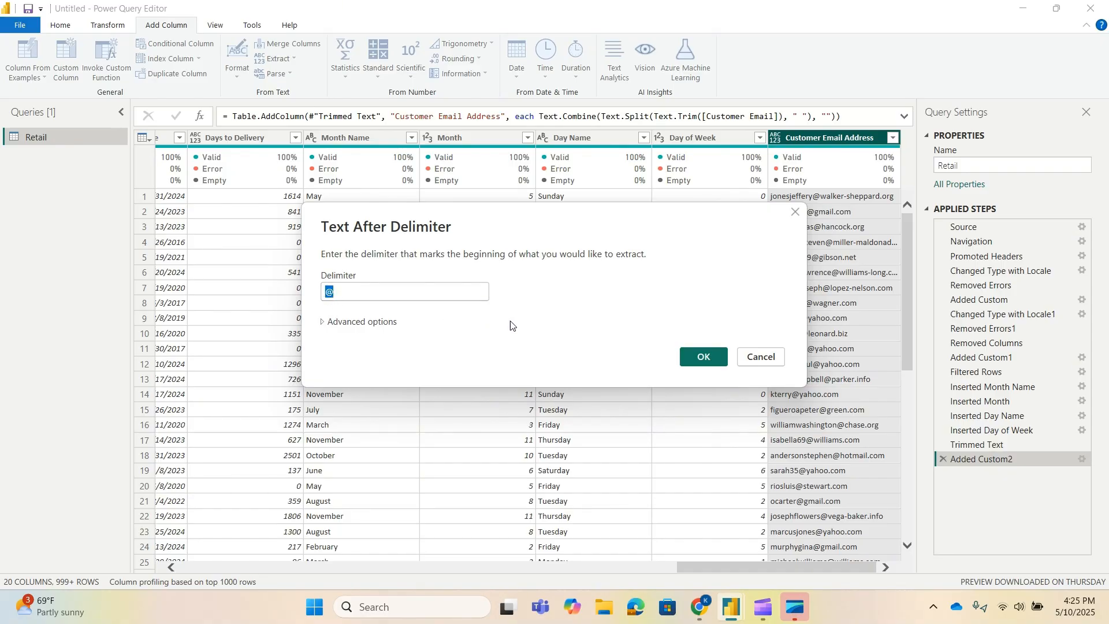
click(703, 357)
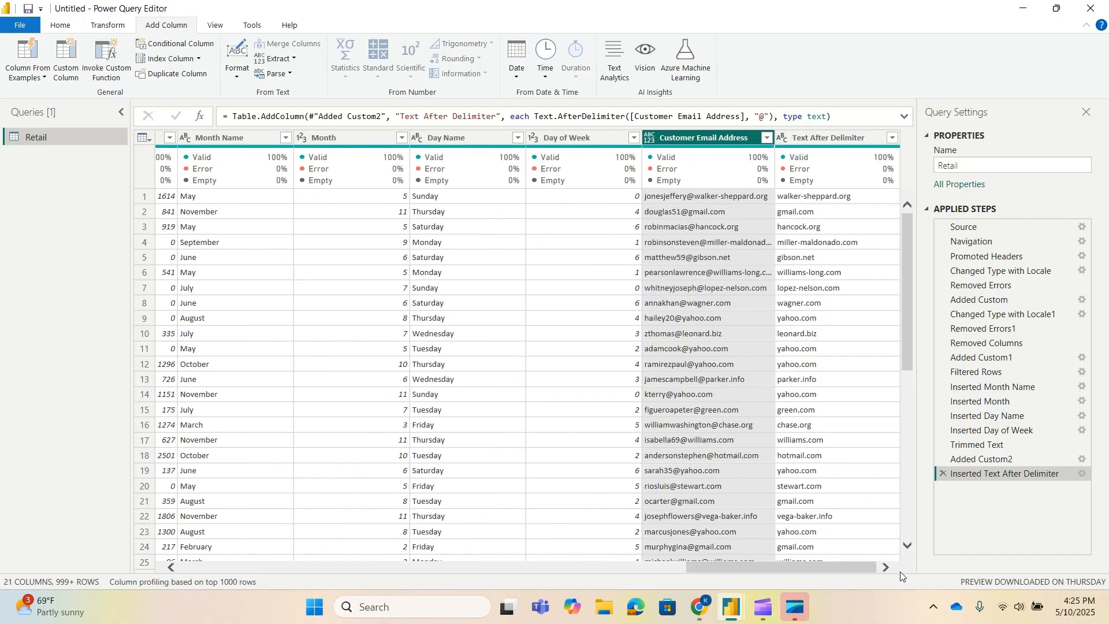
Step: Rename the new column of extracted email domains to Company Website
click(819, 134)
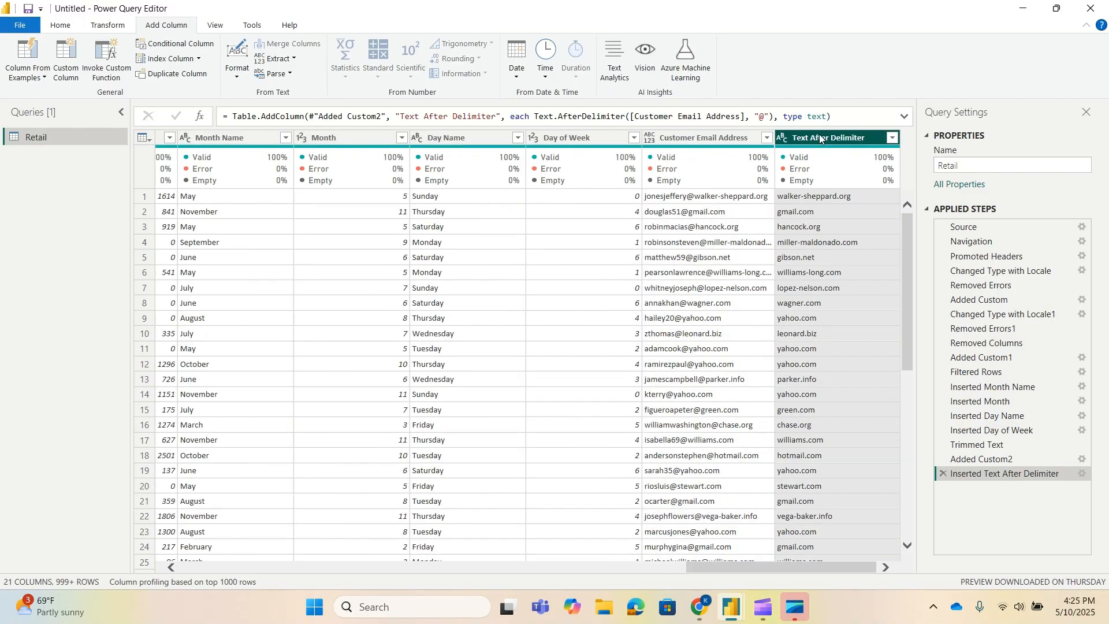
double_click(843, 136)
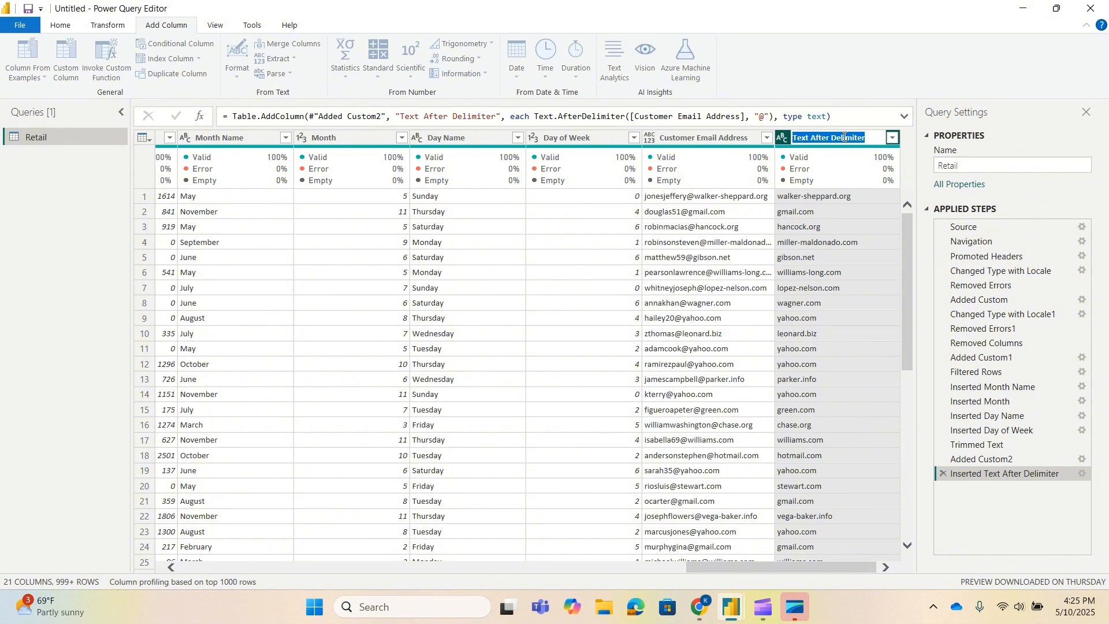
text(Company We)
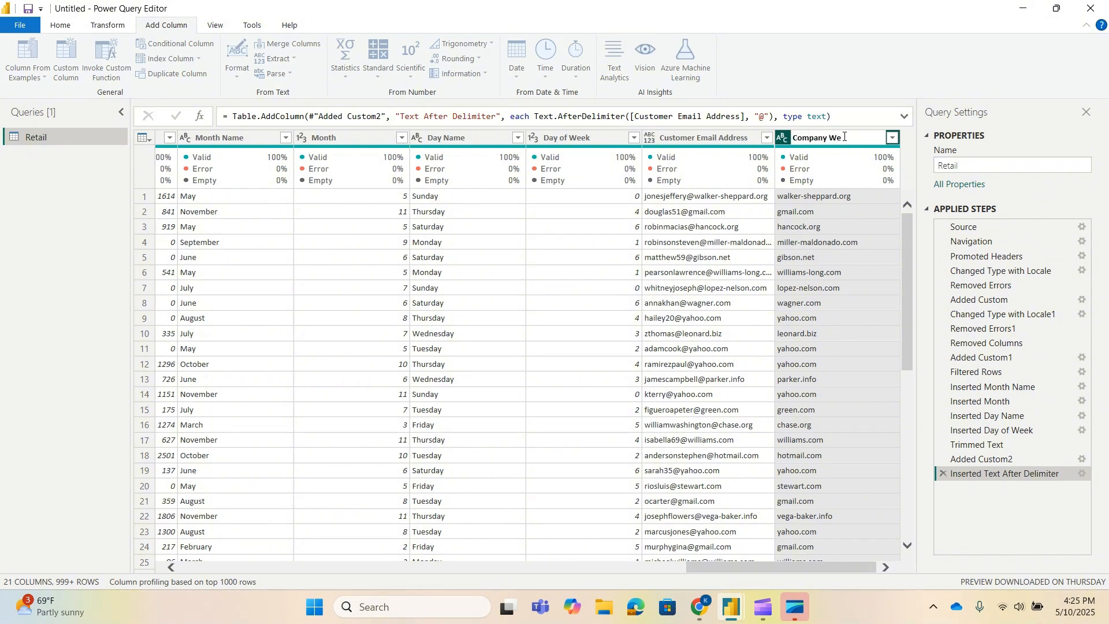
text(bsite)
key(Return)
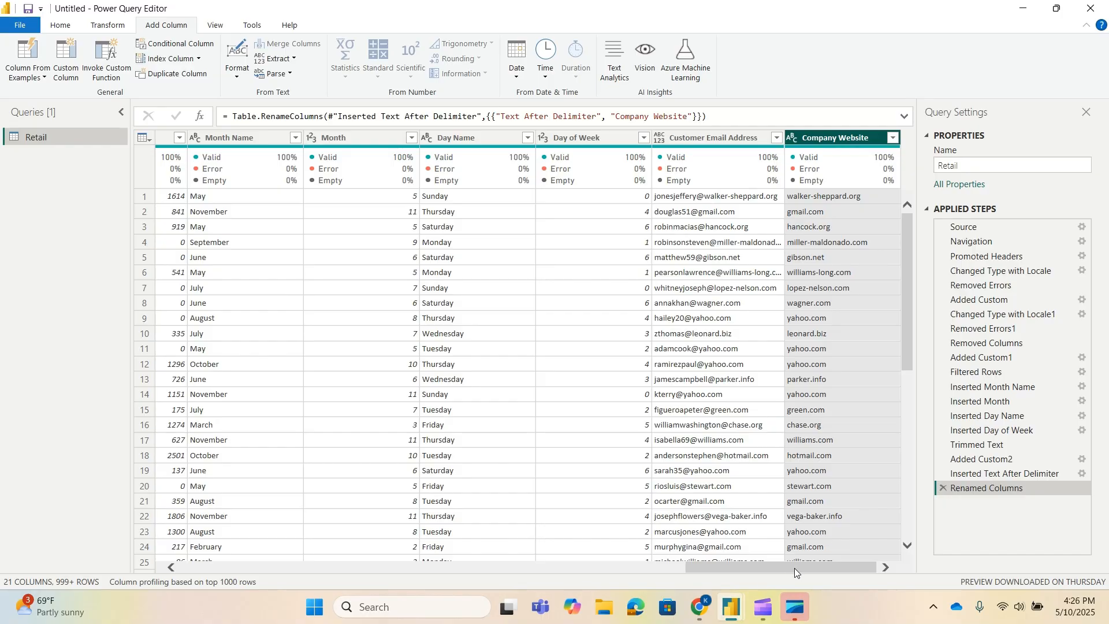
Step: Add a column that extracts the text after the delimiter "," from the Location column
drag(793, 570, 370, 567)
click(411, 141)
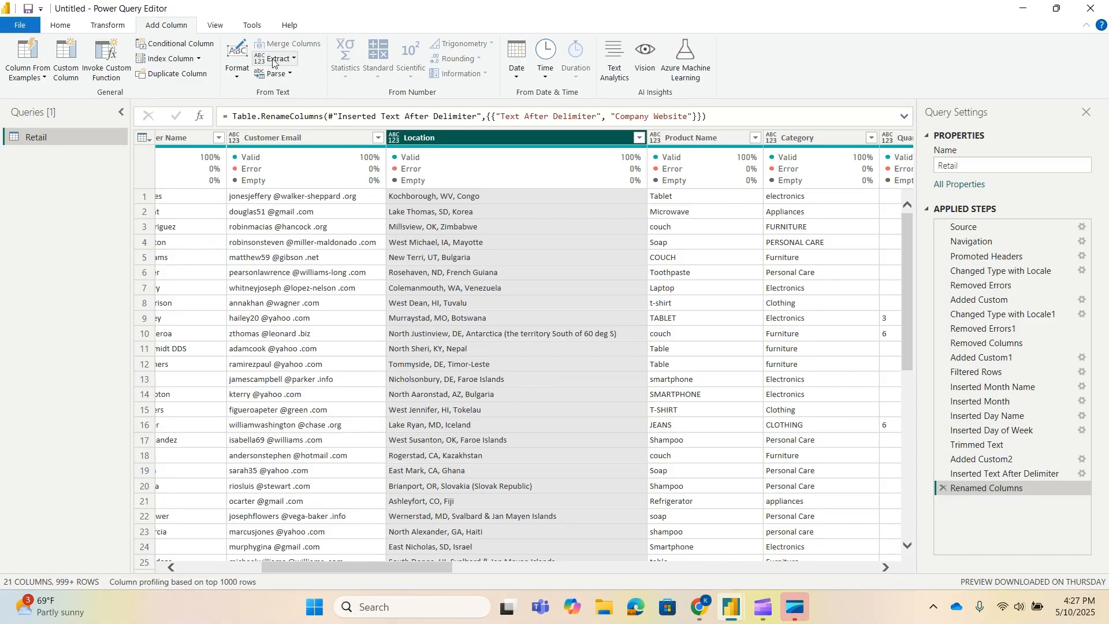
click(293, 59)
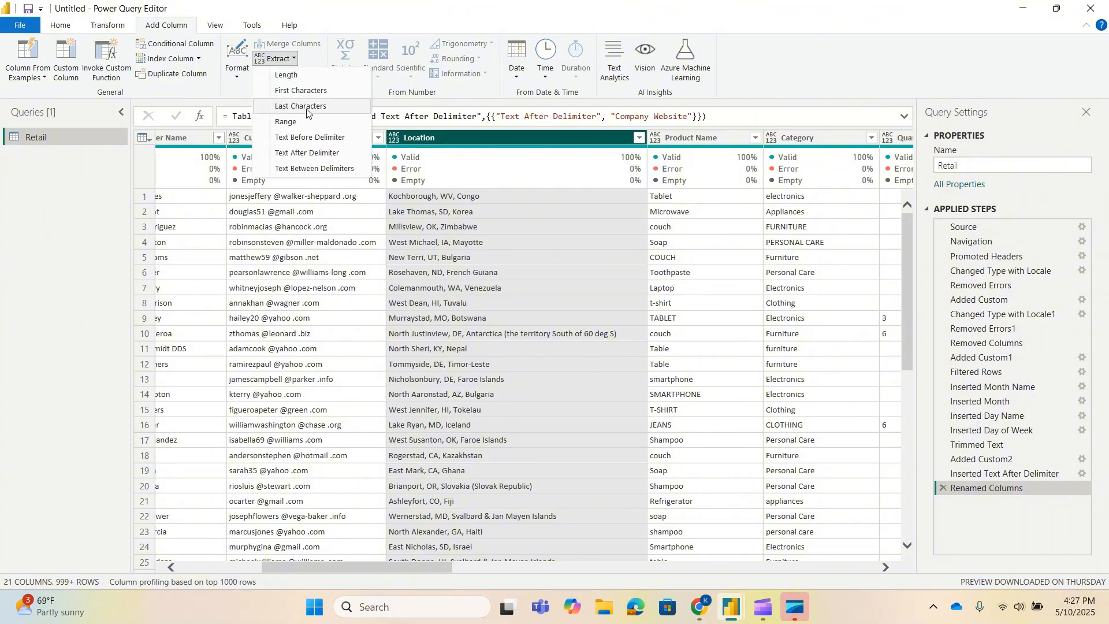
click(332, 155)
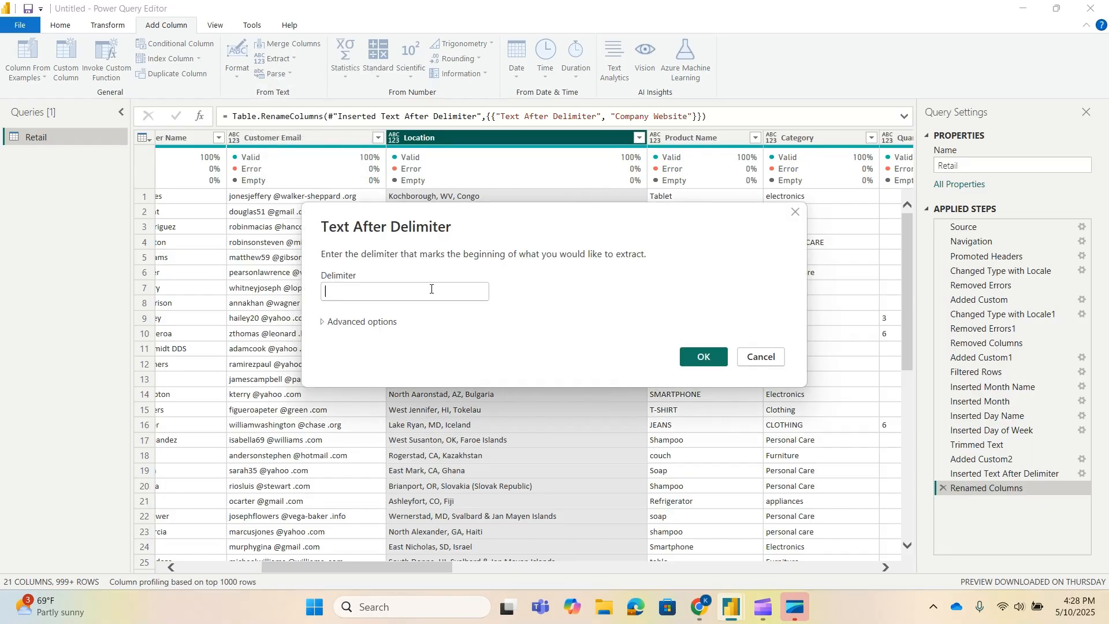
click(431, 288)
text(,)
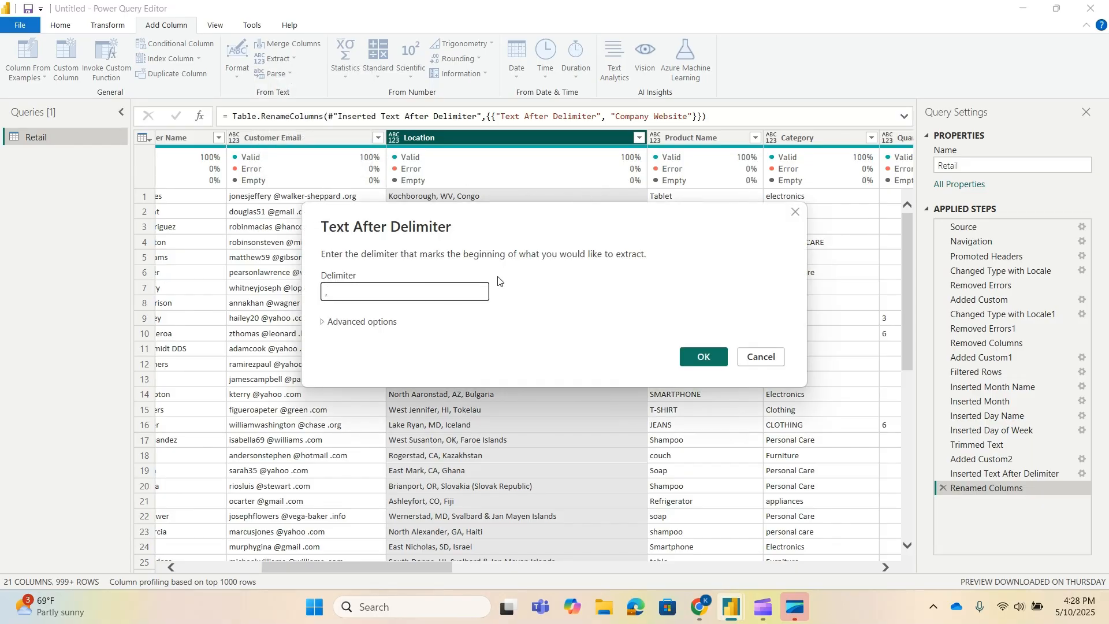
drag(588, 212, 583, 259)
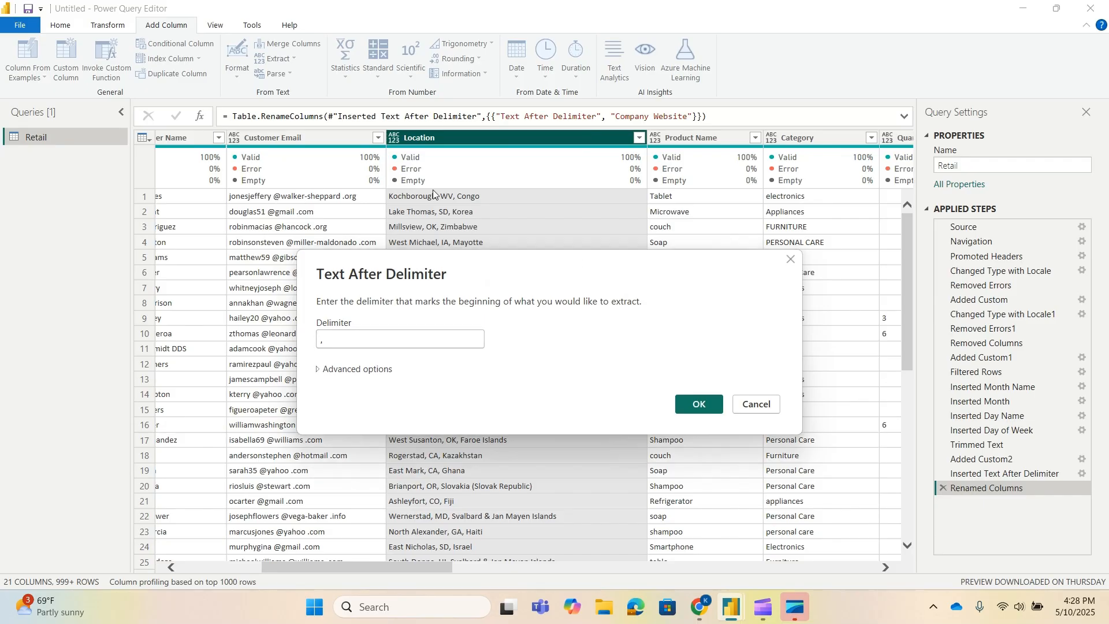
click(699, 404)
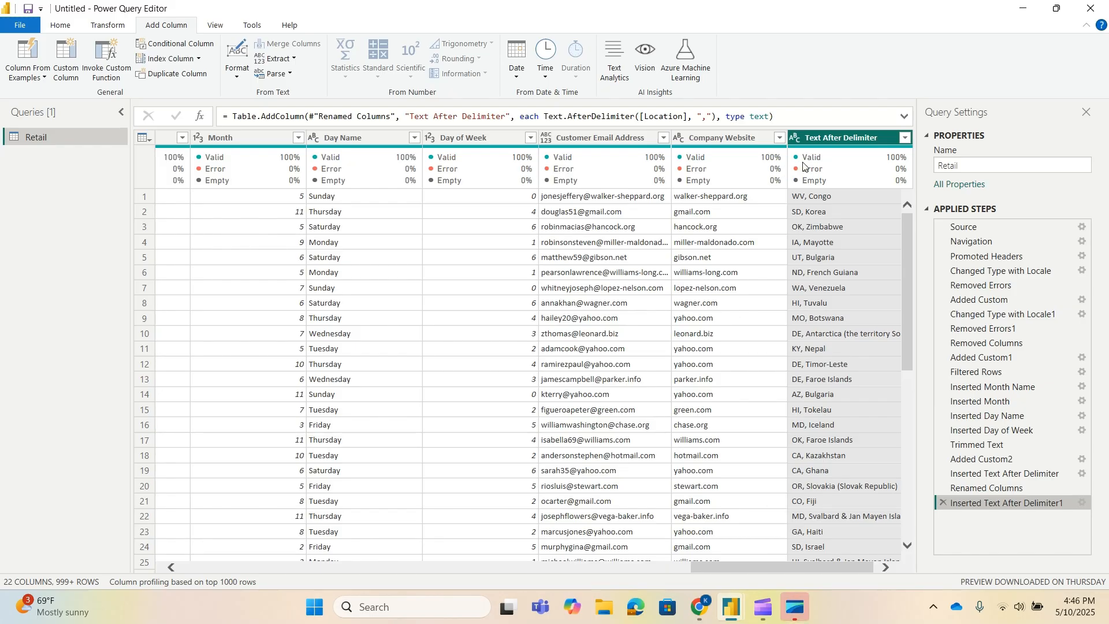
Step: Add another column that extracts the text after "," from the extracted state-and-country column
scroll(822, 254, down, 5)
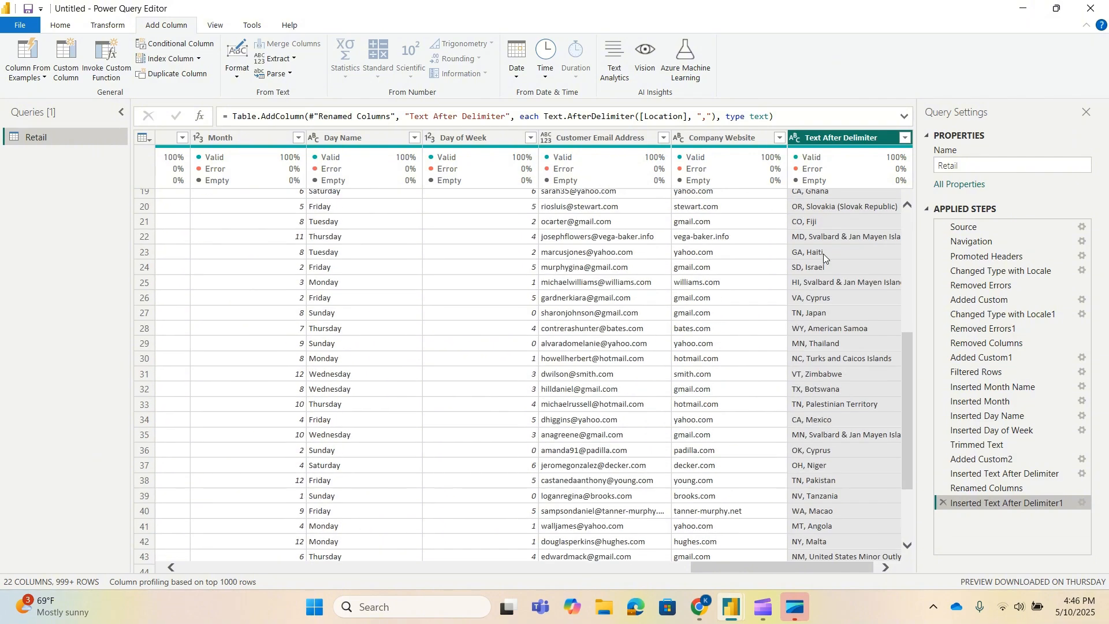
scroll(826, 252, up, 5)
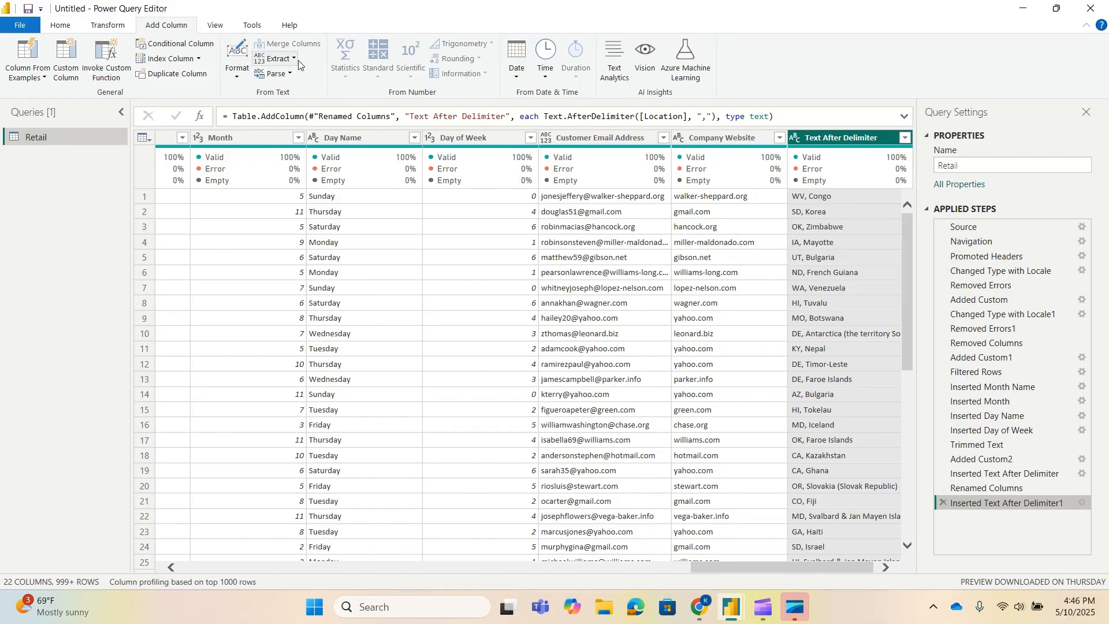
click(280, 59)
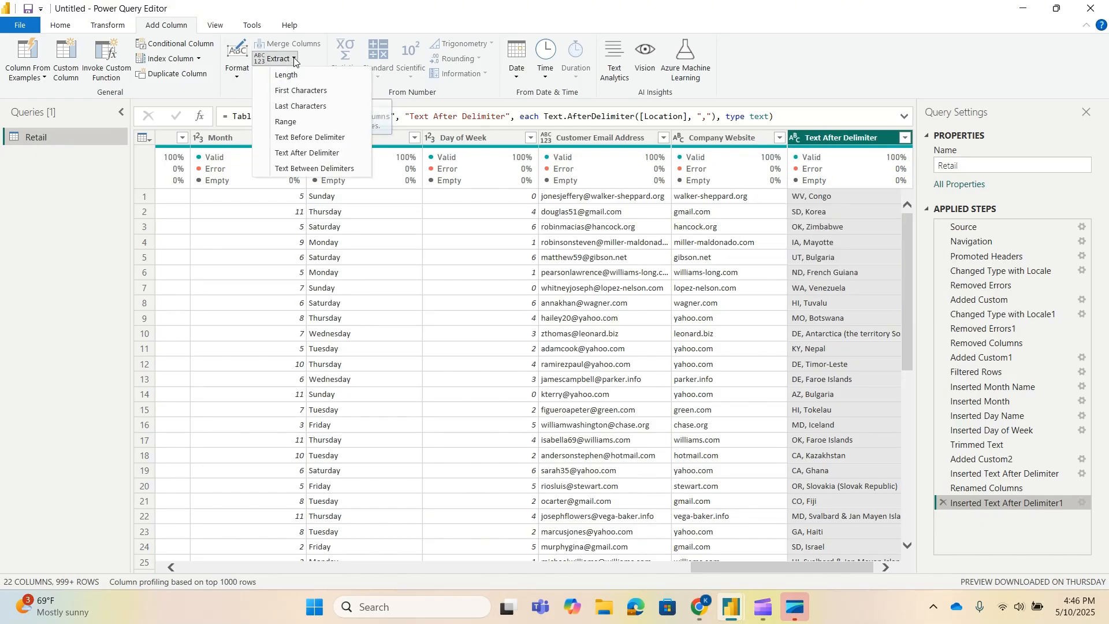
click(289, 157)
text(,)
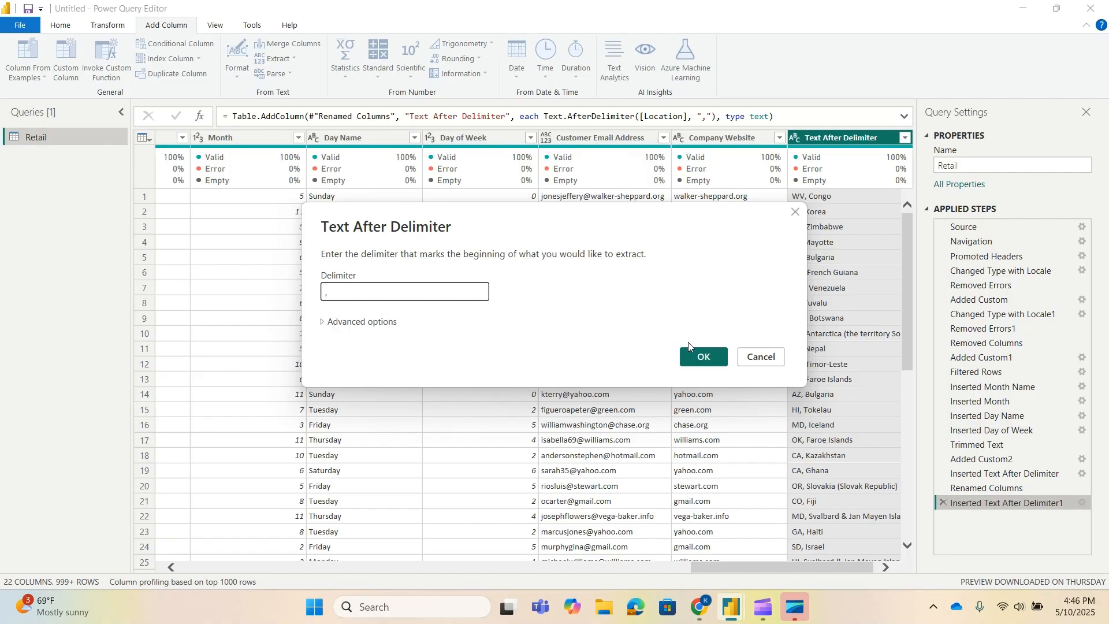
click(703, 357)
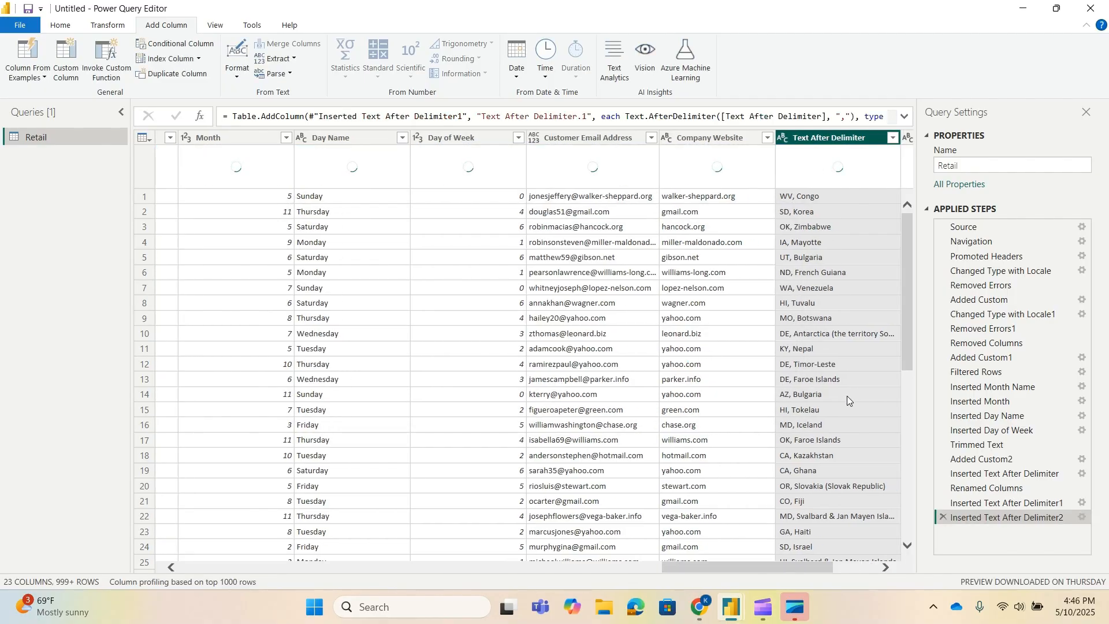
Step: Remove the intermediate Text After Delimiter column that holds both state and country
drag(813, 566, 891, 578)
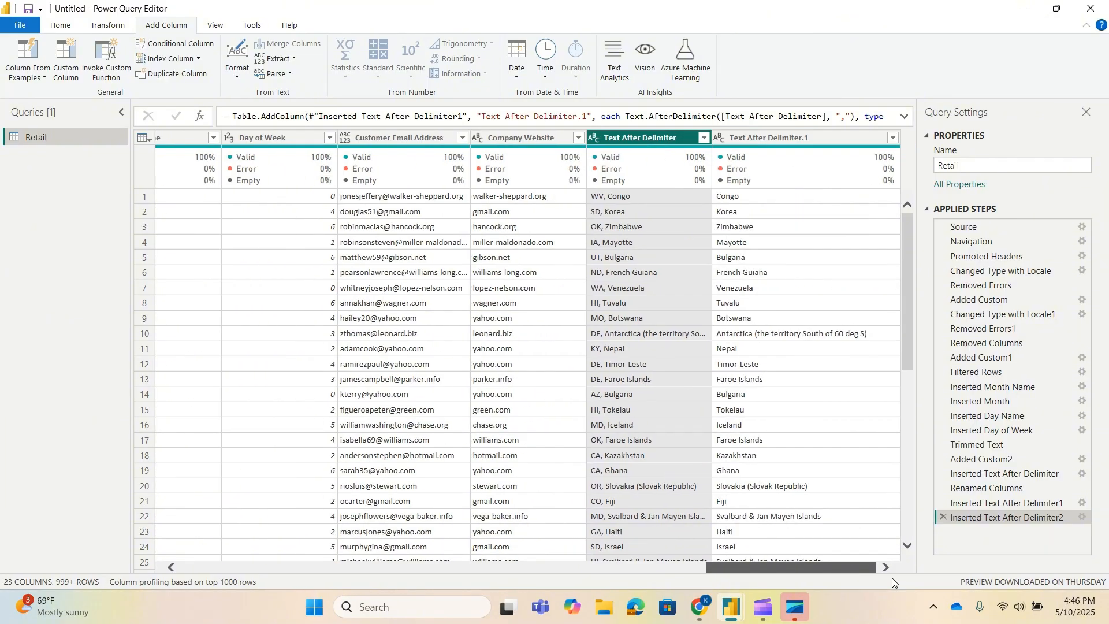
right_click(666, 139)
click(701, 165)
Step: Rename the remaining extracted location column to Country and view the full value in its tenth row
double_click(803, 136)
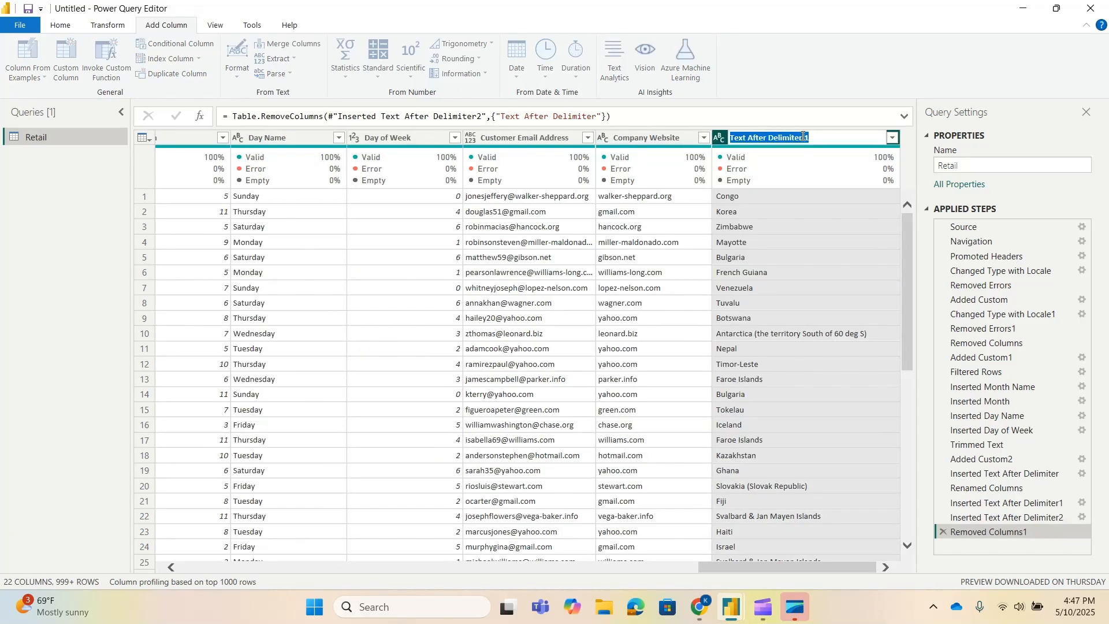
text(Coun)
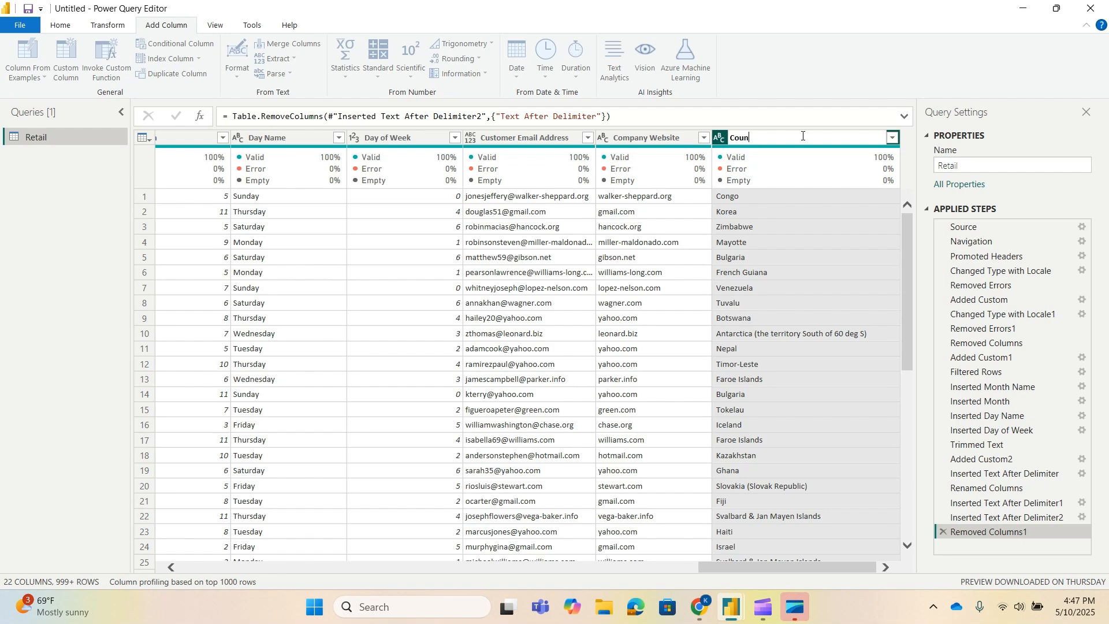
text(try)
key(Return)
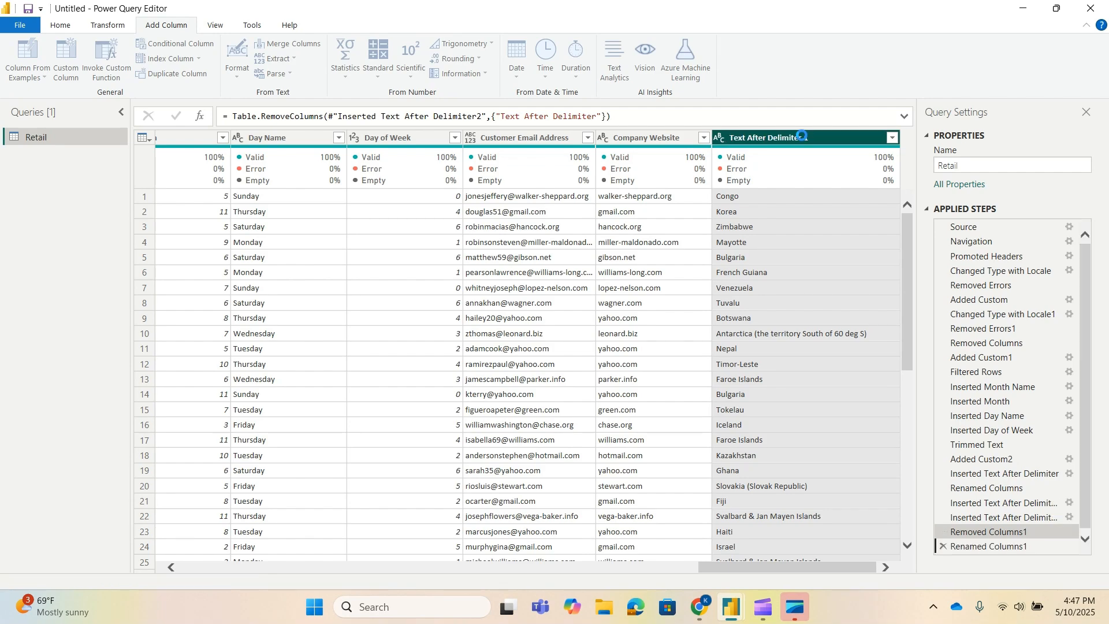
click(775, 336)
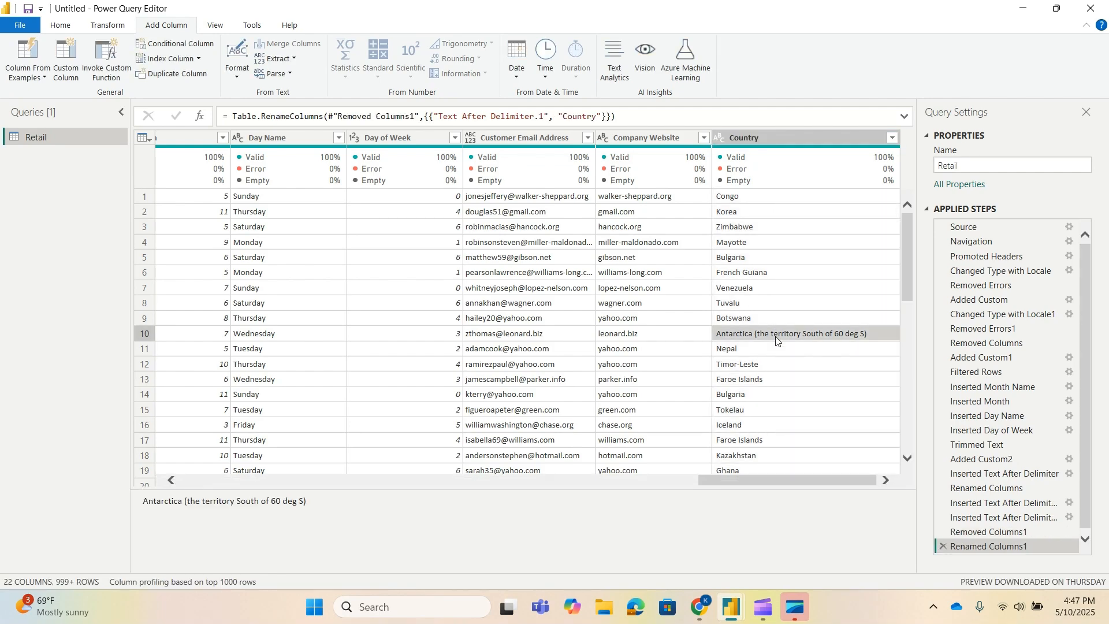
Step: Review the distinct country names in the Country column's filter list without changing the filter
click(893, 137)
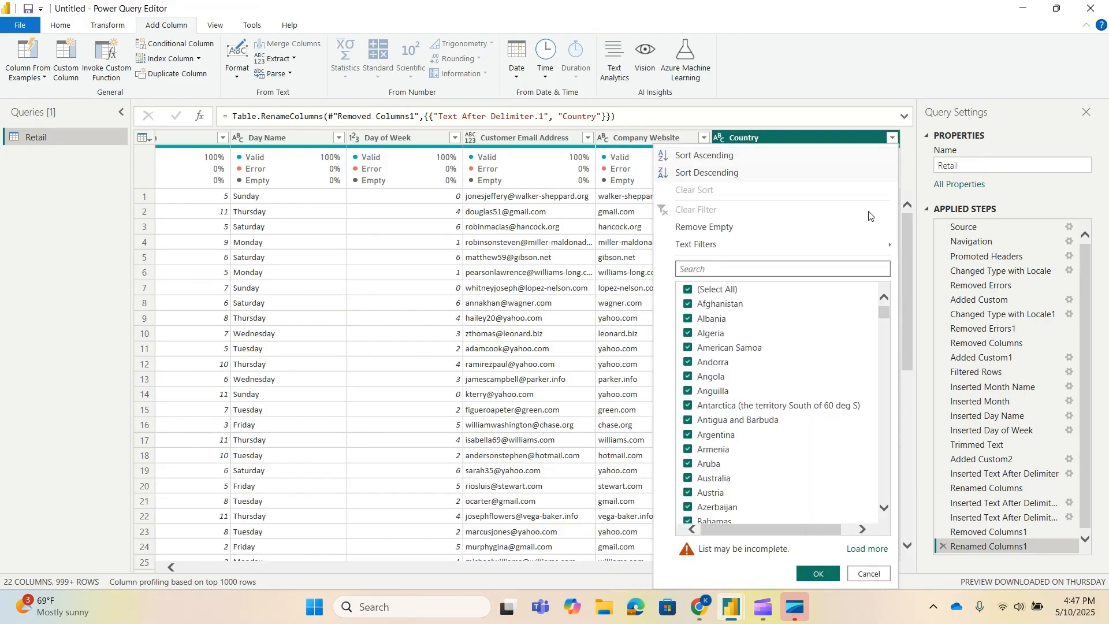
scroll(838, 398, down, 7)
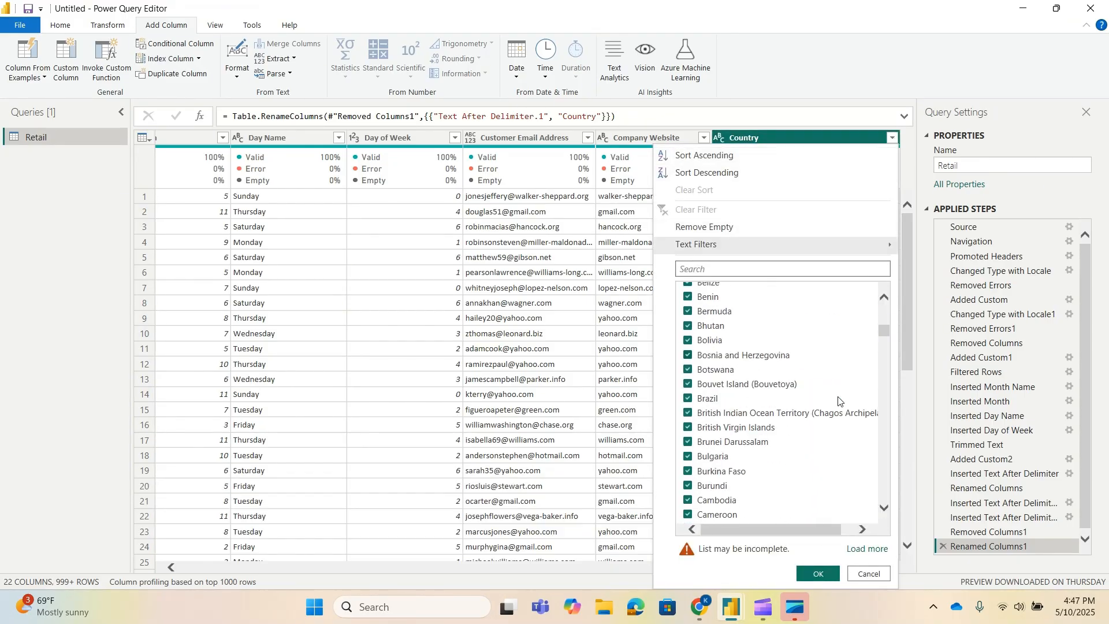
scroll(838, 400, down, 1)
mouse_move(810, 535)
mouse_down()
mouse_move(853, 540)
mouse_move(793, 537)
mouse_up()
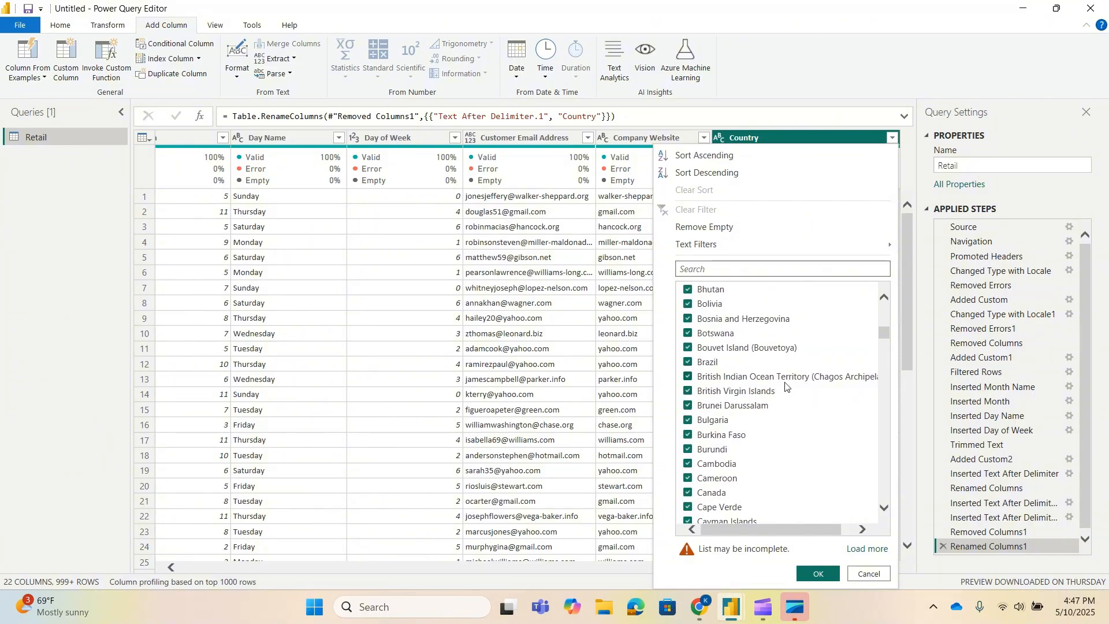
scroll(828, 408, down, 9)
scroll(832, 404, down, 20)
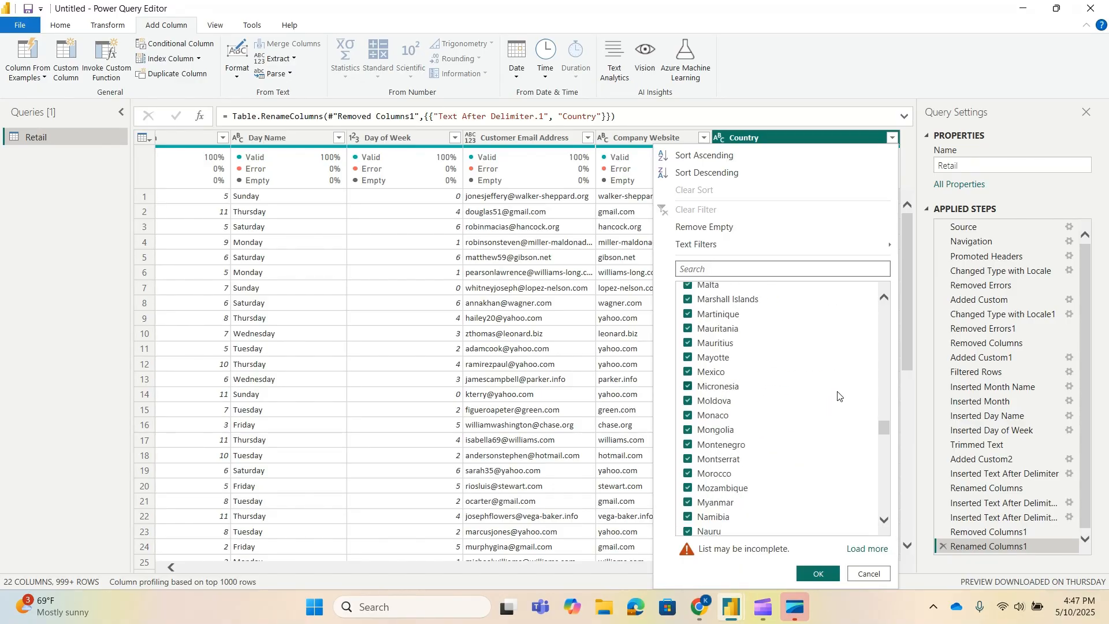
scroll(835, 392, up, 10)
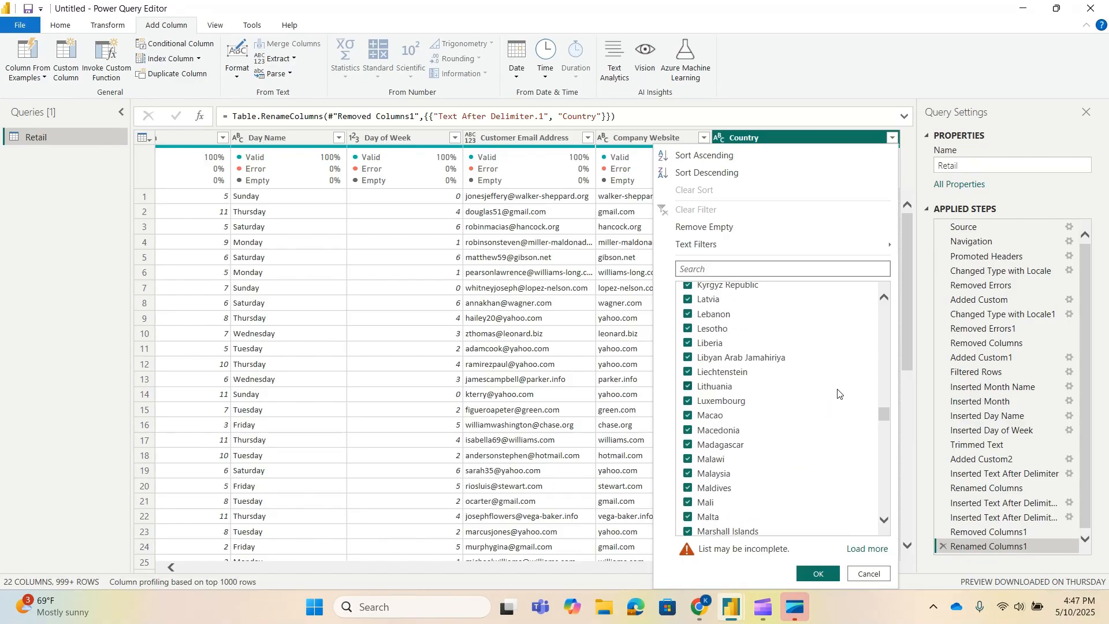
click(862, 573)
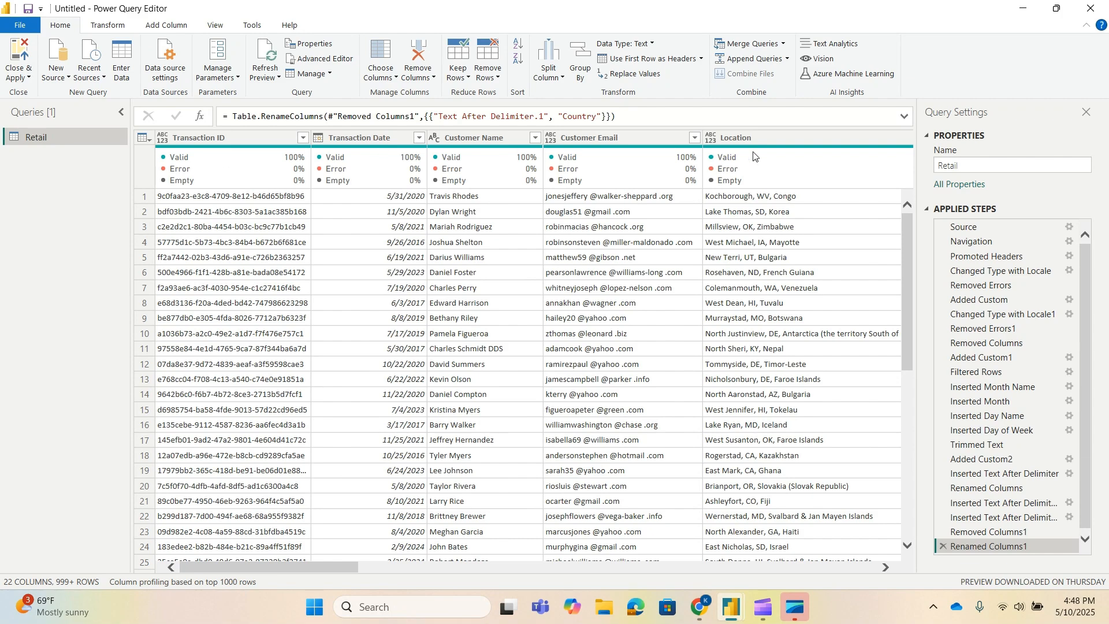
Step: Try the Whole Number data type on the Quantity Sold column, checking its distinct values, and delete that Changed Type step
drag(317, 569, 498, 577)
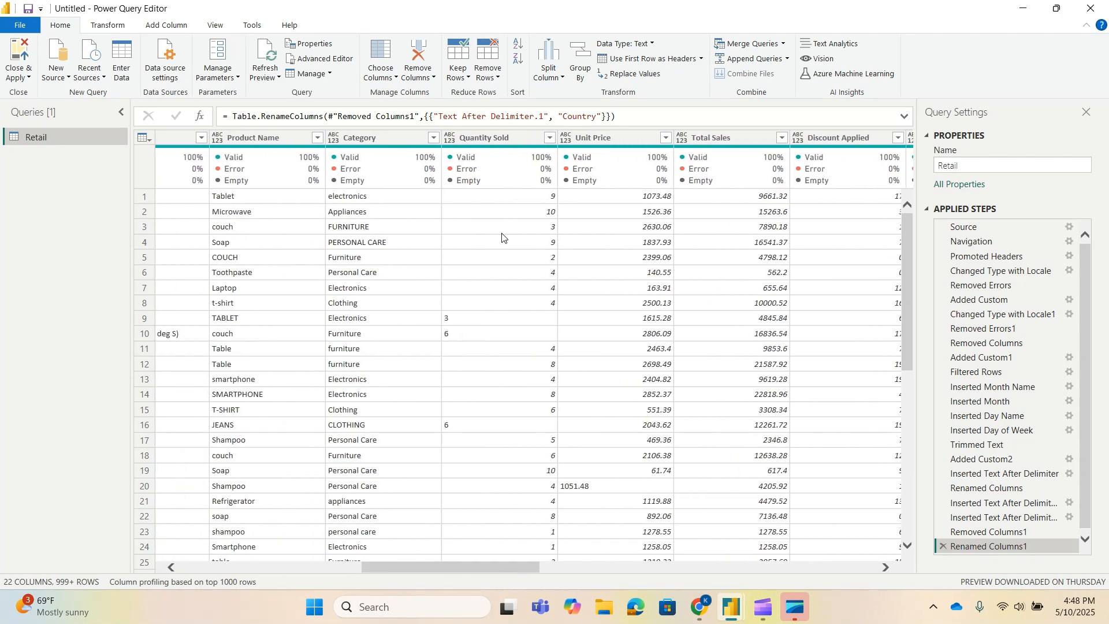
click(503, 139)
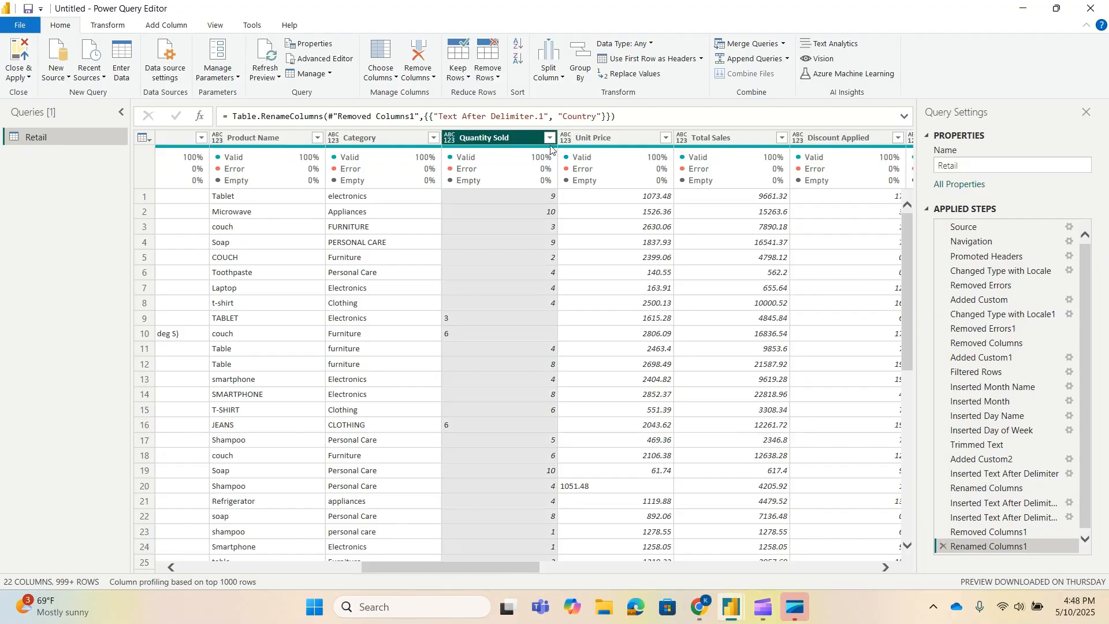
click(450, 139)
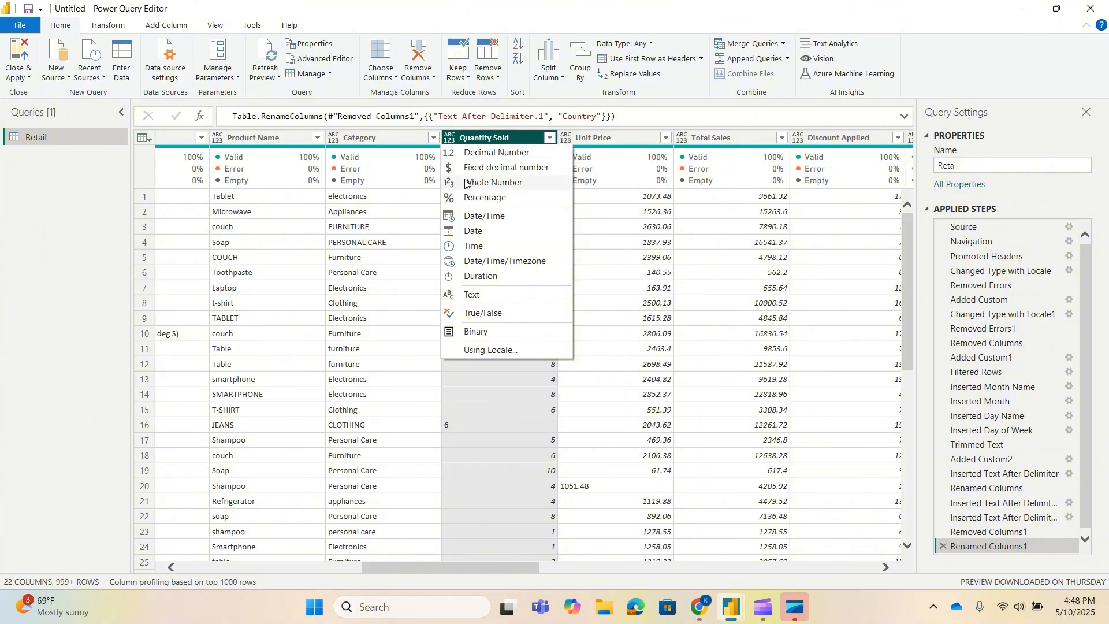
click(534, 183)
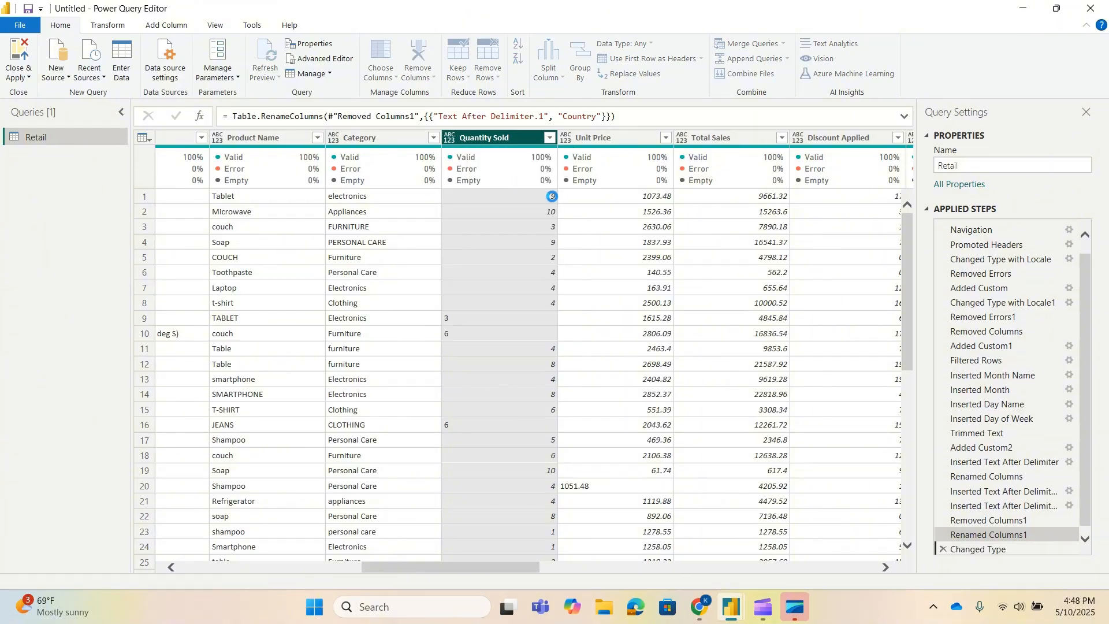
click(550, 138)
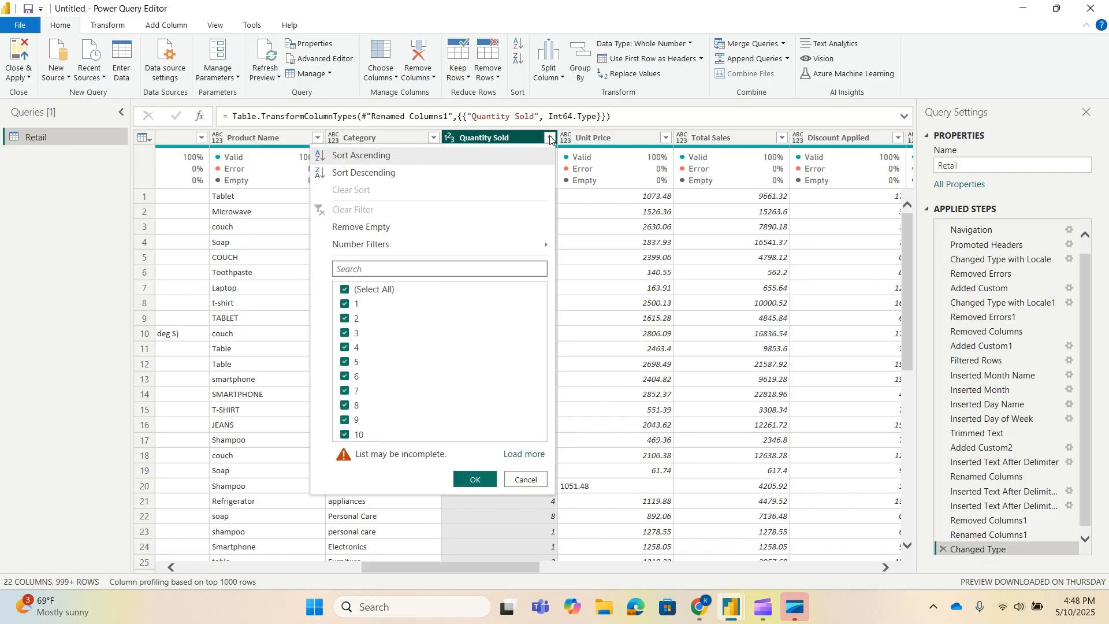
click(524, 480)
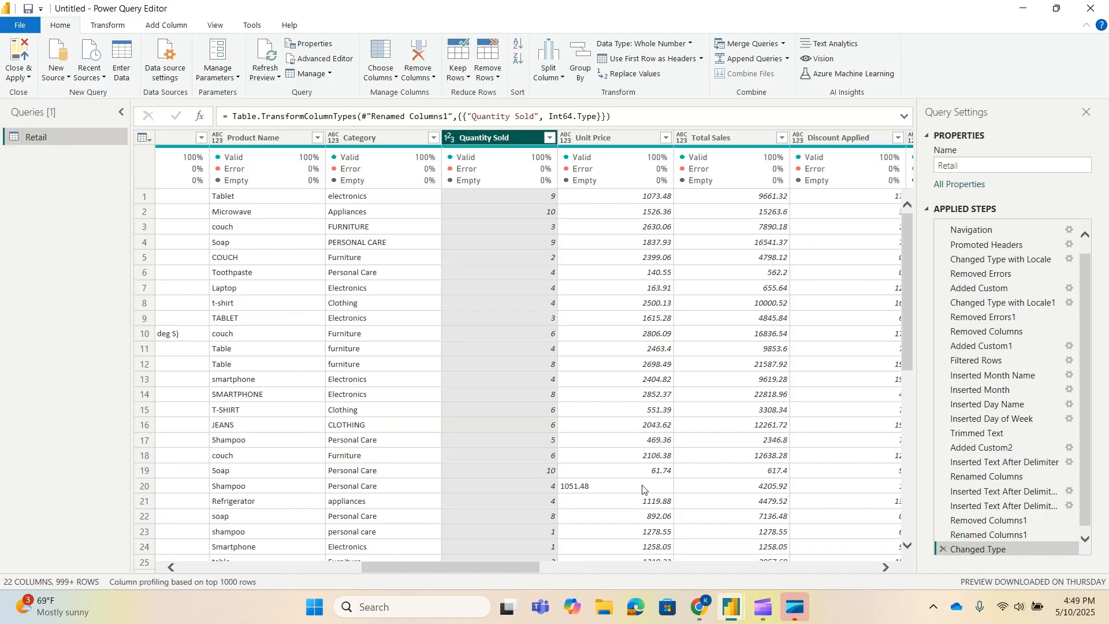
click(943, 549)
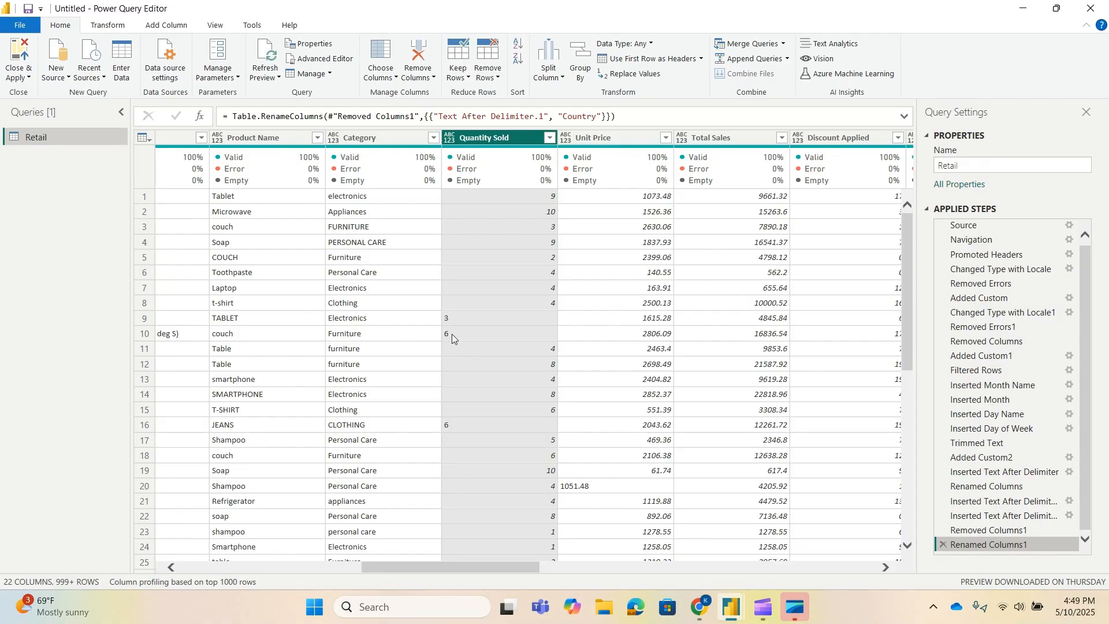
Step: Examine the Quantity Sold column's rows and filter list for values stored as both text and numbers
scroll(485, 254, down, 15)
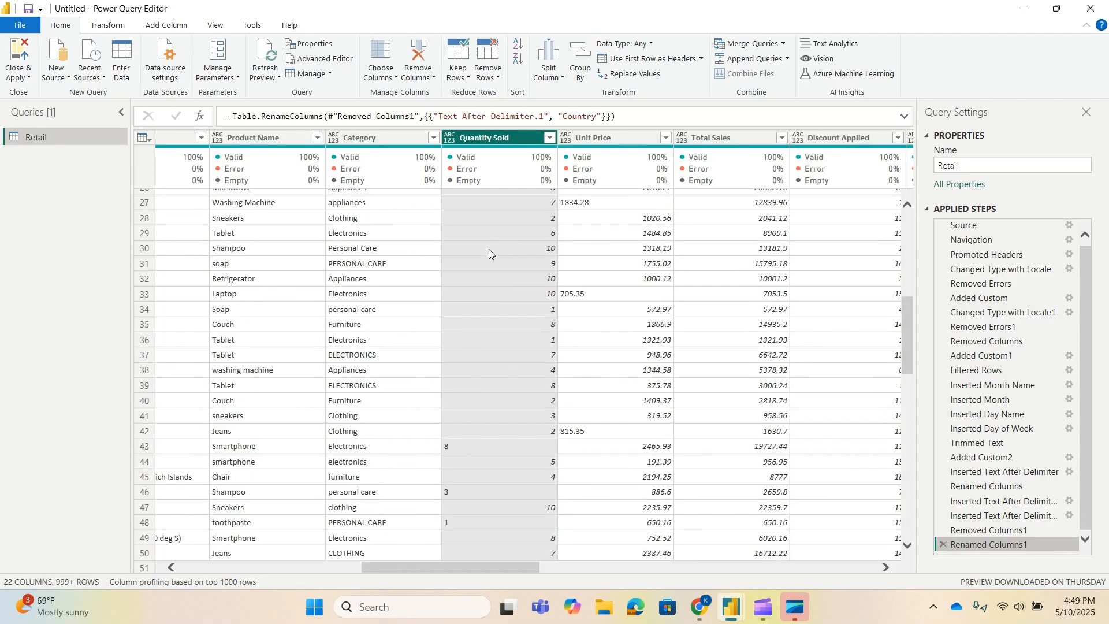
scroll(470, 390, up, 15)
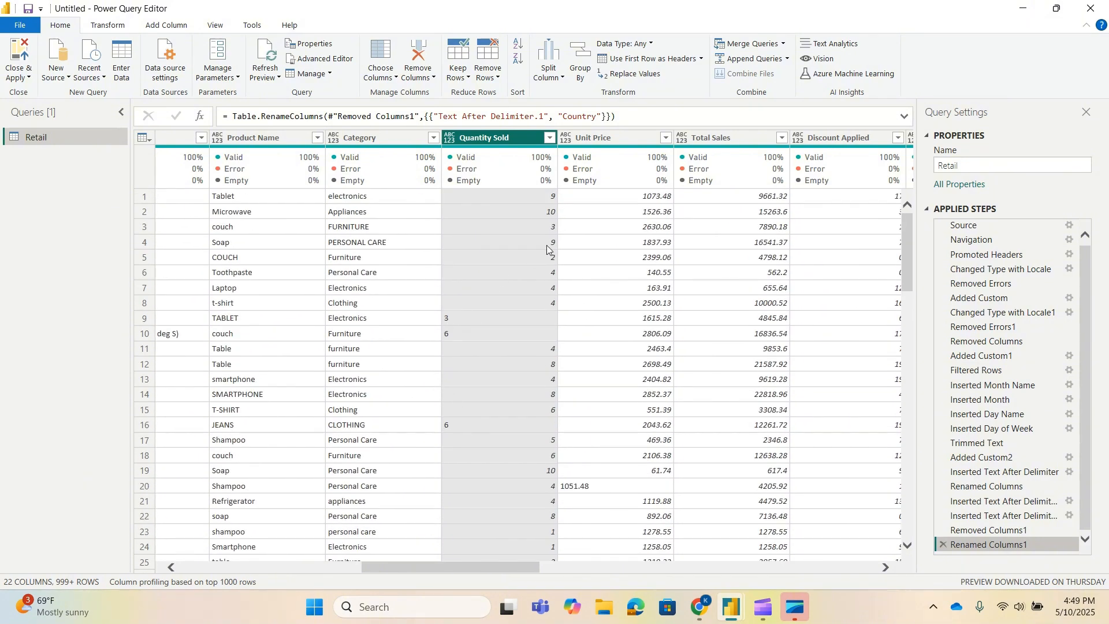
click(552, 140)
scroll(466, 455, down, 5)
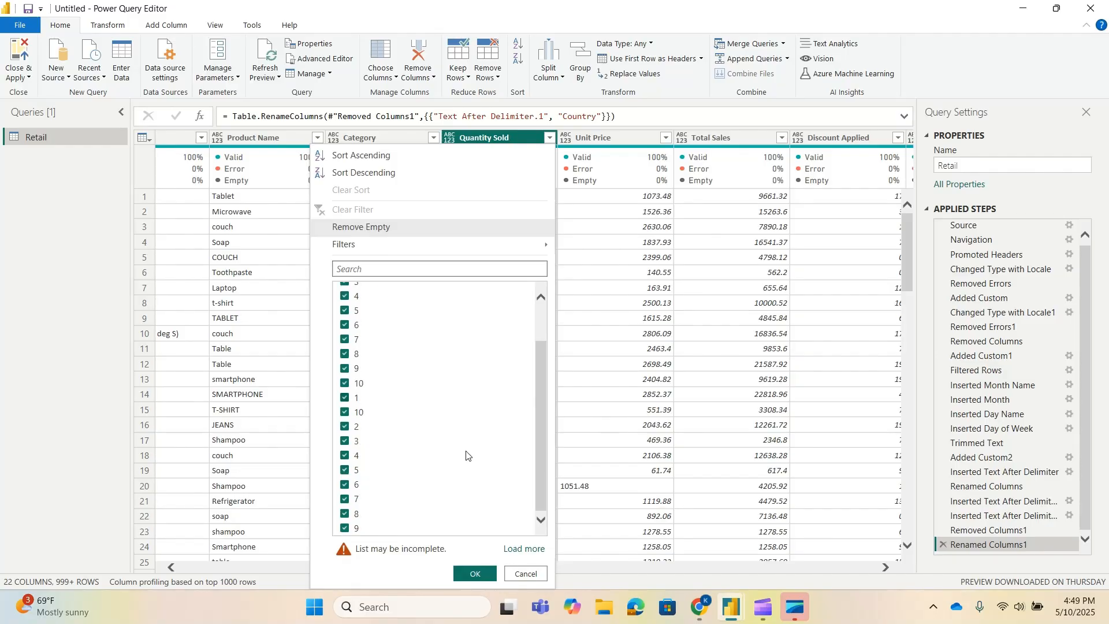
scroll(358, 445, up, 2)
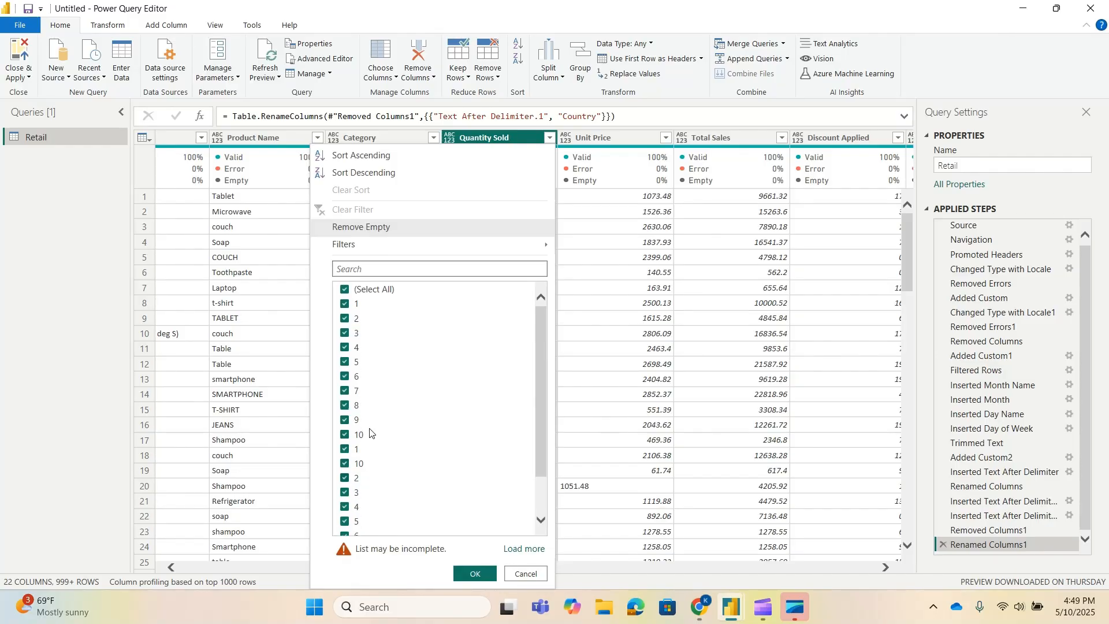
scroll(358, 424, down, 2)
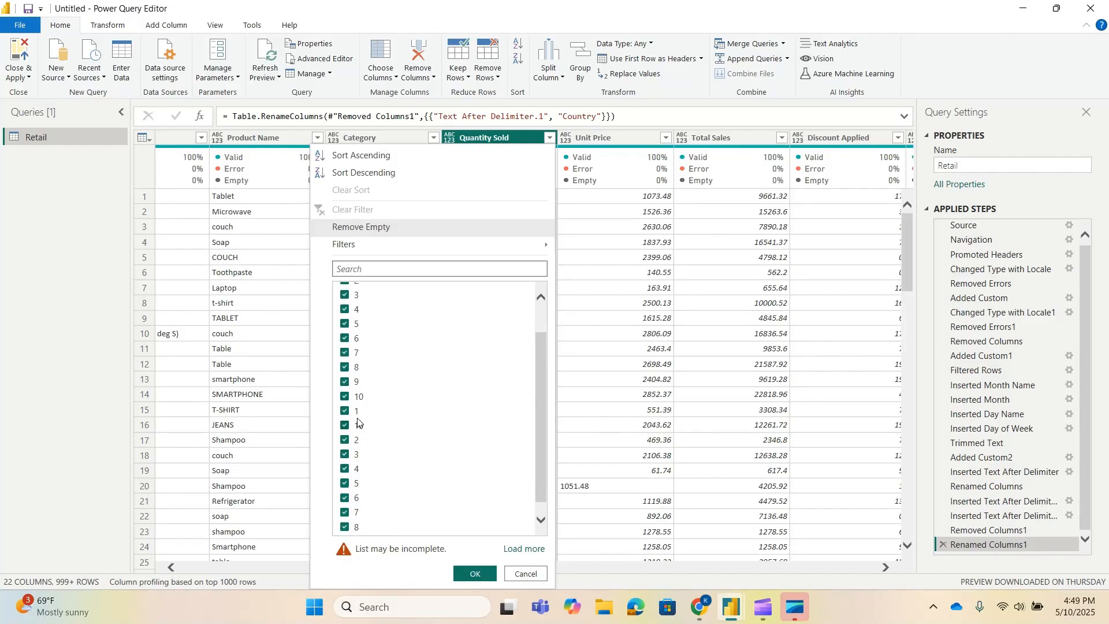
scroll(366, 383, up, 2)
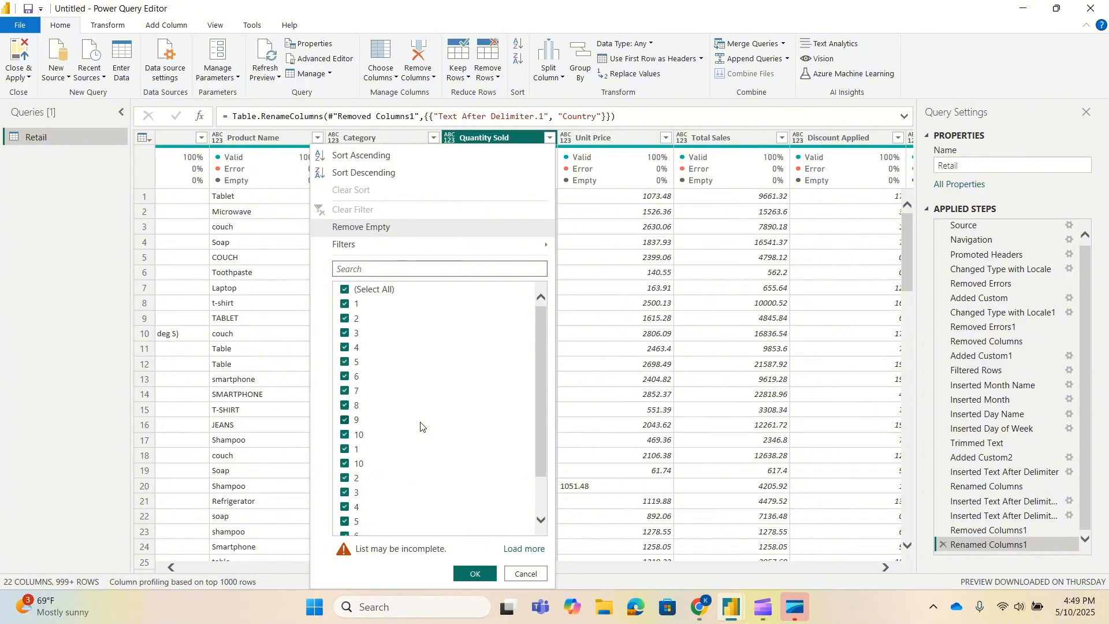
click(526, 575)
Step: Change the Quantity Sold column's data type to Whole Number and load its complete list of distinct values for checking
click(450, 138)
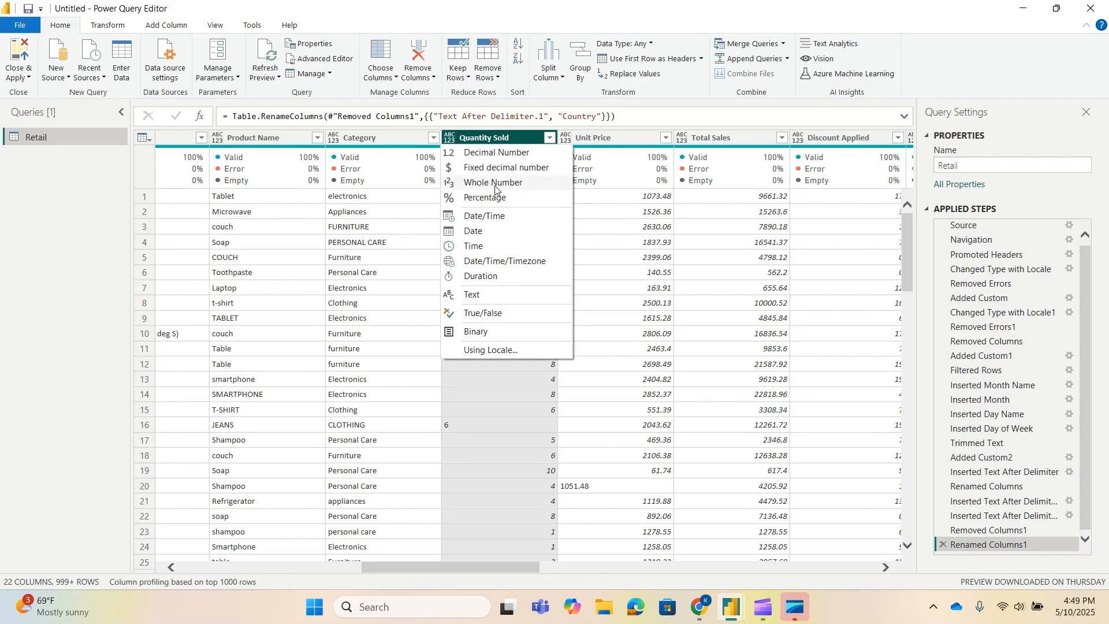
click(513, 184)
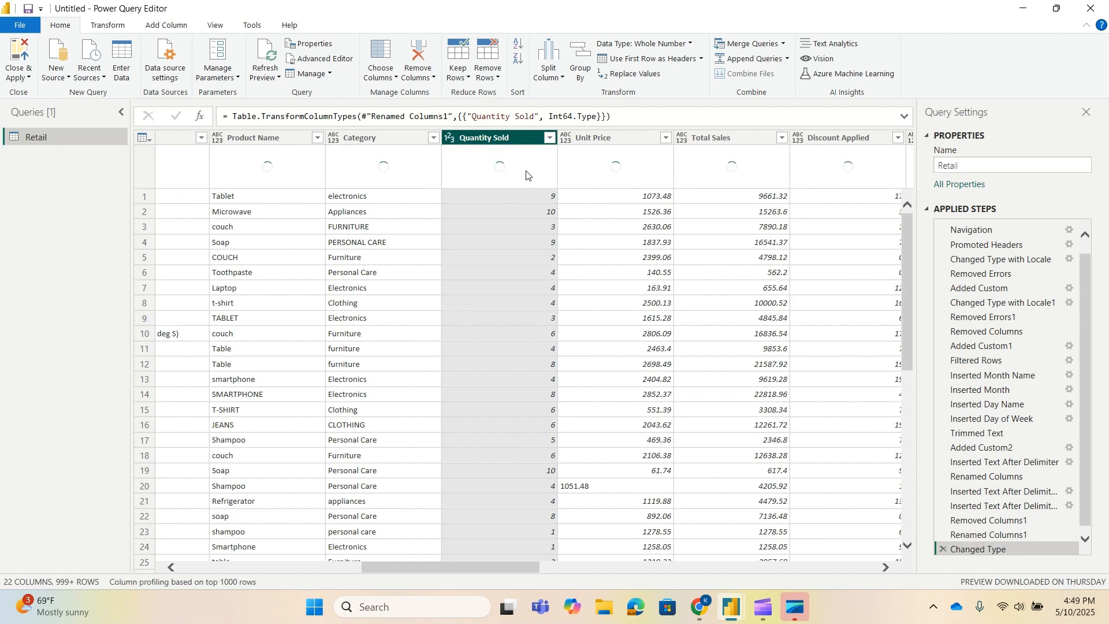
click(550, 139)
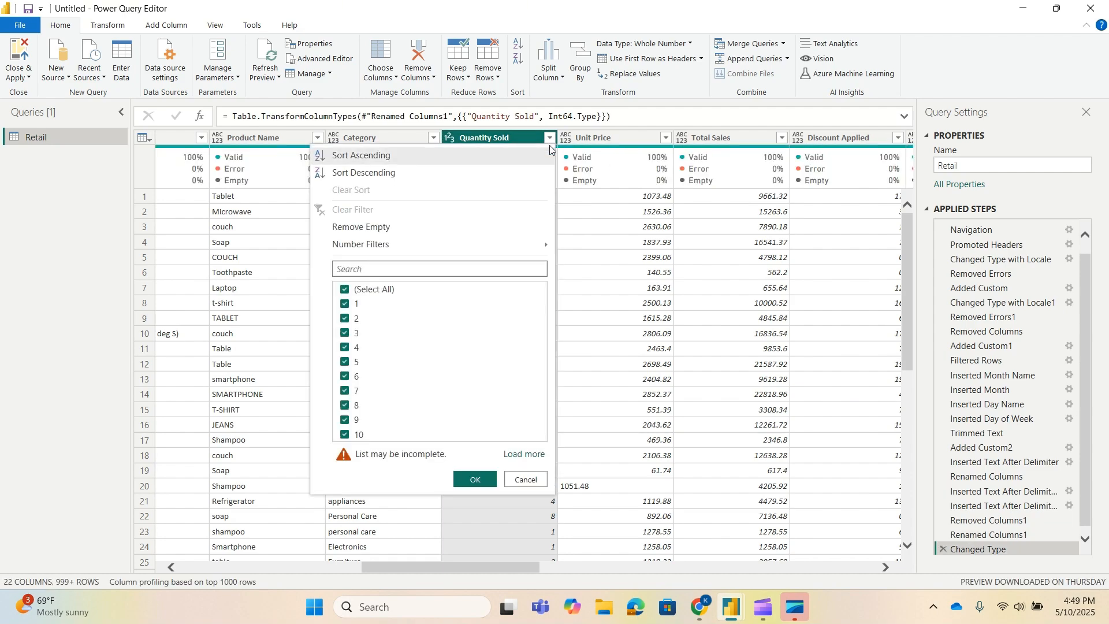
click(525, 454)
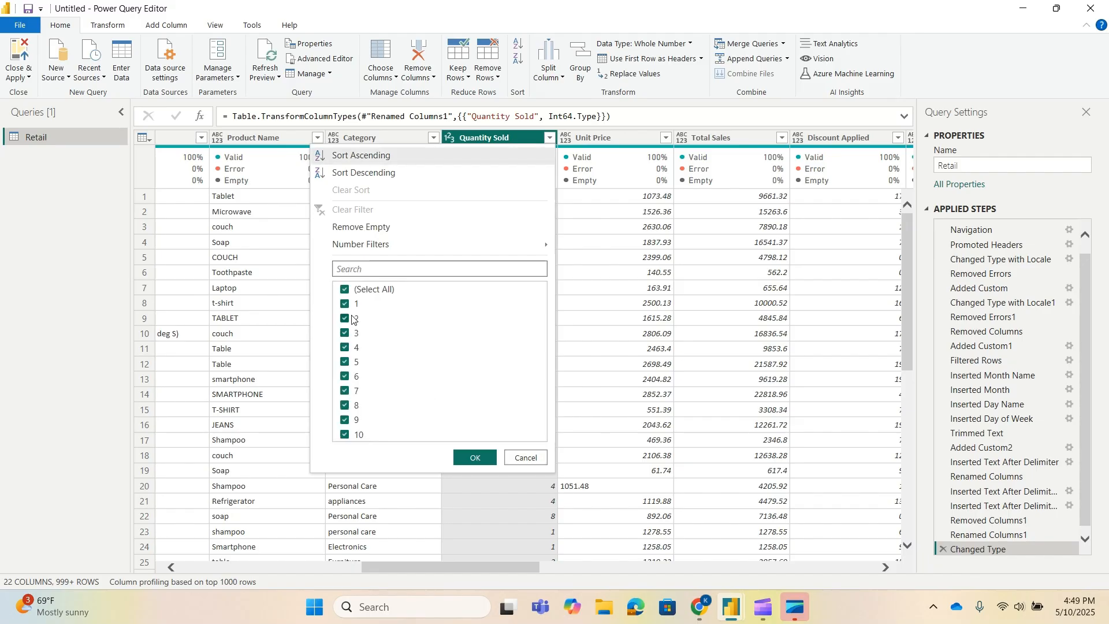
click(525, 458)
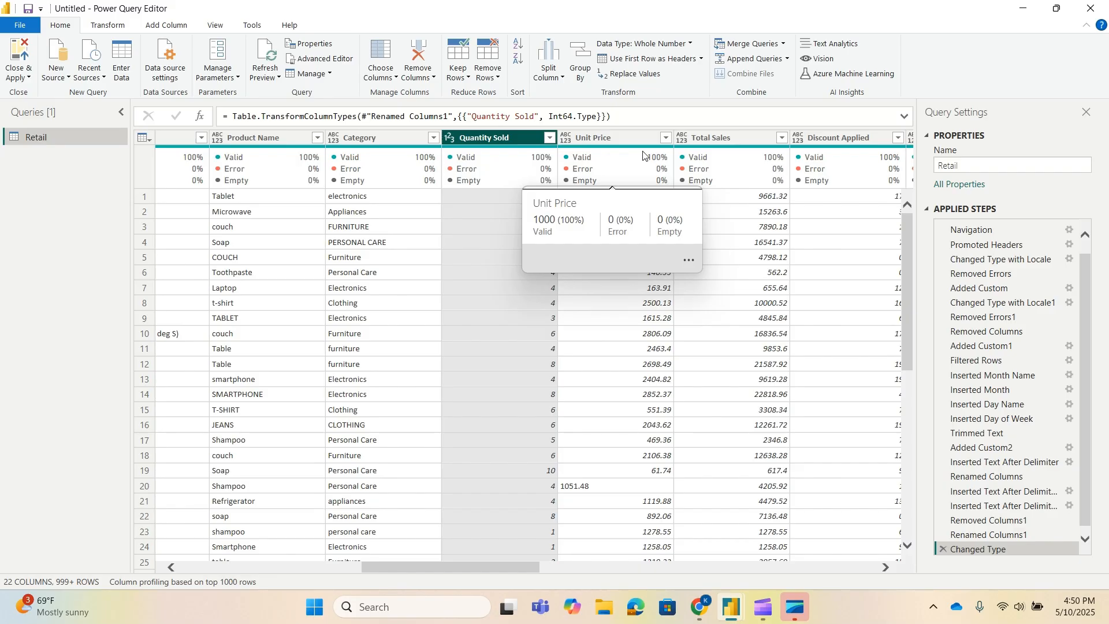
Step: Change the Unit Price column's data type to Decimal Number and look over the converted rows
click(567, 138)
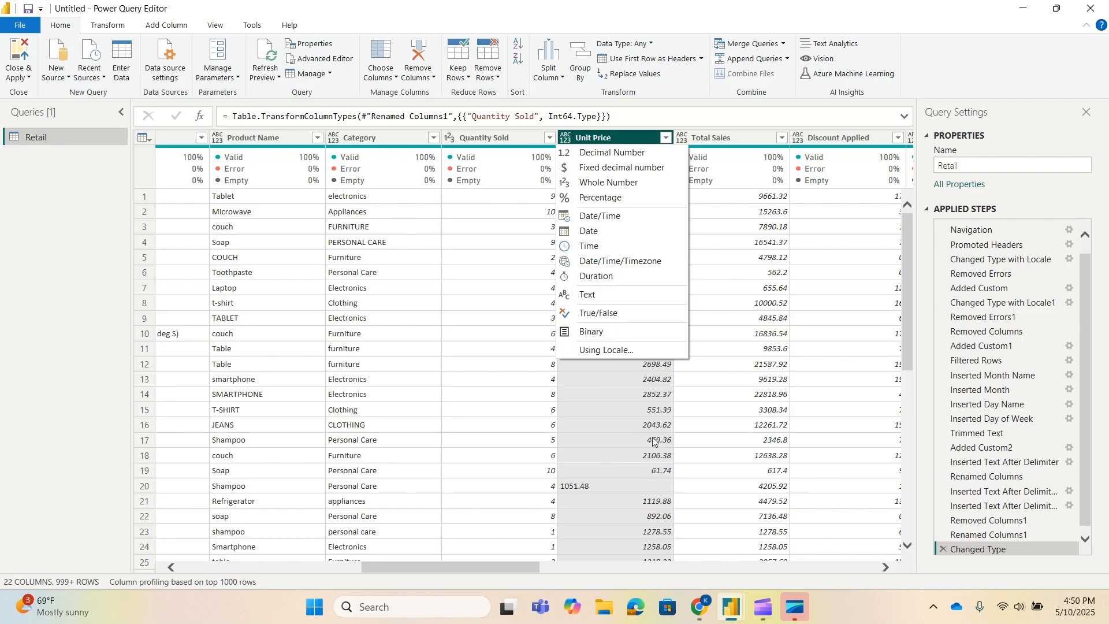
click(625, 155)
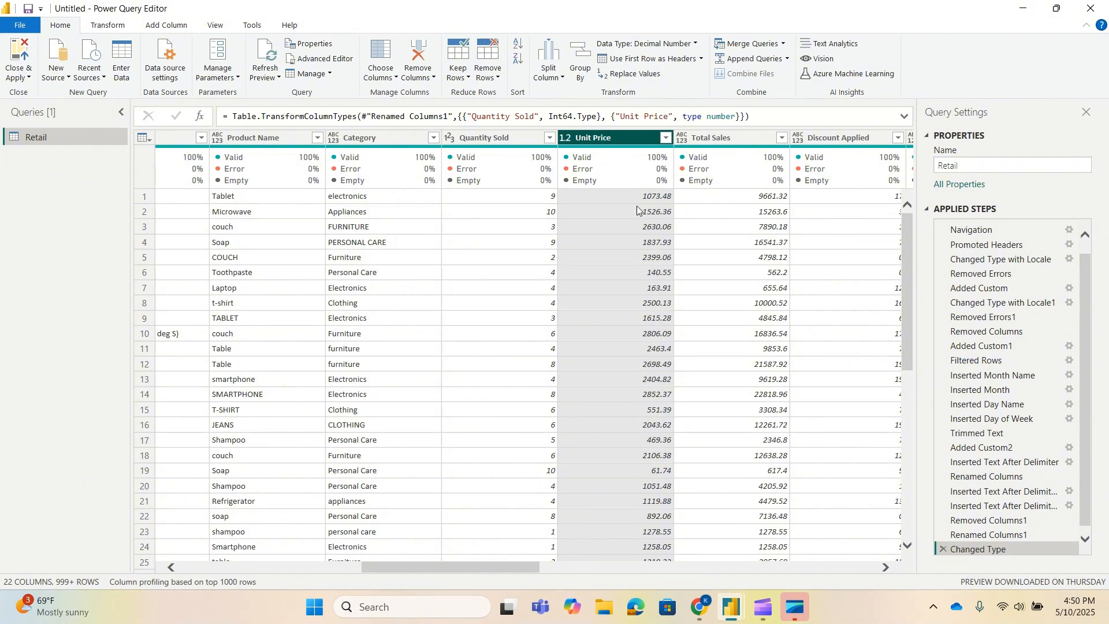
scroll(648, 302, down, 12)
scroll(648, 303, up, 12)
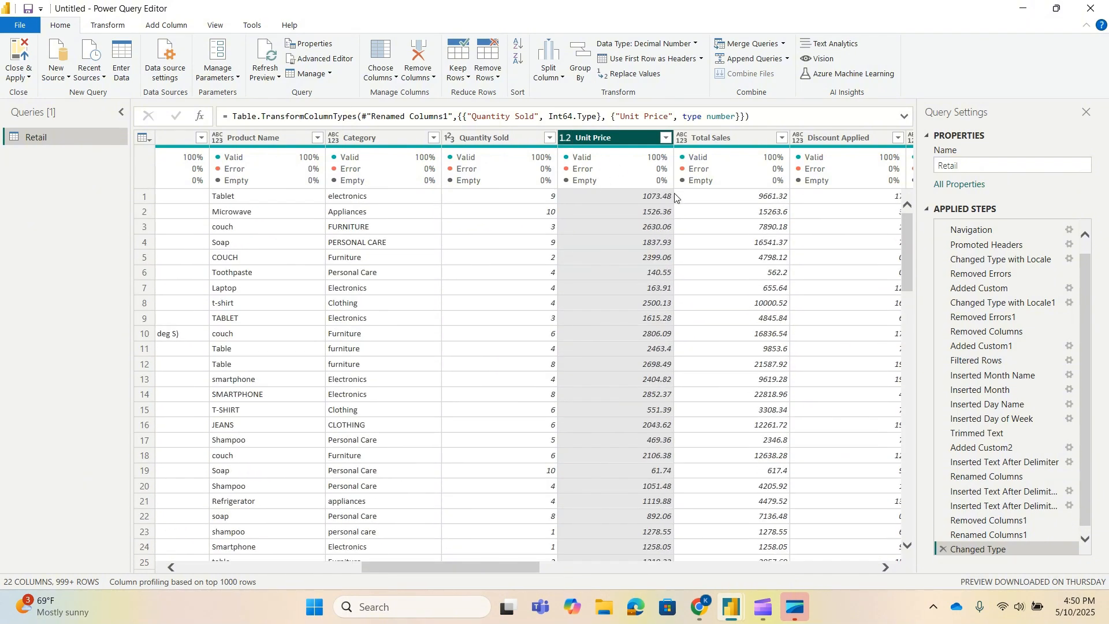
Step: Change the Total Sales column's data type to Decimal Number
scroll(696, 218, down, 20)
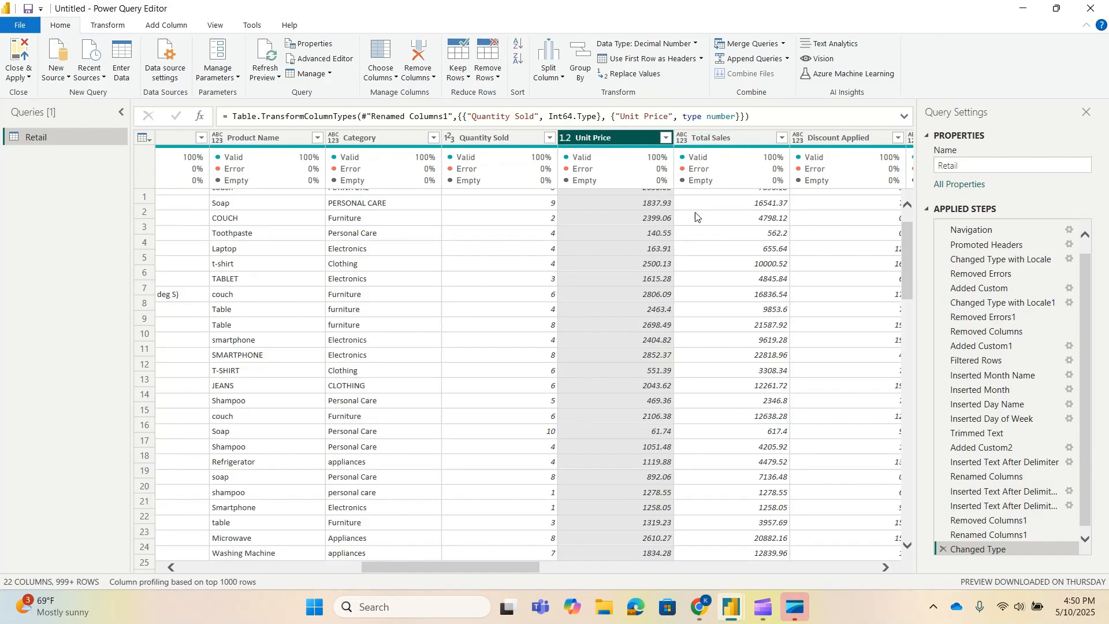
scroll(696, 218, up, 12)
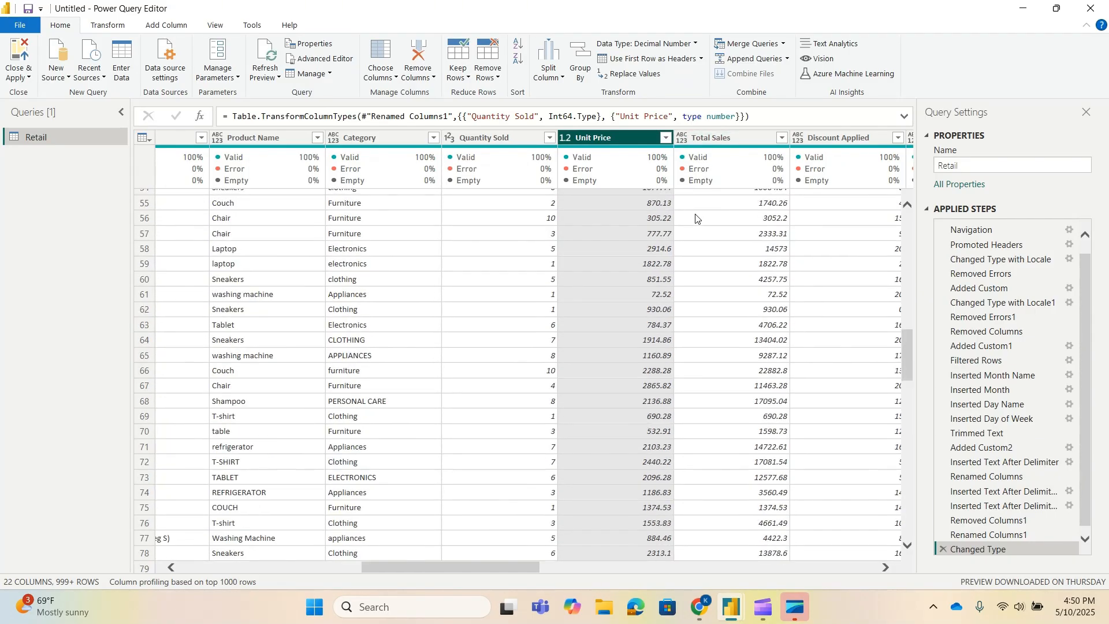
click(684, 137)
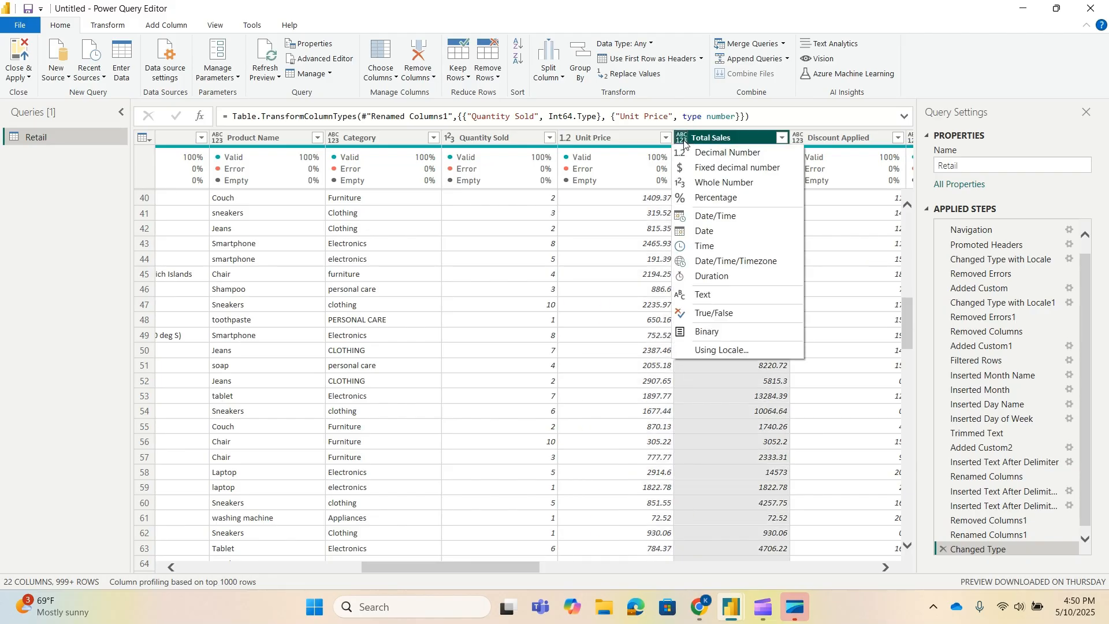
click(743, 153)
Step: Check the values in the Discount Applied column and change its data type to Percentage
drag(508, 567, 561, 577)
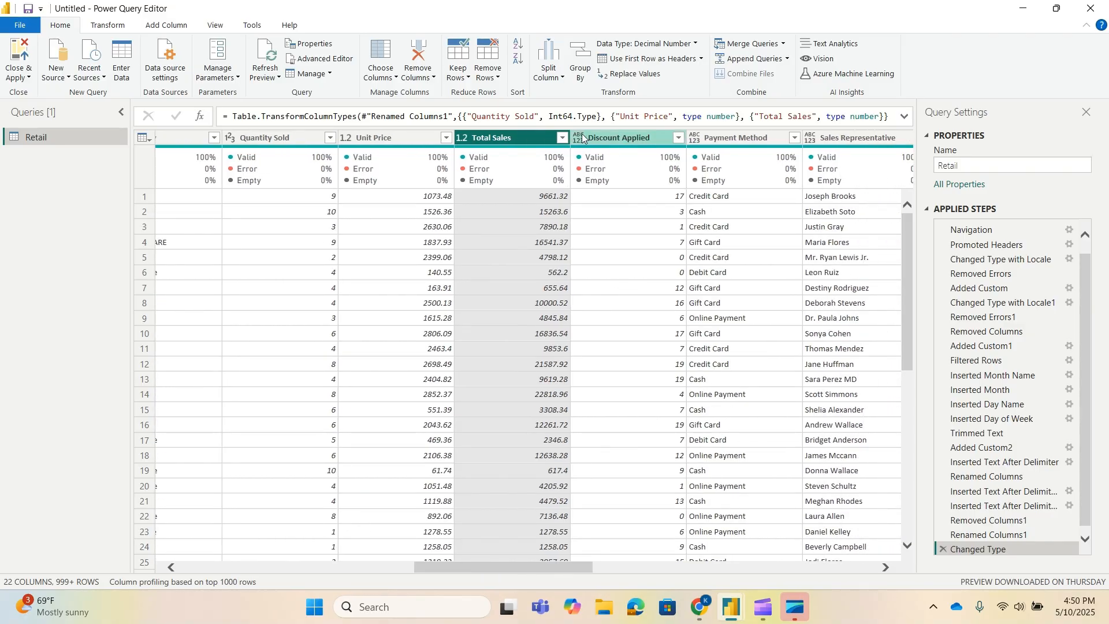
scroll(677, 269, down, 13)
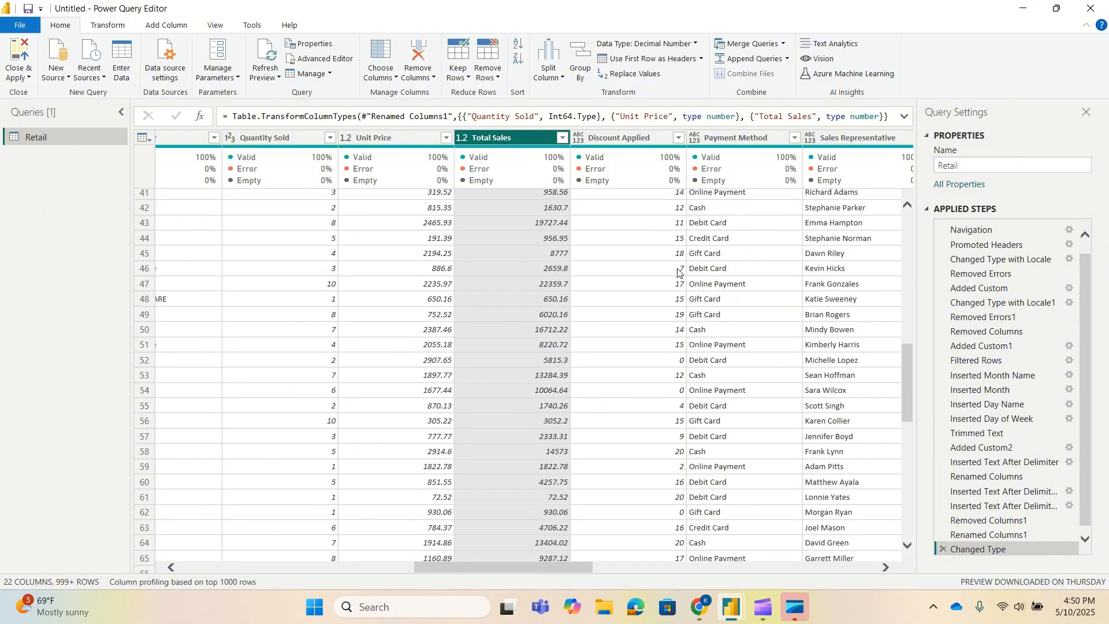
scroll(677, 271, up, 13)
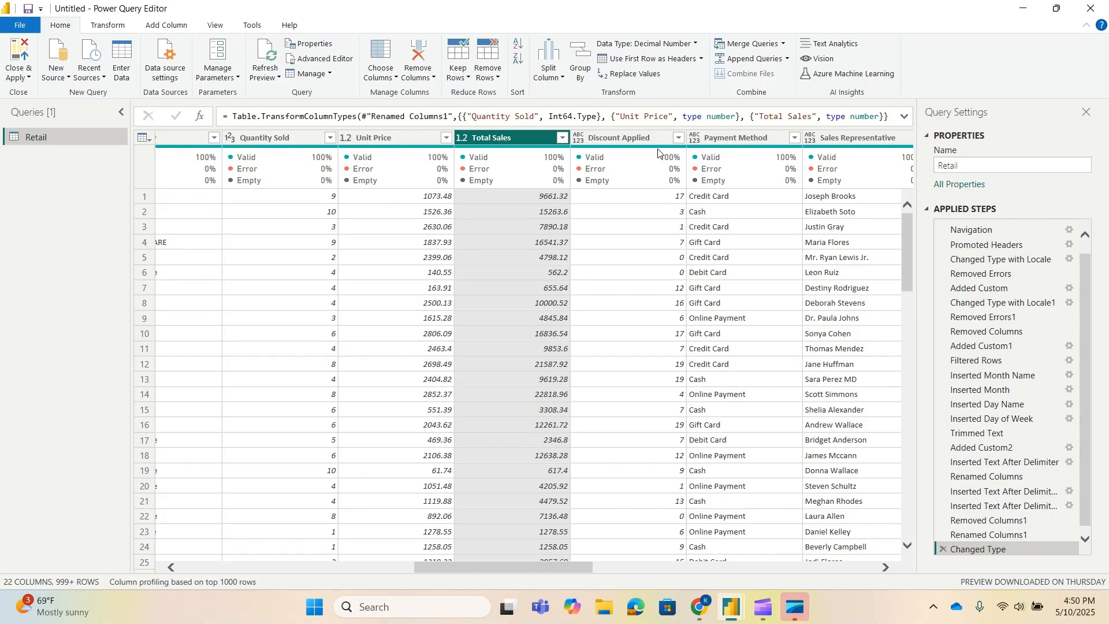
click(617, 141)
click(578, 138)
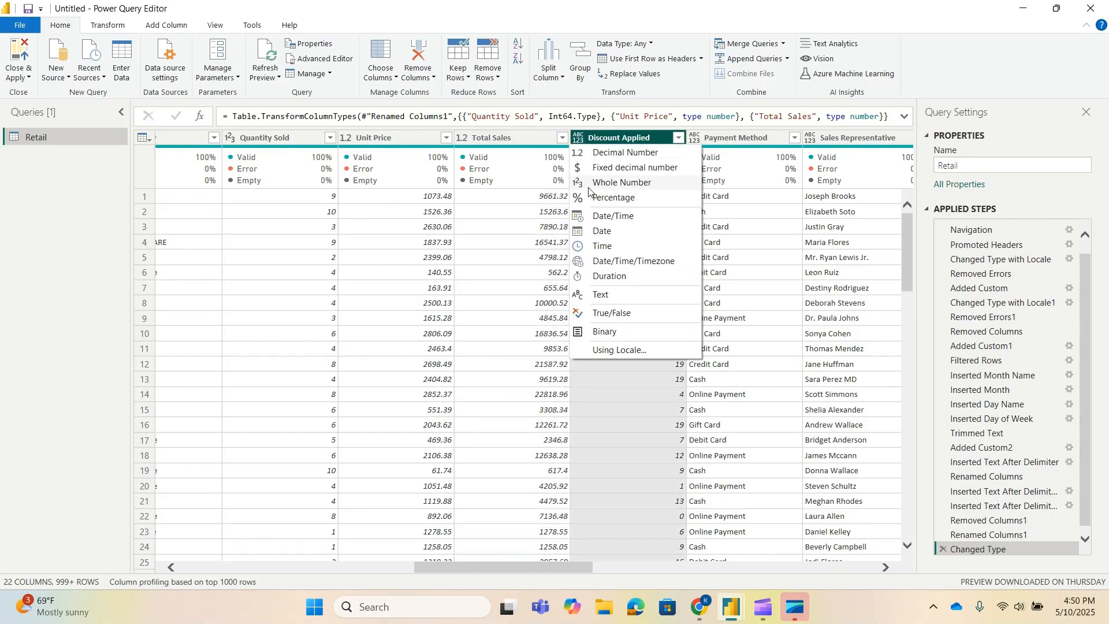
click(613, 197)
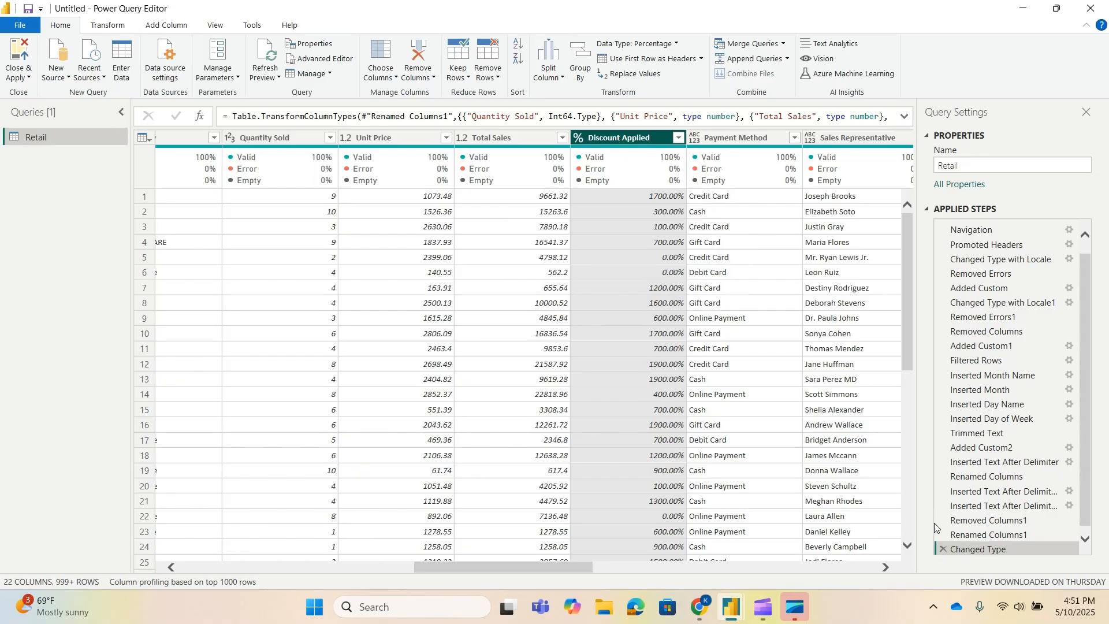
Step: Delete the last applied Changed Type step and divide the Discount Applied column's values by 100
click(943, 549)
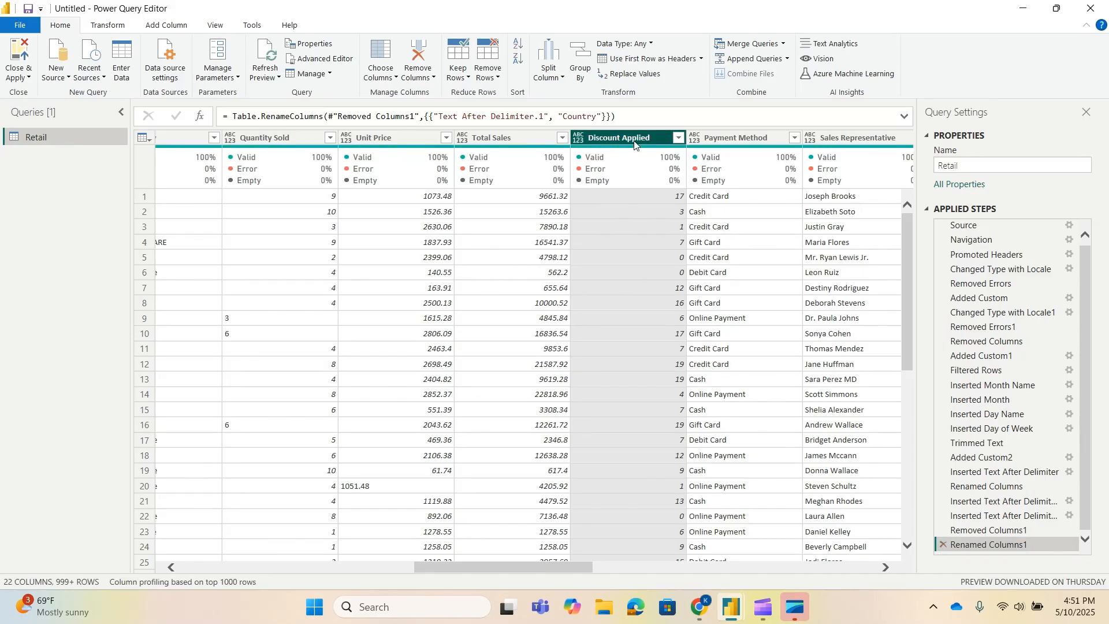
click(108, 26)
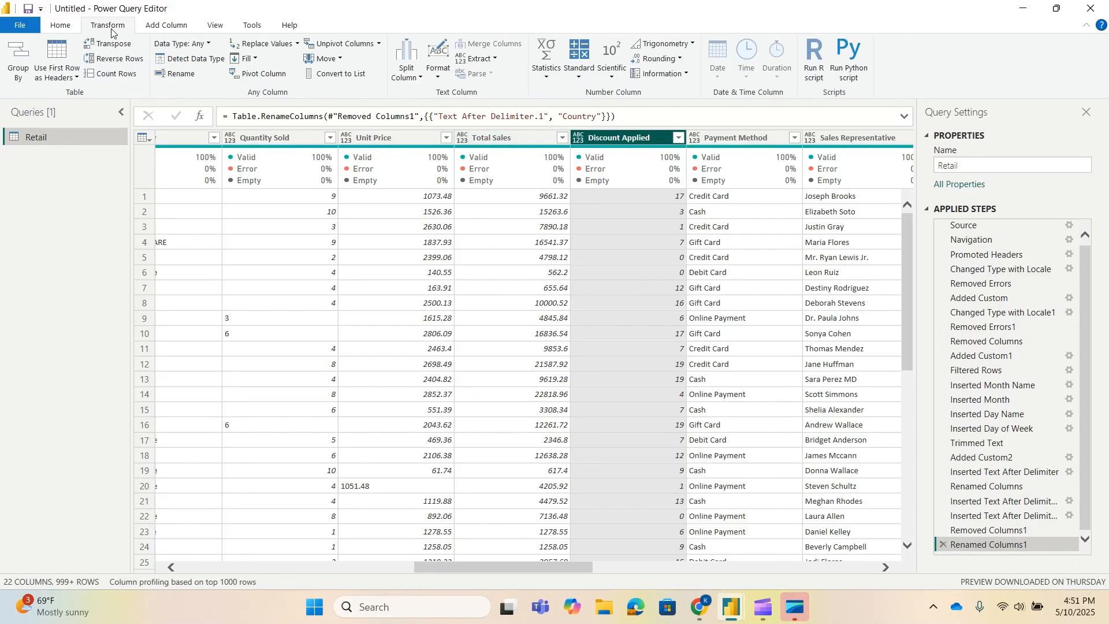
click(545, 80)
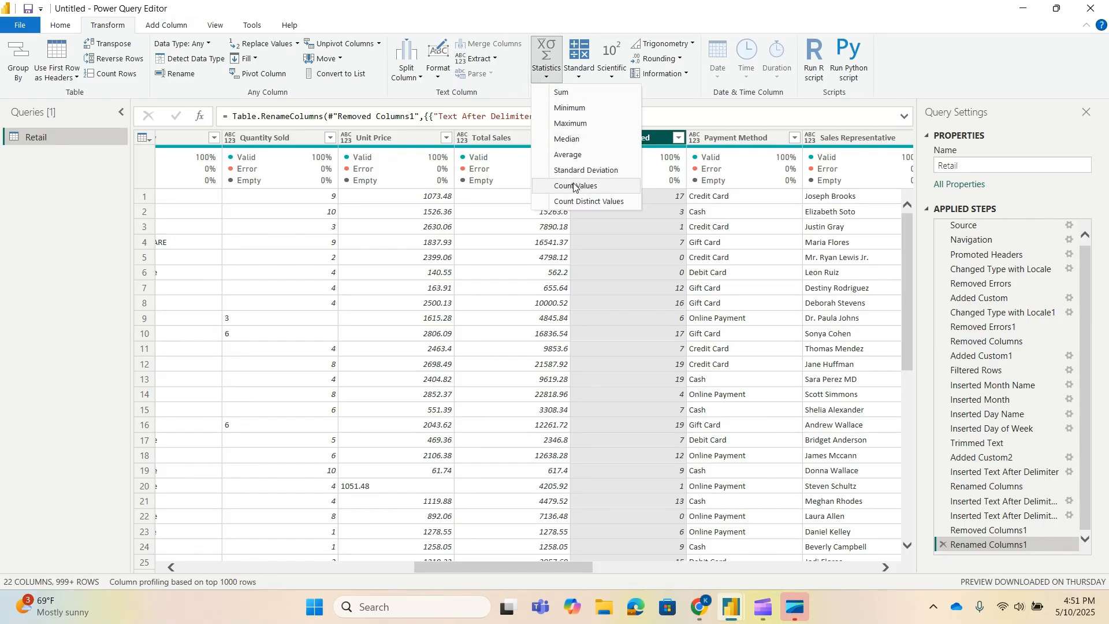
click(580, 80)
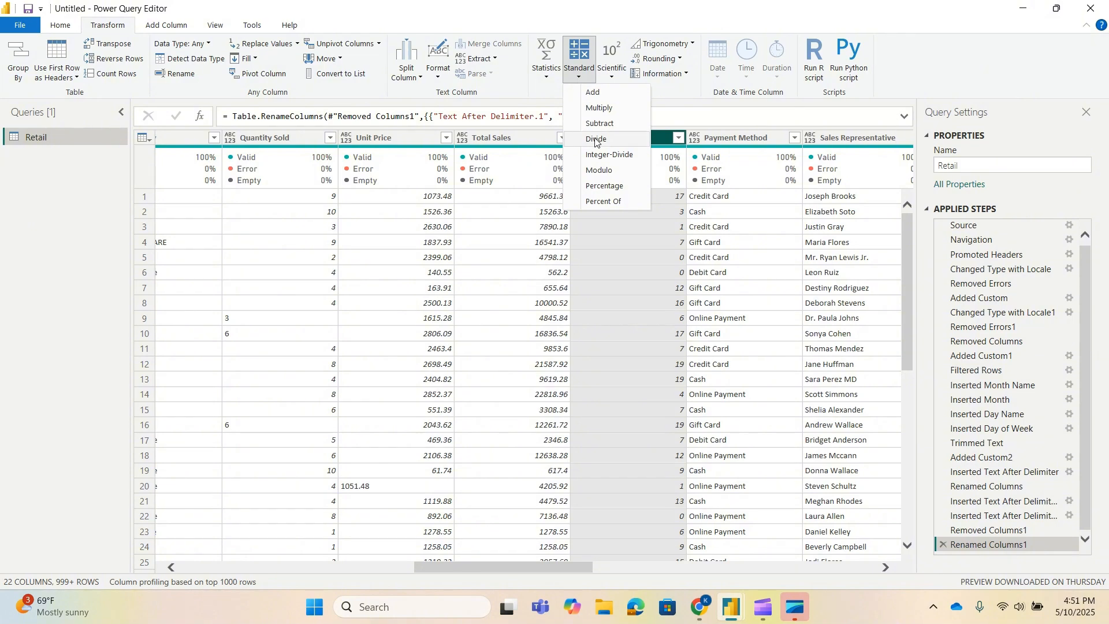
click(601, 141)
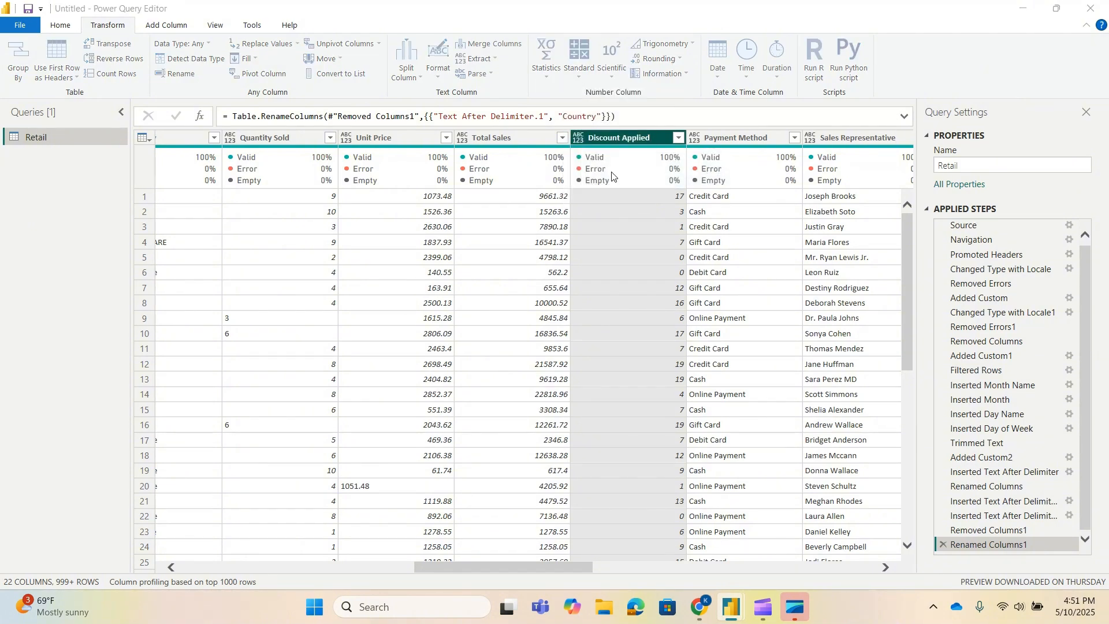
text(100)
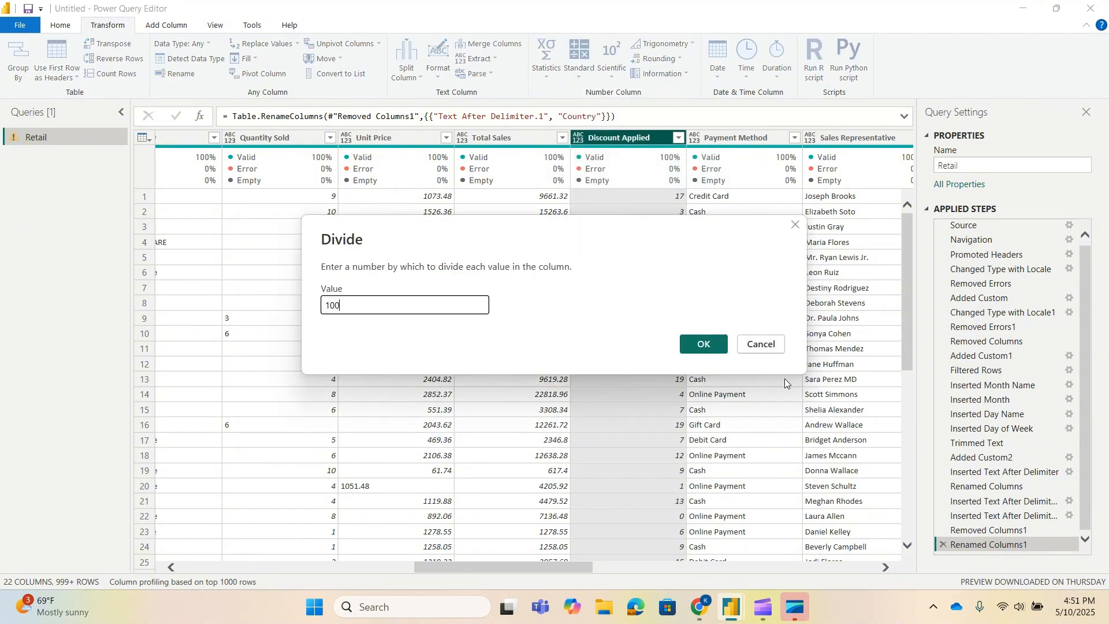
click(702, 344)
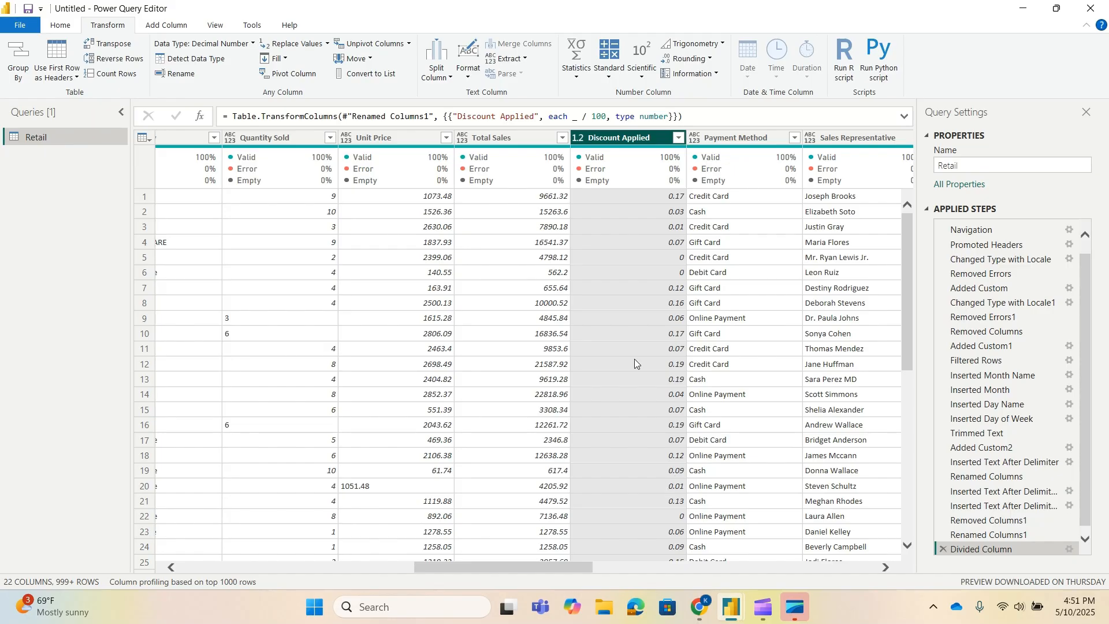
Step: Change the divided Discount Applied column's data type to Percentage
click(577, 137)
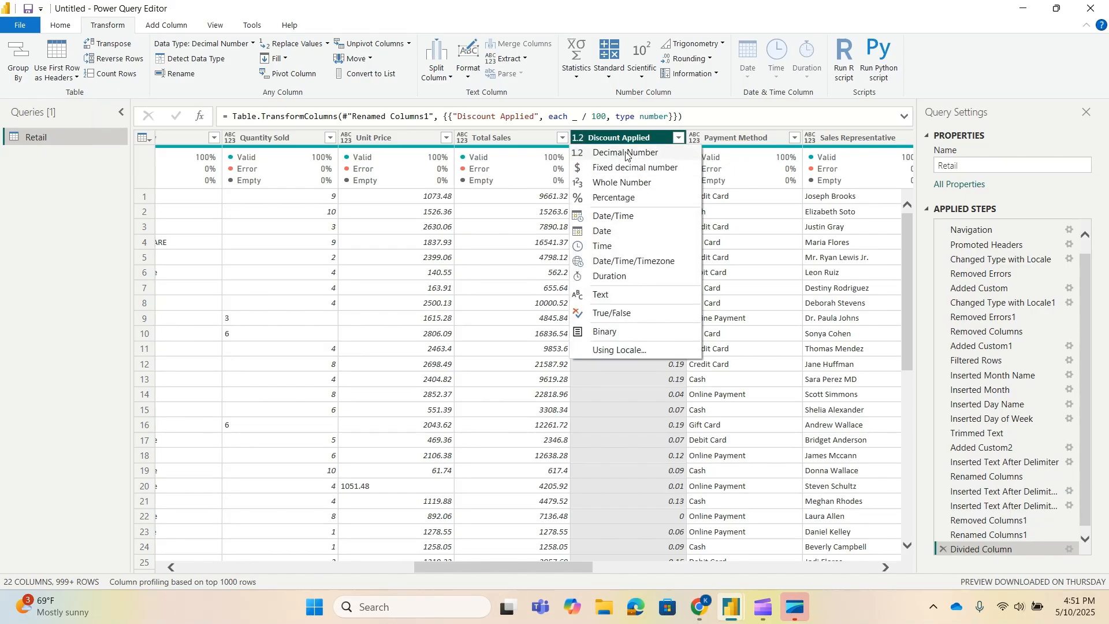
click(664, 198)
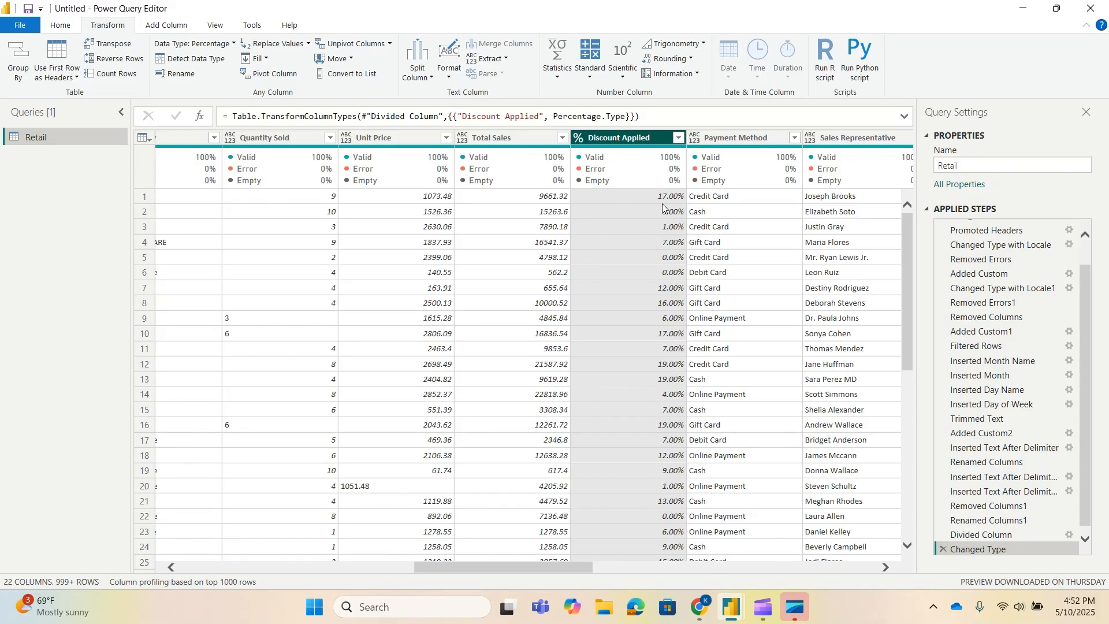
Step: Add a custom column named Net Sales with the formula [Total Sales] * [Discount Applied]
click(171, 27)
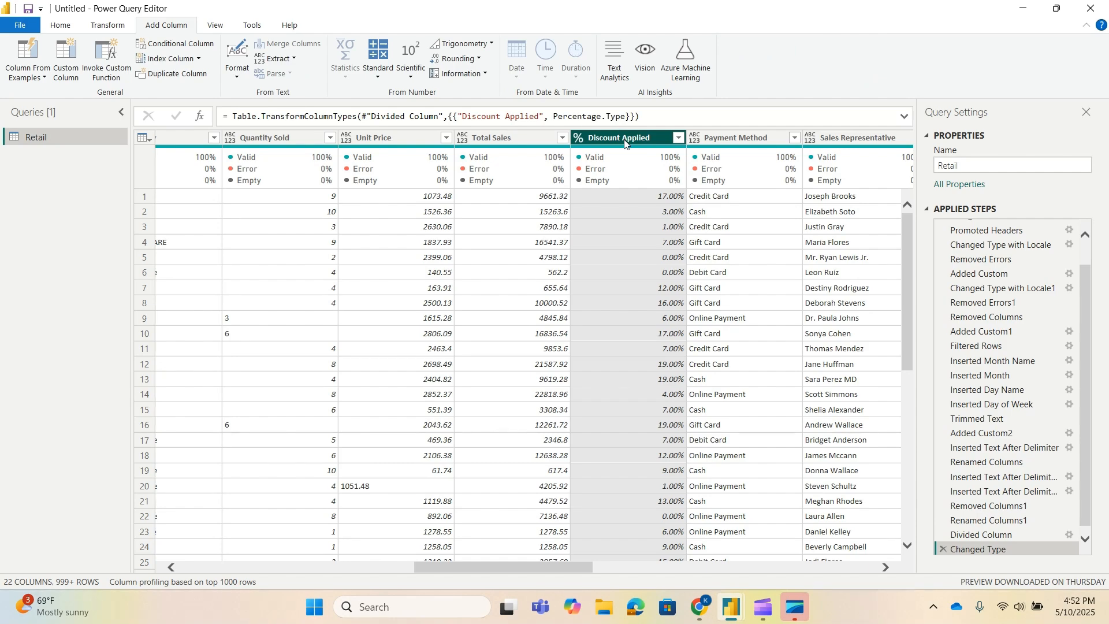
click(66, 61)
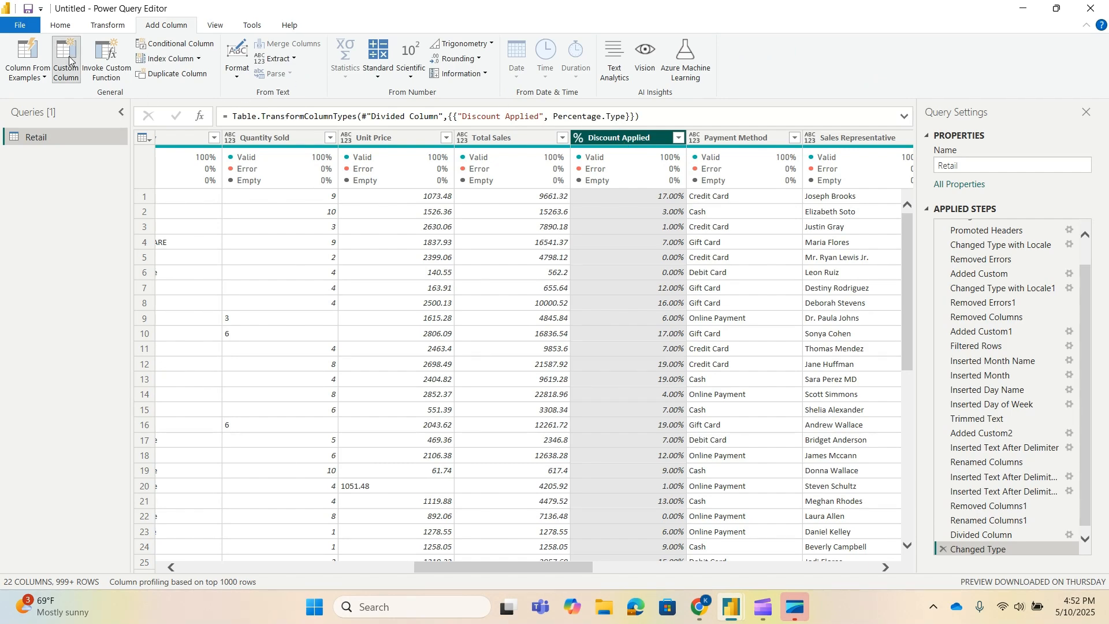
text(Ne)
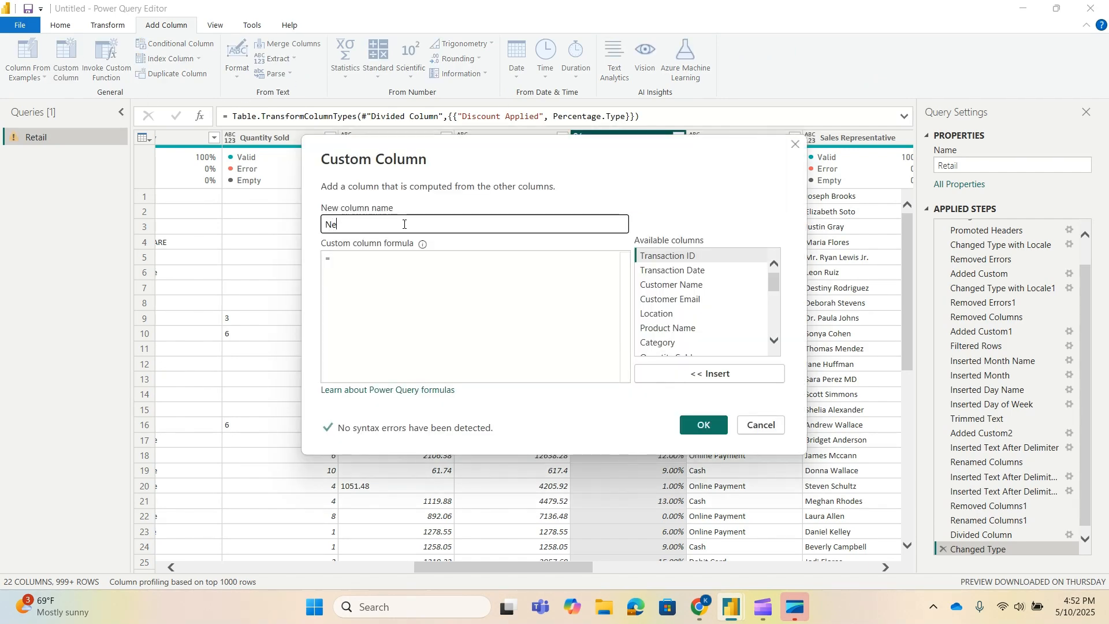
text(t Sales)
click(502, 284)
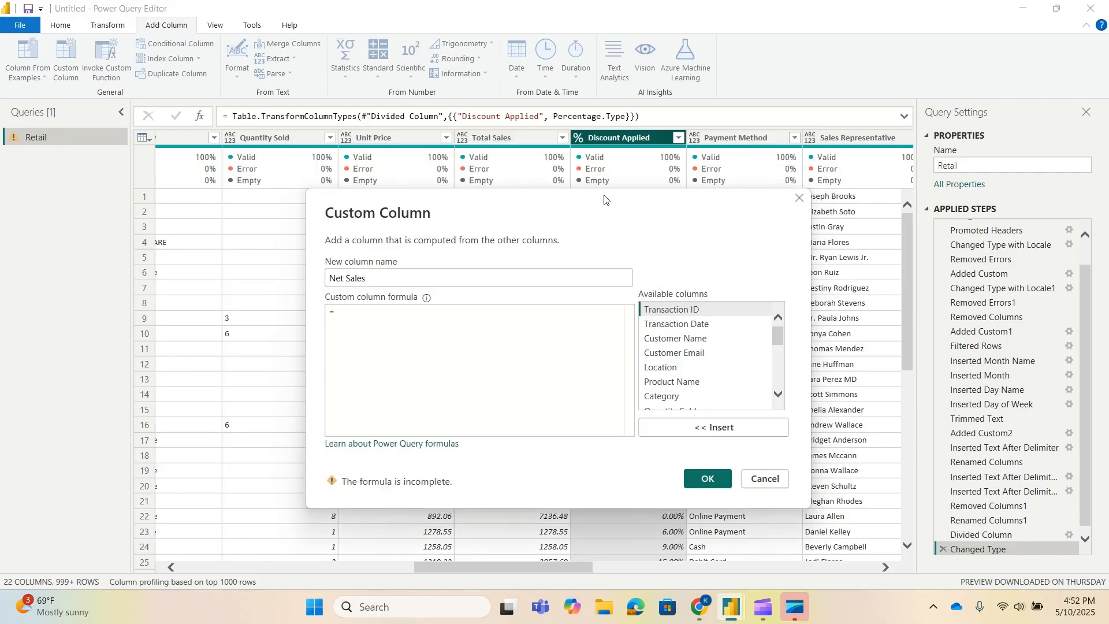
mouse_move(779, 337)
mouse_down()
mouse_move(781, 391)
mouse_move(779, 356)
mouse_up()
click(671, 344)
double_click(670, 343)
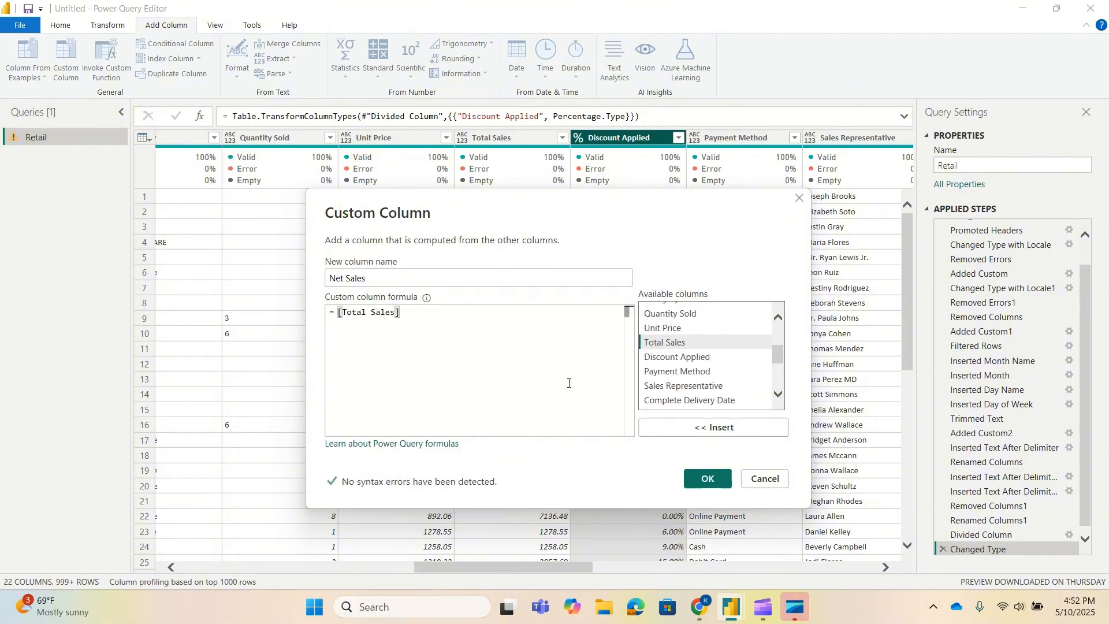
text(*)
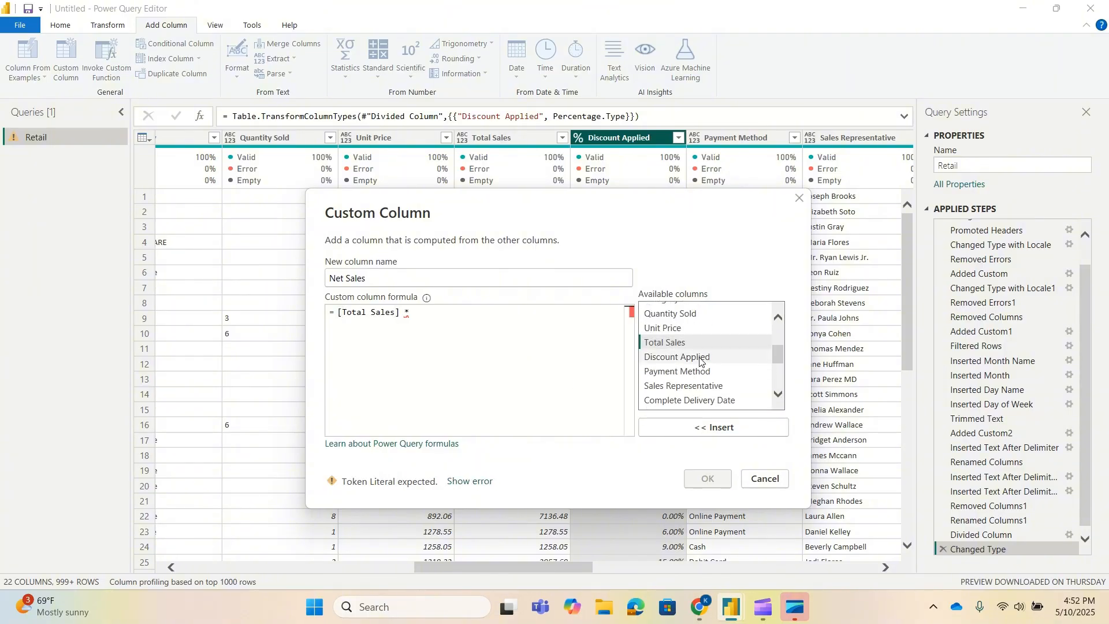
click(693, 358)
click(728, 429)
click(708, 478)
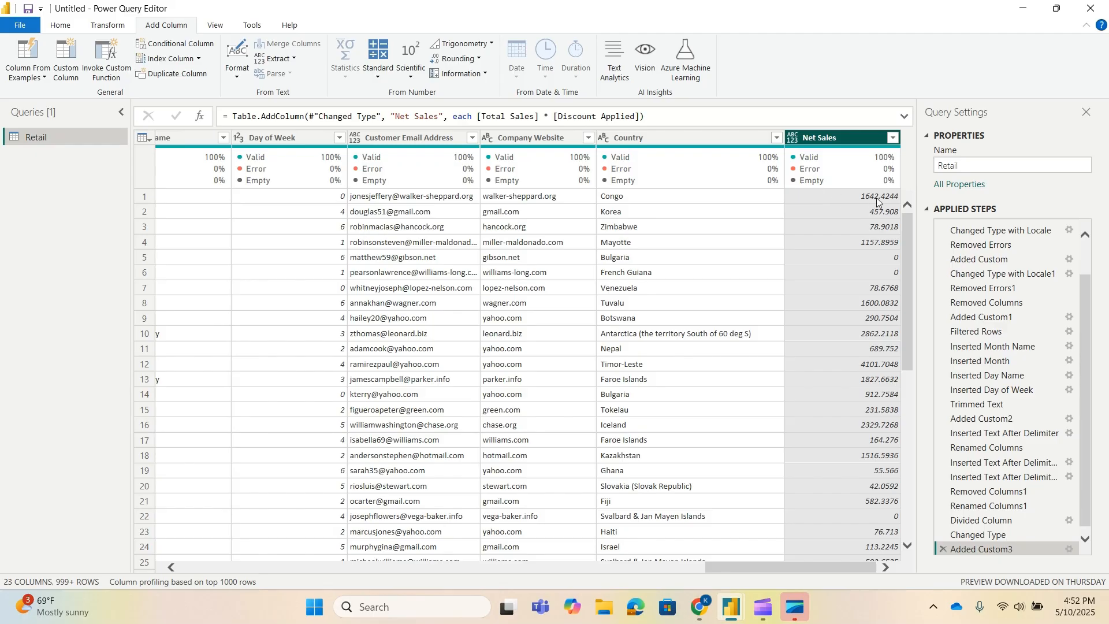
Step: Move the new Net Sales column directly after Discount Applied and rename it to Discounted Amount
mouse_move(865, 569)
mouse_down()
mouse_move(836, 569)
mouse_move(864, 572)
mouse_up()
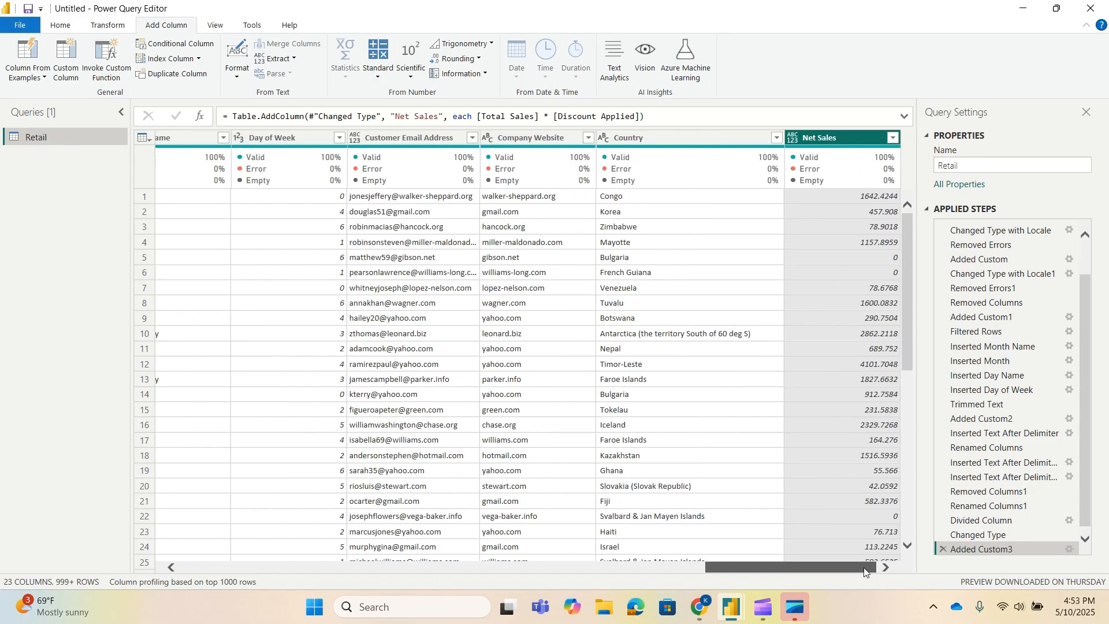
mouse_move(853, 135)
mouse_down()
mouse_move(149, 142)
mouse_move(363, 151)
mouse_up()
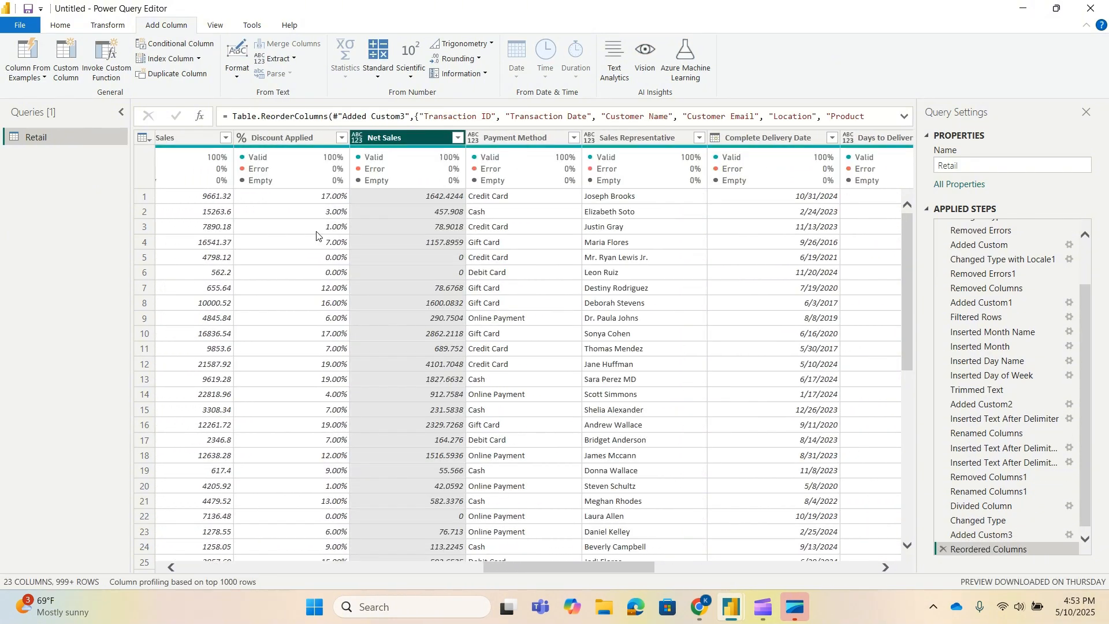
drag(552, 566, 510, 565)
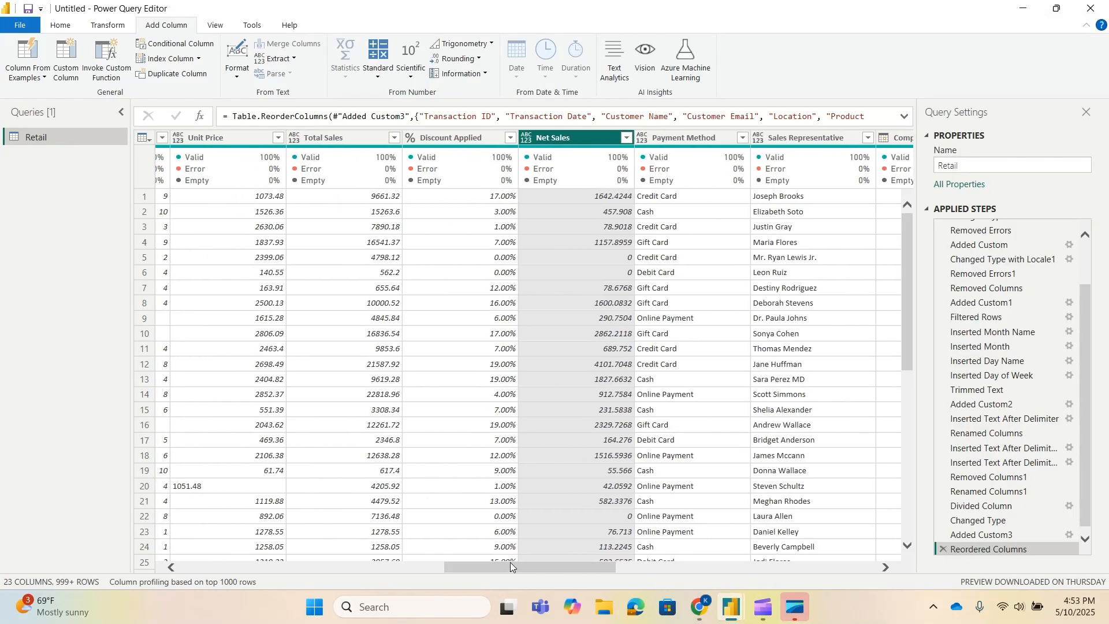
double_click(575, 138)
text(Discounted Amount)
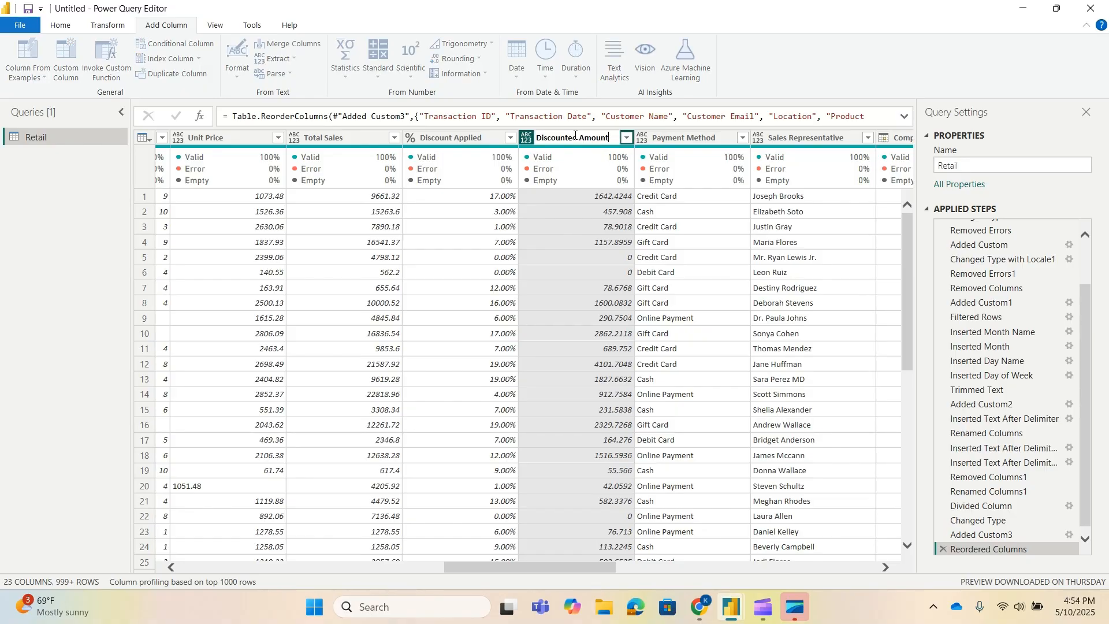
key(Return)
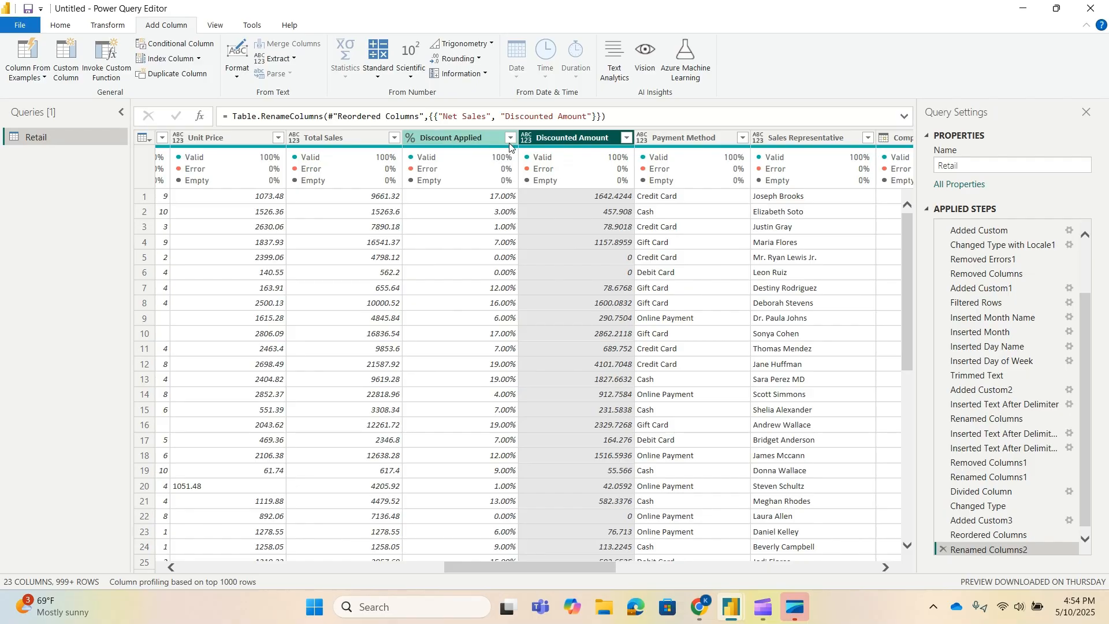
Step: Start another custom column and name it Net Sales
click(357, 138)
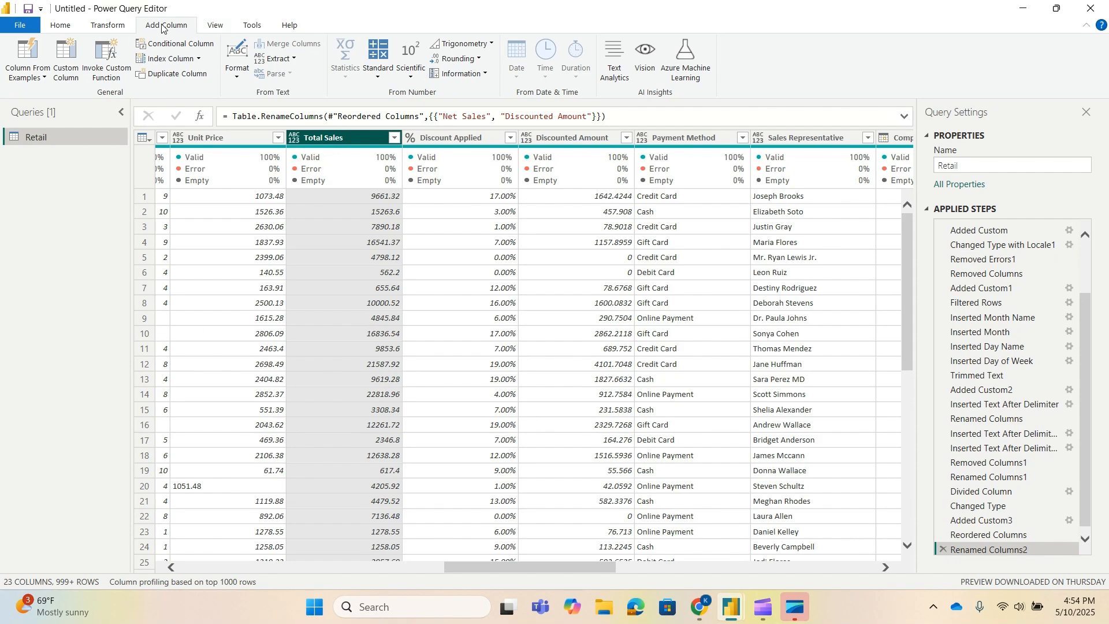
click(70, 61)
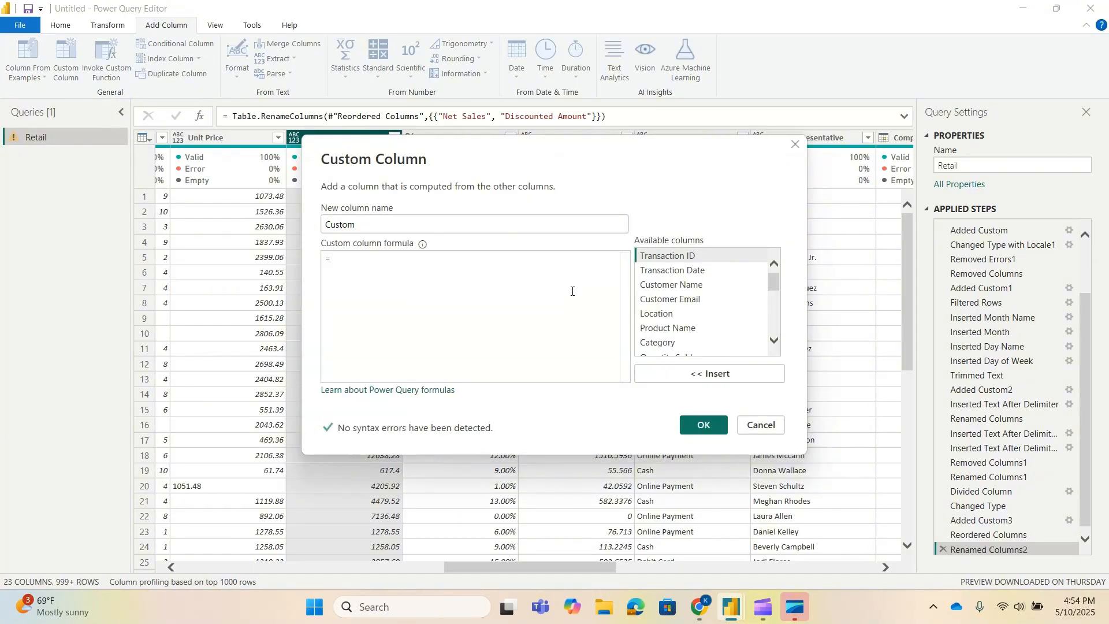
click(406, 222)
key(BackSpace)
key(BackSpace)
key(BackSpace)
key(BackSpace)
key(BackSpace)
key(BackSpace)
text(N)
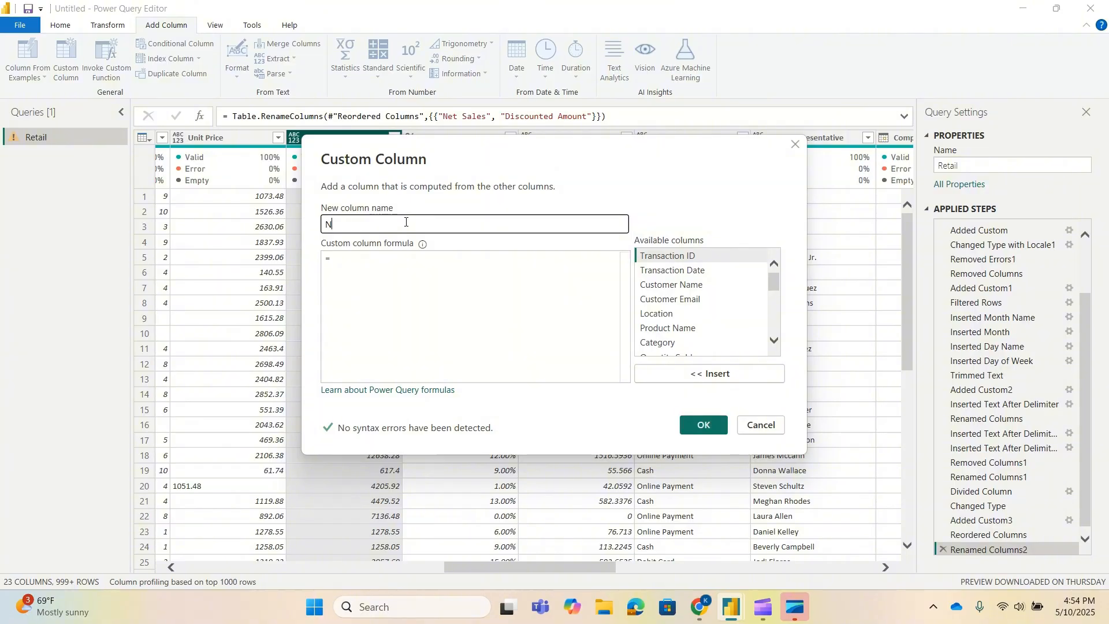
text(et Sales)
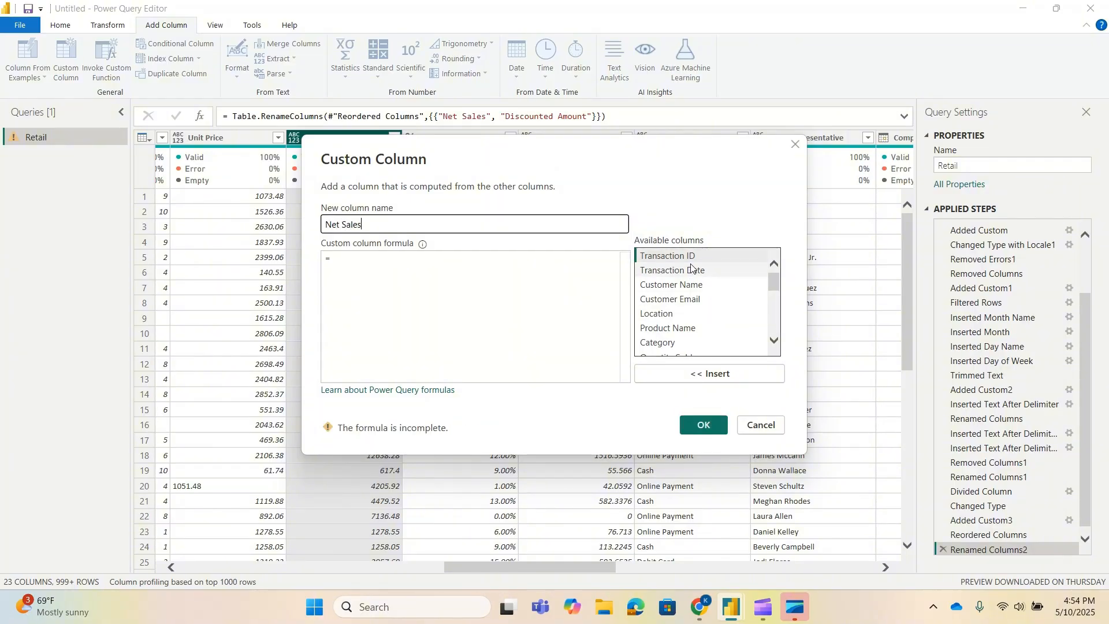
Step: Define the custom column's formula as [Total Sales] - [Discounted Amount] and create the column
scroll(694, 300, down, 1)
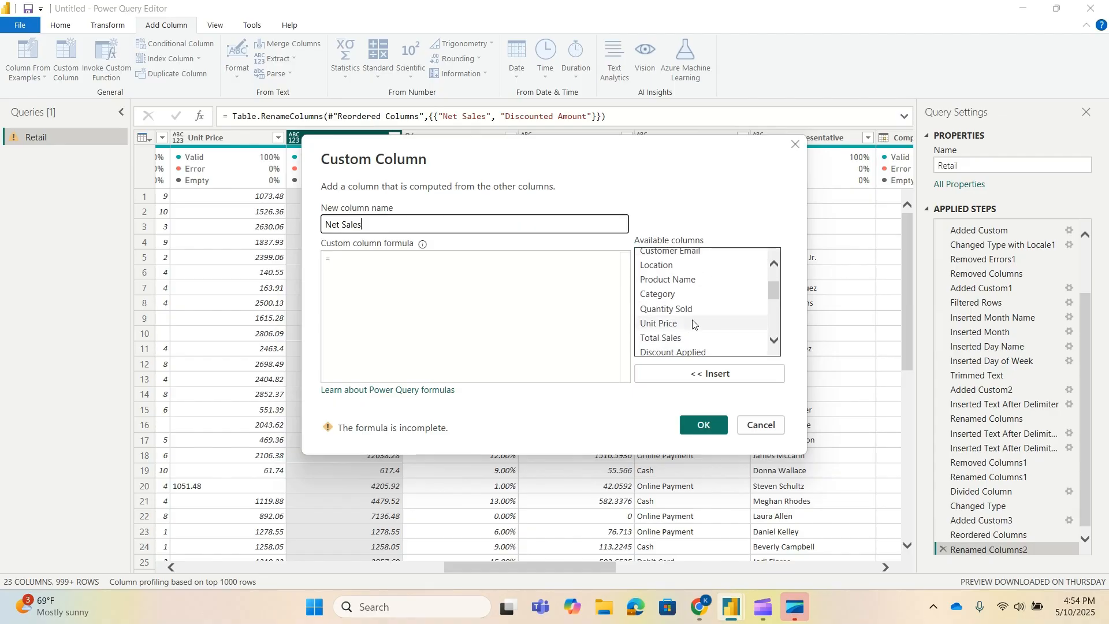
scroll(693, 324, down, 1)
click(666, 295)
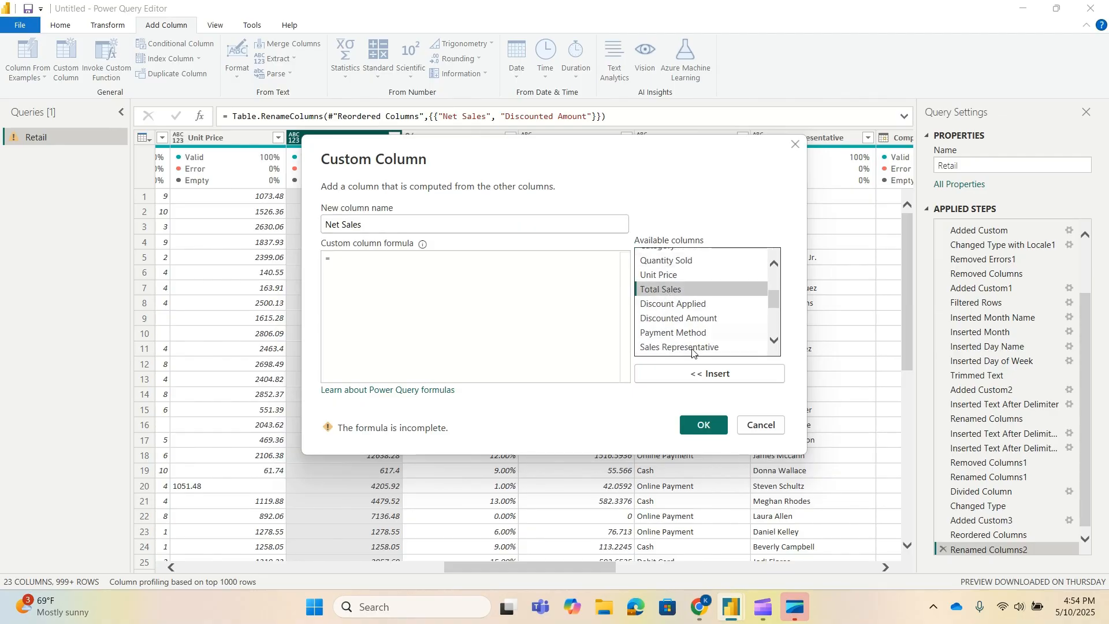
click(709, 373)
text(-)
scroll(705, 315, down, 1)
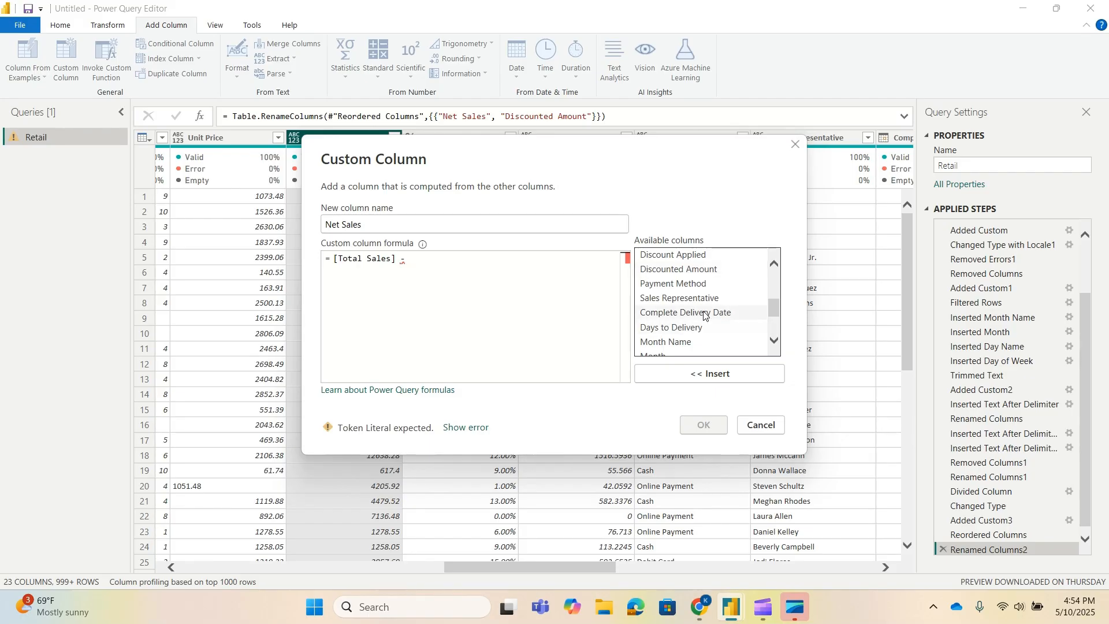
scroll(703, 312, down, 2)
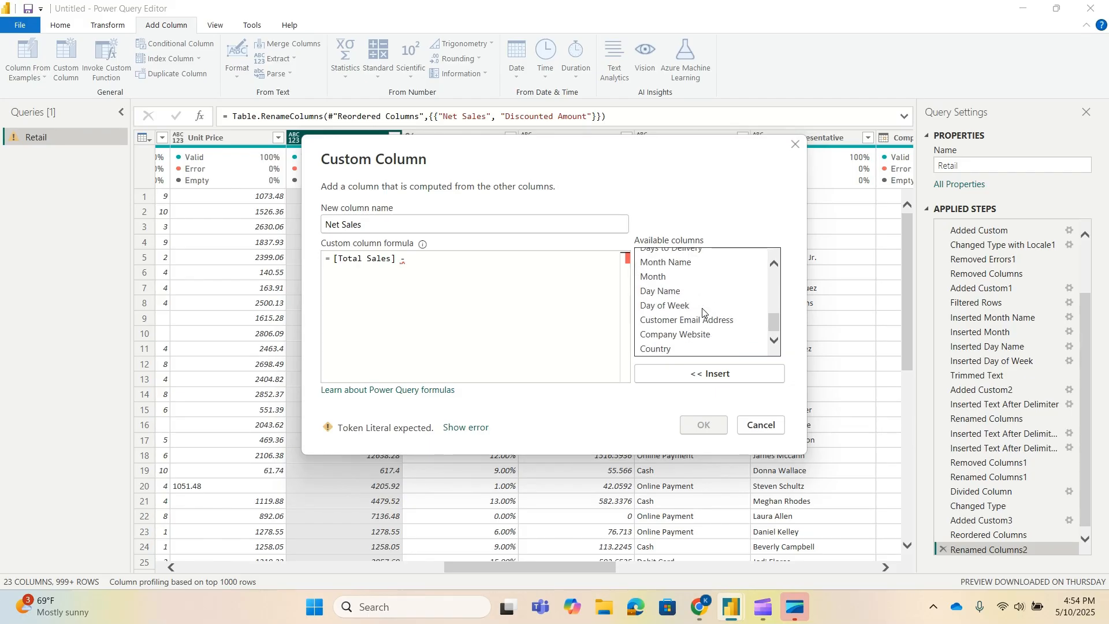
scroll(700, 335, up, 1)
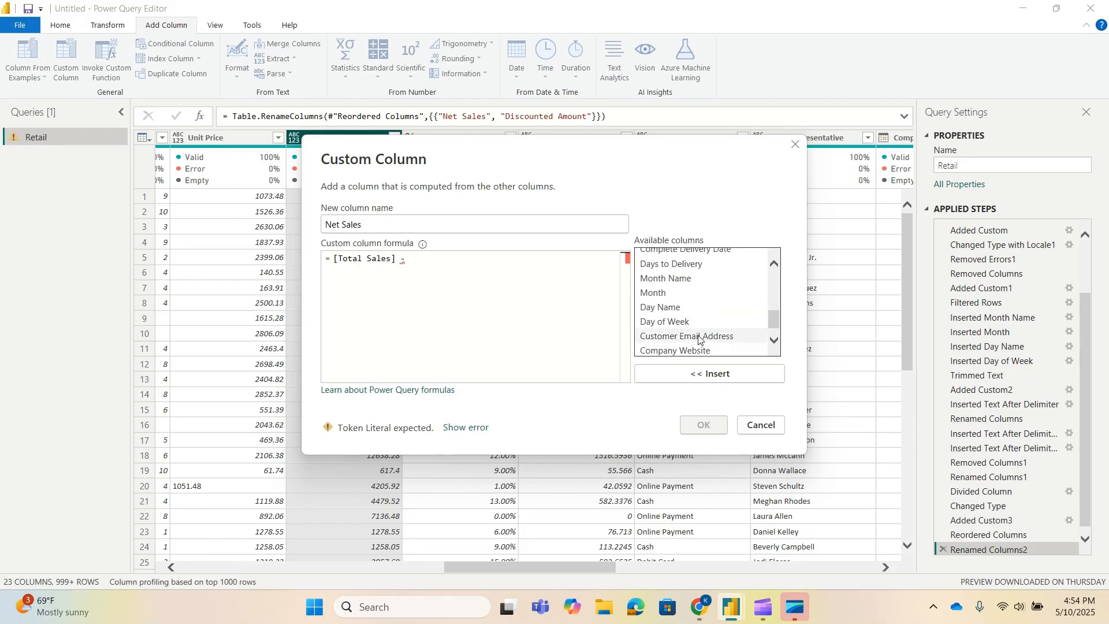
scroll(699, 332, up, 2)
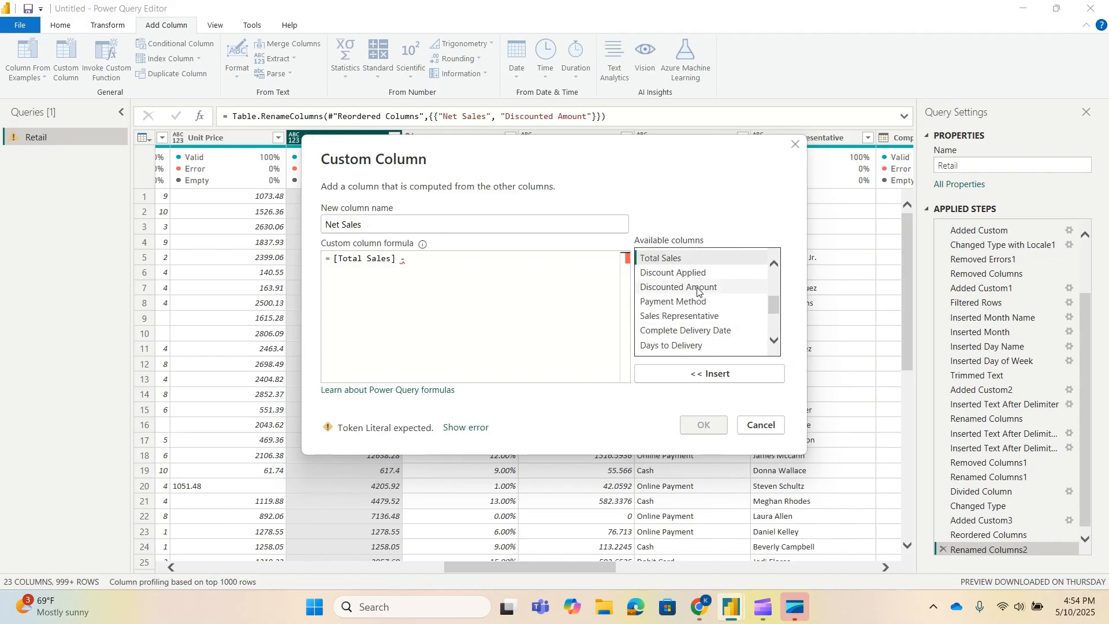
click(679, 287)
click(710, 374)
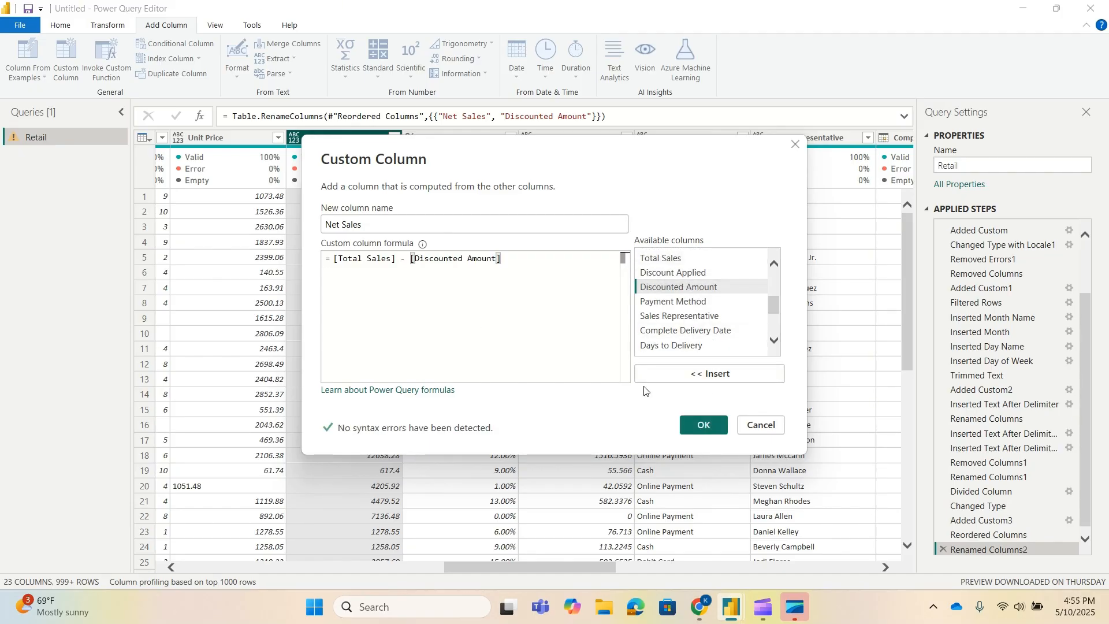
click(705, 426)
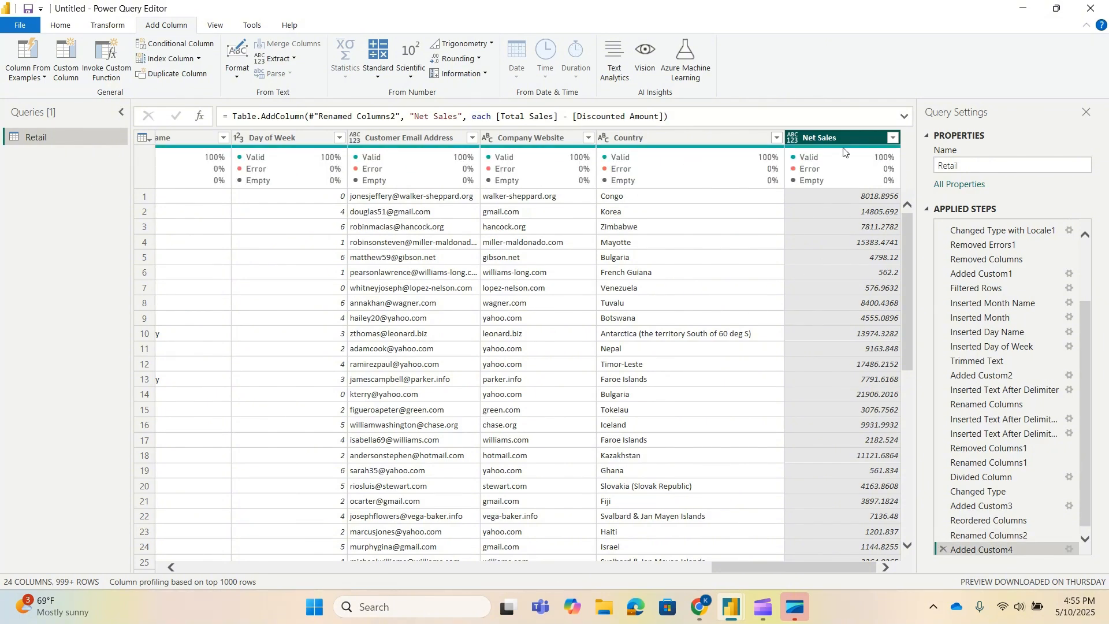
Step: Move the Net Sales column between Discounted Amount and Payment Method
drag(845, 141, 303, 171)
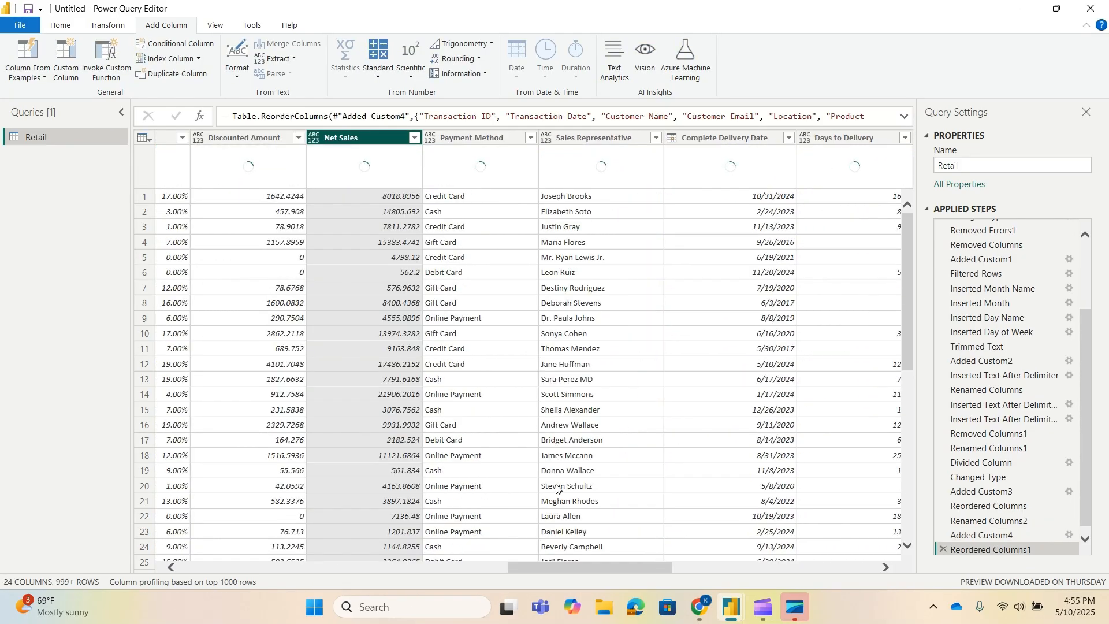
drag(601, 570, 531, 569)
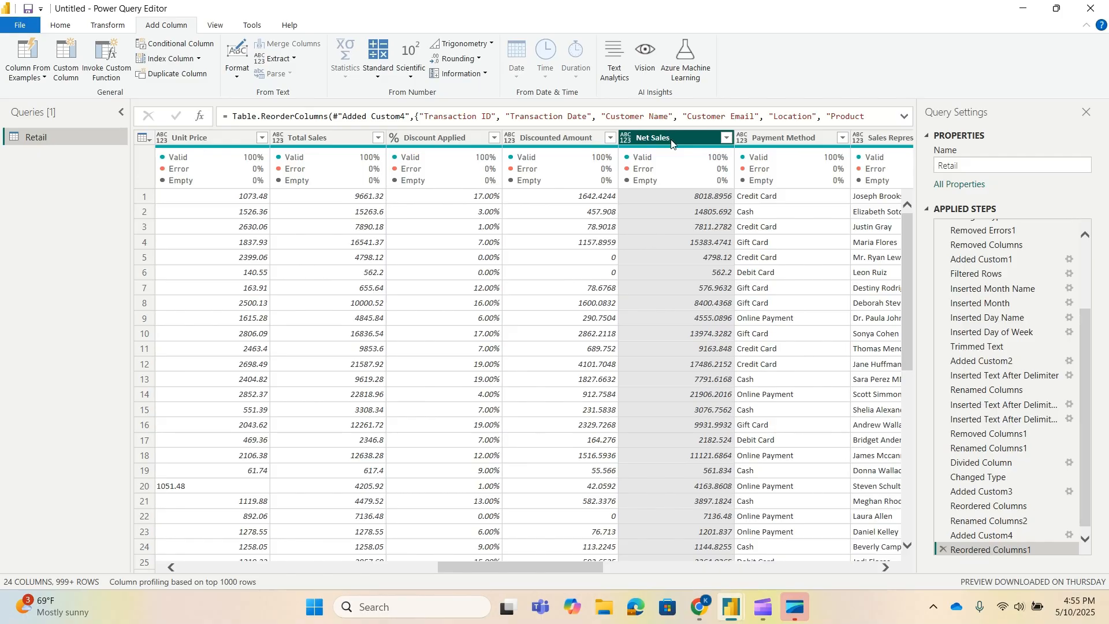
Step: Reorder the columns after Total Sales as Net Sales, Discounted Amount and Discount Applied
drag(671, 143, 609, 155)
click(433, 139)
drag(425, 141, 749, 141)
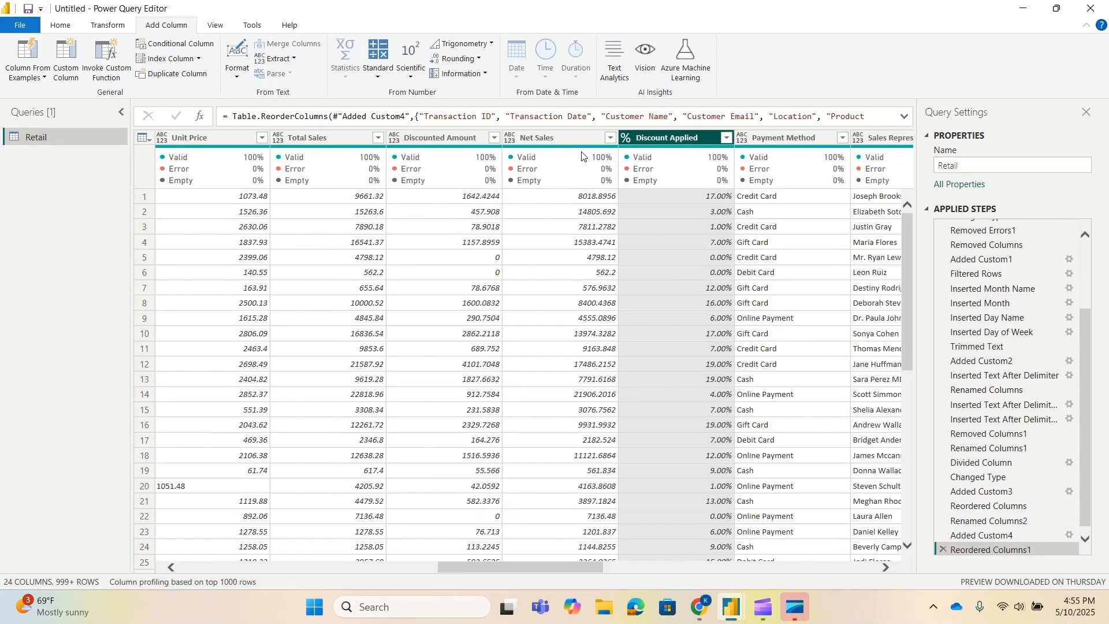
click(537, 138)
drag(537, 139, 398, 141)
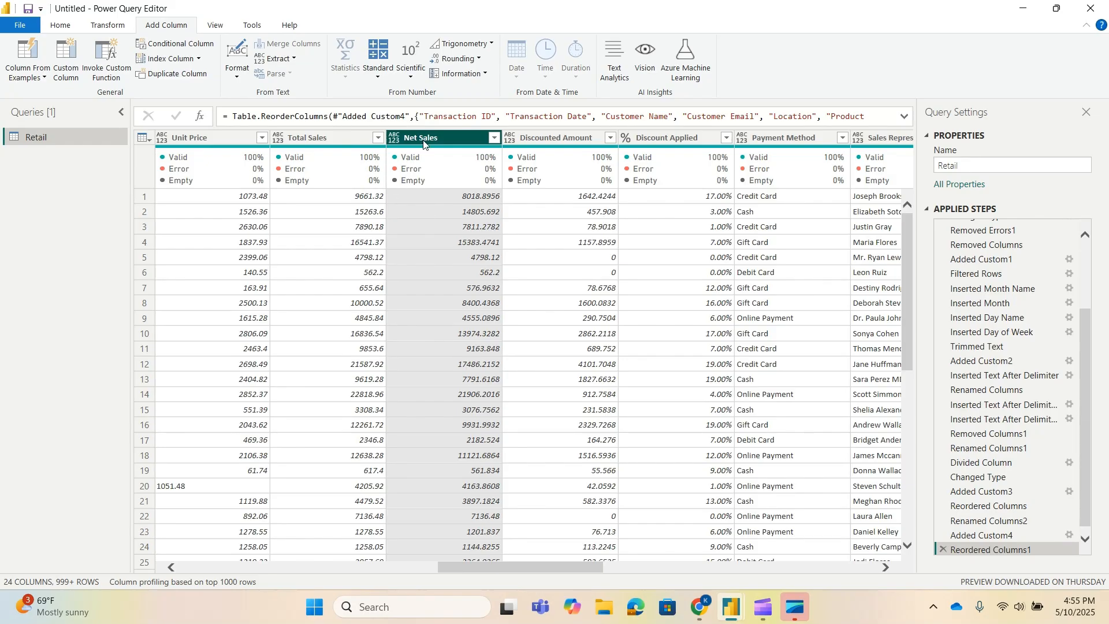
click(549, 138)
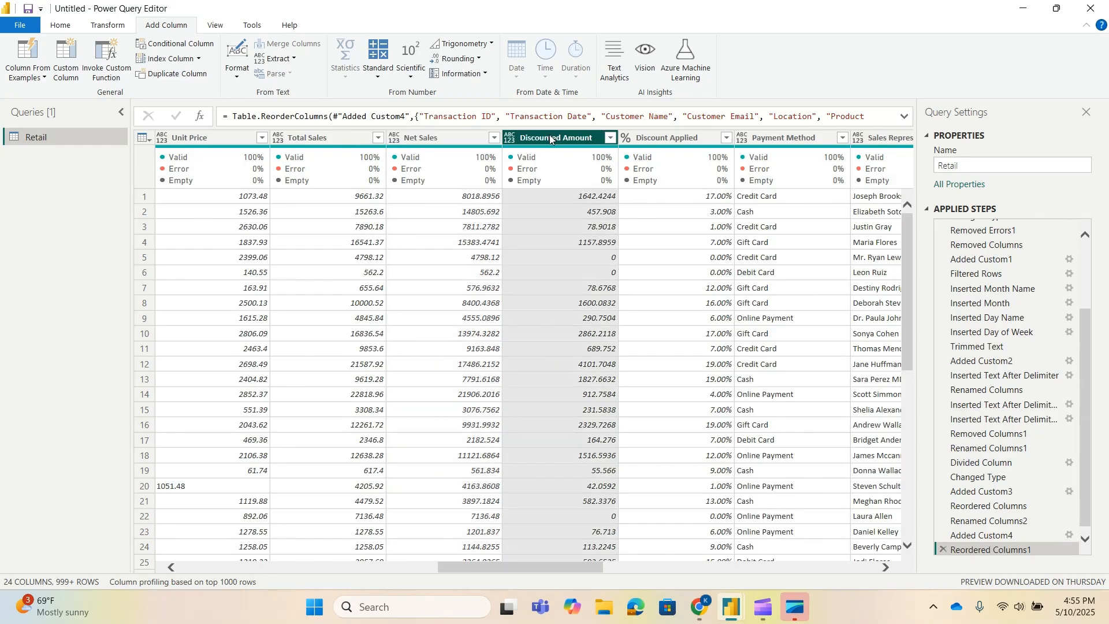
click(329, 137)
click(441, 142)
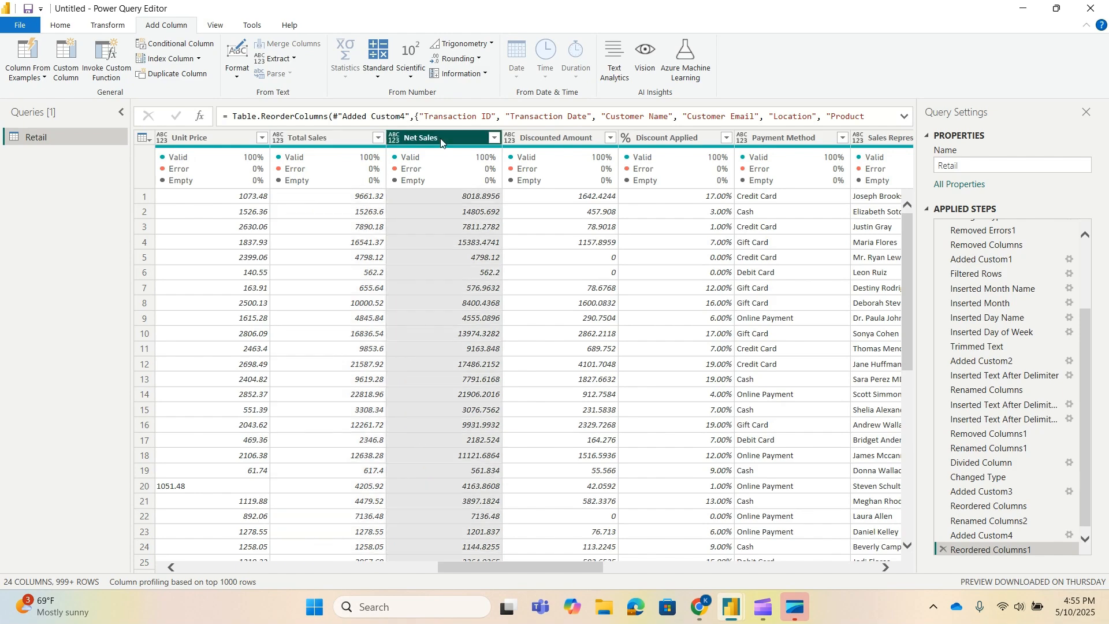
click(569, 137)
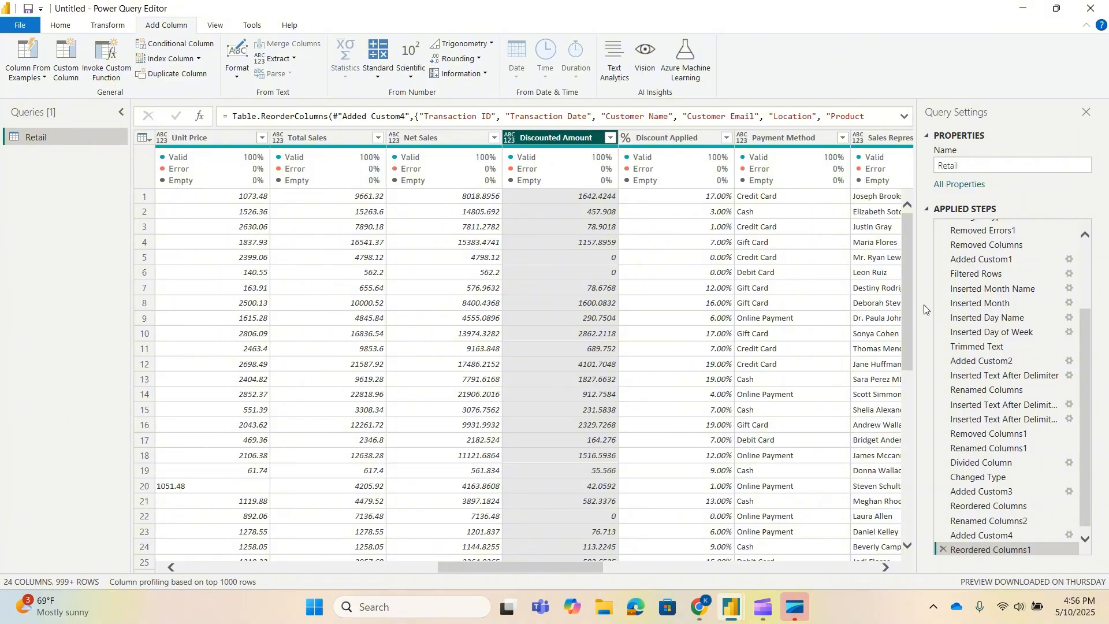
scroll(1017, 338, up, 3)
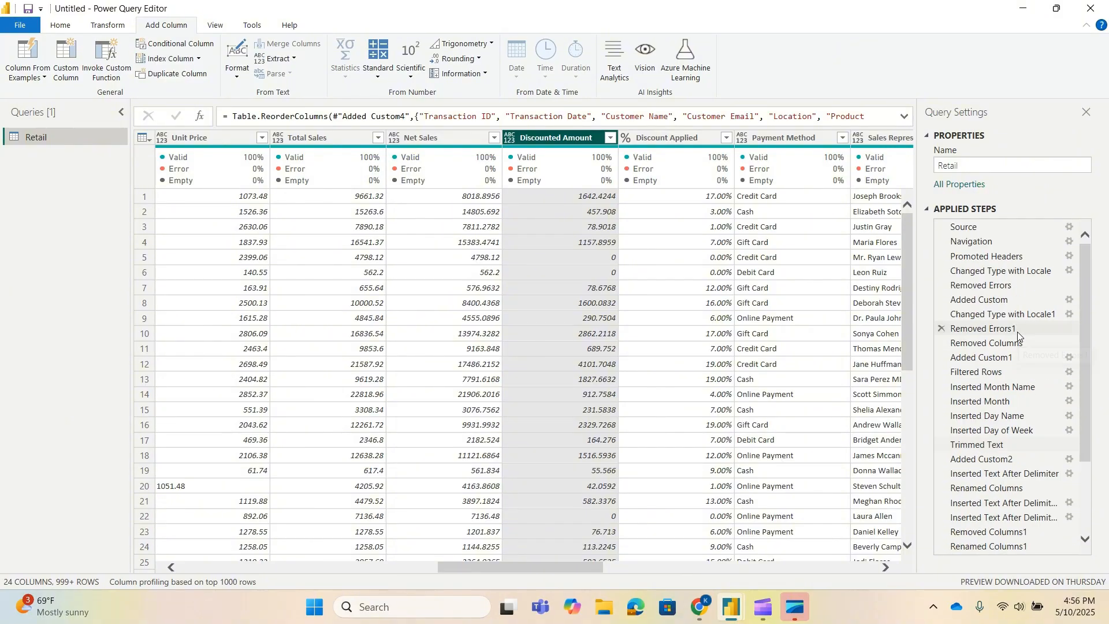
click(927, 211)
click(928, 210)
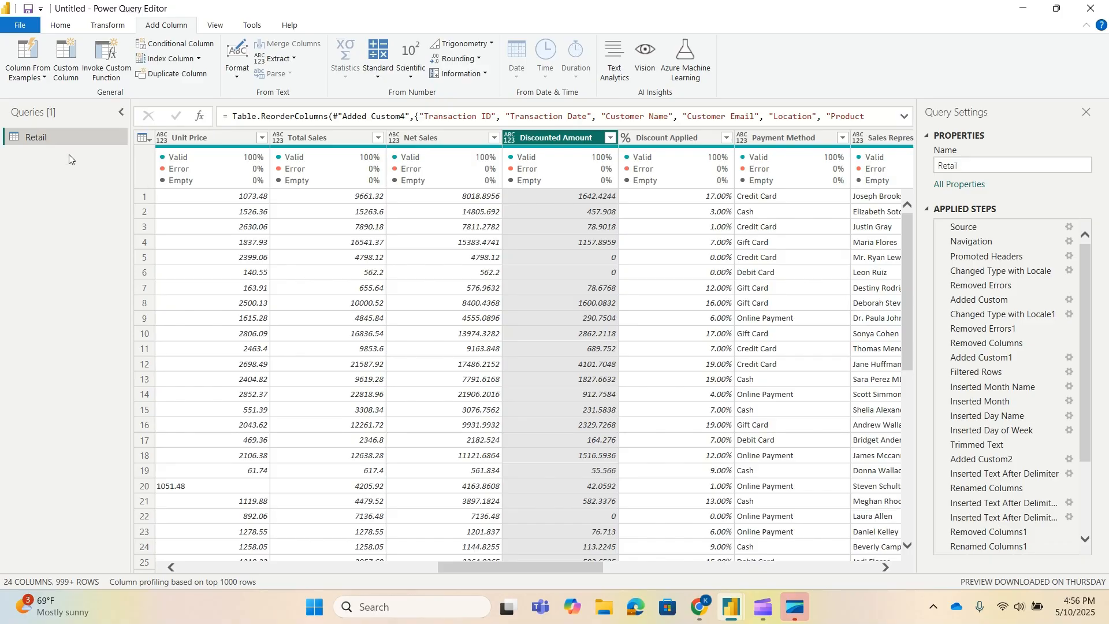
Step: Close the query editor and apply the Retail query's changes to the Power BI Desktop model
click(60, 25)
click(27, 78)
click(27, 78)
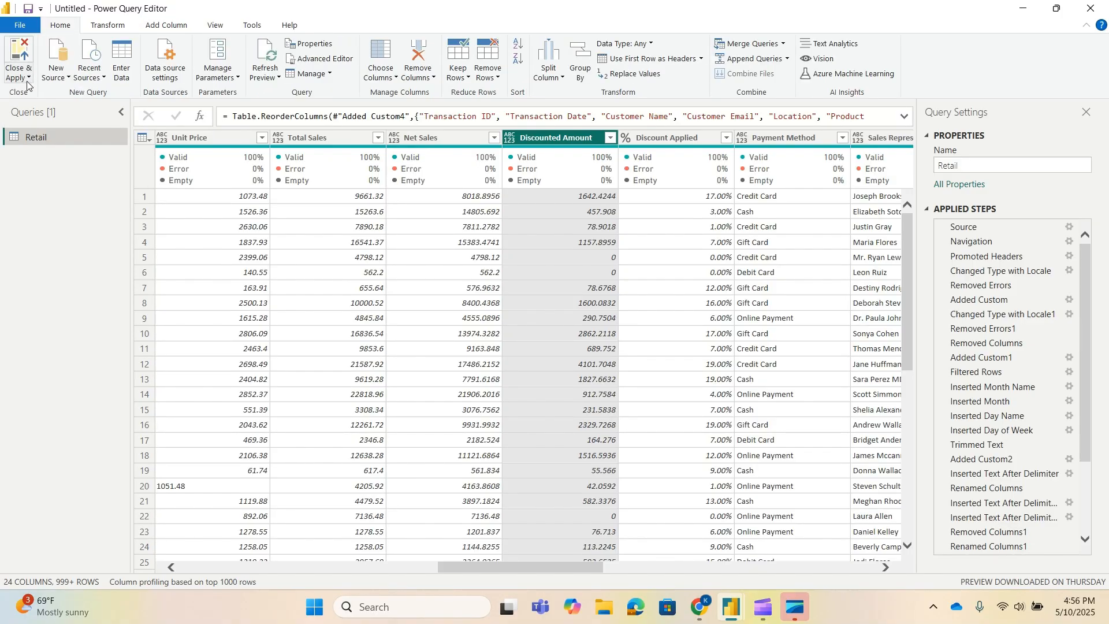
click(27, 78)
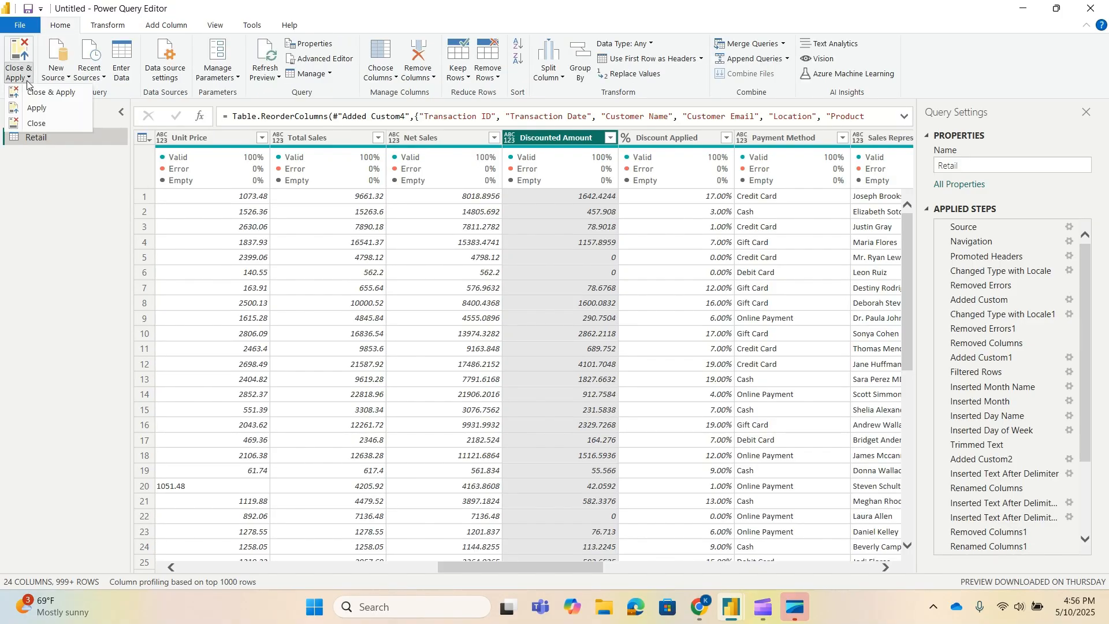
click(54, 94)
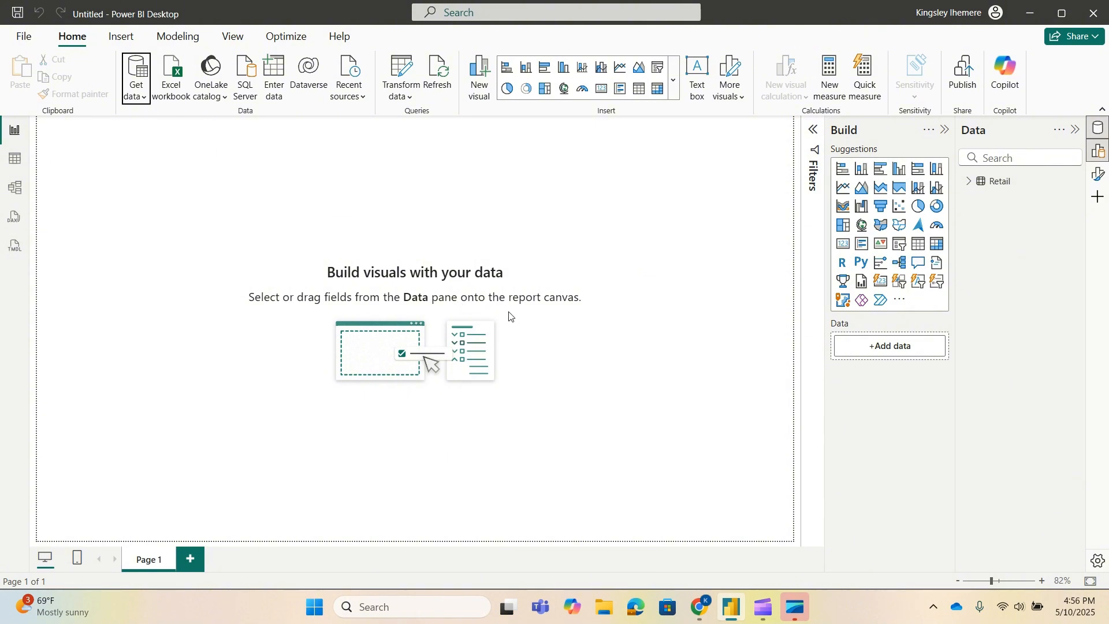
Step: Examine the loaded rows and columns of the Retail table in table view
click(1007, 185)
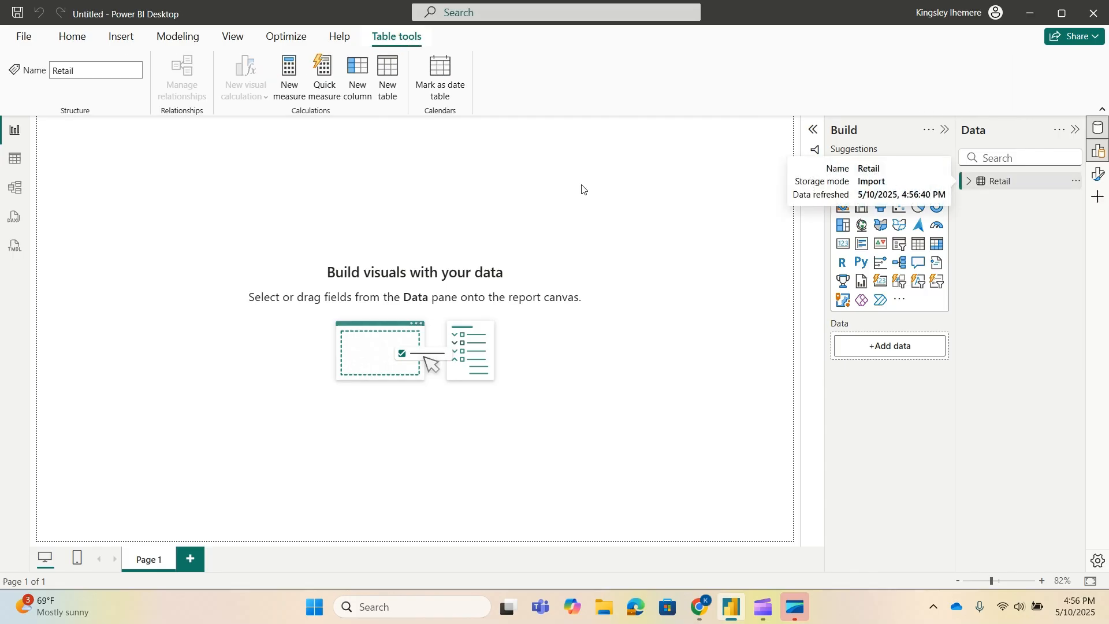
click(6, 164)
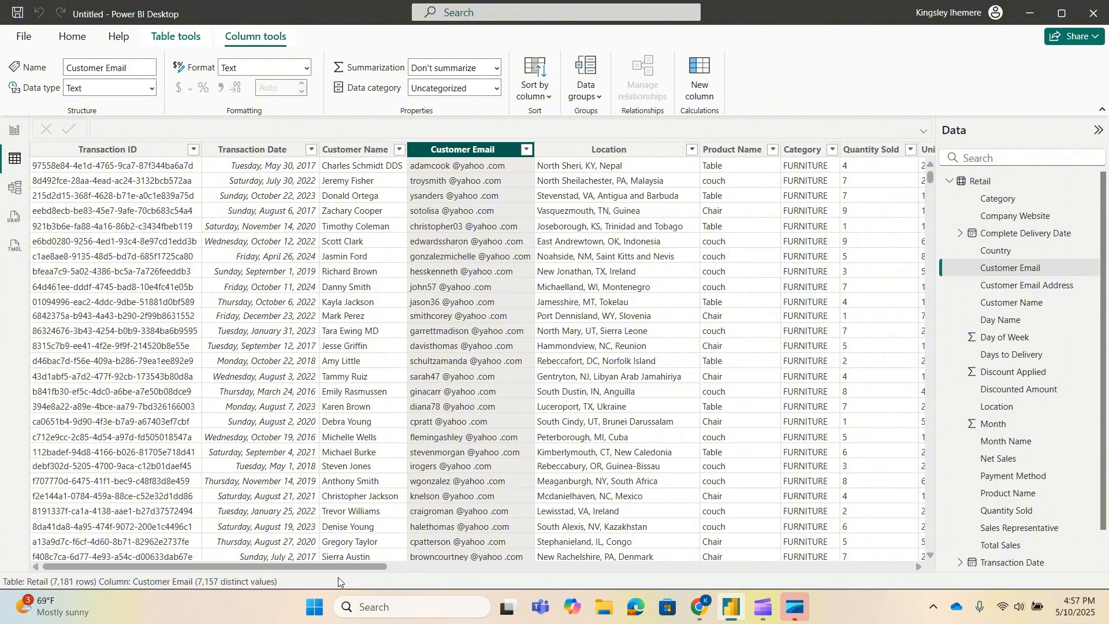
drag(338, 565, 303, 576)
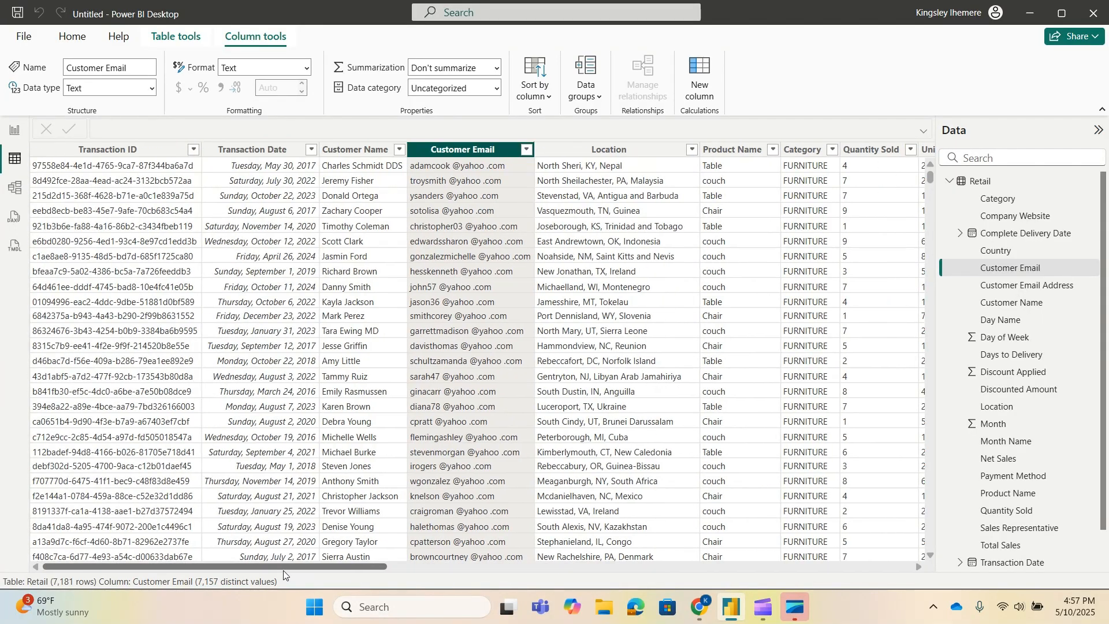
Step: Return to the report view, widen the expanded Retail field list and open the Retail query for editing in Power Query Editor
click(11, 131)
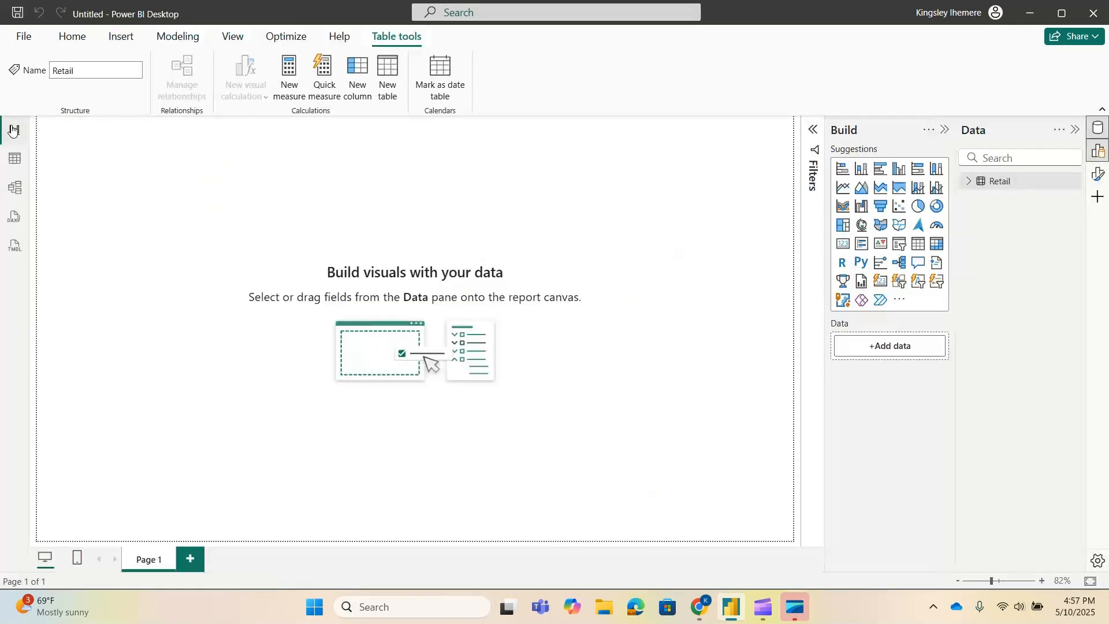
click(968, 182)
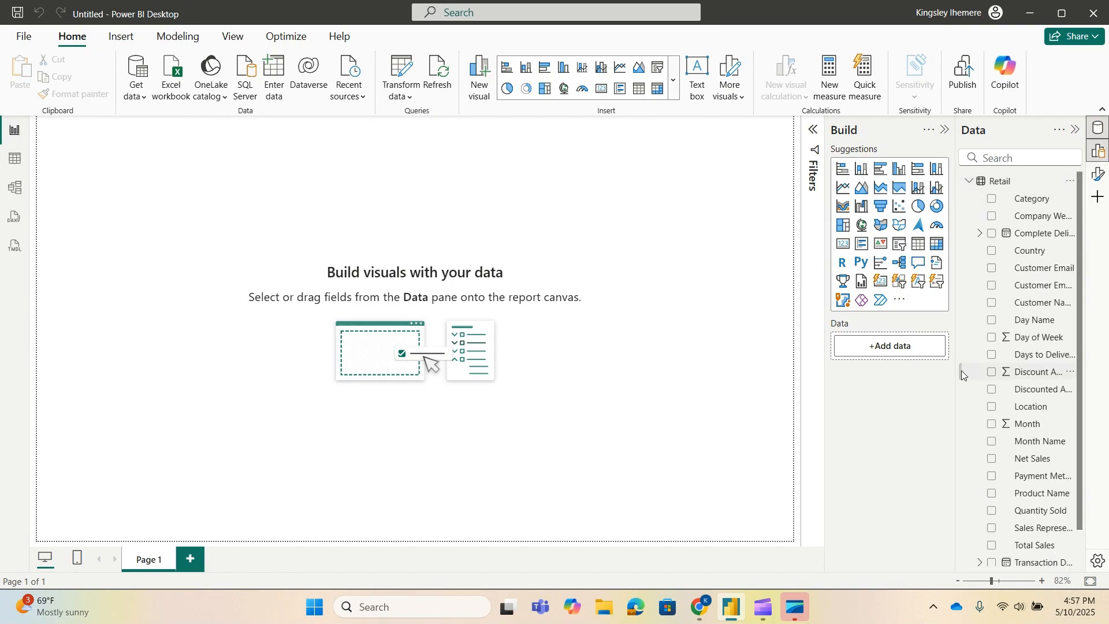
drag(963, 374, 878, 363)
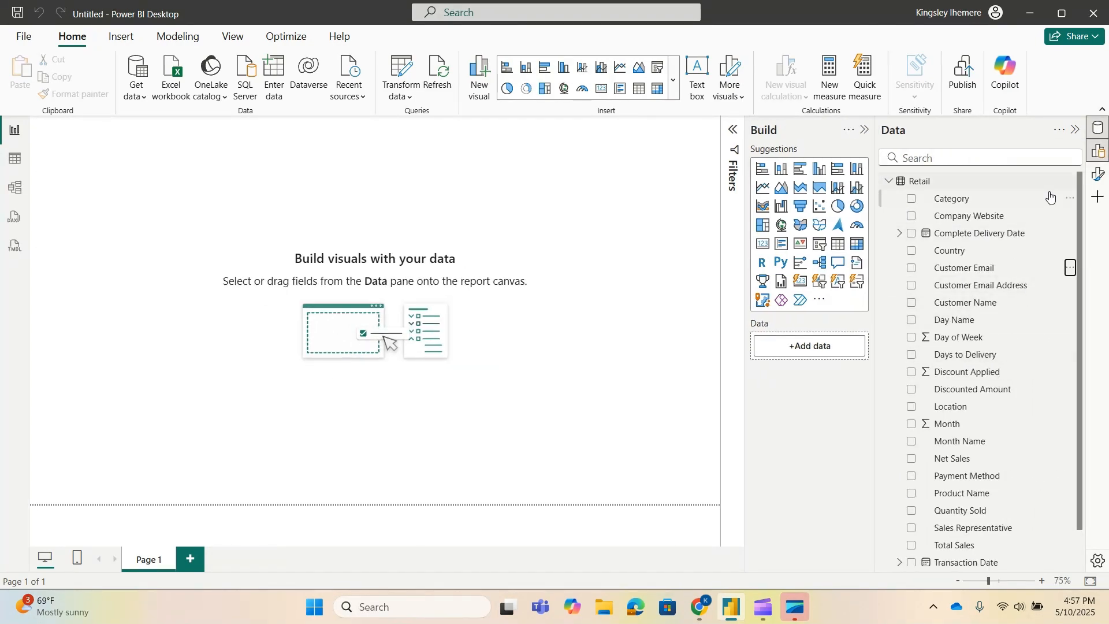
click(1072, 182)
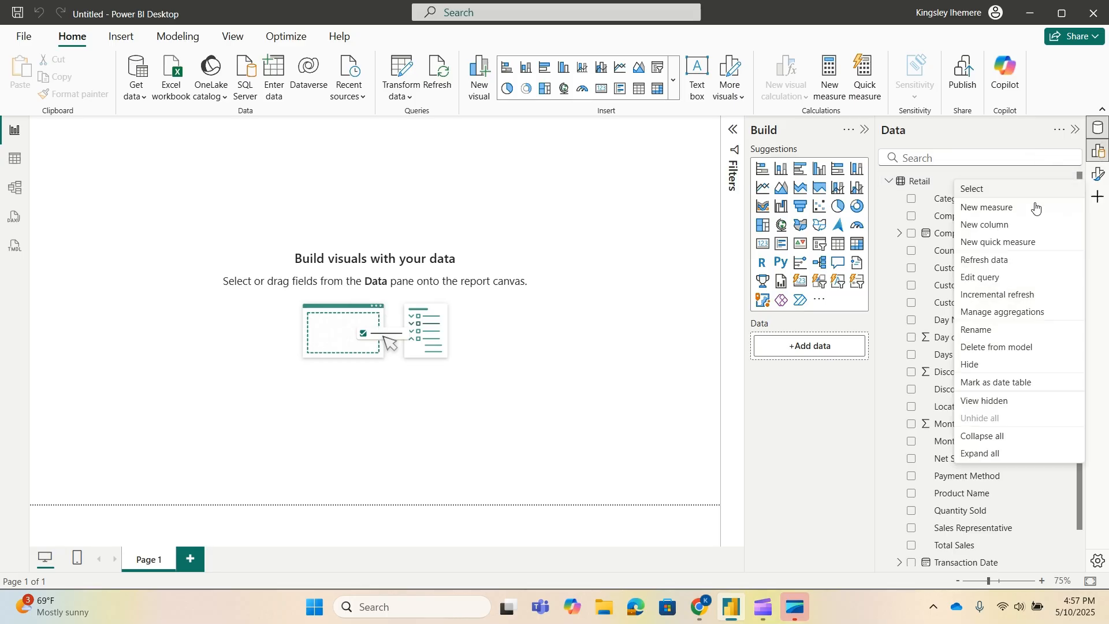
click(978, 279)
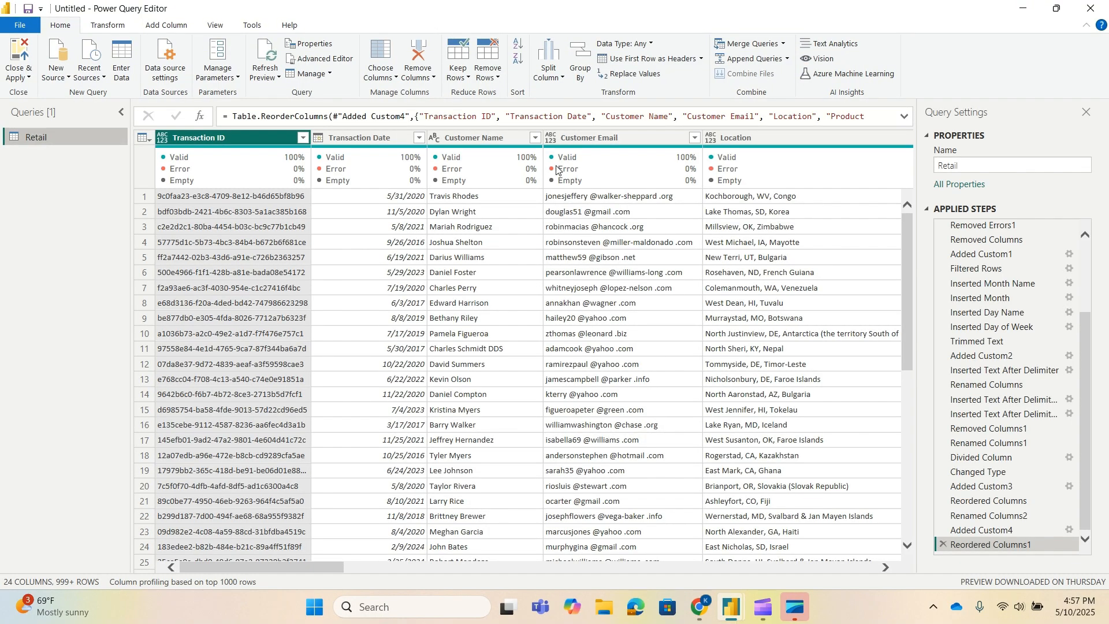
Step: Remove the Customer Email column from the Retail query
click(642, 137)
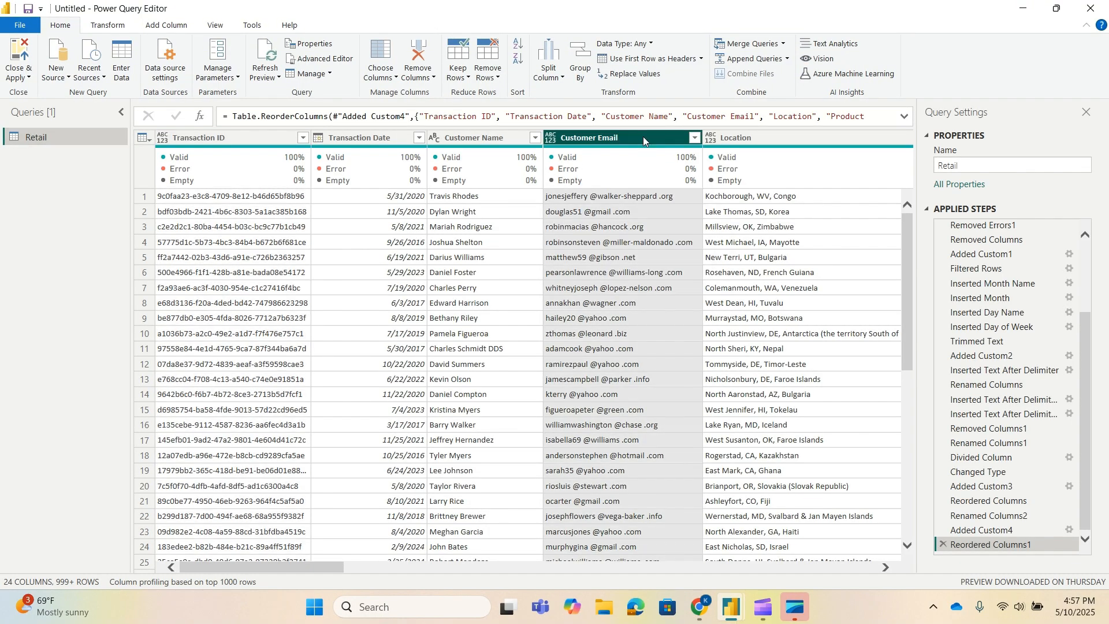
right_click(642, 136)
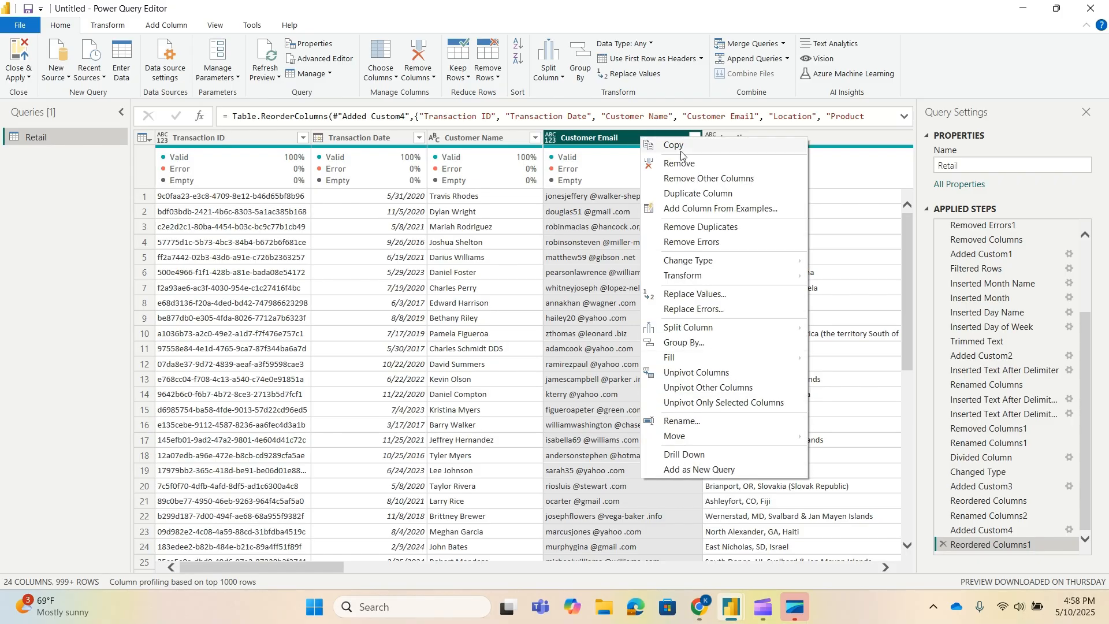
click(673, 144)
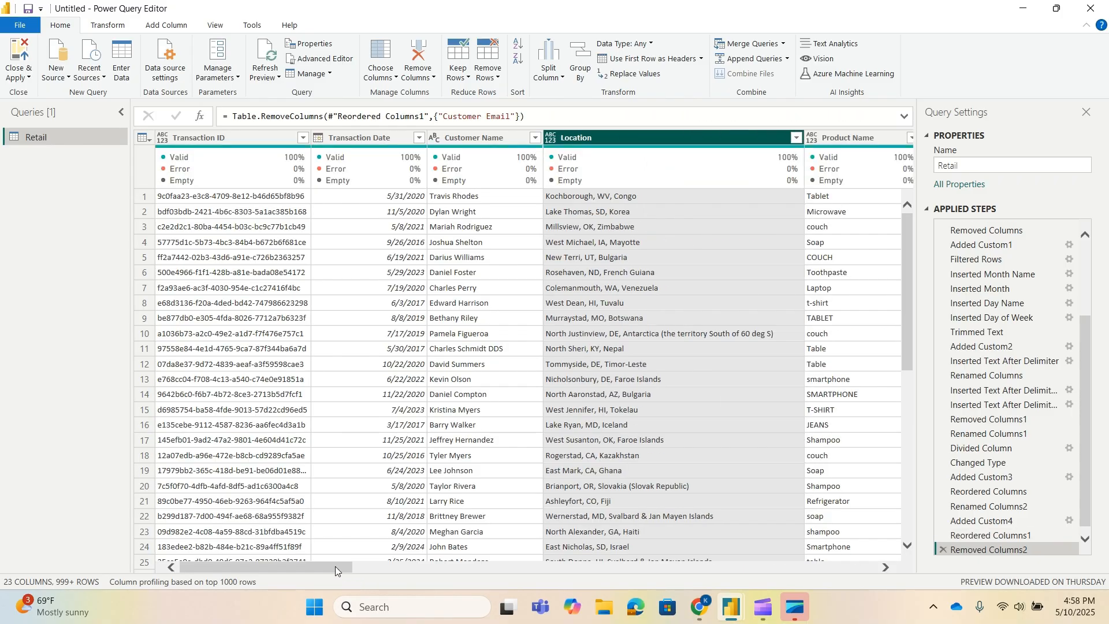
Step: Format the Product Name column so that each word is capitalized, and check its values
drag(334, 566, 345, 565)
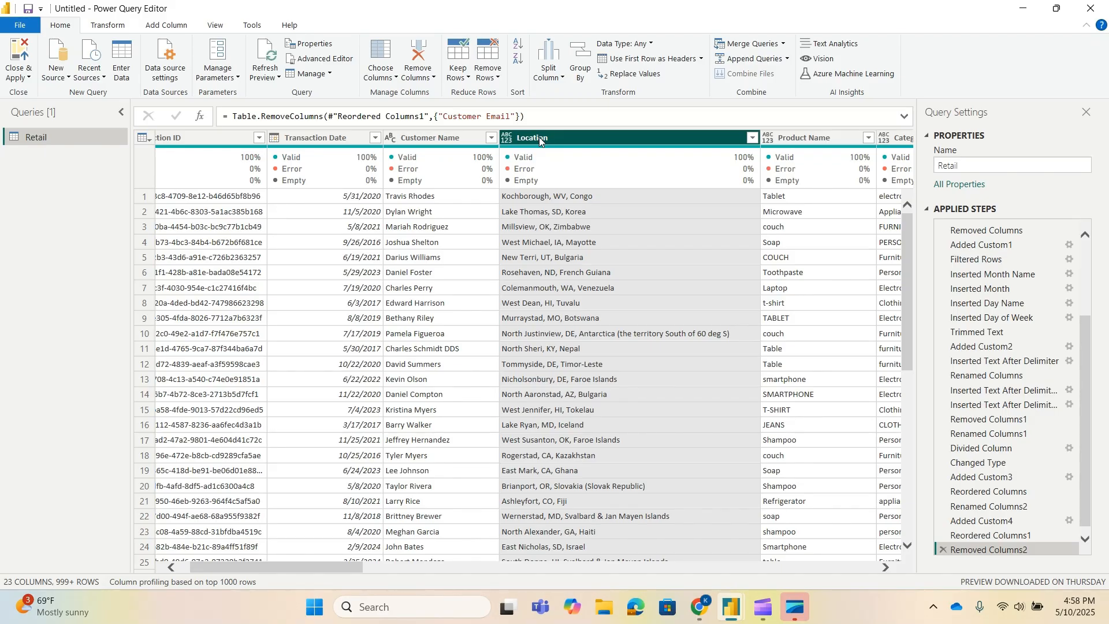
scroll(402, 569, right, 5)
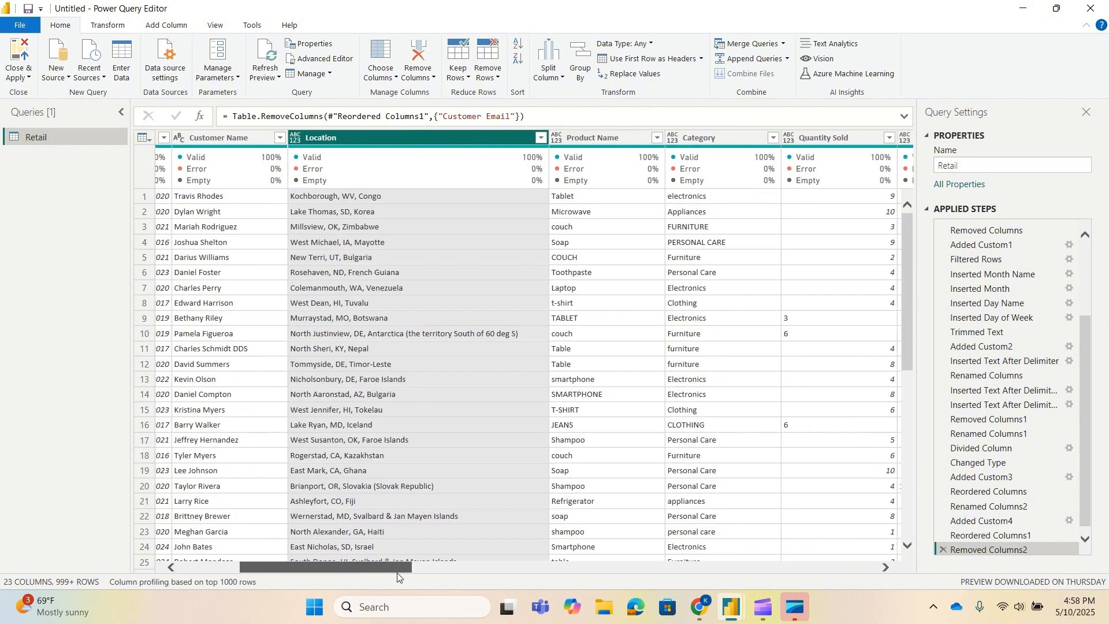
drag(402, 574, 419, 581)
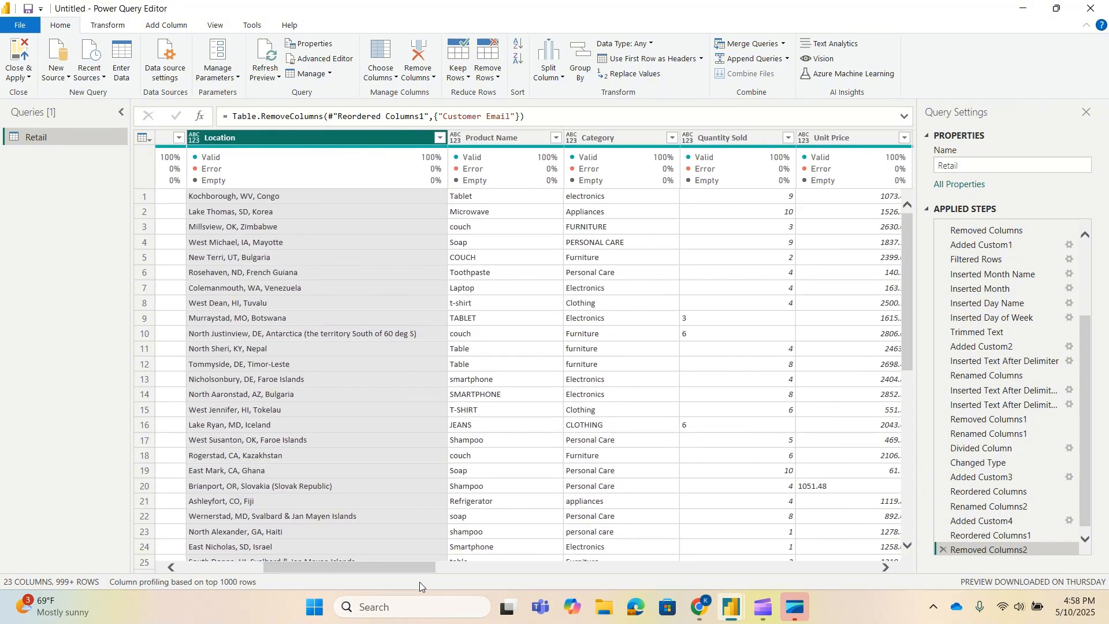
click(479, 138)
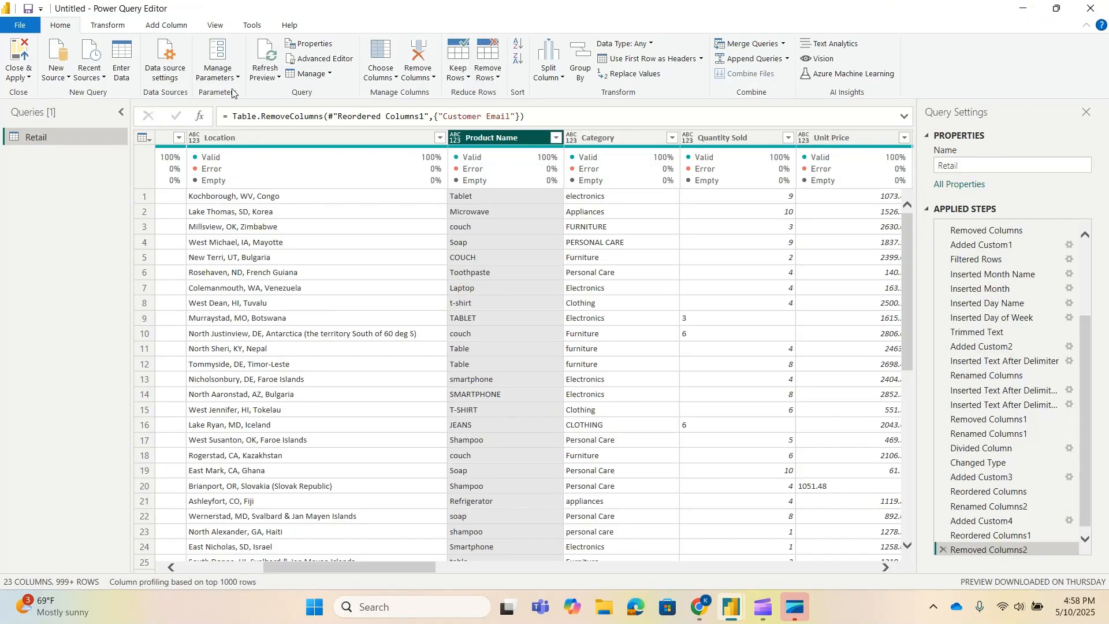
click(118, 30)
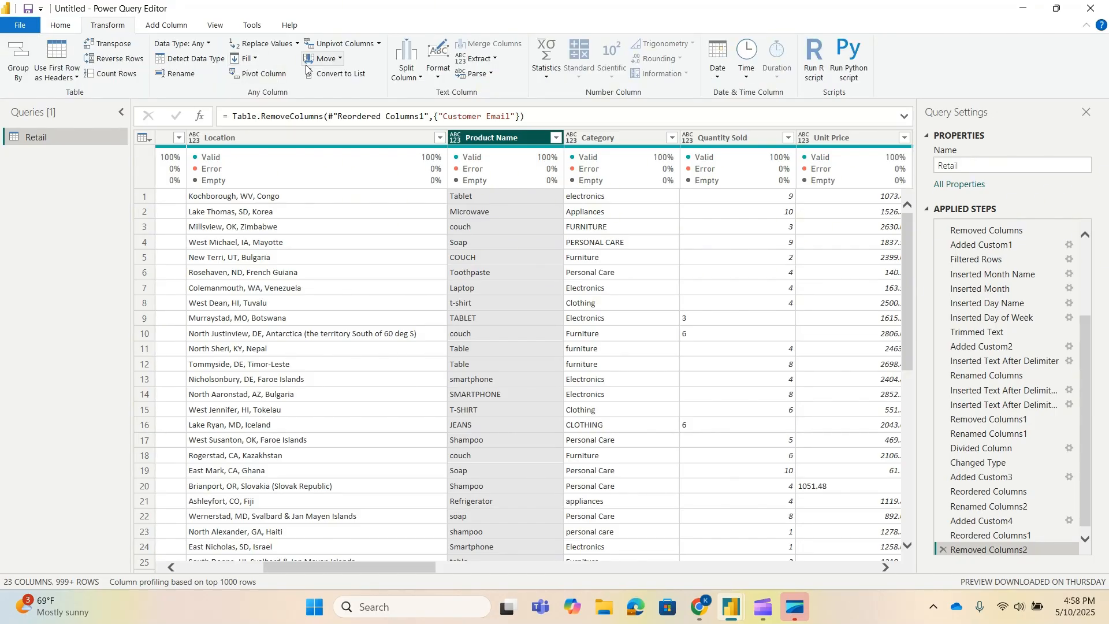
click(437, 78)
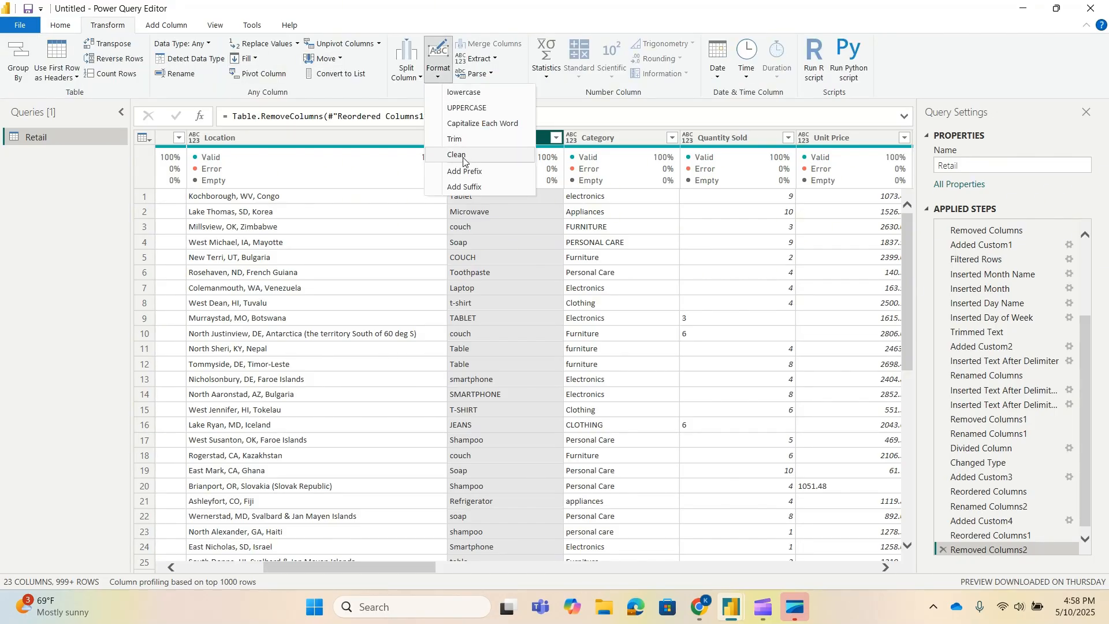
click(504, 128)
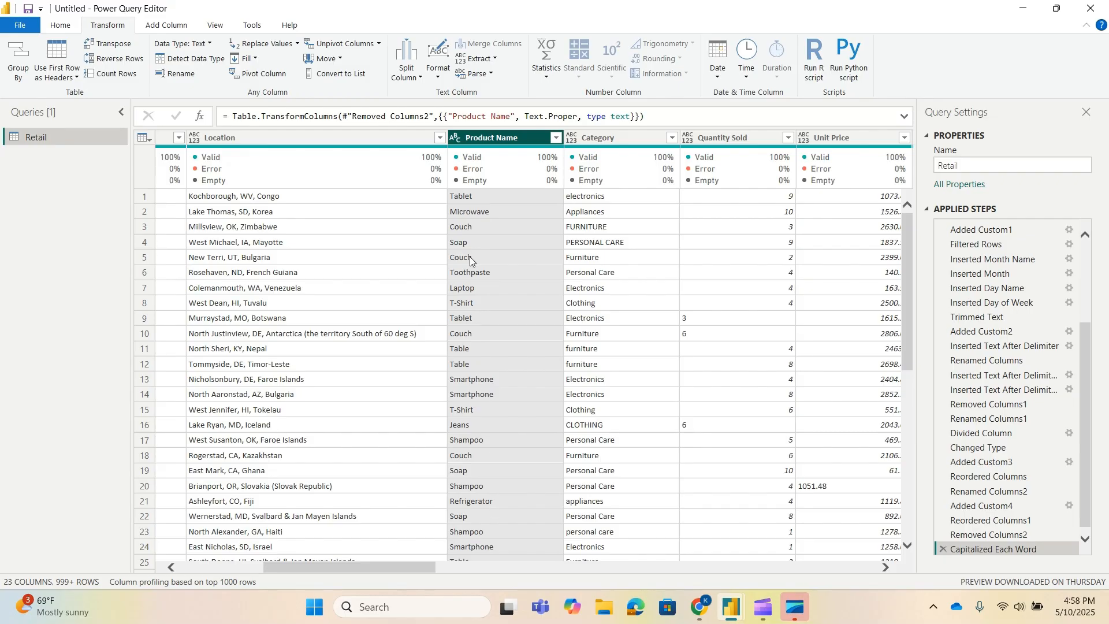
scroll(482, 445, down, 5)
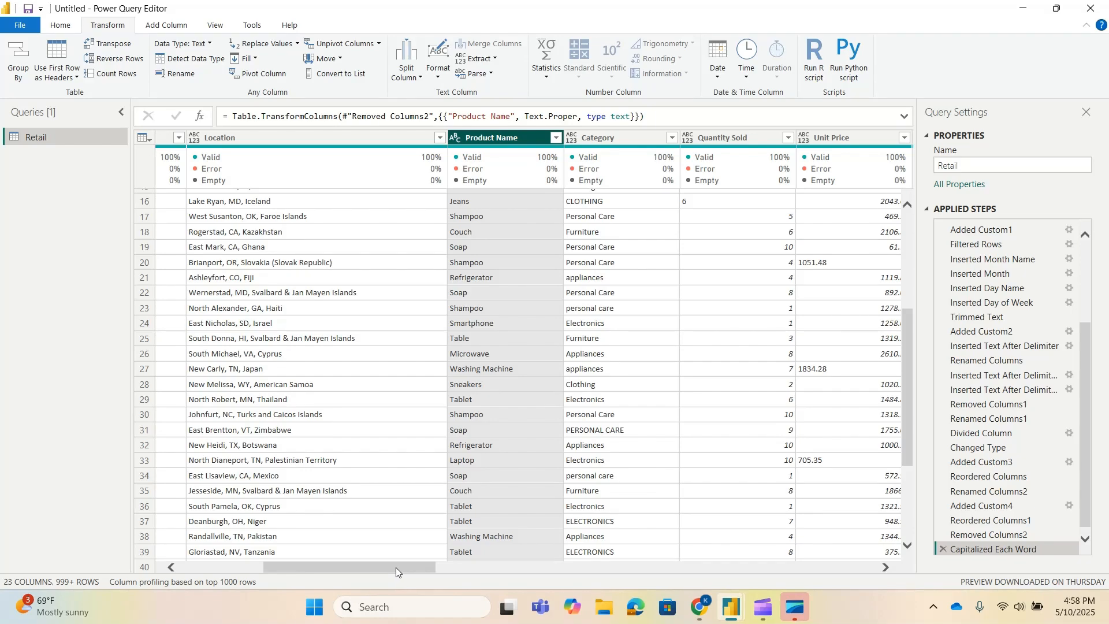
Step: Capitalize each word in the Category column
click(595, 138)
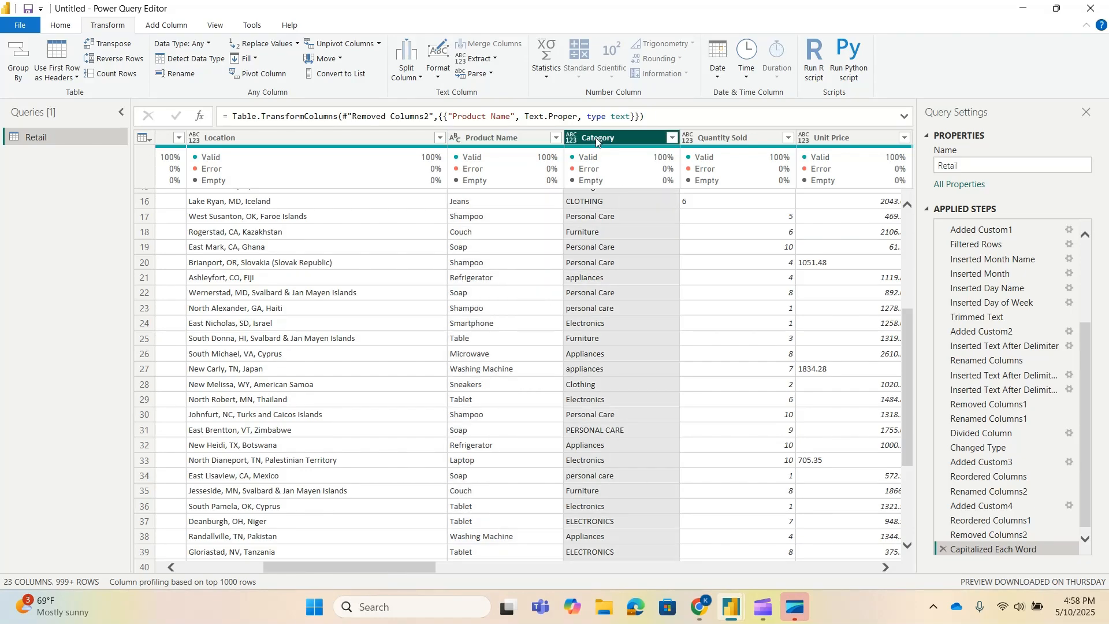
click(449, 69)
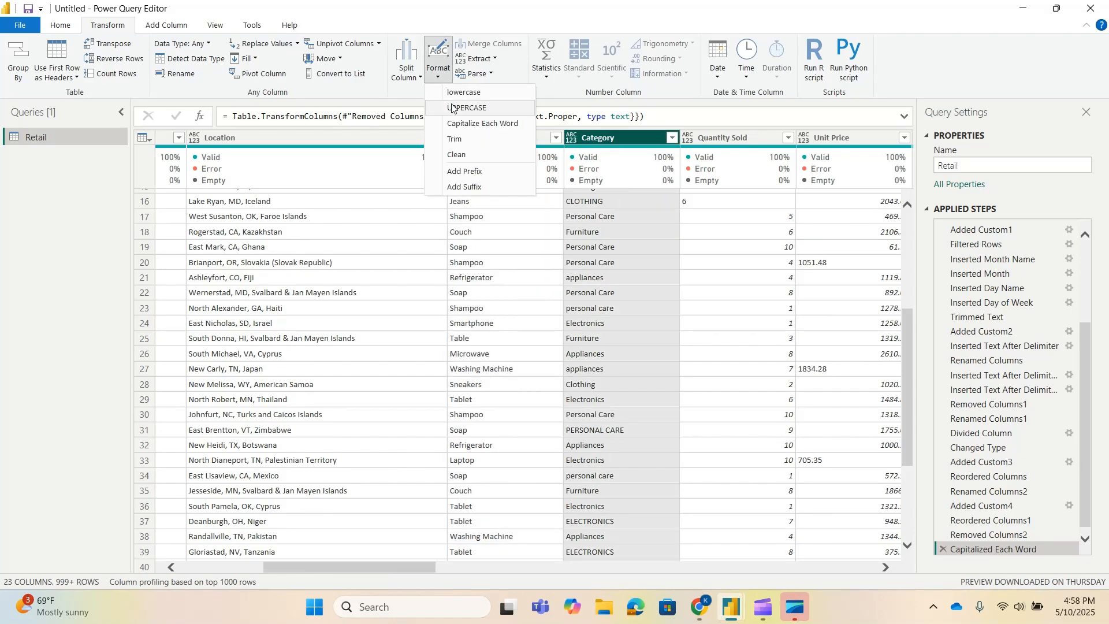
click(462, 142)
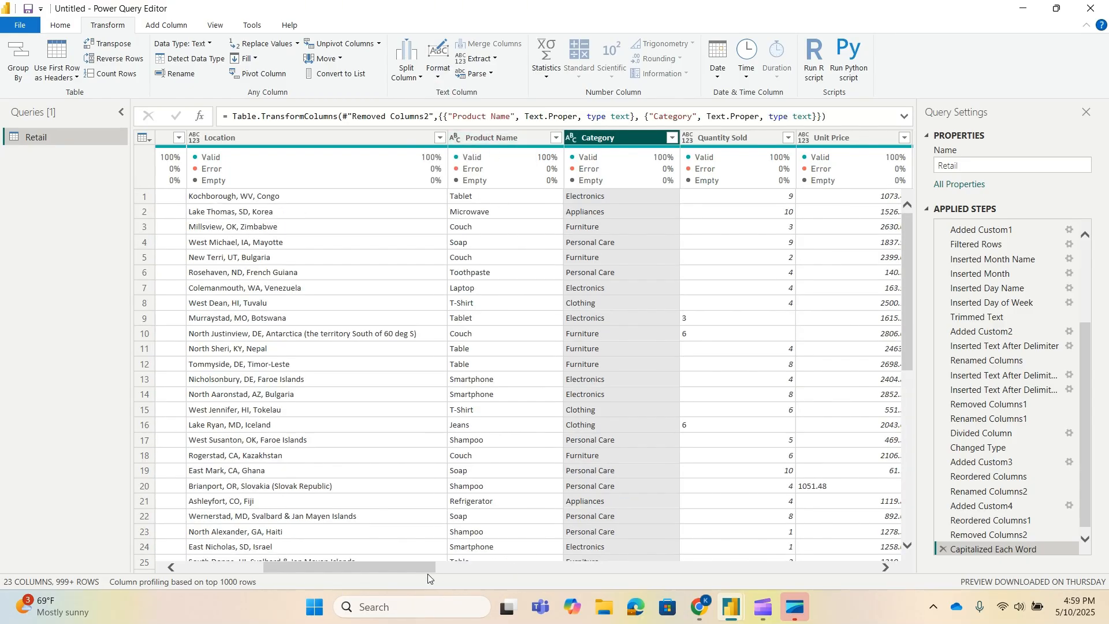
Step: Change the Unit Price column's data type to Decimal Number
drag(418, 565, 470, 566)
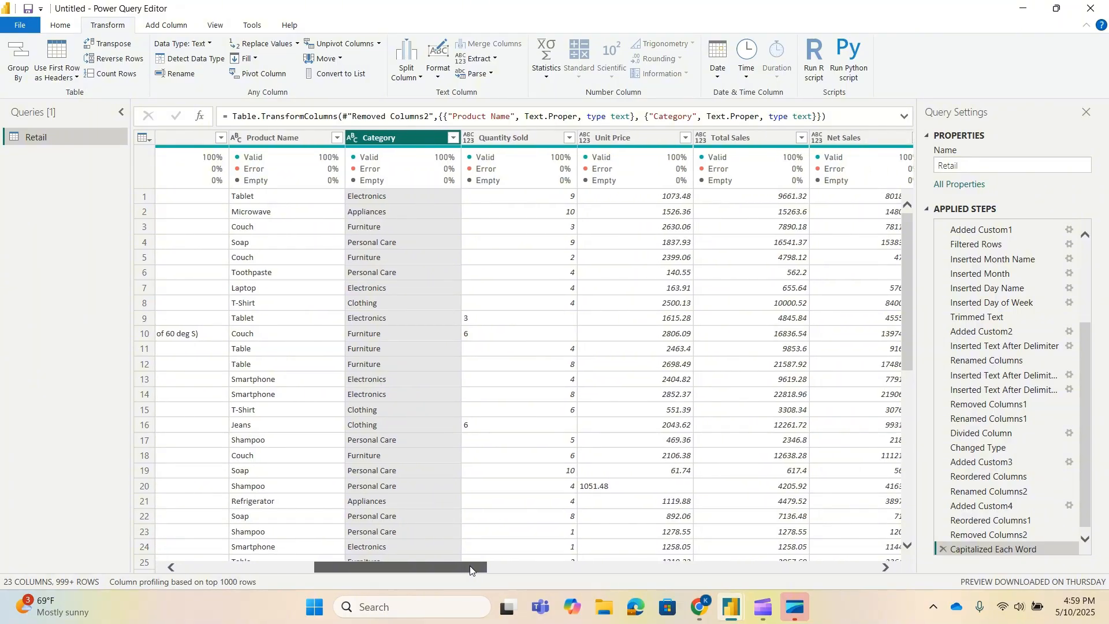
drag(469, 566, 487, 569)
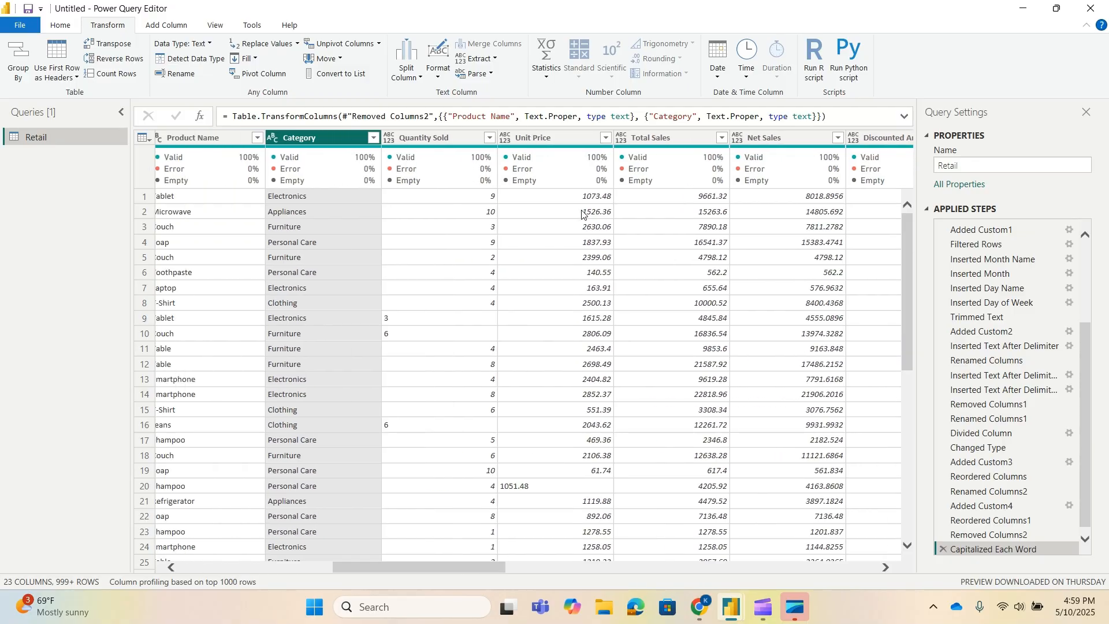
click(531, 137)
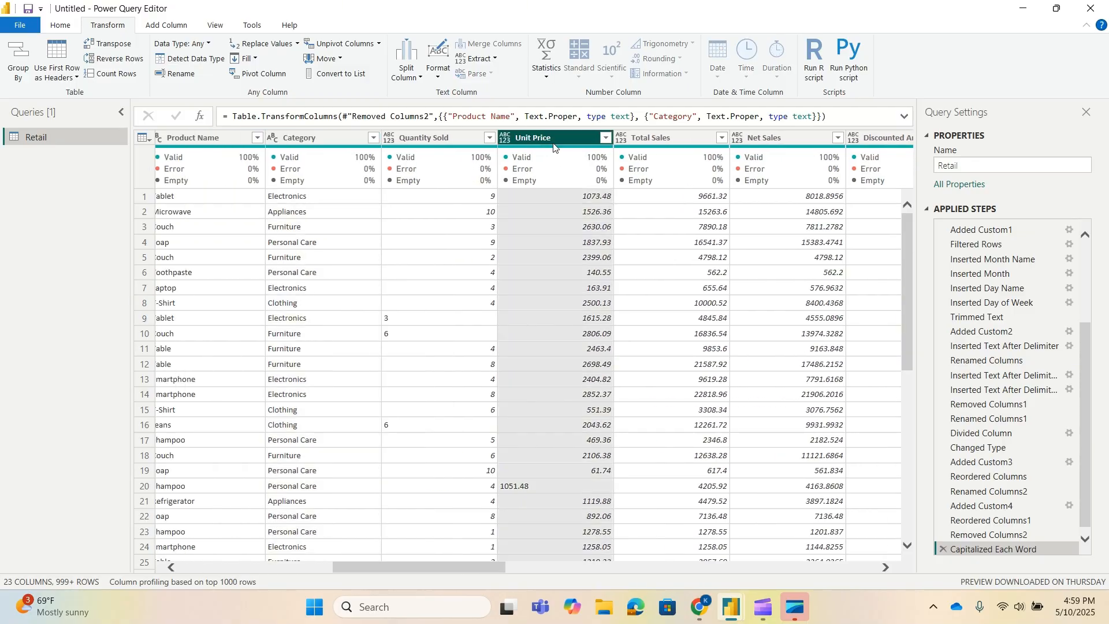
click(506, 139)
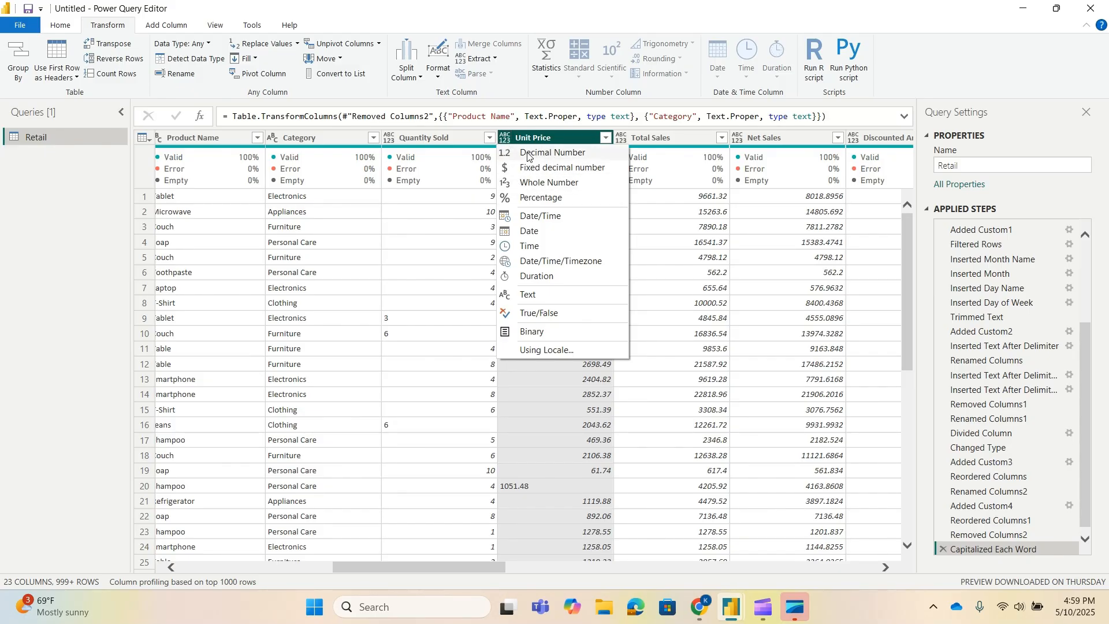
click(527, 153)
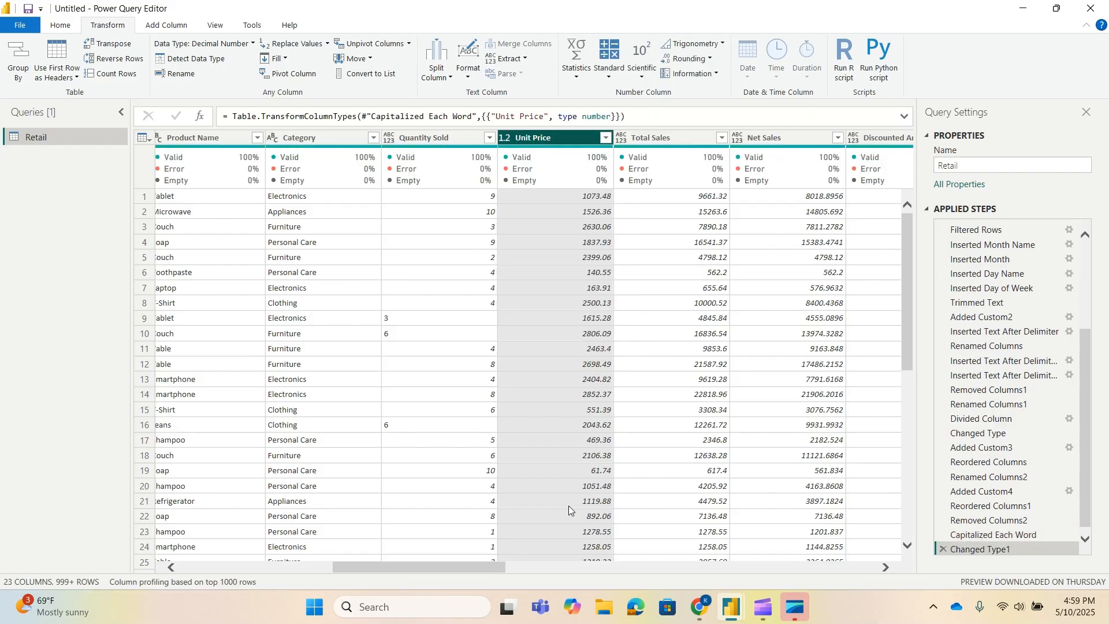
Step: Check the remaining Retail columns, then close Power Query Editor and apply the changes to the report
drag(472, 565, 605, 574)
scroll(551, 326, down, 7)
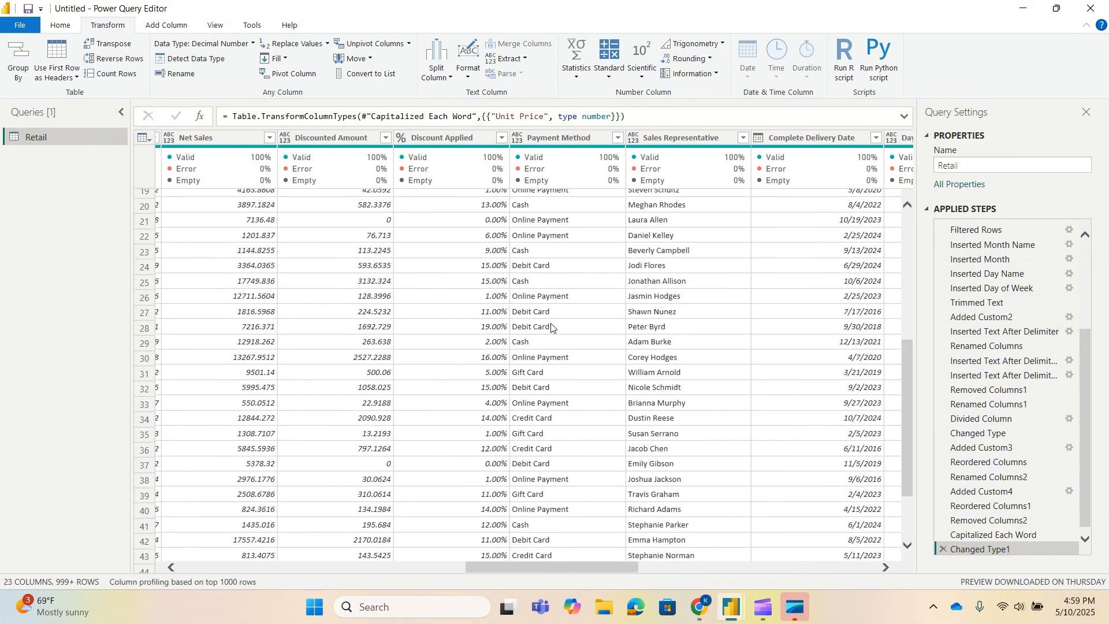
scroll(554, 329, up, 7)
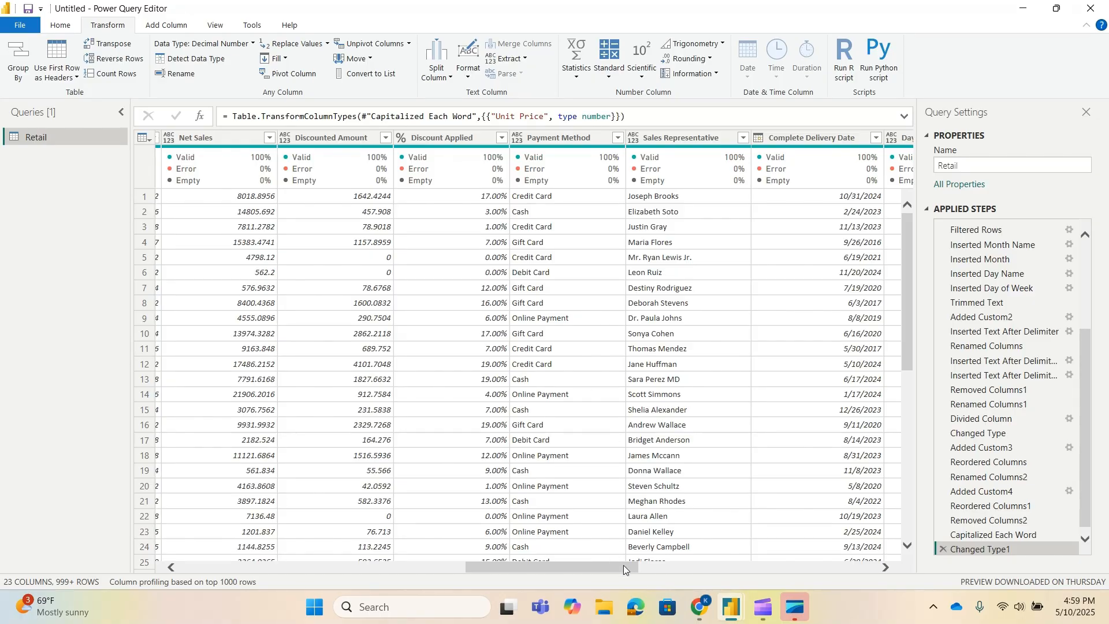
drag(622, 565, 768, 573)
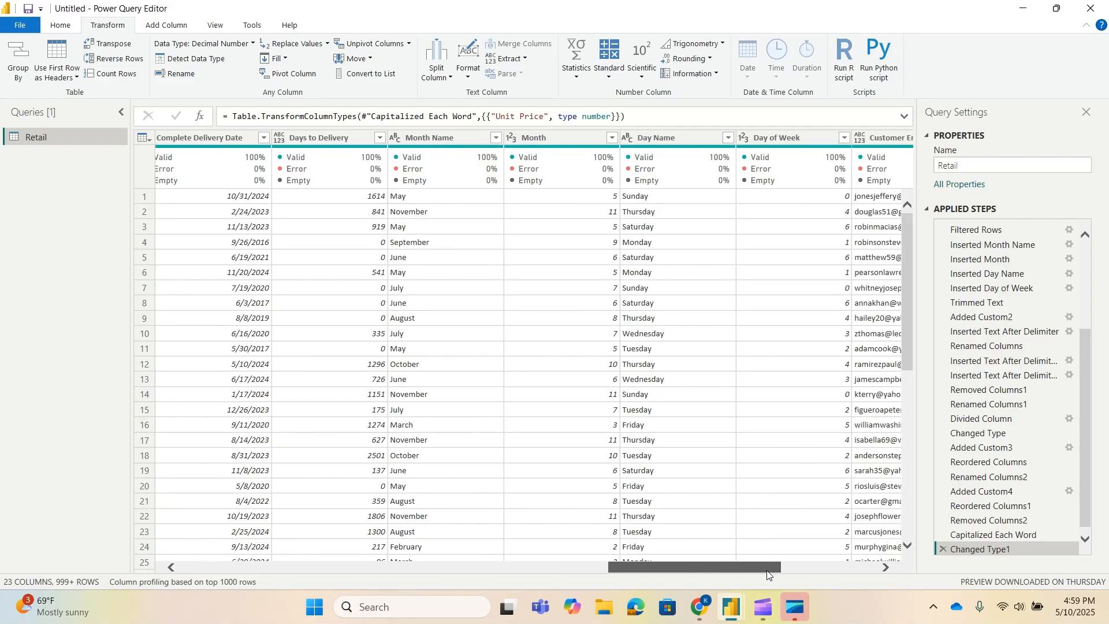
drag(768, 574, 344, 577)
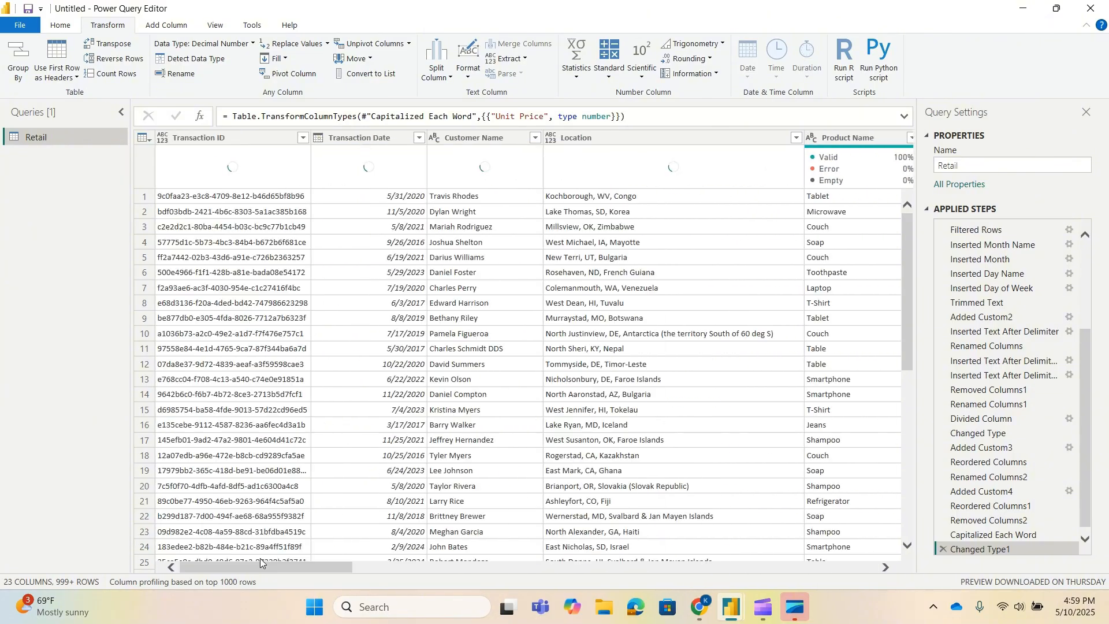
click(62, 26)
click(18, 81)
click(47, 98)
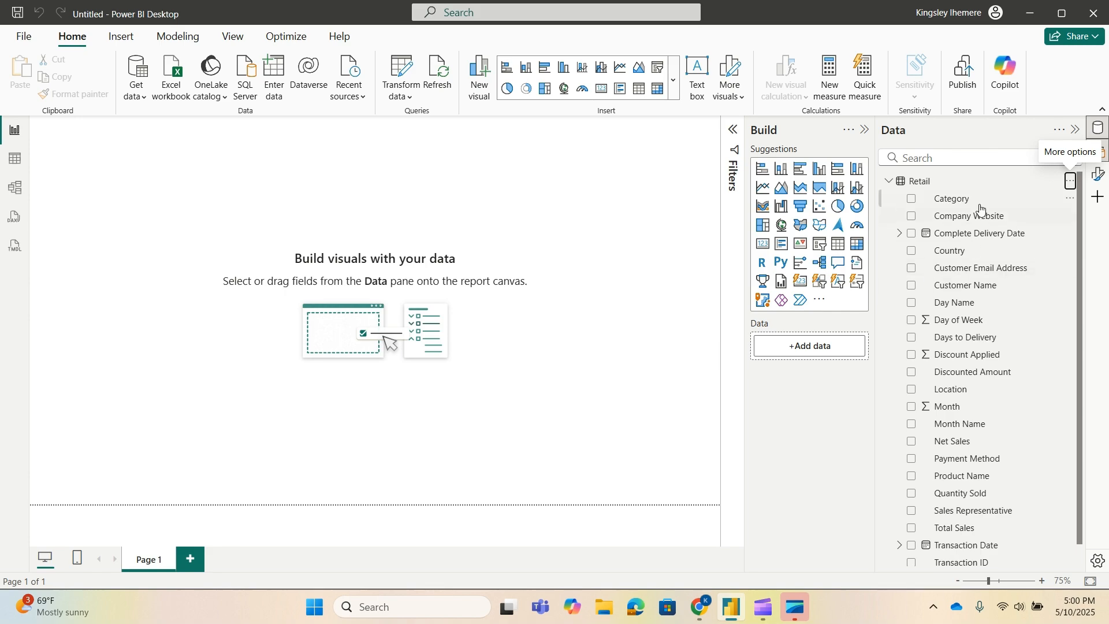
Step: Examine the Discounted Amount column in table view, including its available formats and data types
click(15, 158)
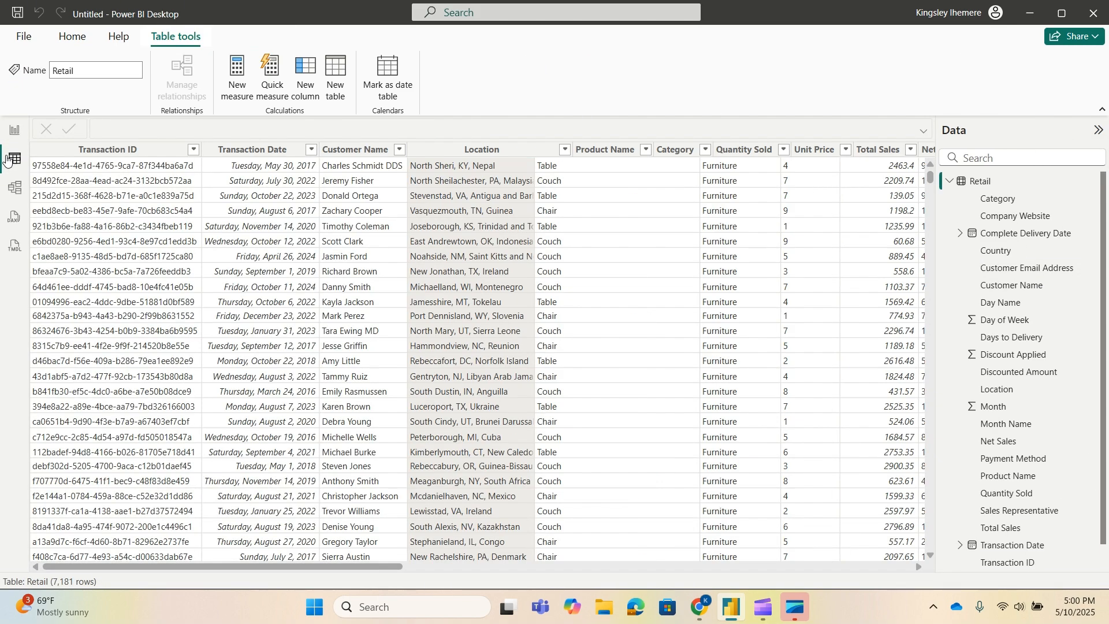
drag(302, 564, 448, 573)
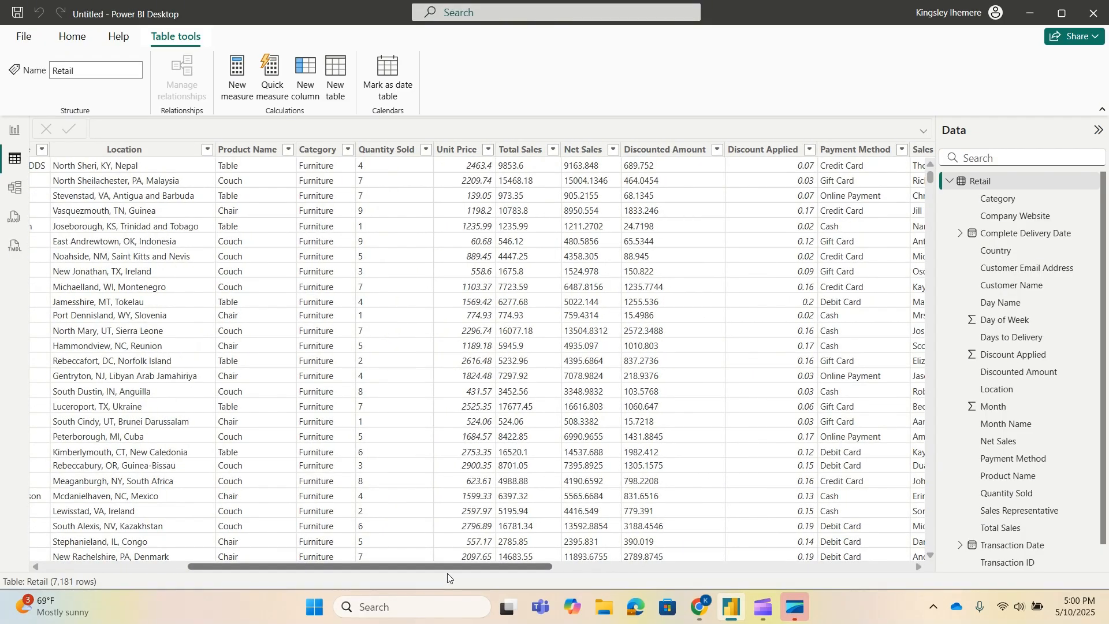
drag(447, 573, 450, 572)
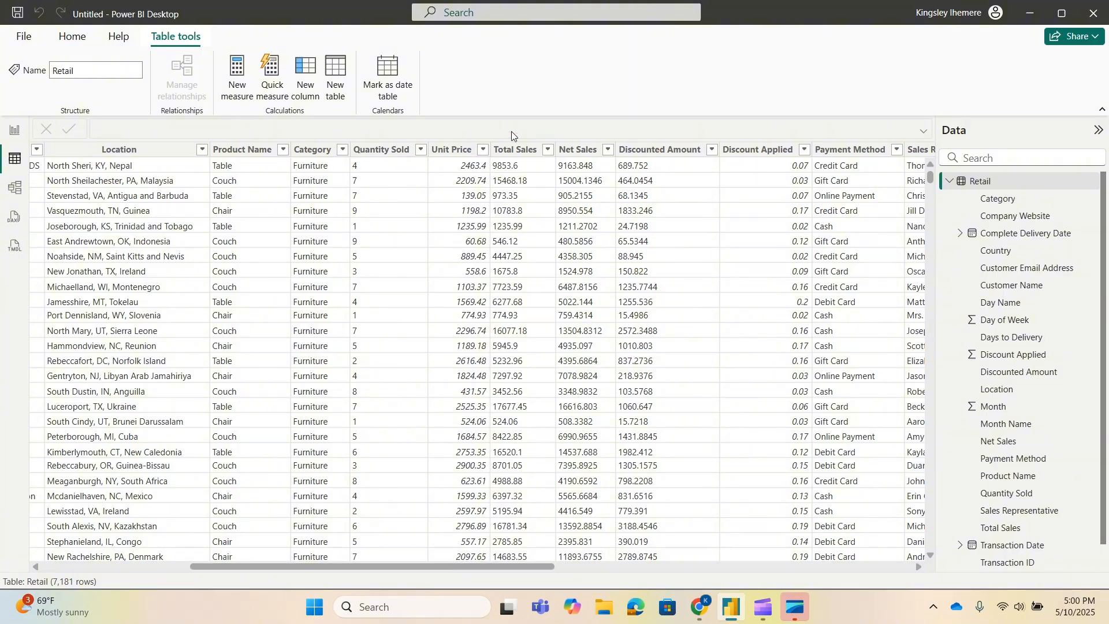
click(651, 151)
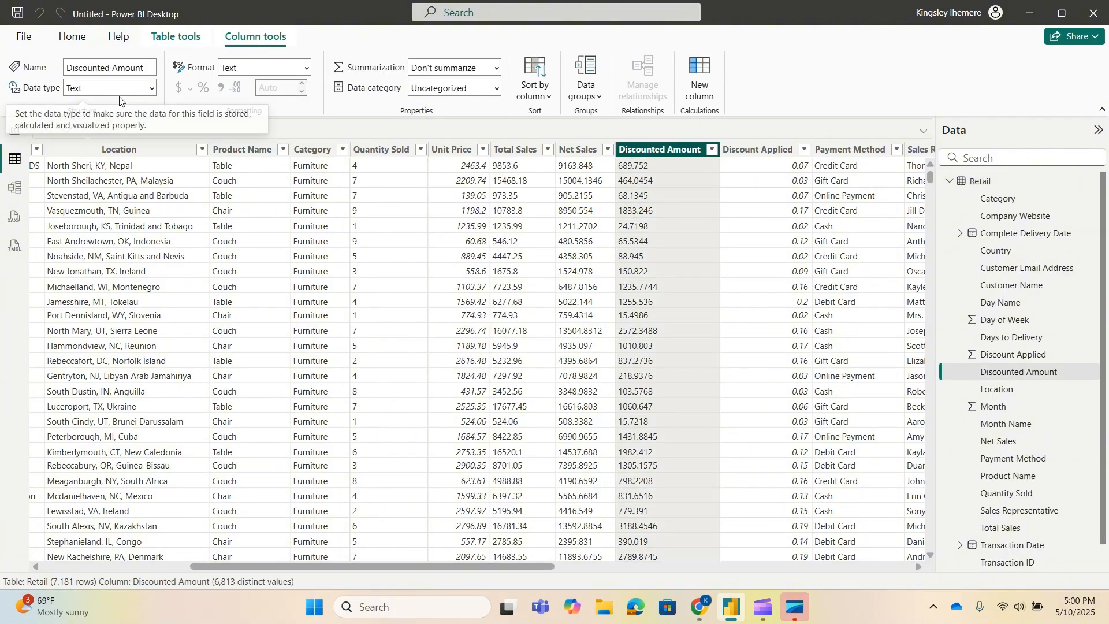
click(306, 71)
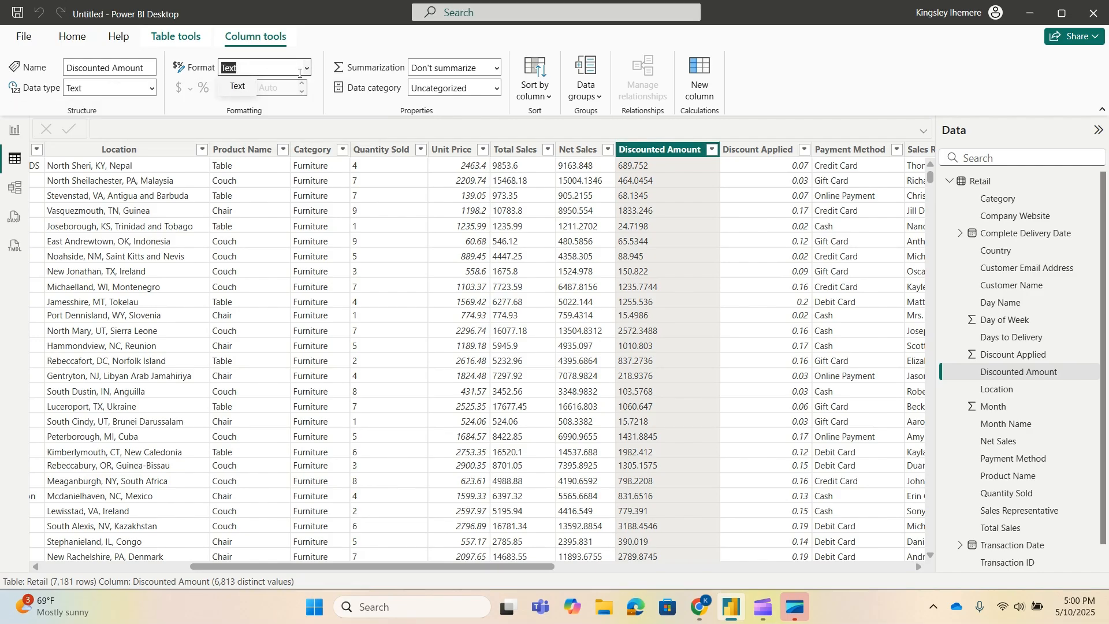
click(306, 71)
click(307, 73)
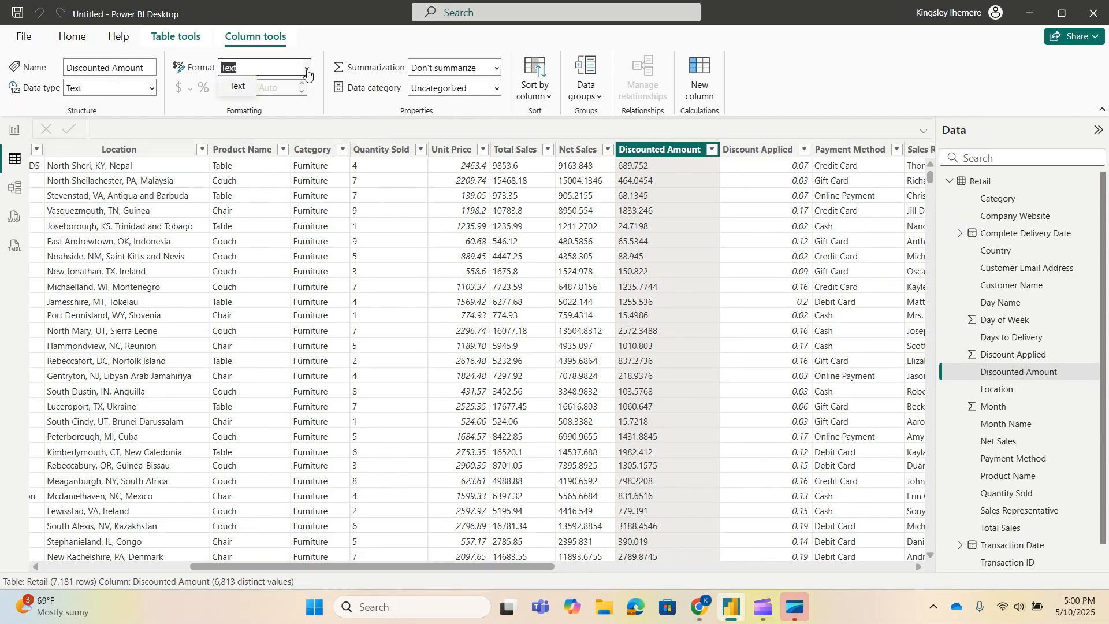
click(153, 89)
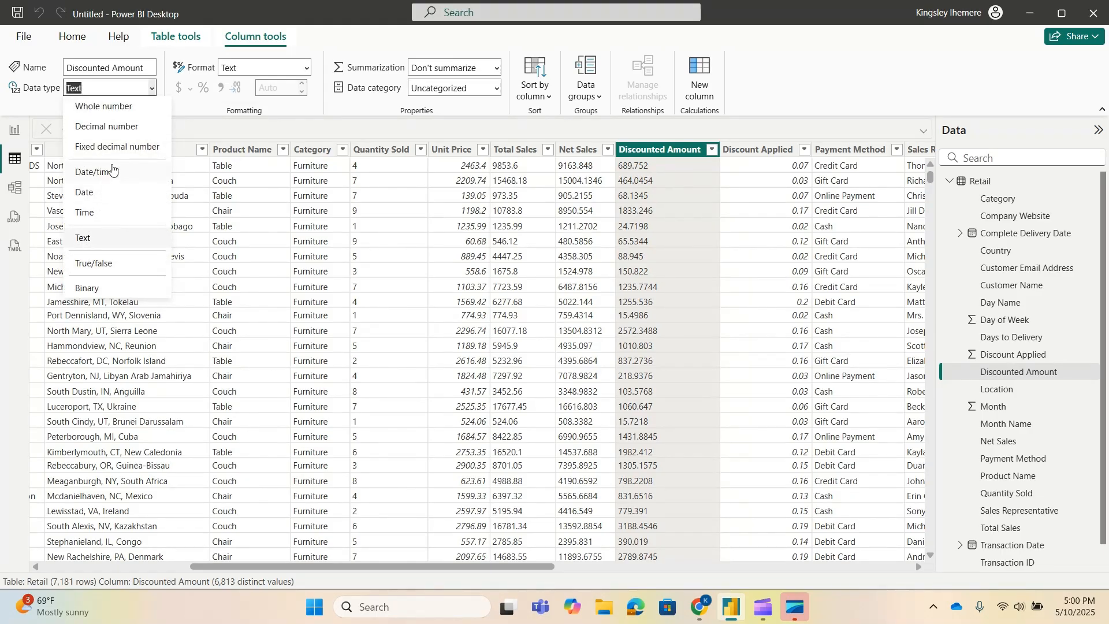
click(674, 154)
Step: Compare the data types and formats of the Net Sales, Unit Price, Total Sales and Discounted Amount columns
click(589, 156)
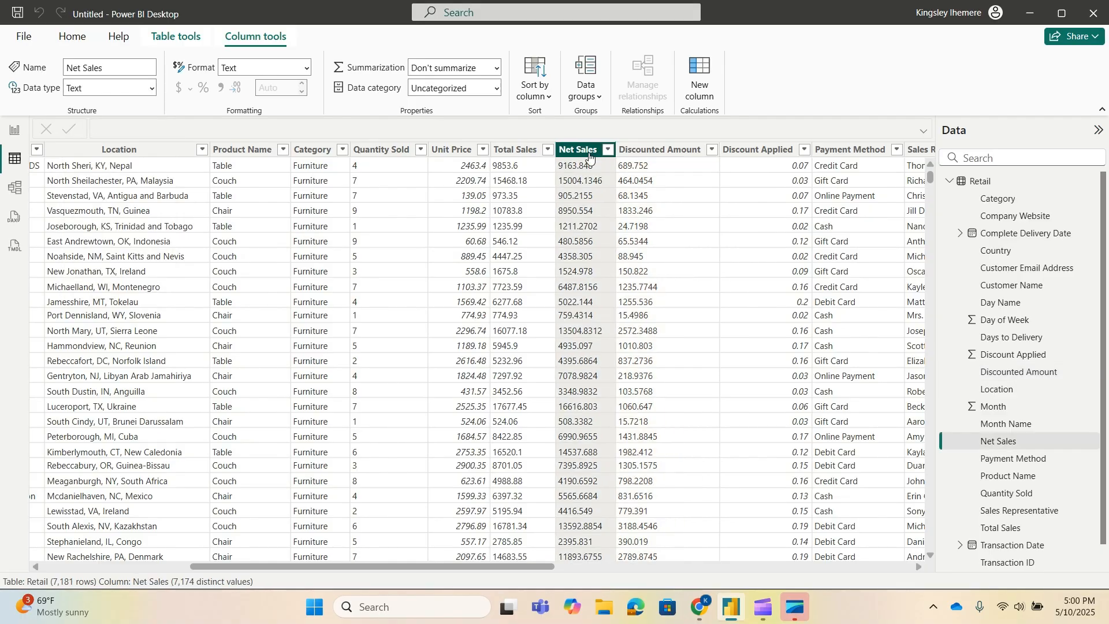
click(465, 156)
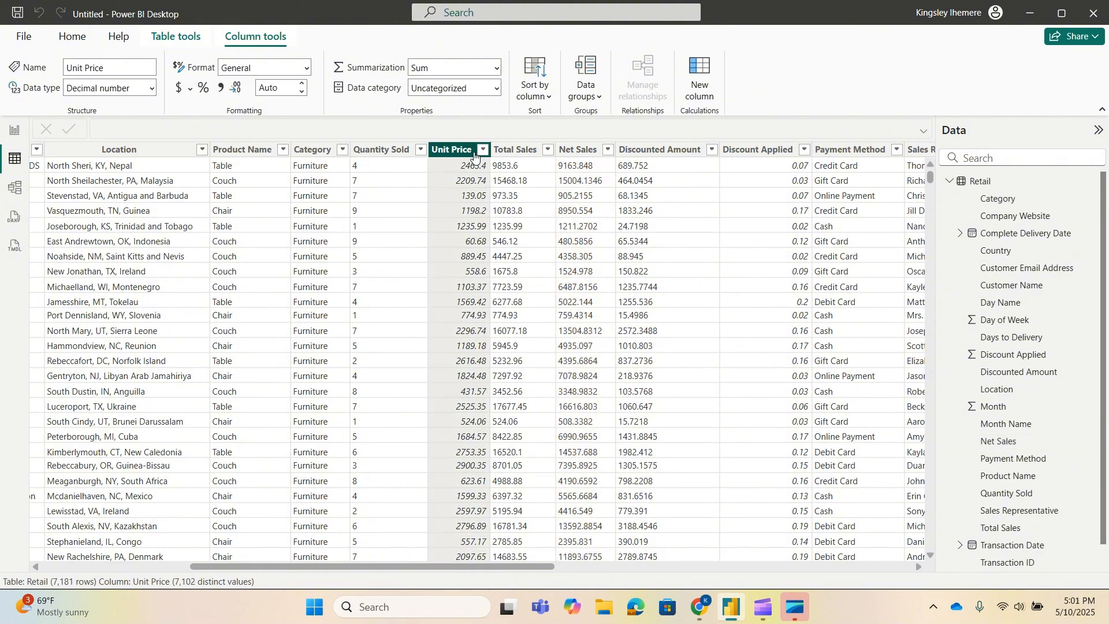
click(520, 155)
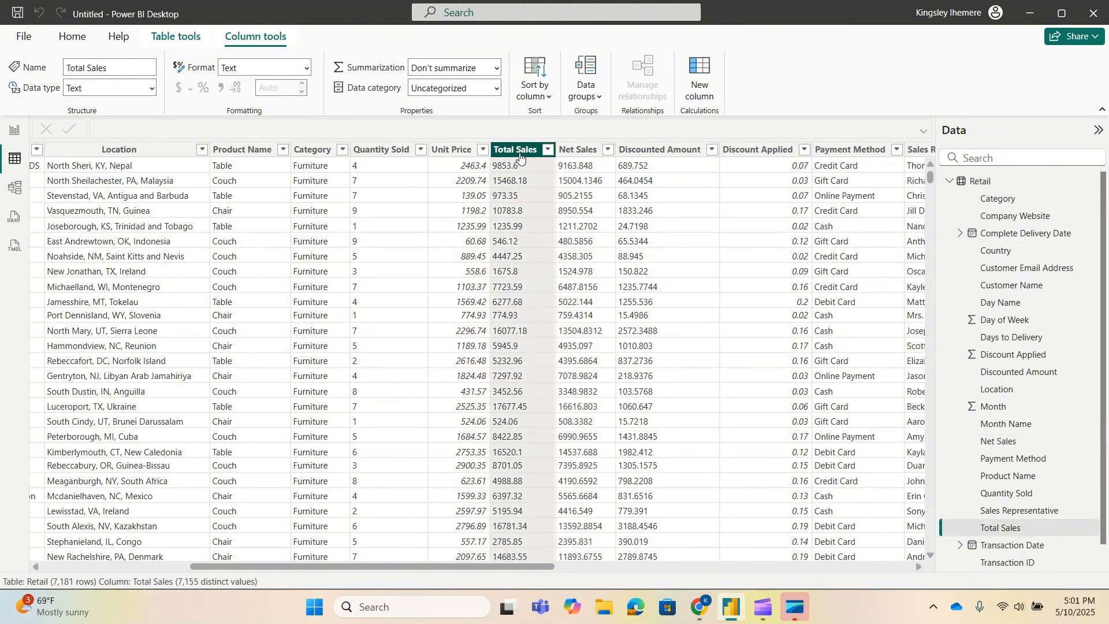
click(583, 156)
click(653, 156)
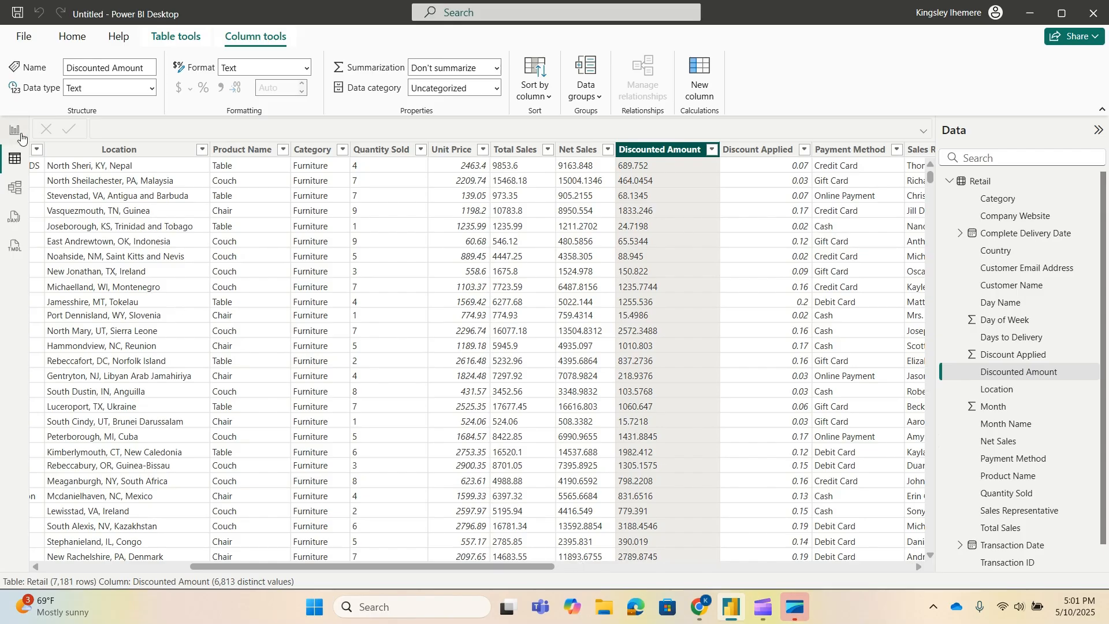
Step: Reopen the Retail query in Power Query Editor to recheck the sales columns' data types, and close the editor
click(15, 131)
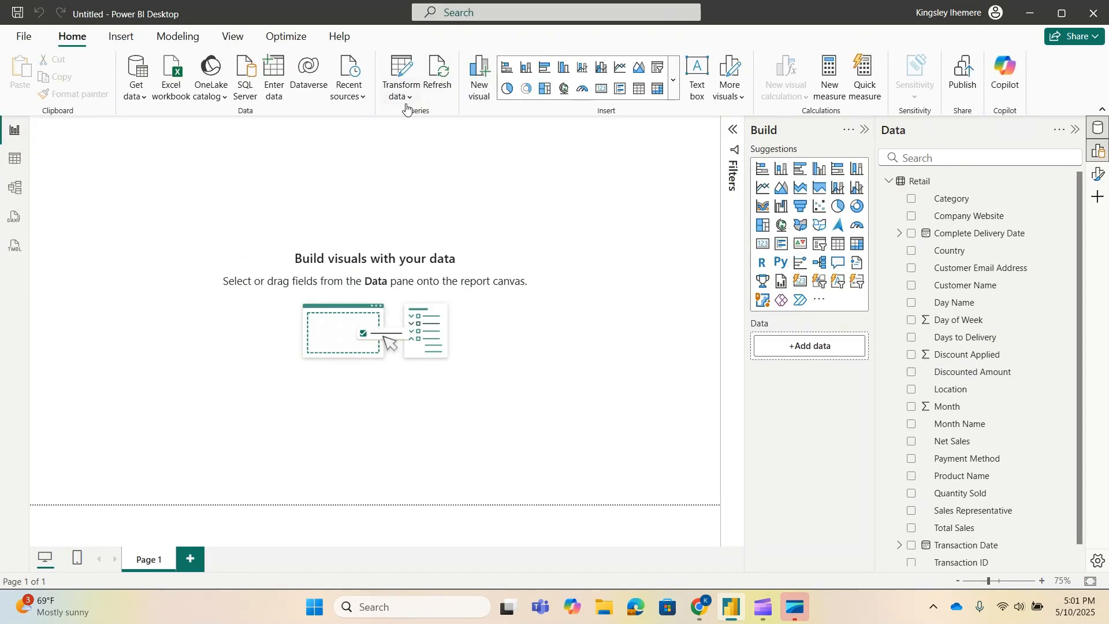
click(398, 74)
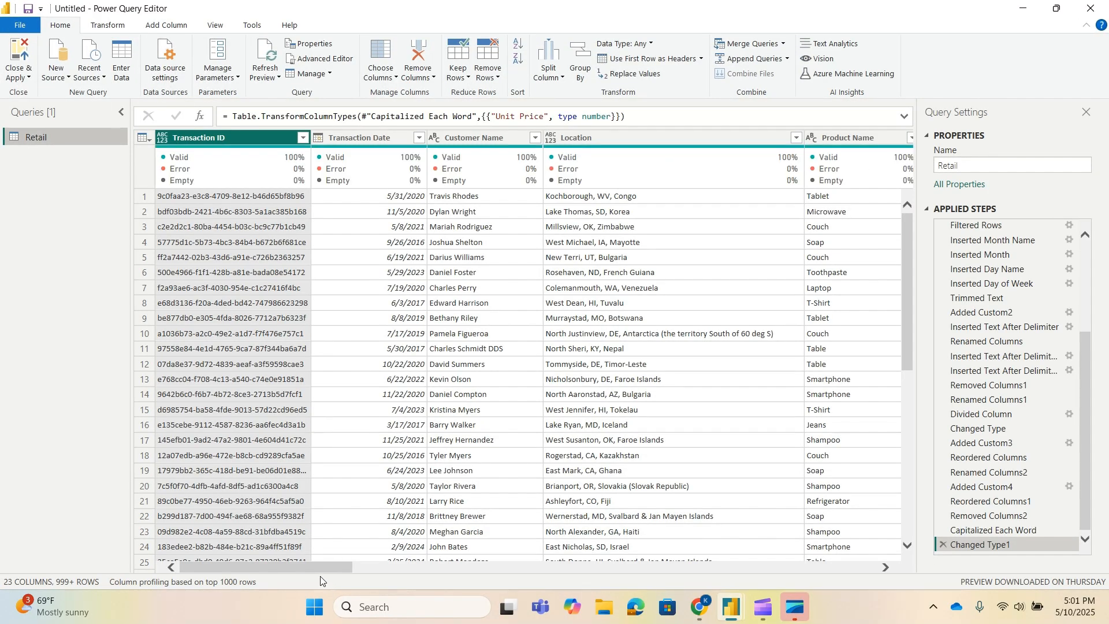
drag(321, 580, 581, 581)
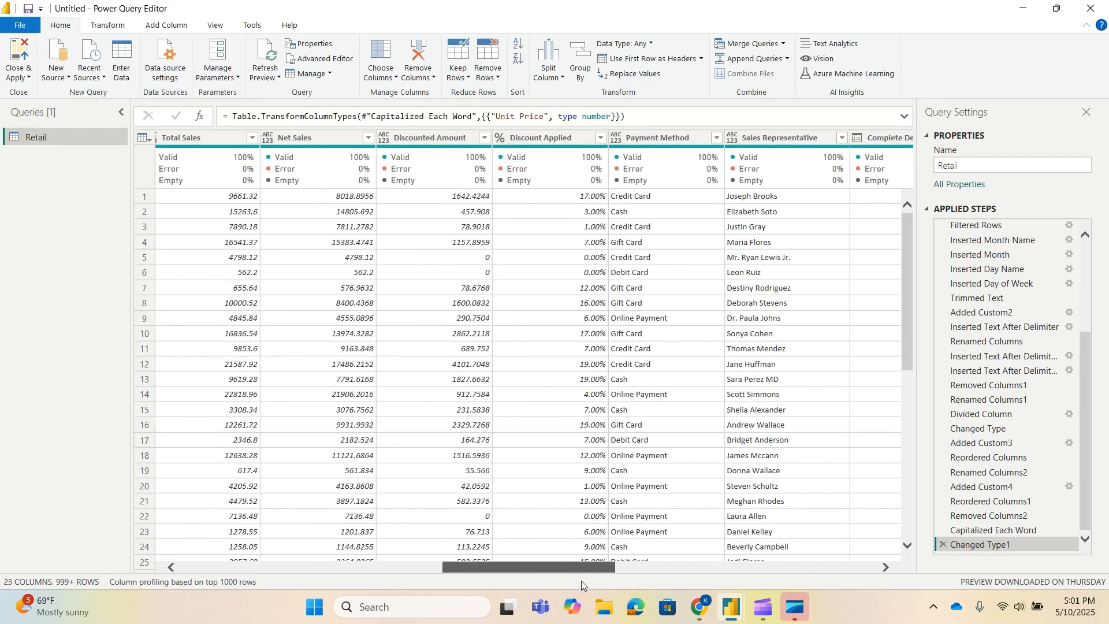
drag(581, 581, 501, 571)
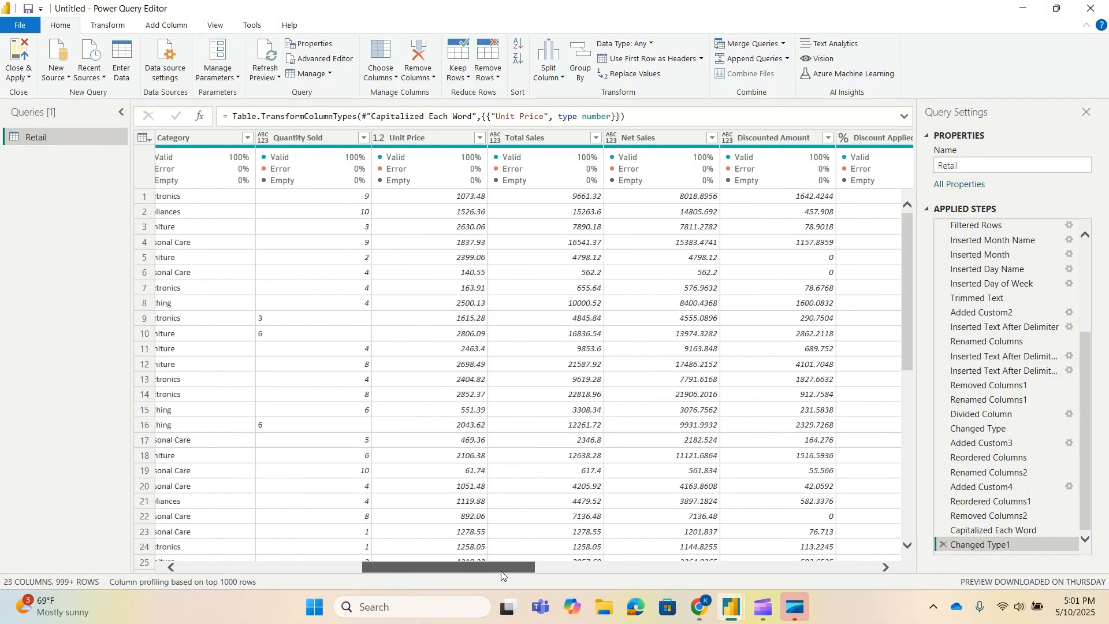
click(16, 81)
click(17, 91)
Step: In table view, set the data type of the Discounted Amount and Net Sales columns to Decimal number, accepting the data type change
click(15, 158)
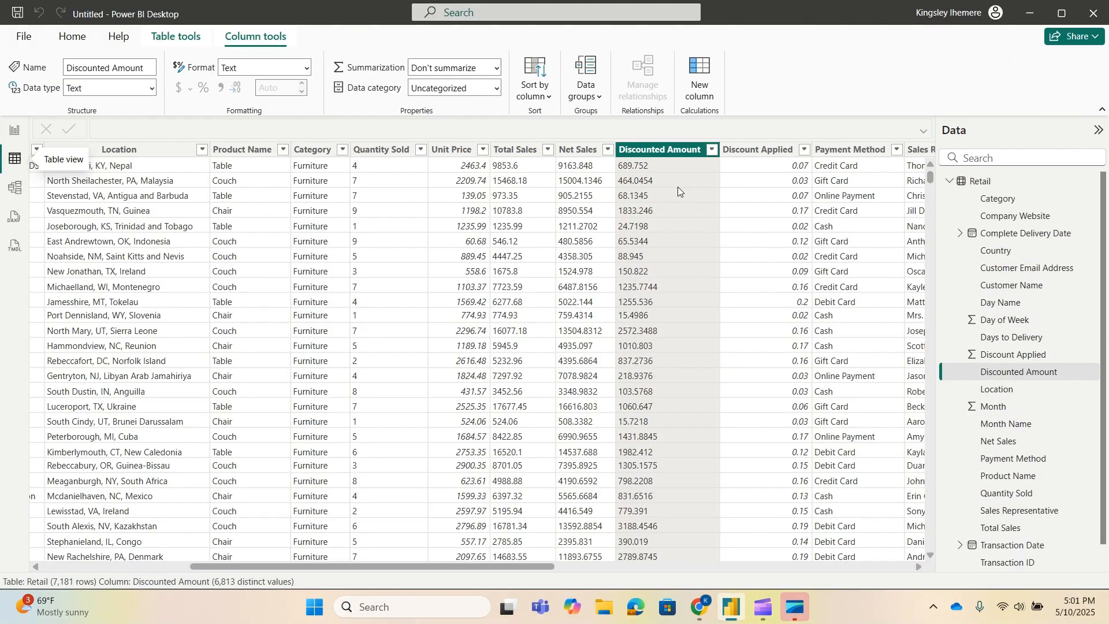
click(152, 88)
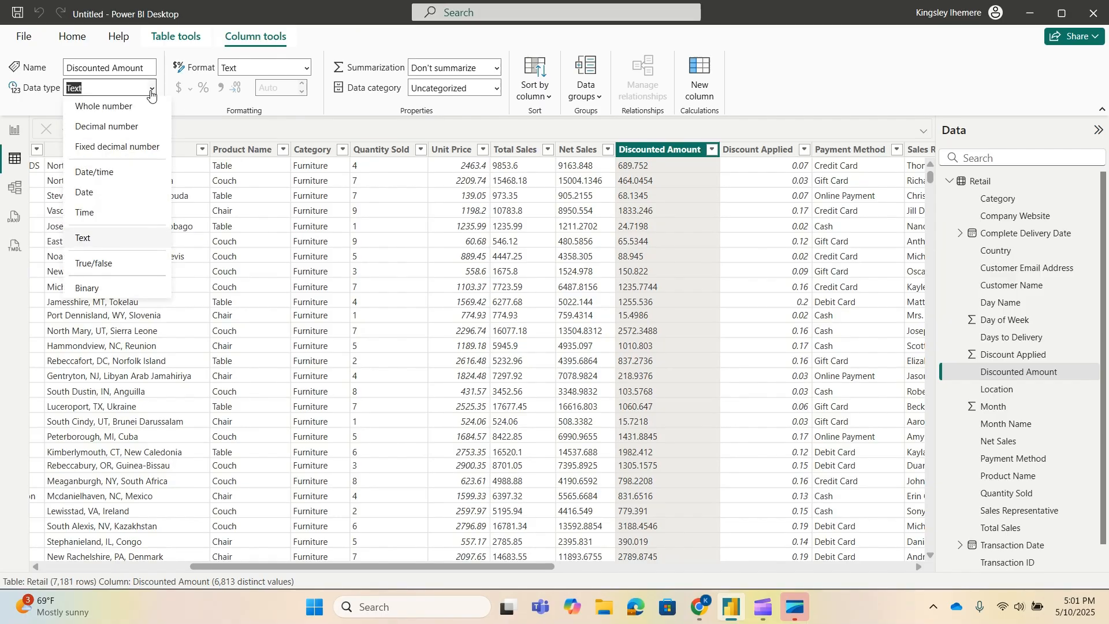
click(132, 130)
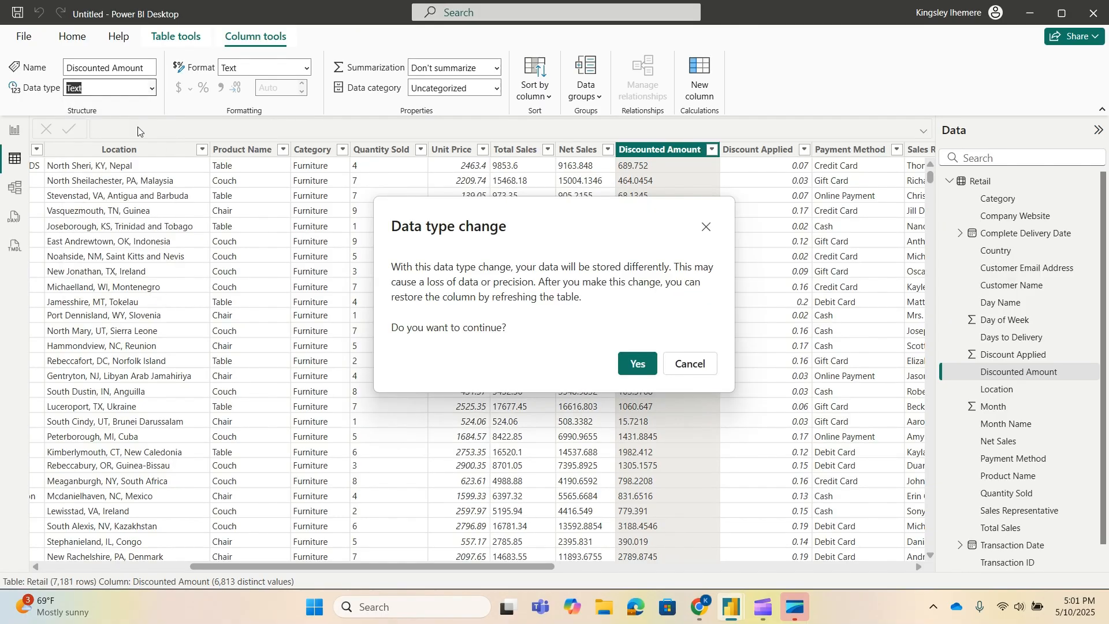
click(638, 363)
click(581, 154)
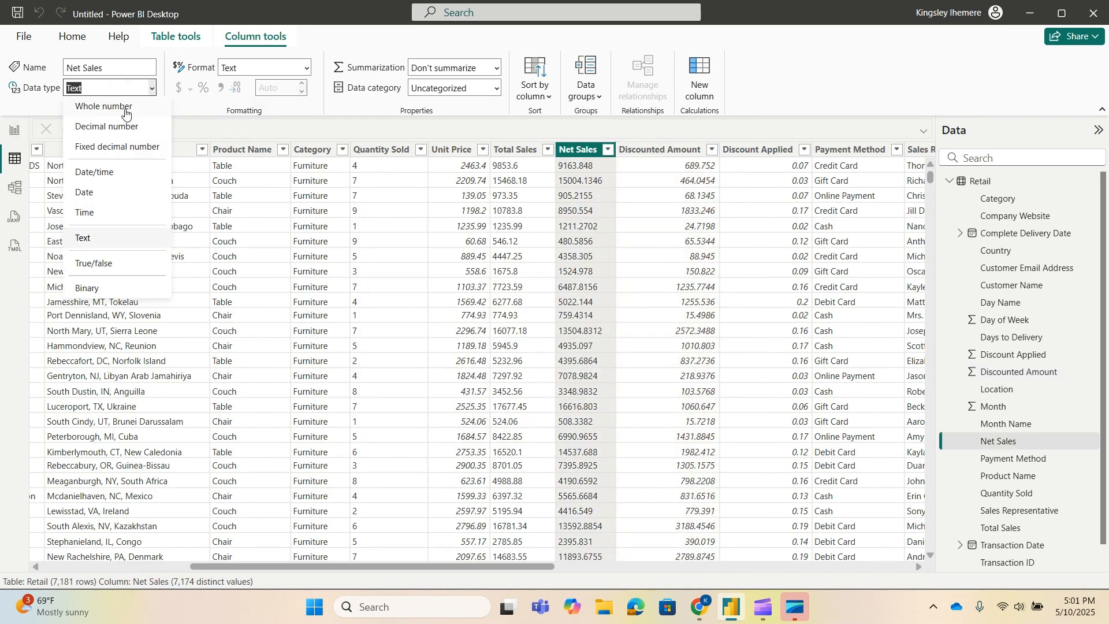
Step: Set the Total Sales column's data type to Decimal number
click(548, 149)
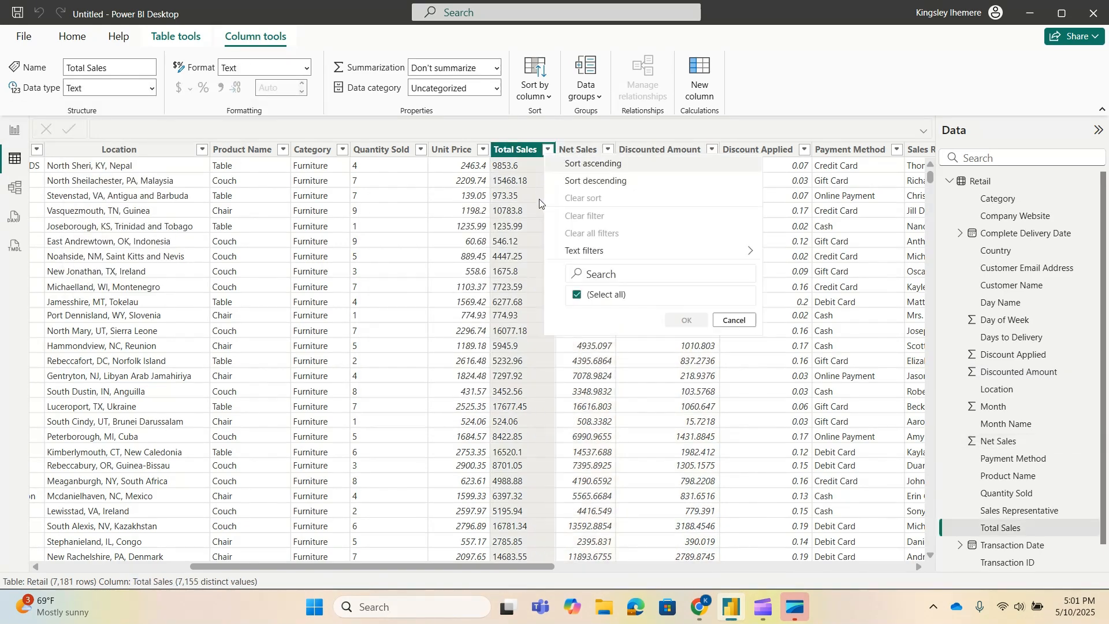
click(152, 88)
click(128, 127)
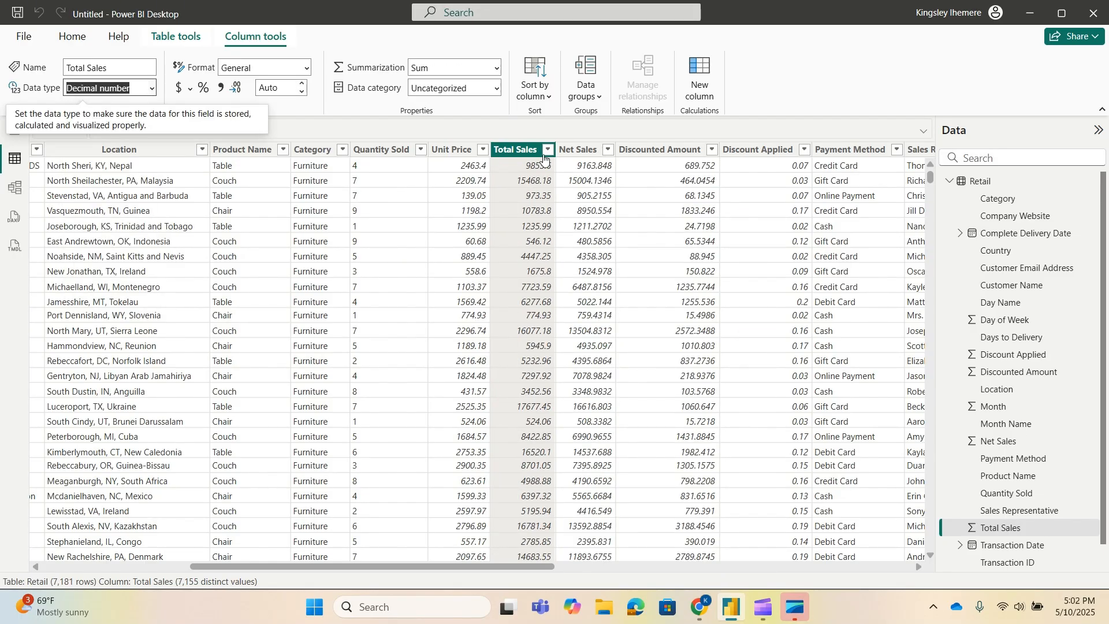
Step: Format the Total Sales column as currency with the £ English (United Kingdom) symbol
click(306, 69)
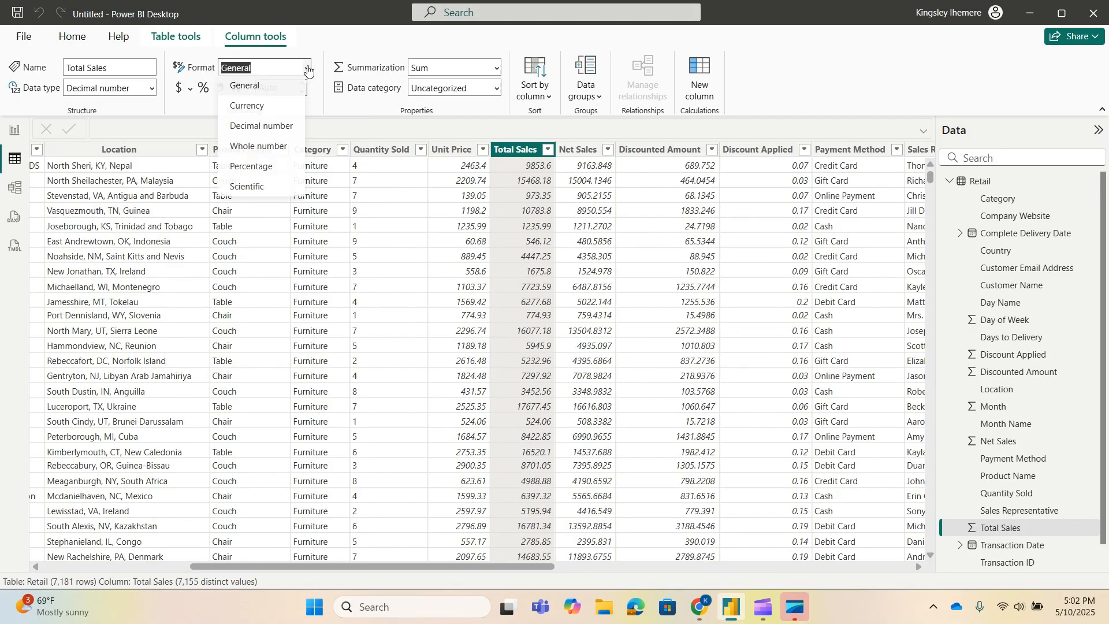
click(250, 108)
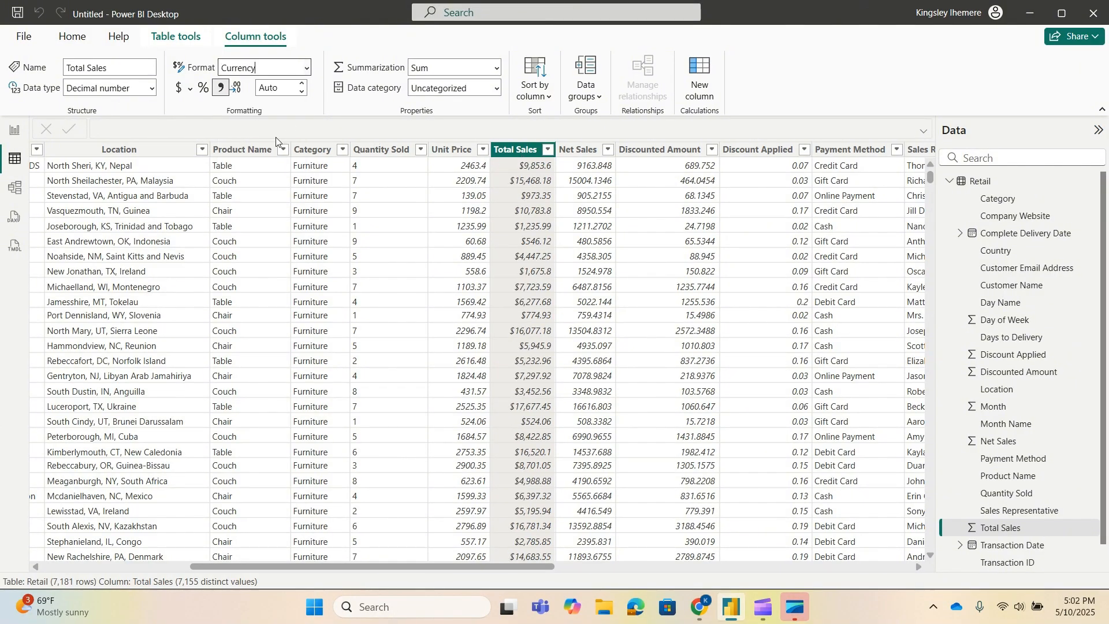
click(190, 91)
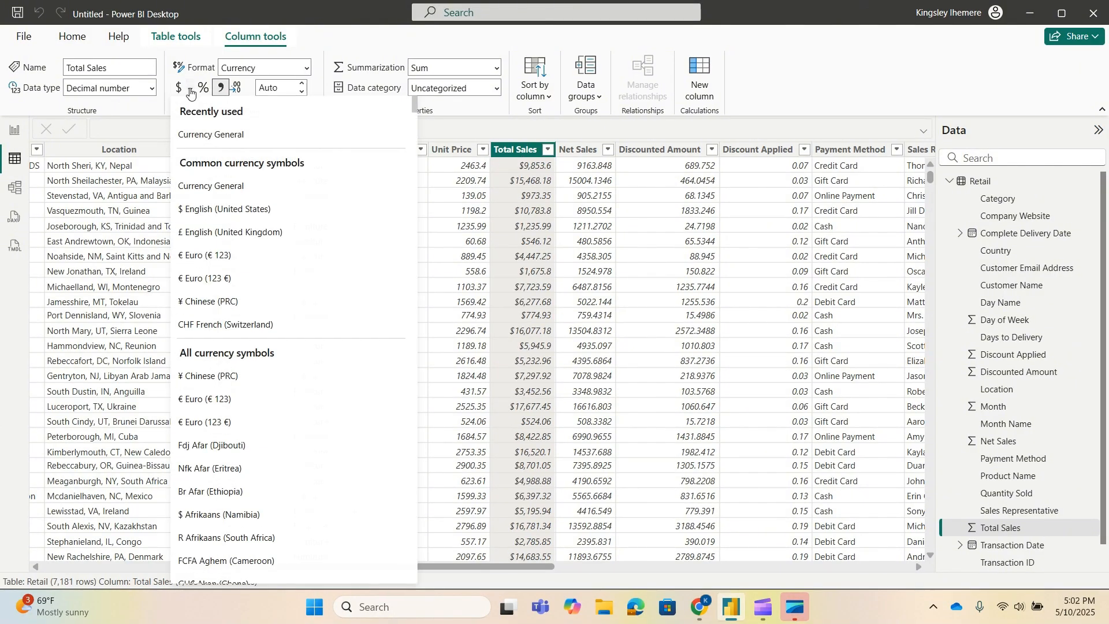
click(252, 233)
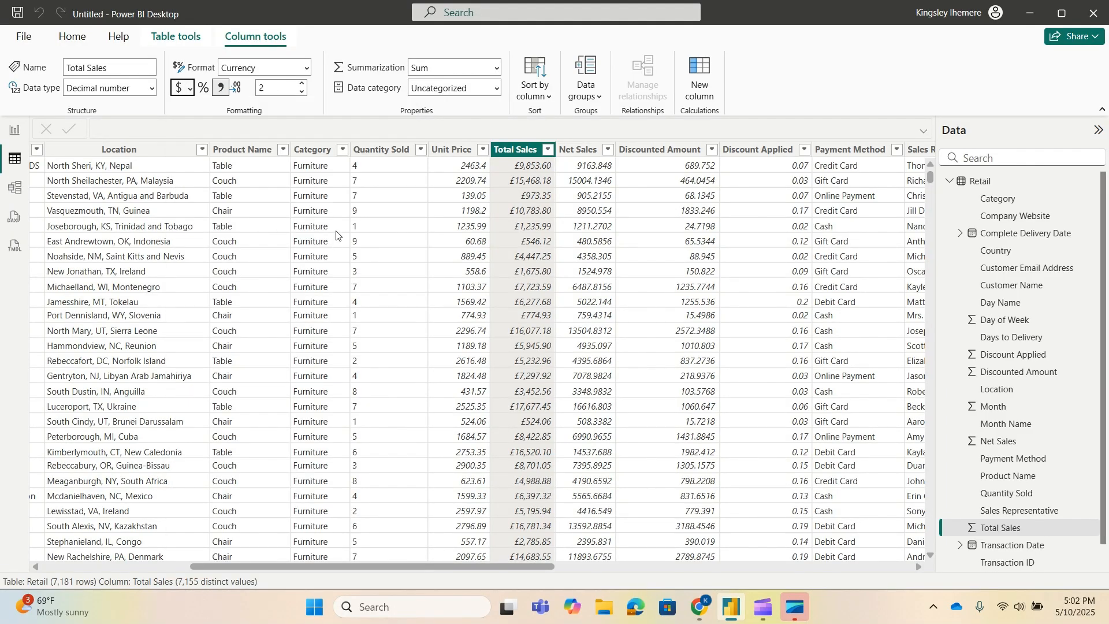